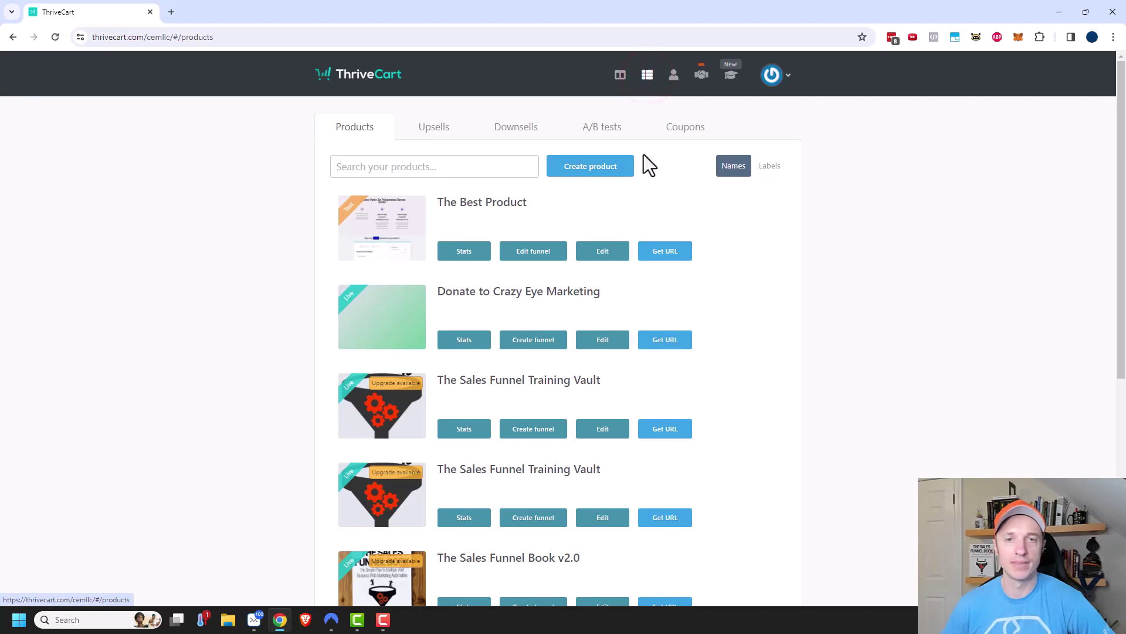
Step: Create a new digital product named "My Amazing Product" with the label "Full Priced Version"
click(585, 170)
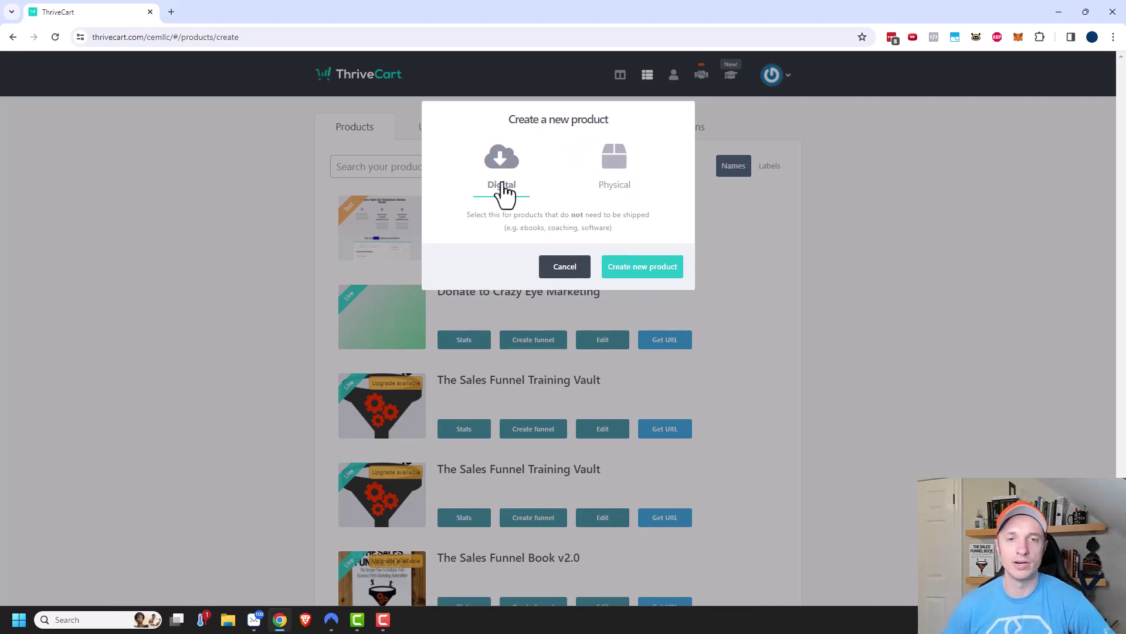
click(640, 274)
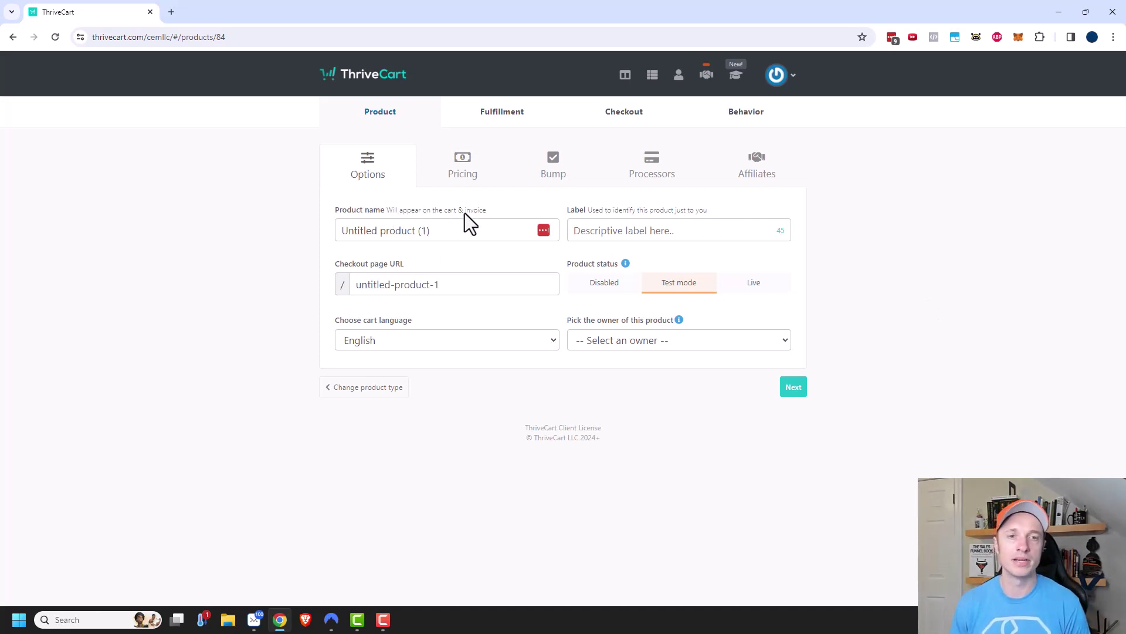
drag(477, 230, 312, 230)
key(BackSpace)
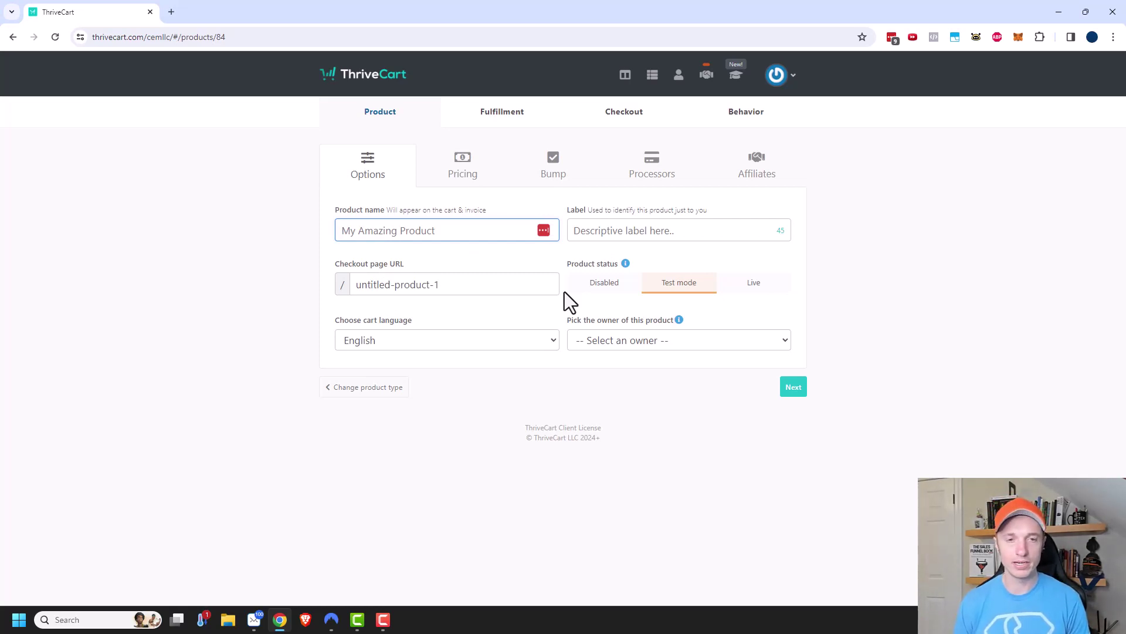
text(My Amazing Product)
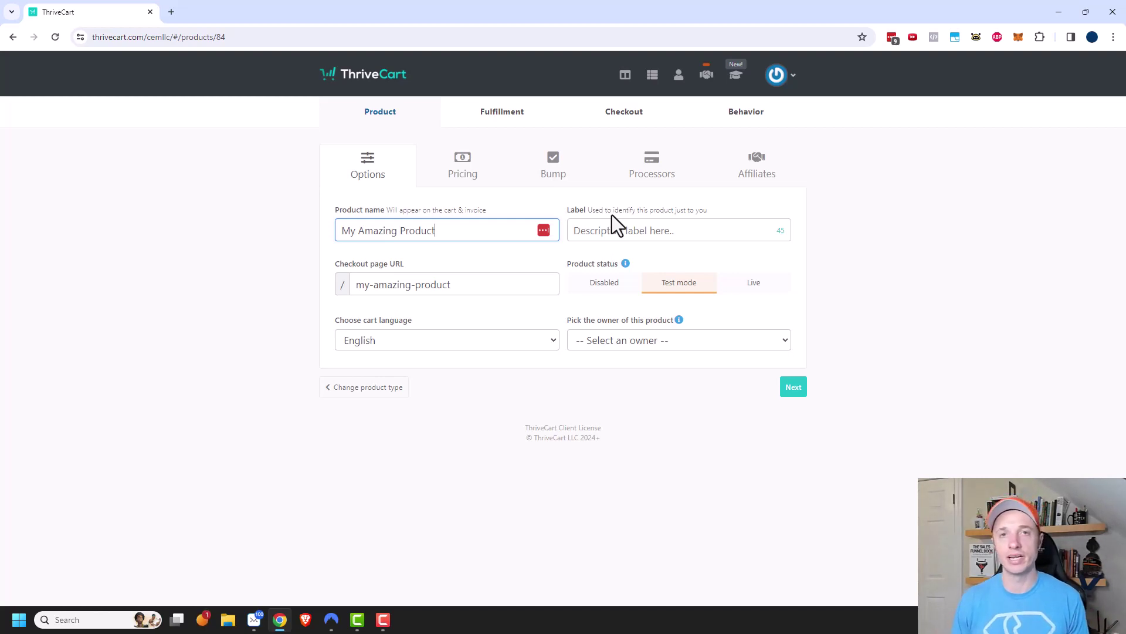
click(593, 230)
text(Full Priced Version)
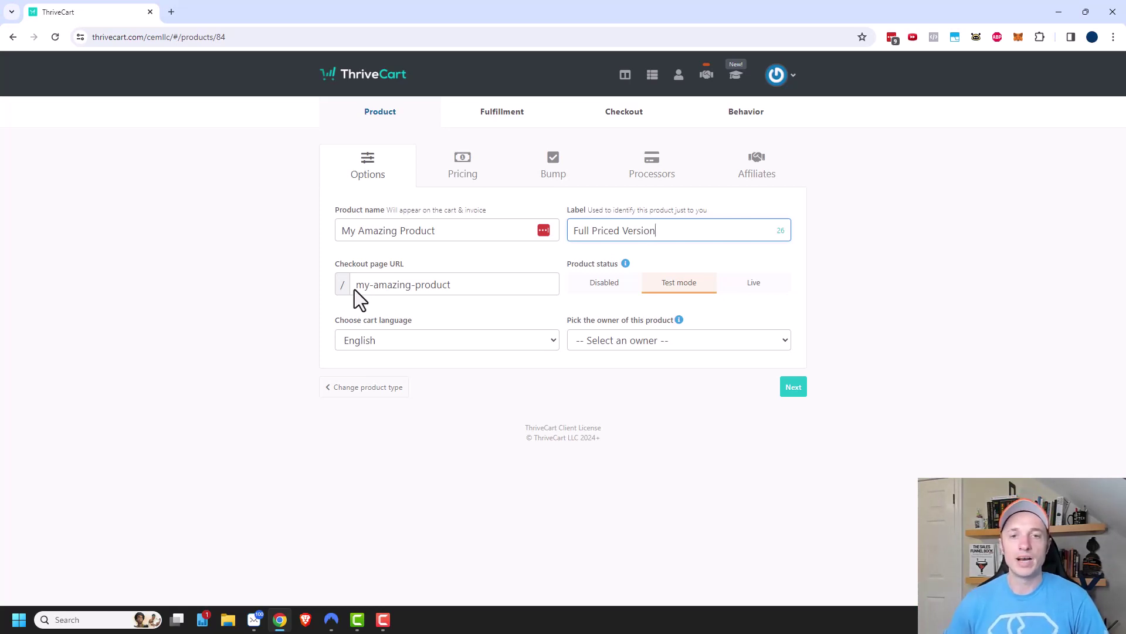
Step: Try the Disabled and Live product statuses to read their explanations, and return the status to Test mode
mouse_move(626, 264)
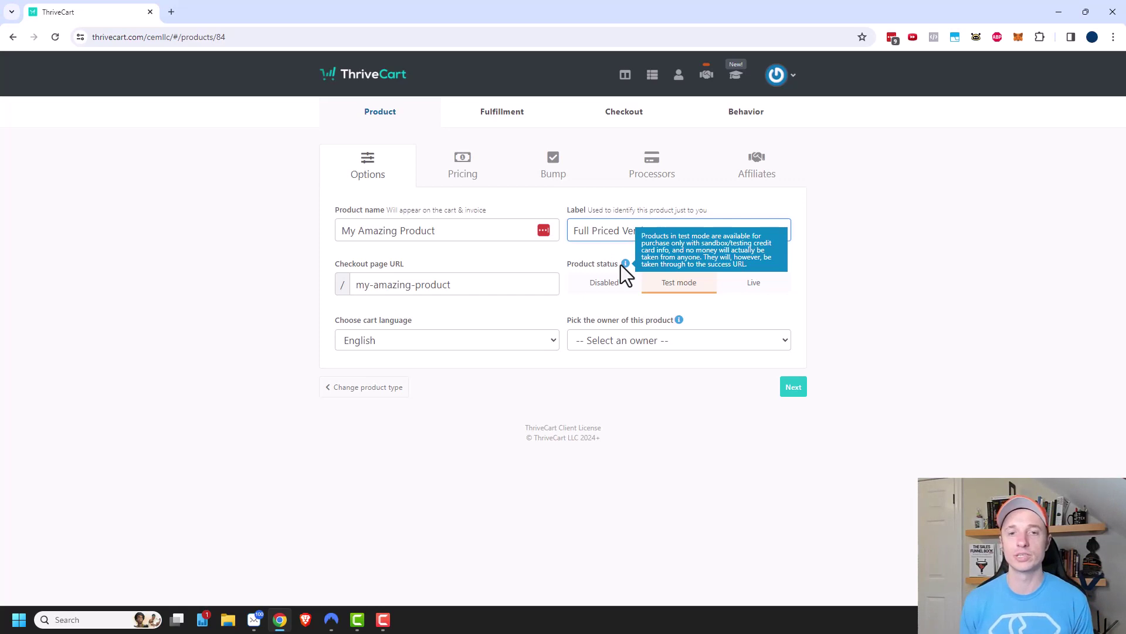
click(616, 290)
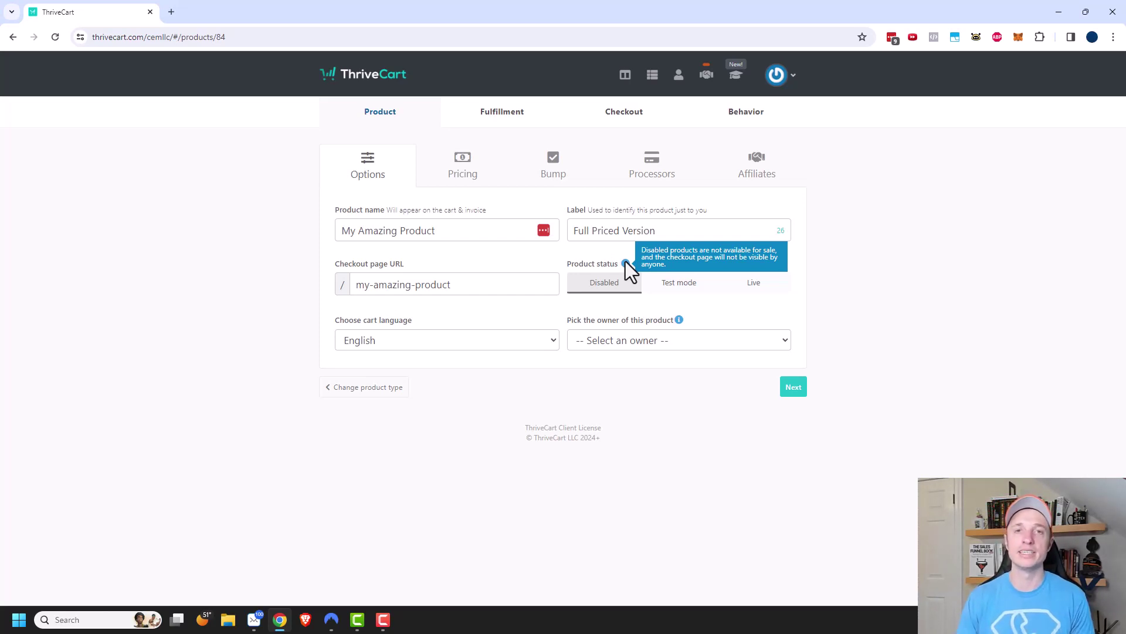
click(761, 284)
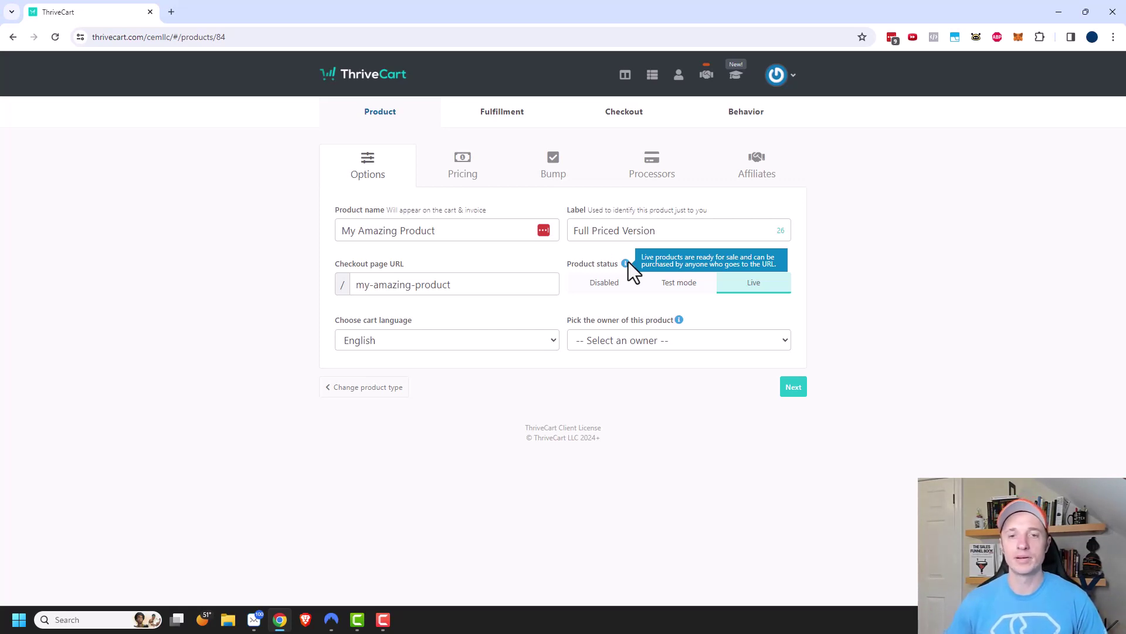
click(675, 286)
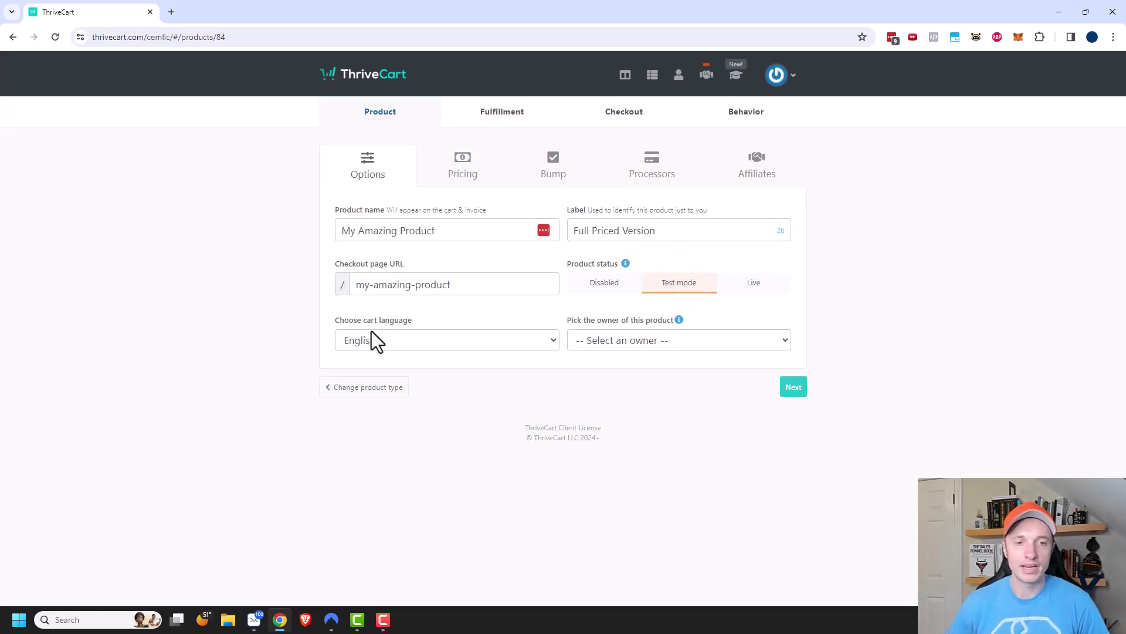
Step: Set the cart language to English and assign your own account as the product owner, completing the product options
click(417, 345)
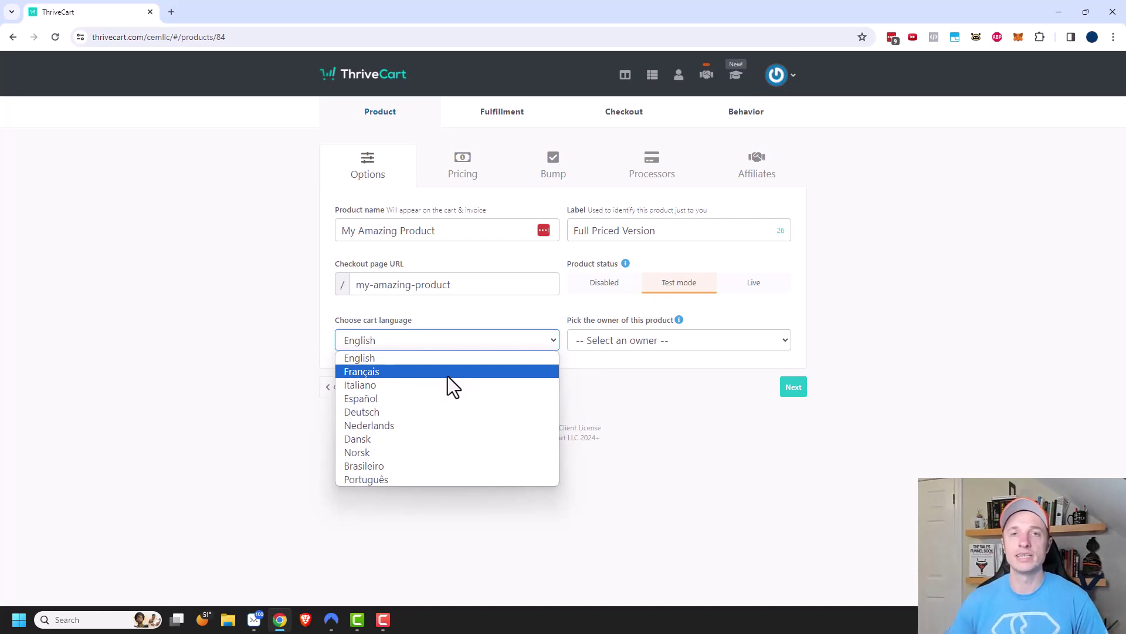
click(421, 358)
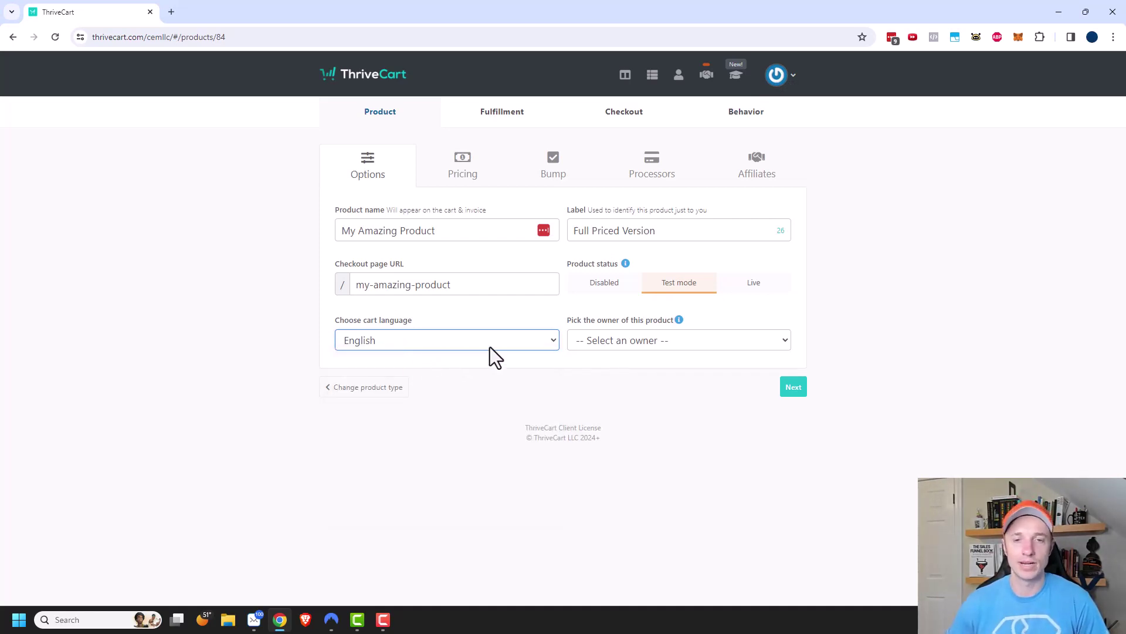
click(639, 340)
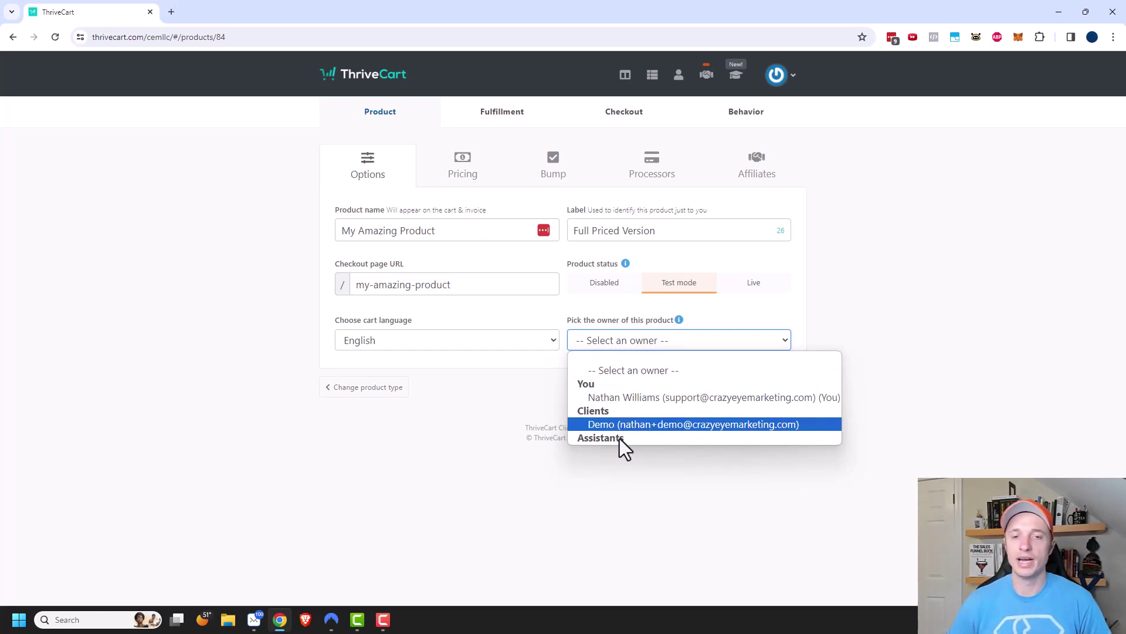
click(636, 398)
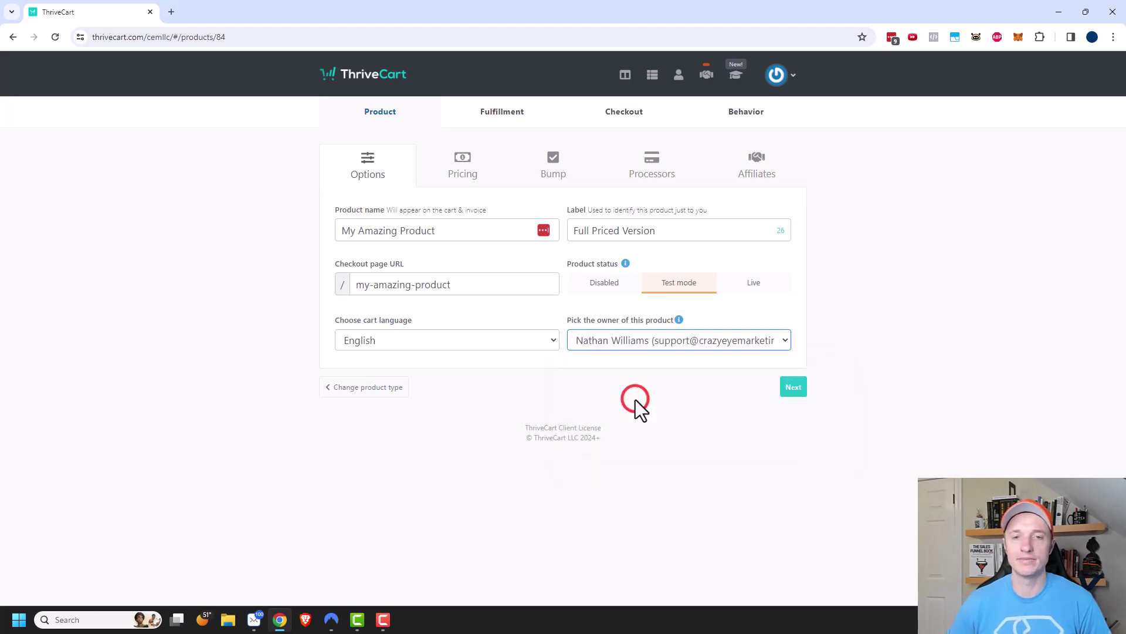
click(793, 389)
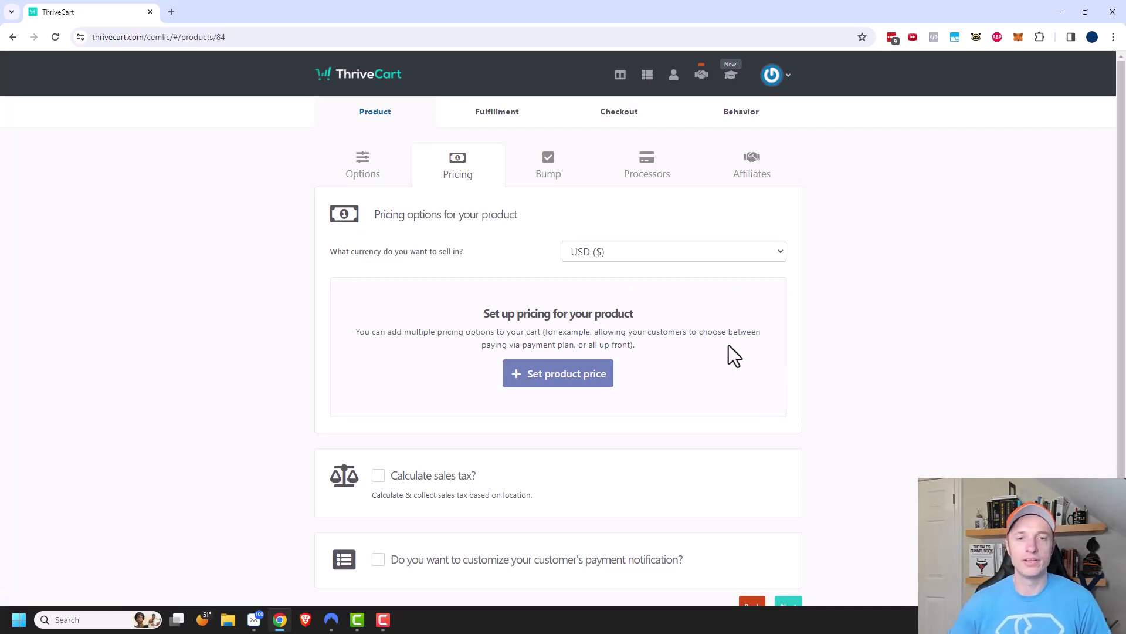
Step: Set up a product price as a one-time fee of $997
click(557, 379)
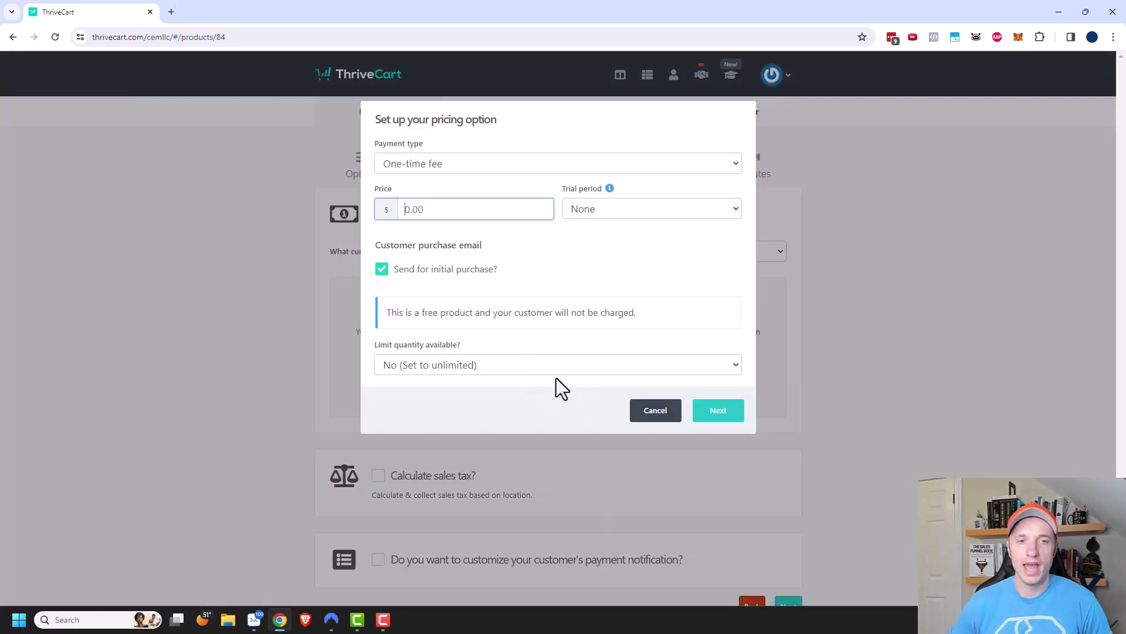
click(450, 169)
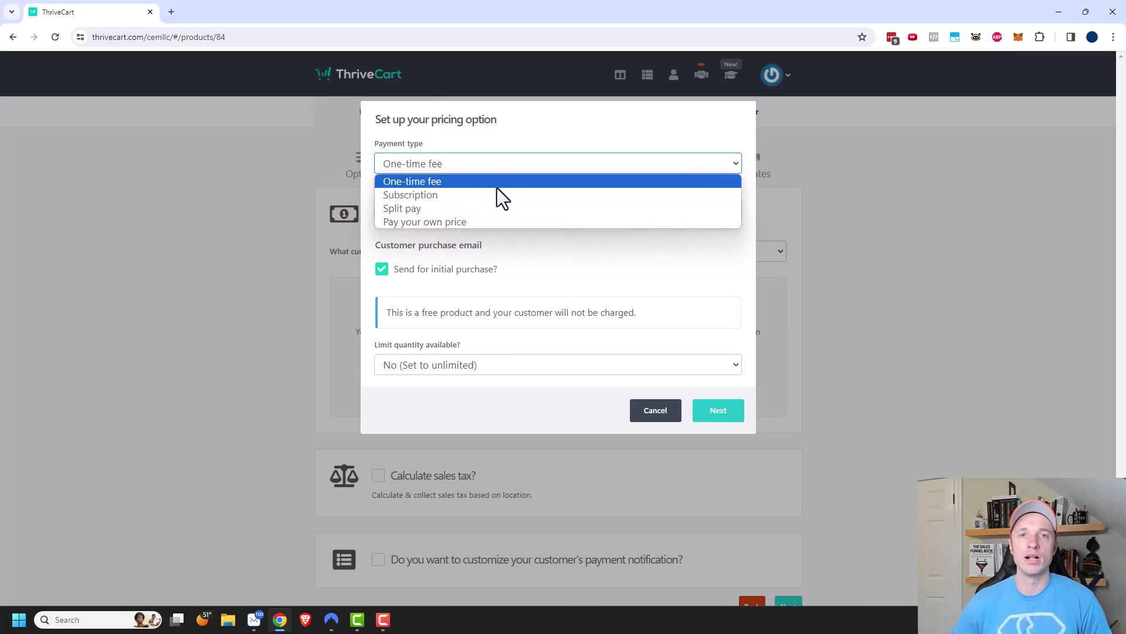
click(450, 186)
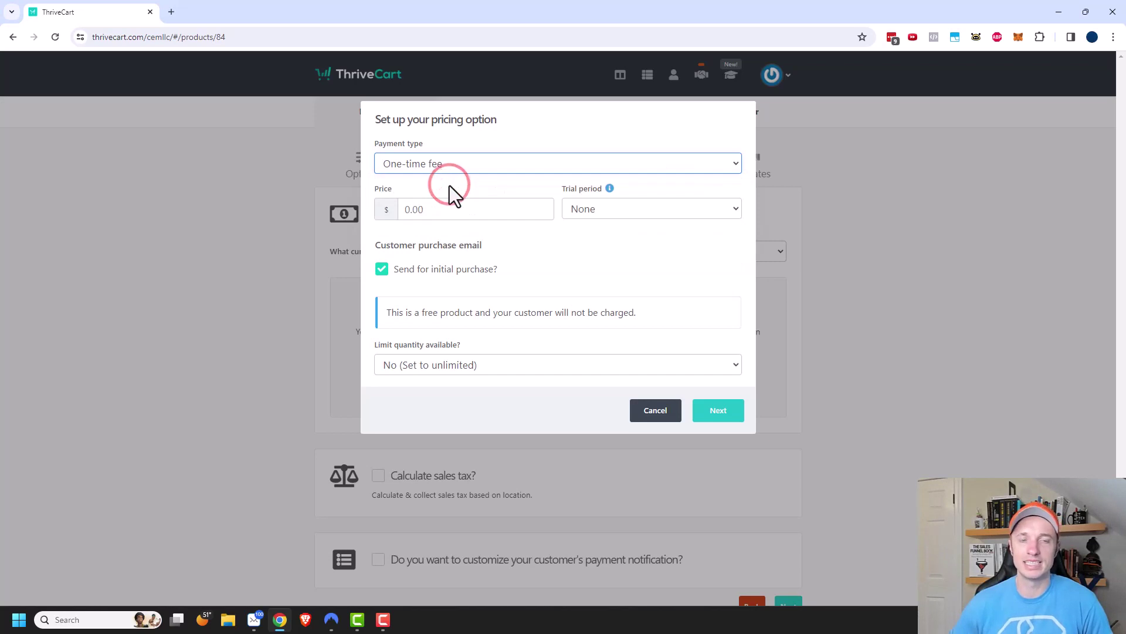
click(498, 209)
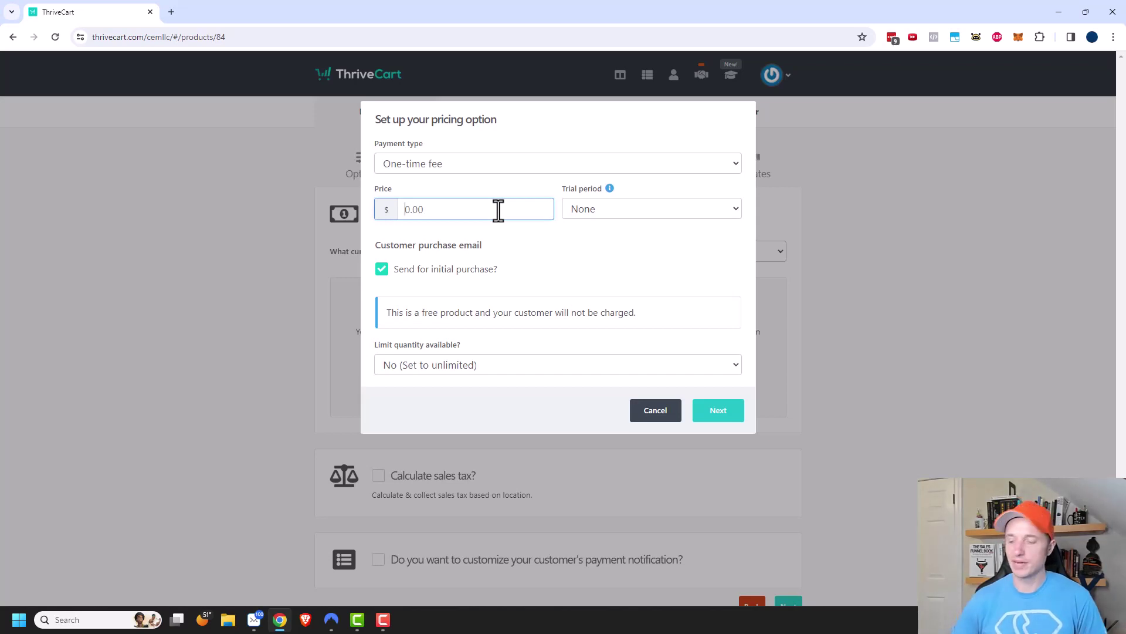
text(997)
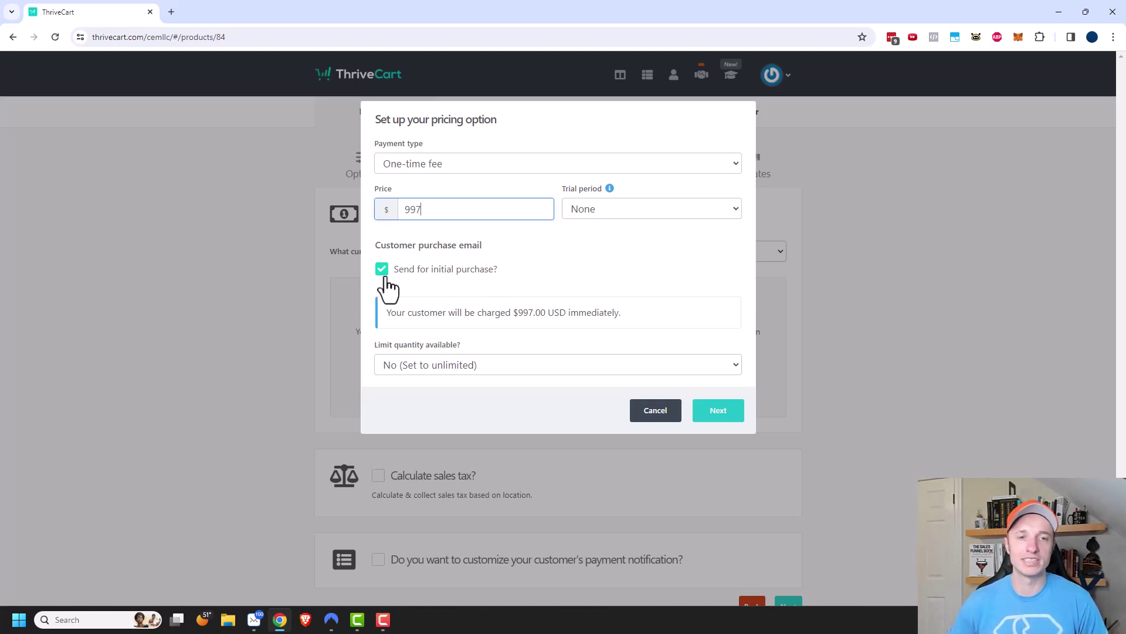
Step: Try limiting the available quantity to 10, and return it to unlimited
click(468, 371)
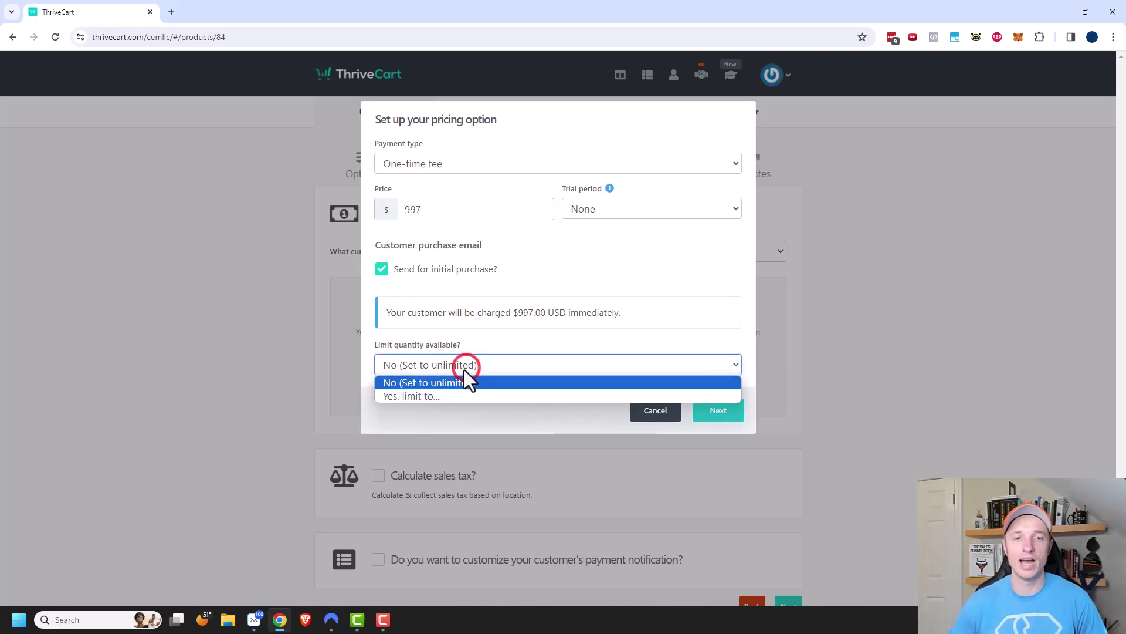
click(463, 395)
click(598, 365)
text(10)
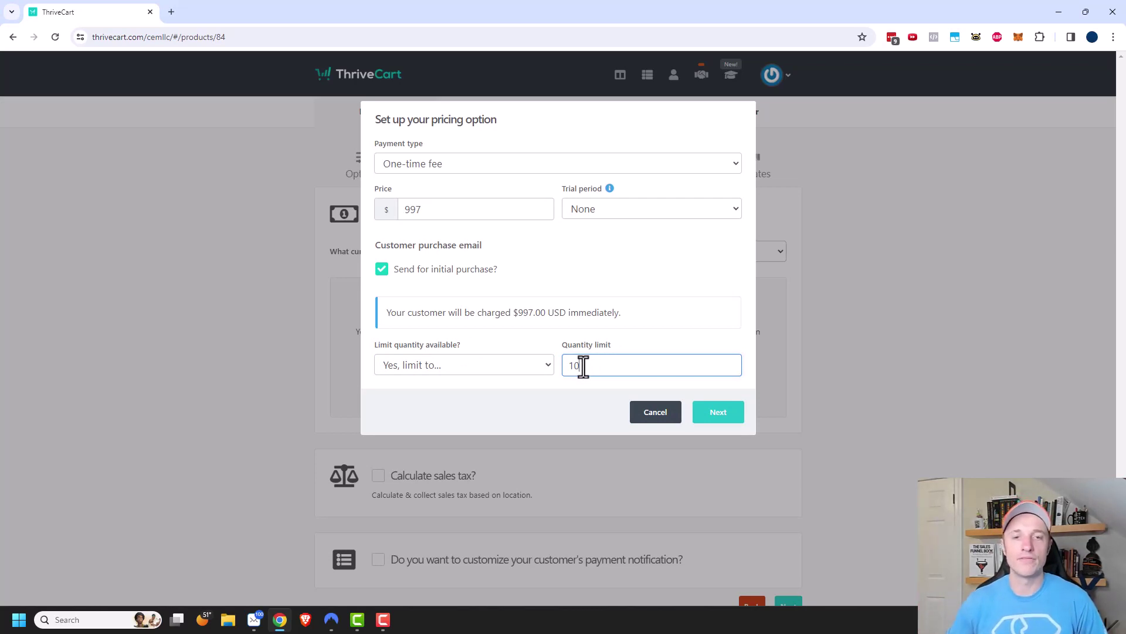
click(528, 369)
click(500, 382)
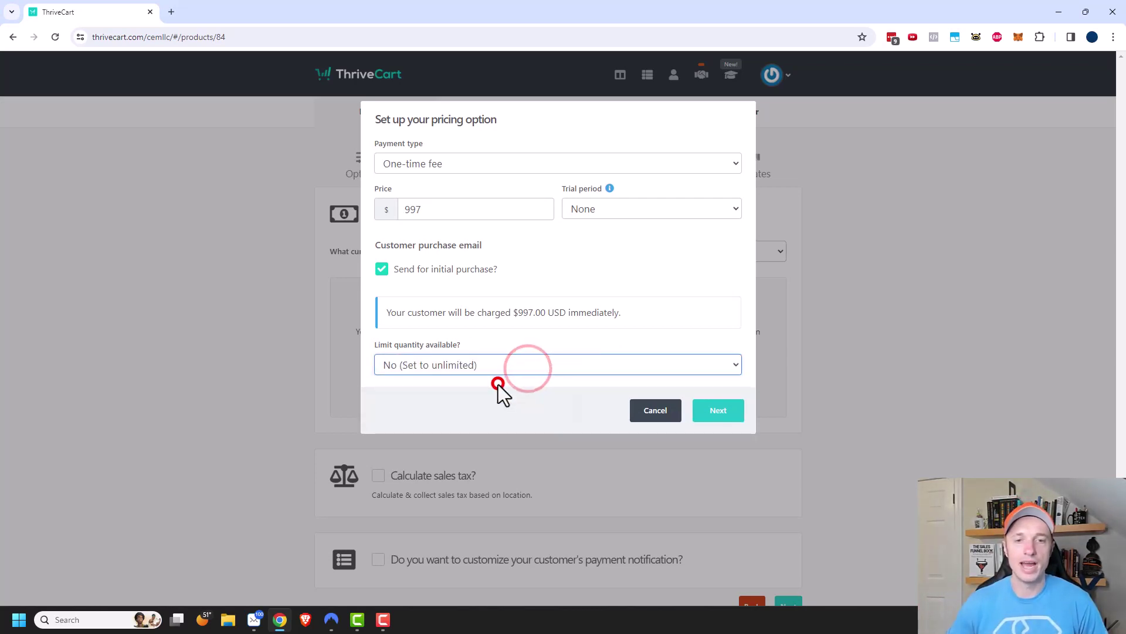
Step: Allow only one purchase at a time for the one-time payment and save the pricing option
click(734, 412)
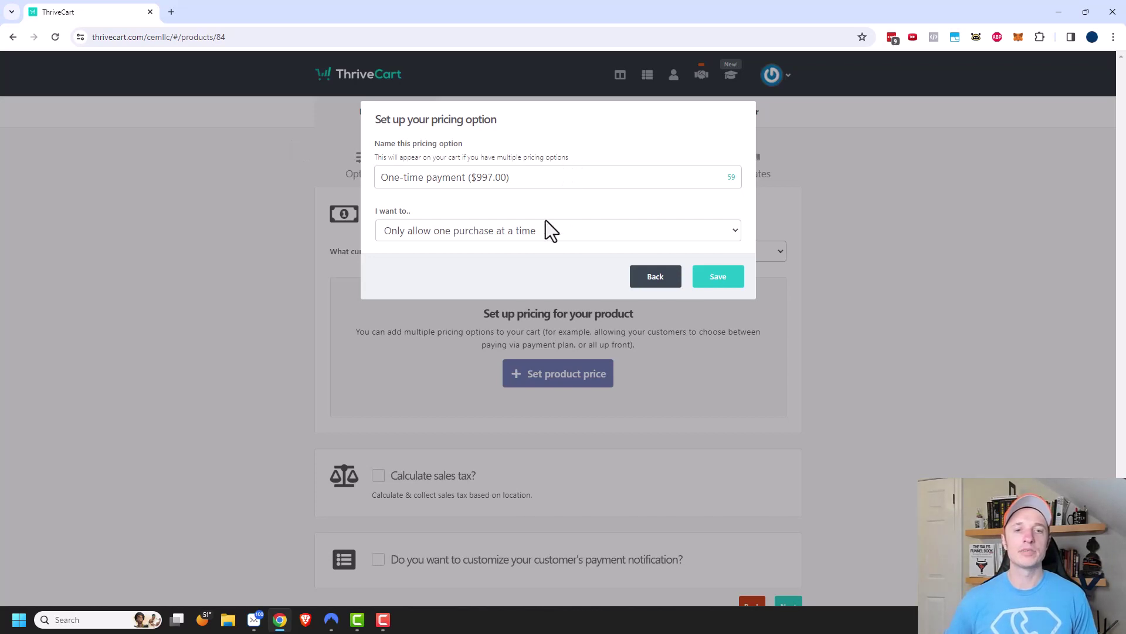
click(498, 230)
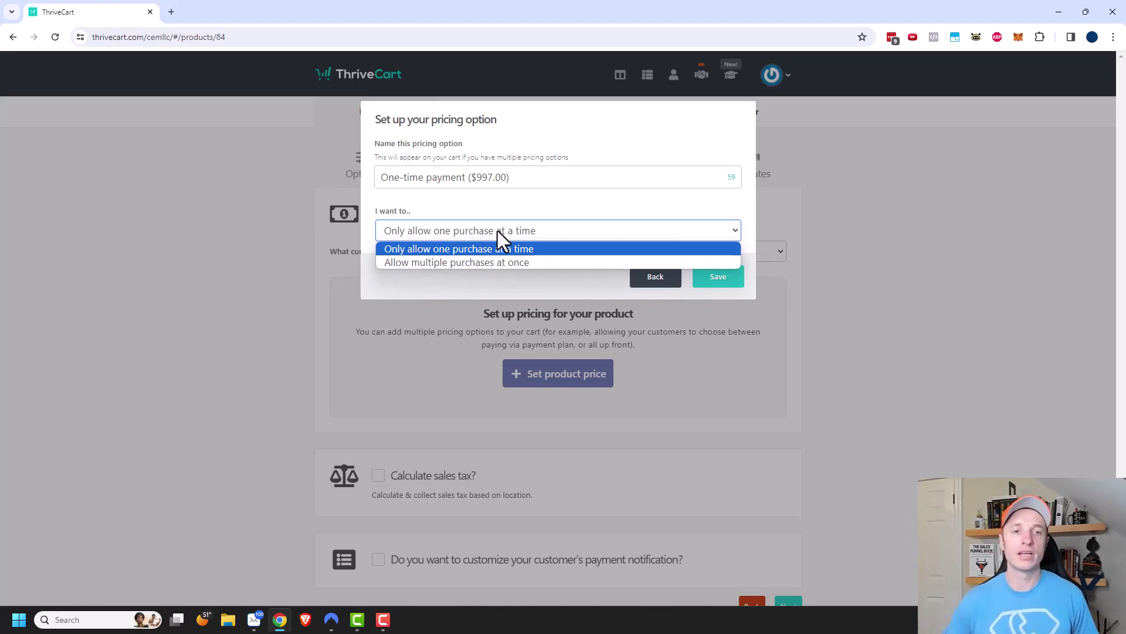
click(499, 263)
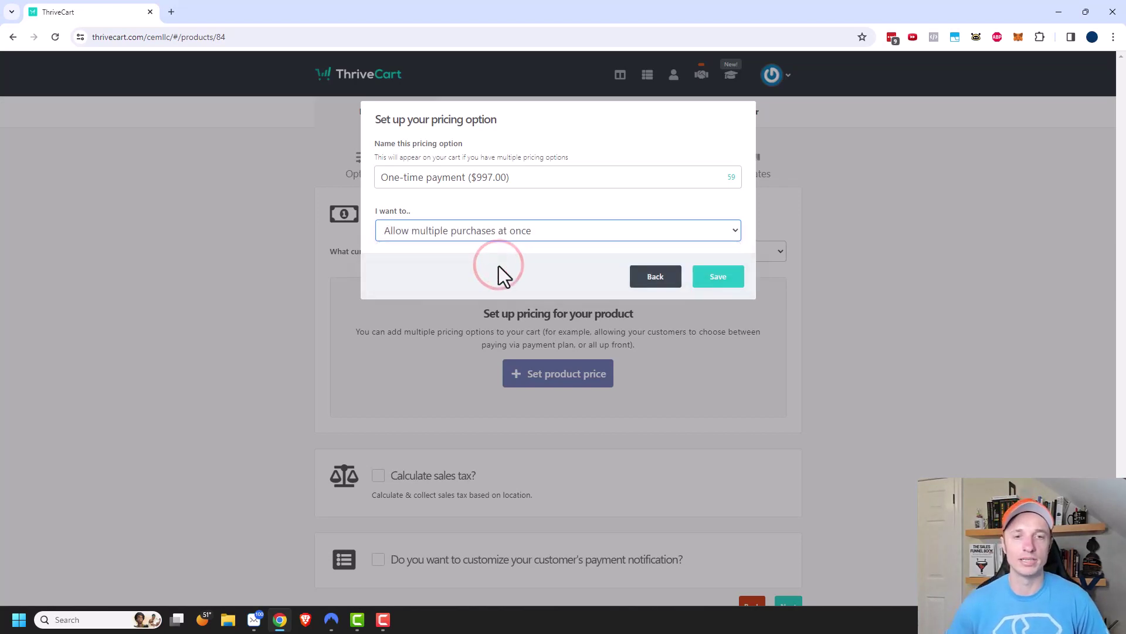
click(495, 231)
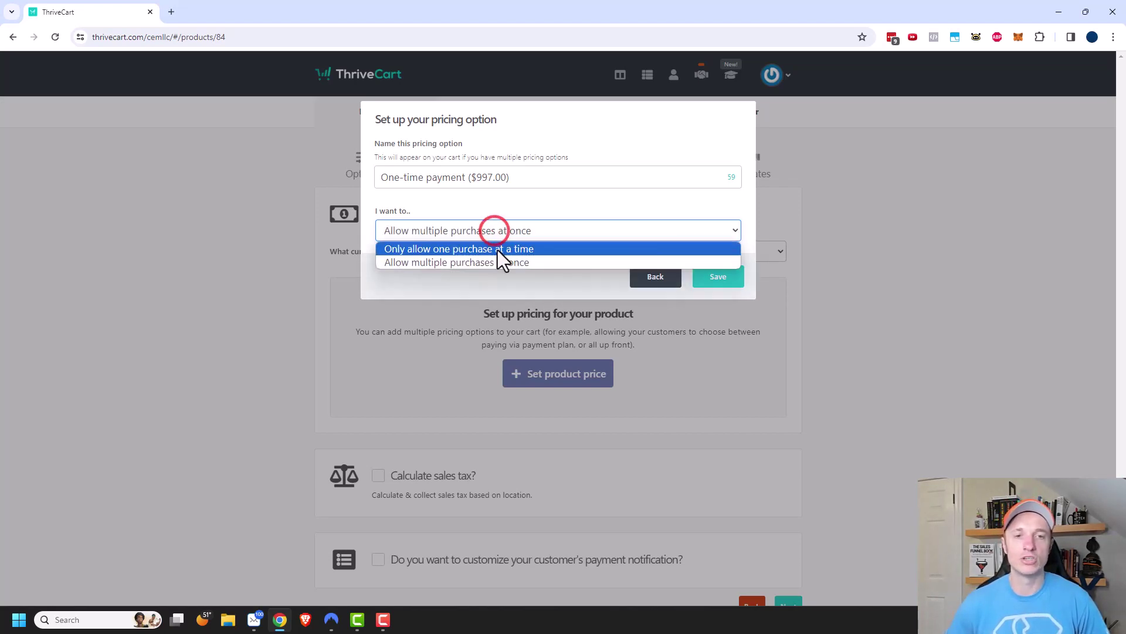
click(498, 250)
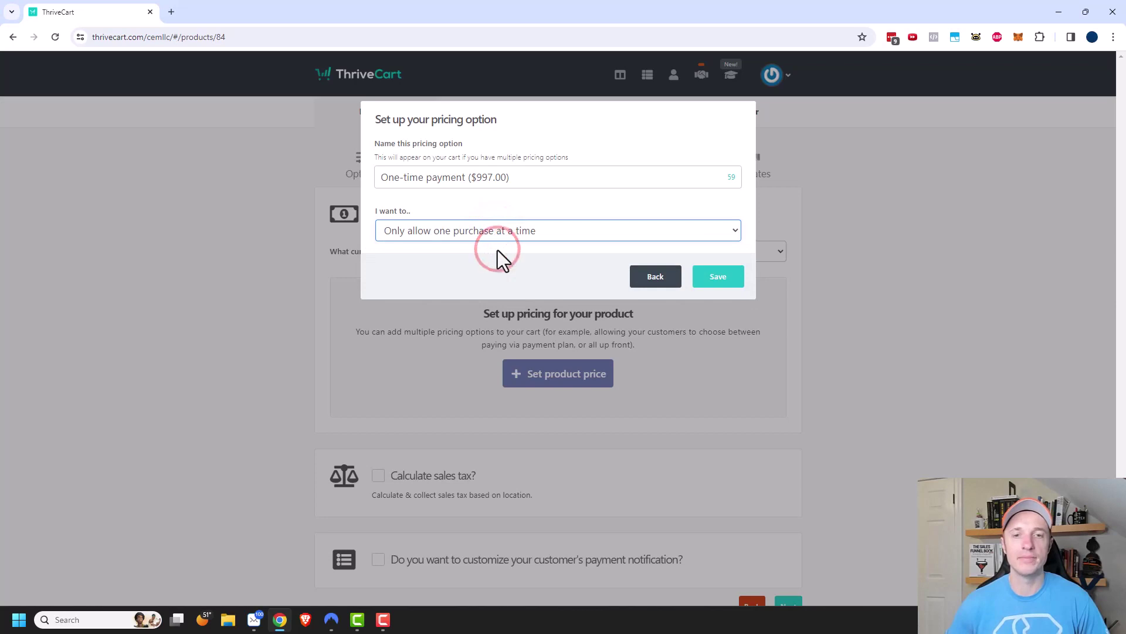
click(718, 285)
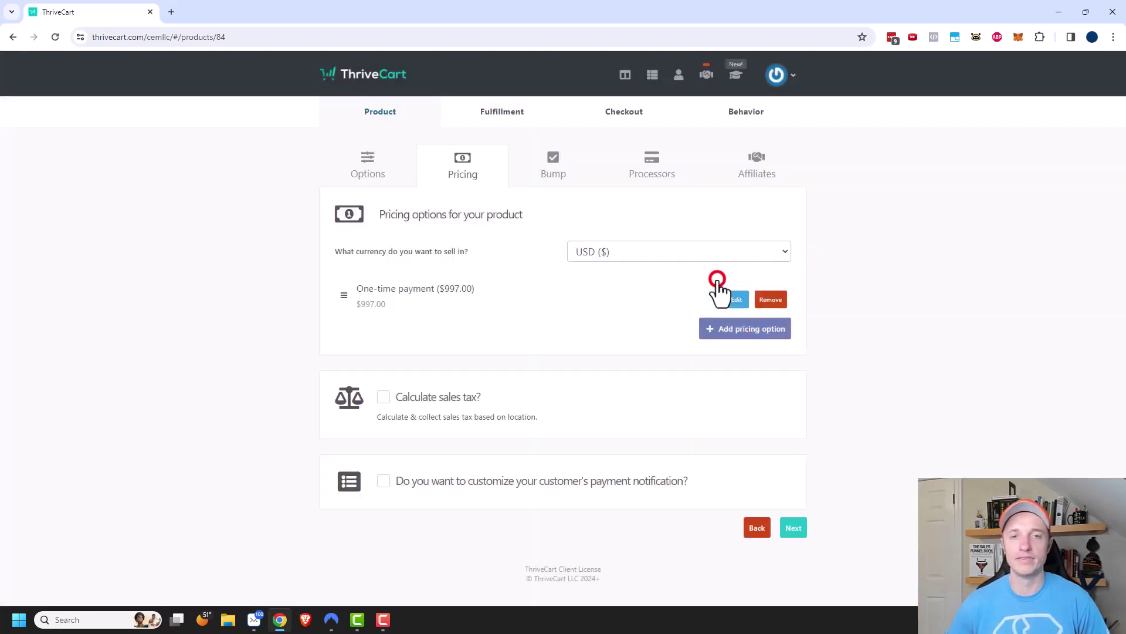
Step: Start a second pricing option as a subscription with monthly billing
click(750, 331)
click(502, 164)
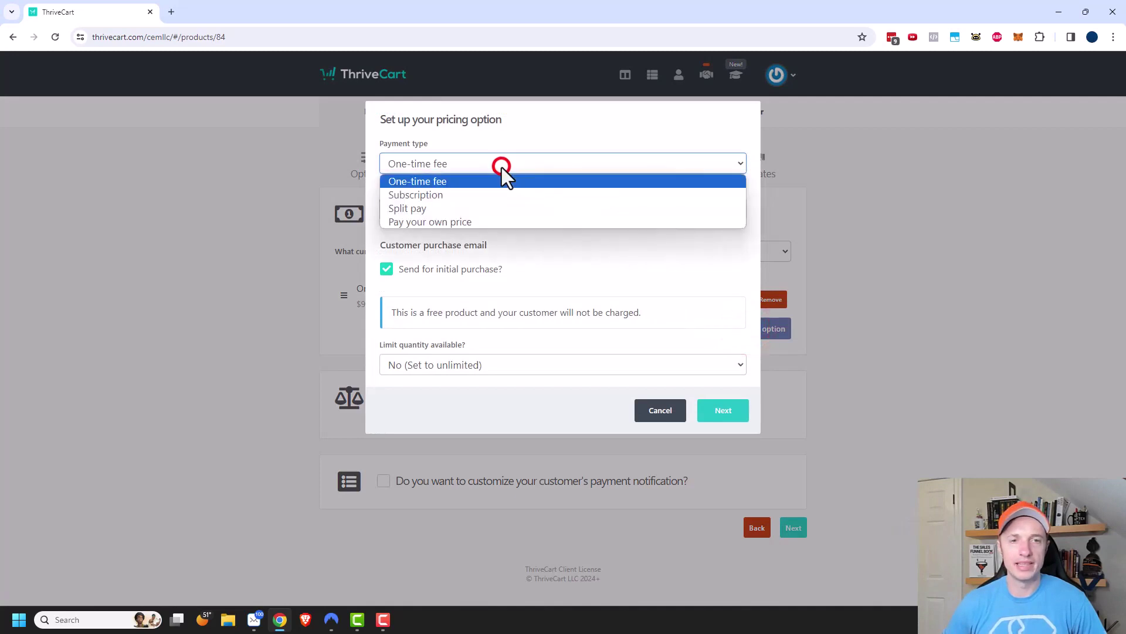
click(466, 197)
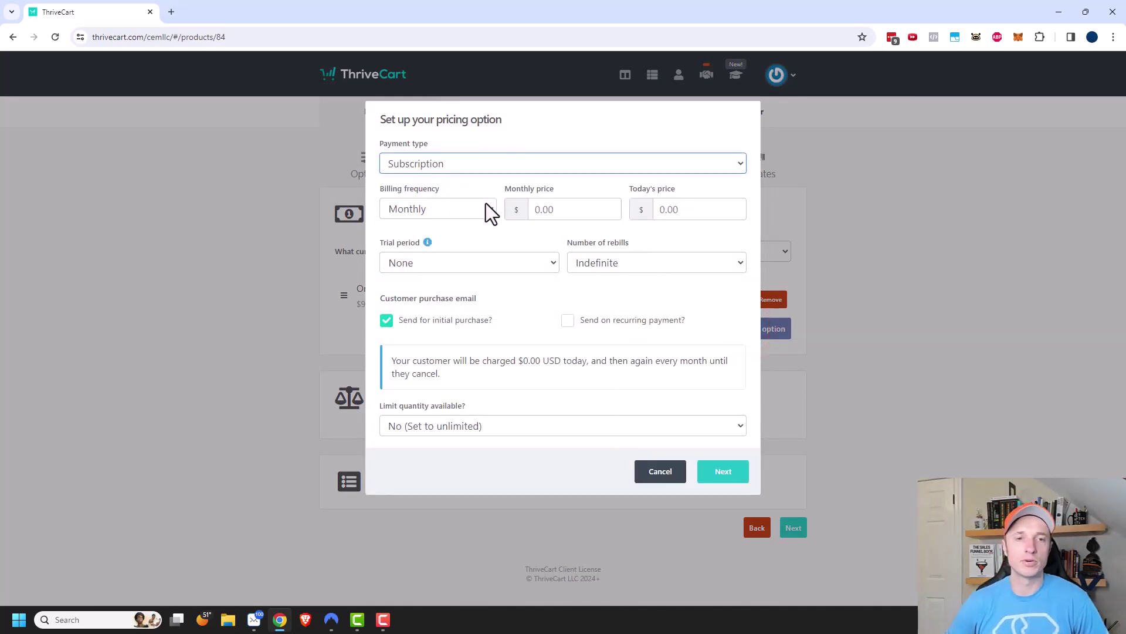
click(473, 220)
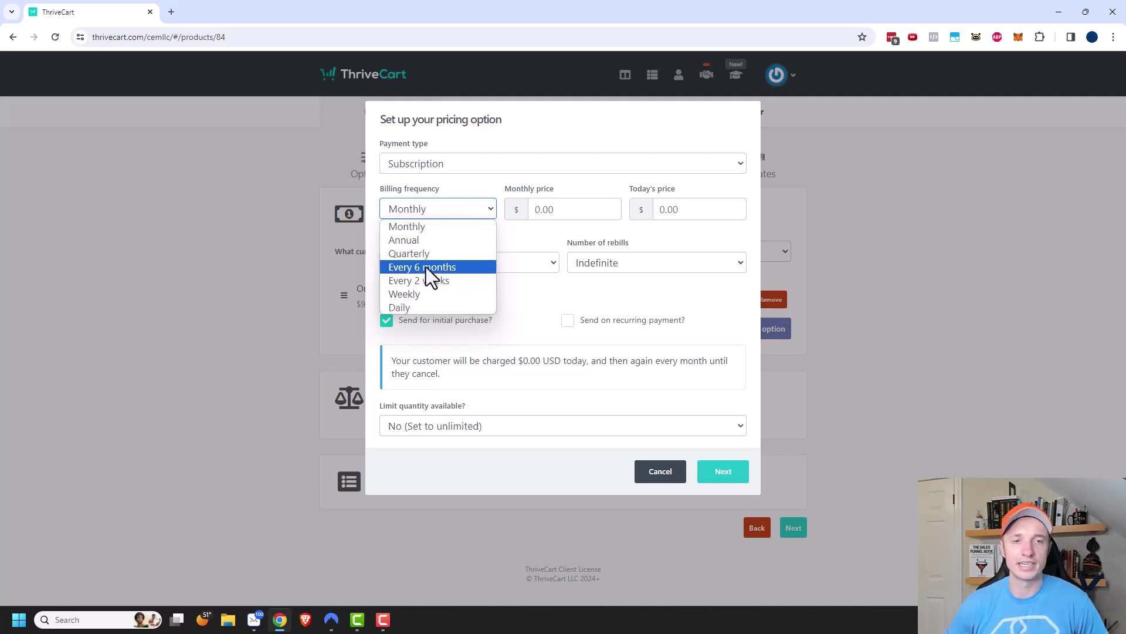
click(425, 228)
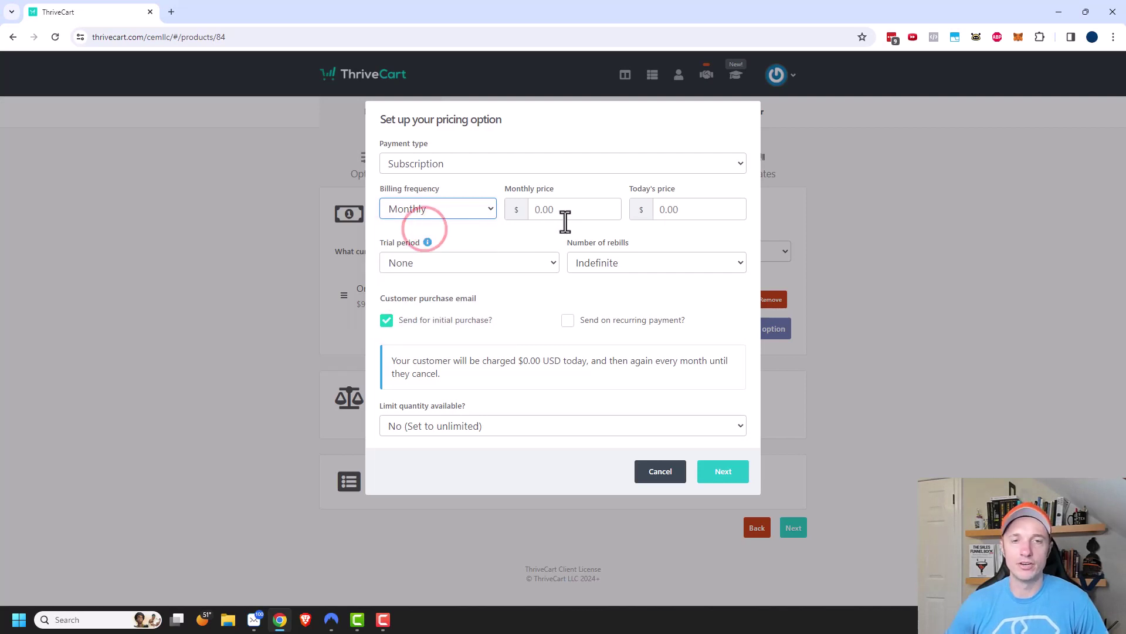
Step: Set the subscription's monthly price to $97 and today's price to $1
click(591, 212)
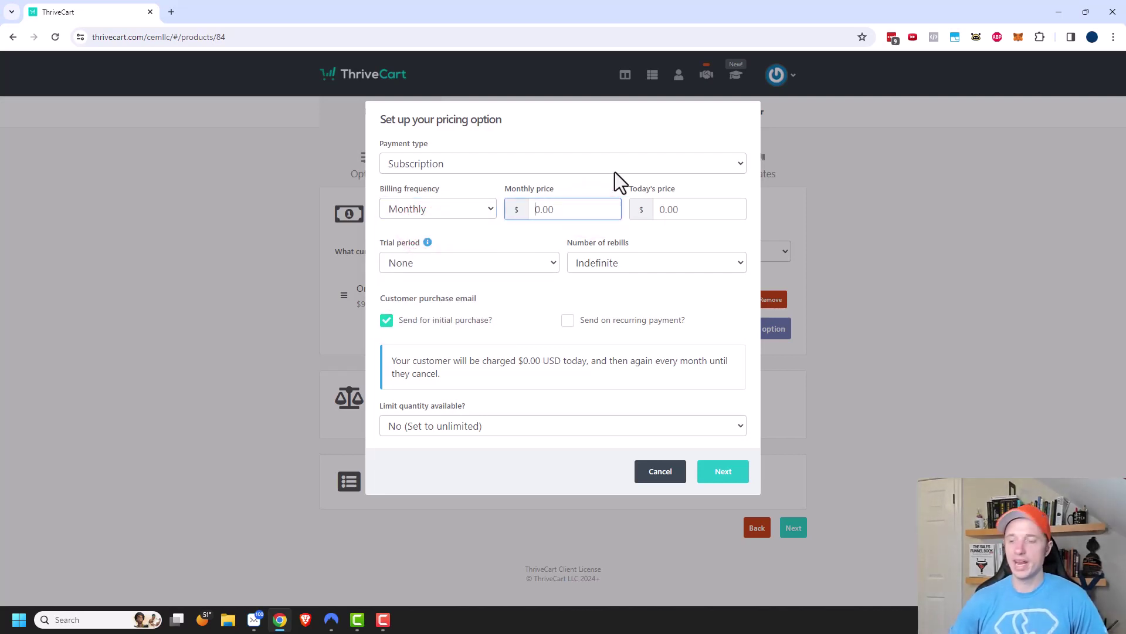
text(97)
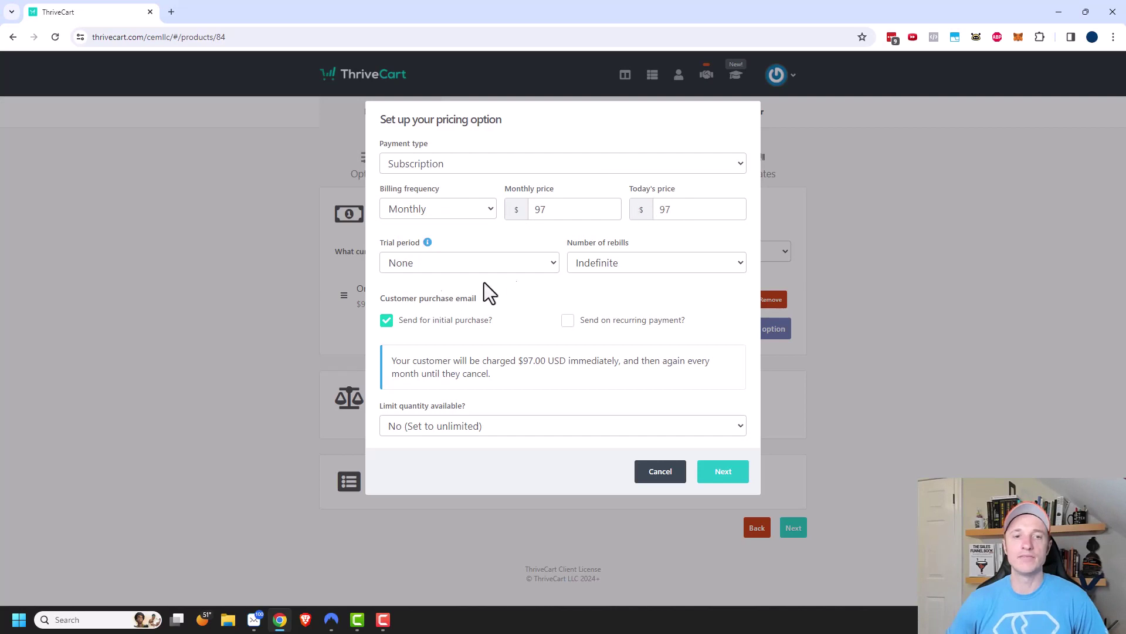
double_click(685, 210)
text(1)
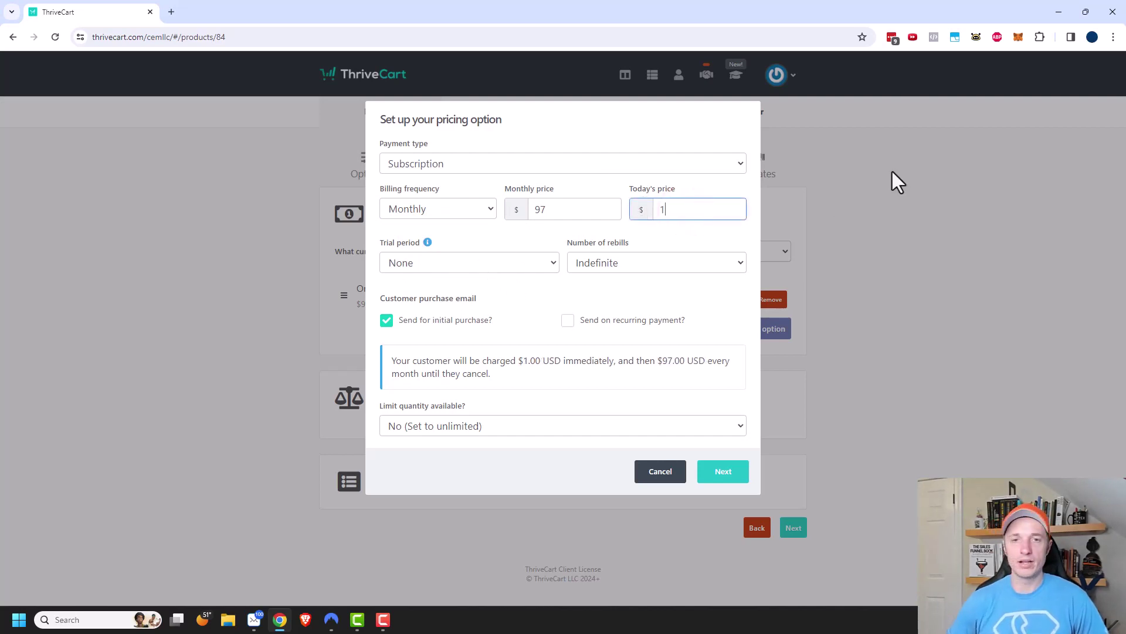
Step: Give the subscription a custom trial period of 14 days
click(512, 262)
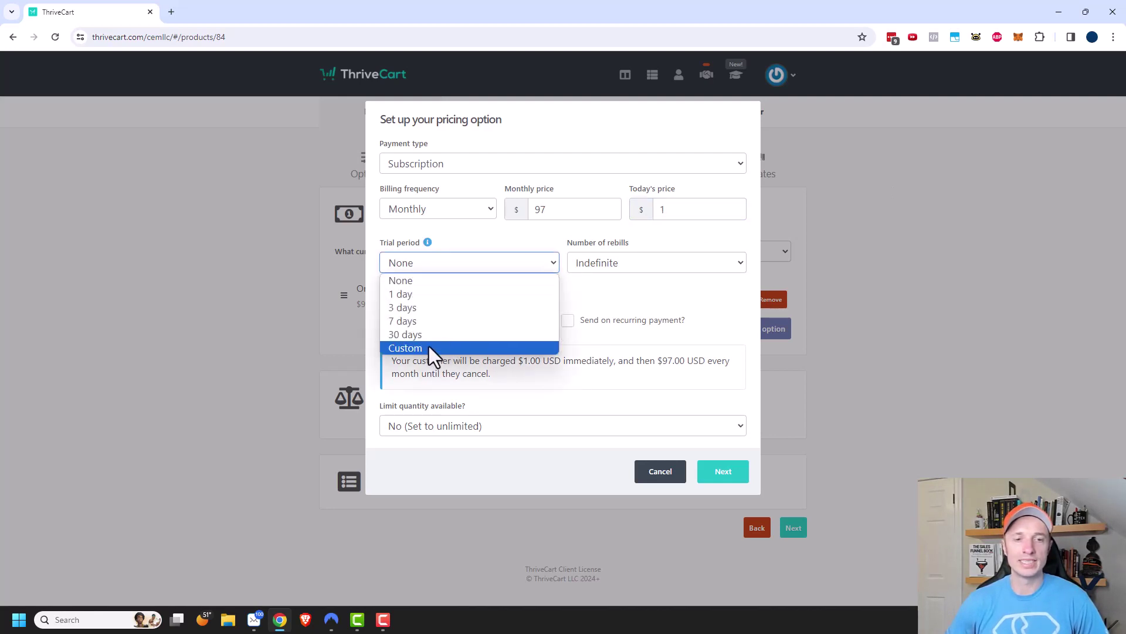
click(435, 347)
click(492, 262)
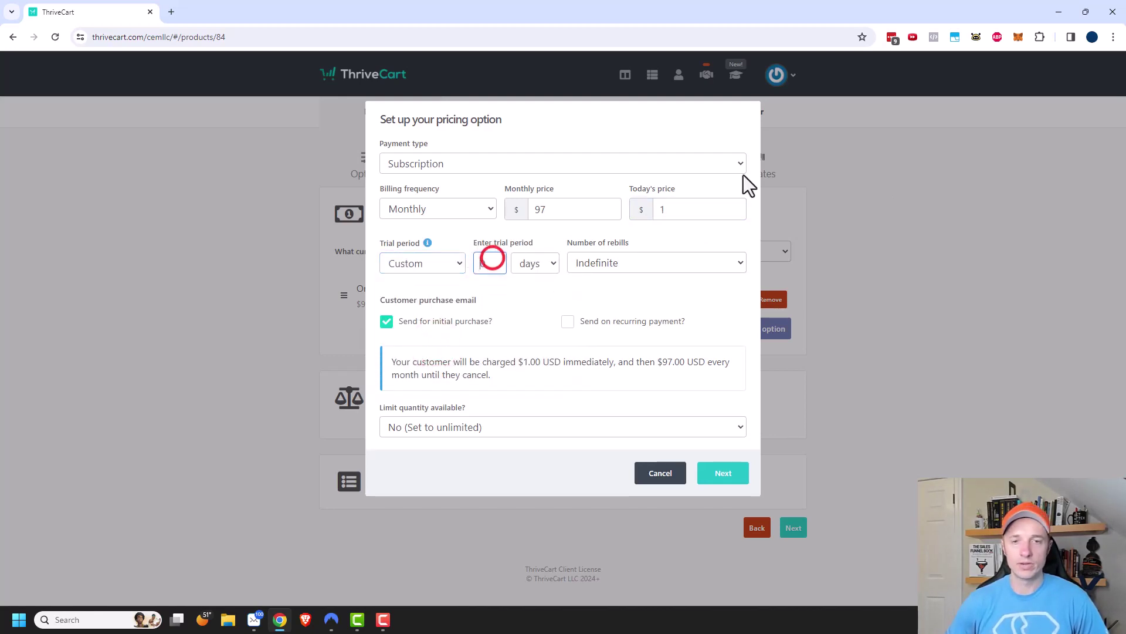
text(14)
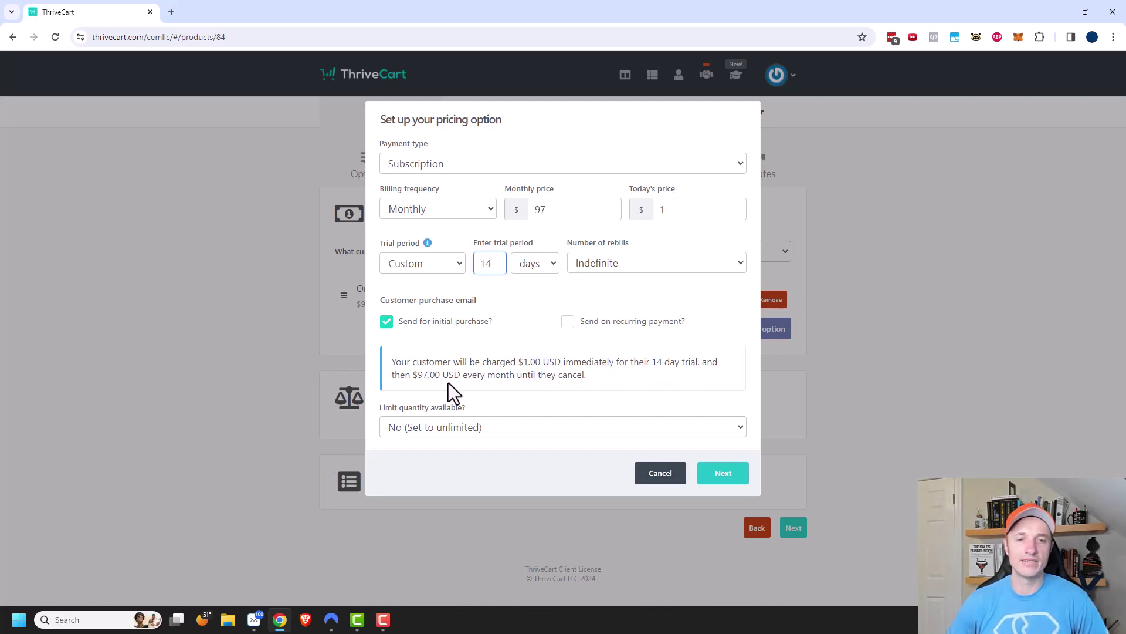
Step: Try limiting the subscription to 12 rebills, and return the number of rebills to indefinite
click(603, 266)
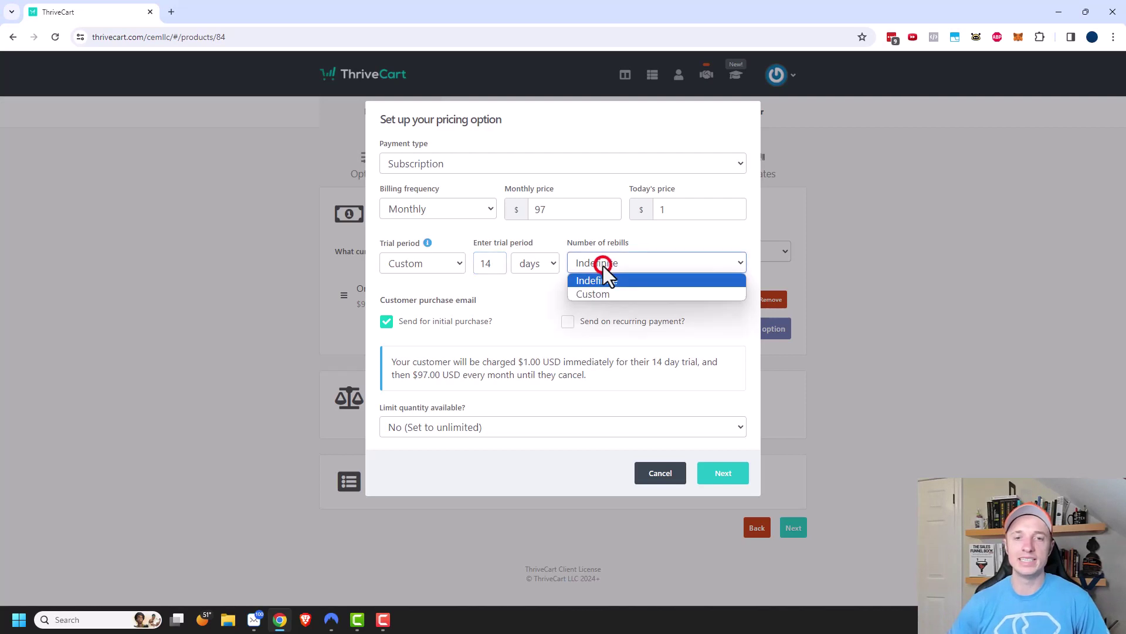
click(607, 294)
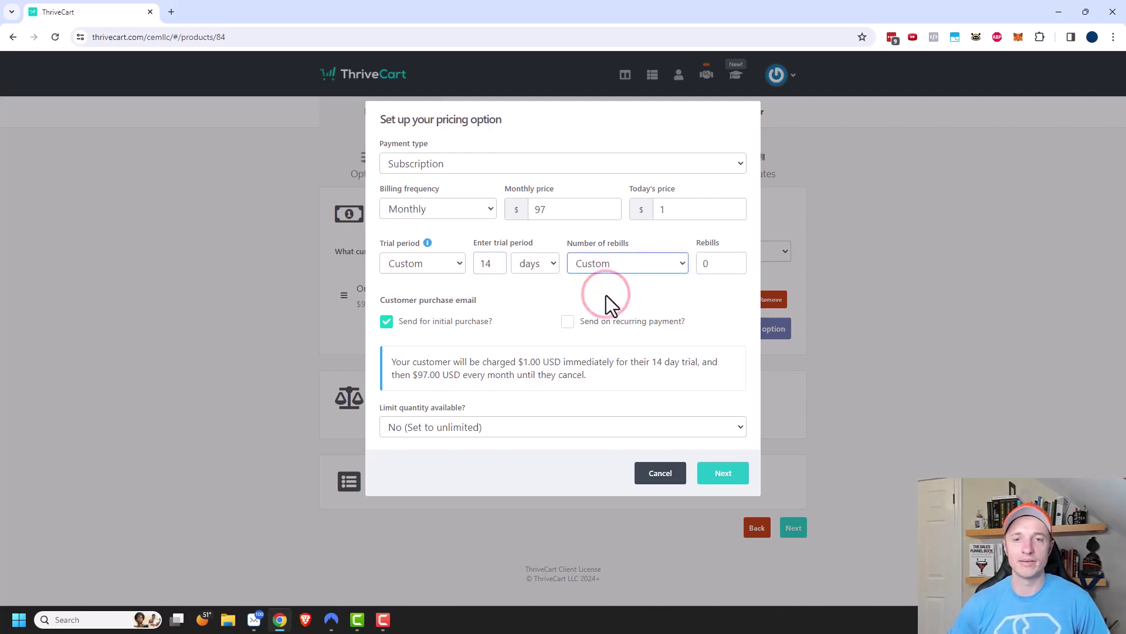
double_click(711, 263)
text(12)
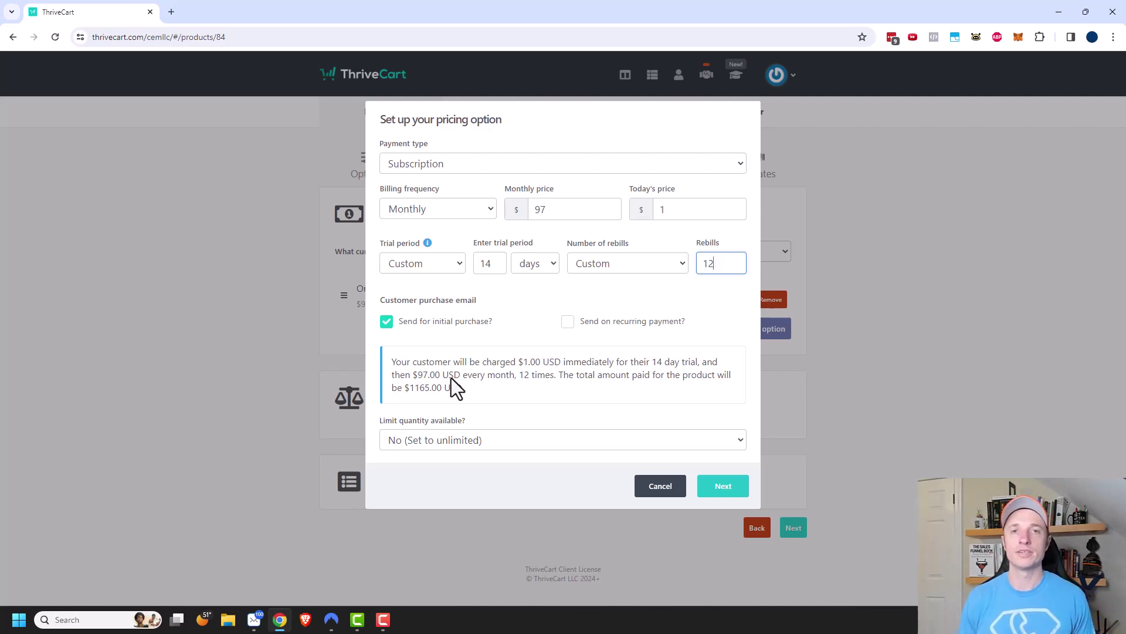
click(614, 264)
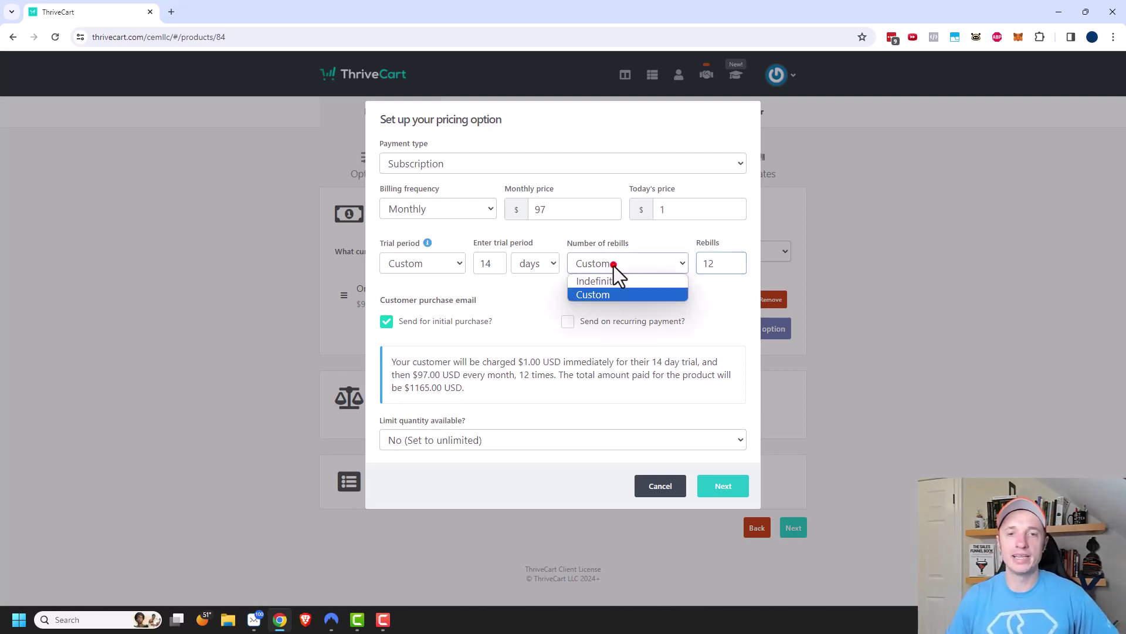
click(603, 282)
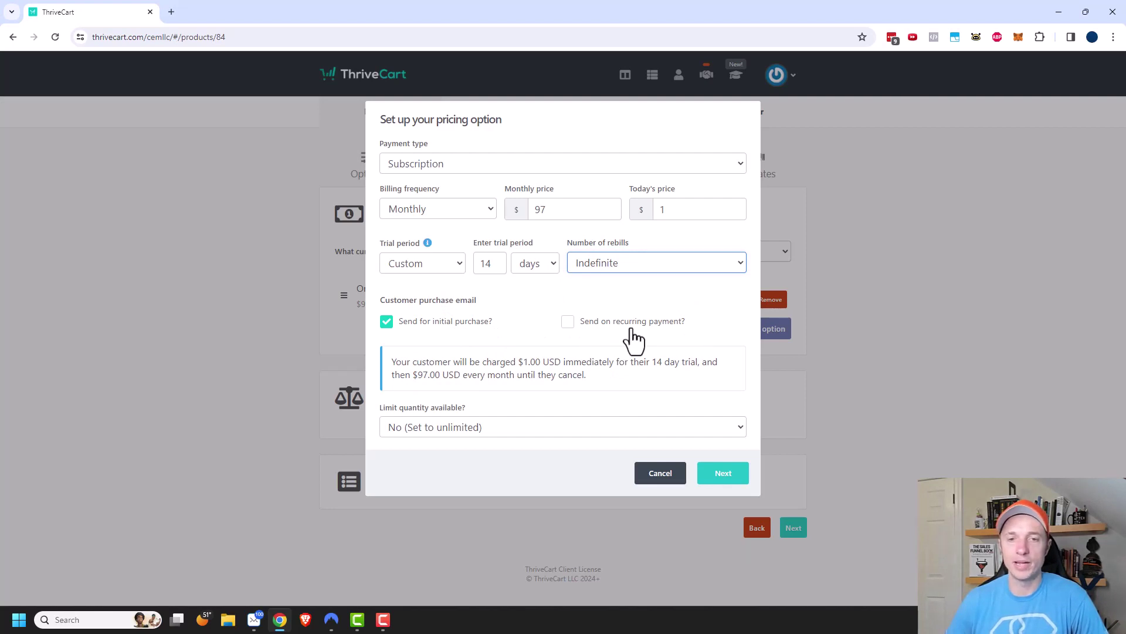
Step: Enable the customer purchase email on recurring payments and leave the subscription's available quantity unlimited
click(570, 323)
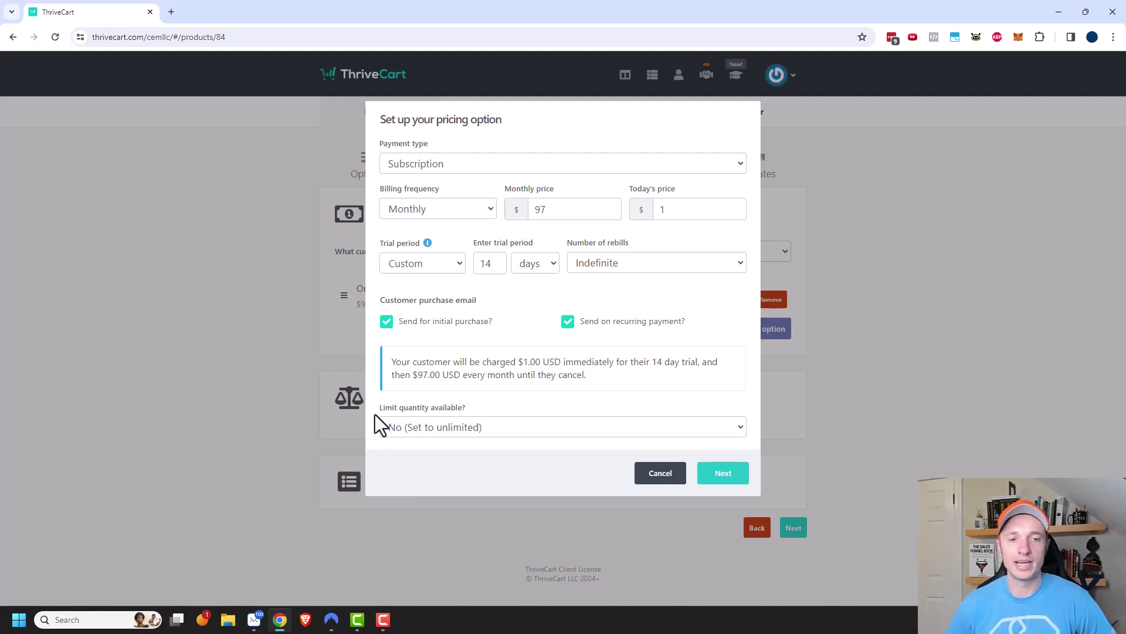
click(449, 427)
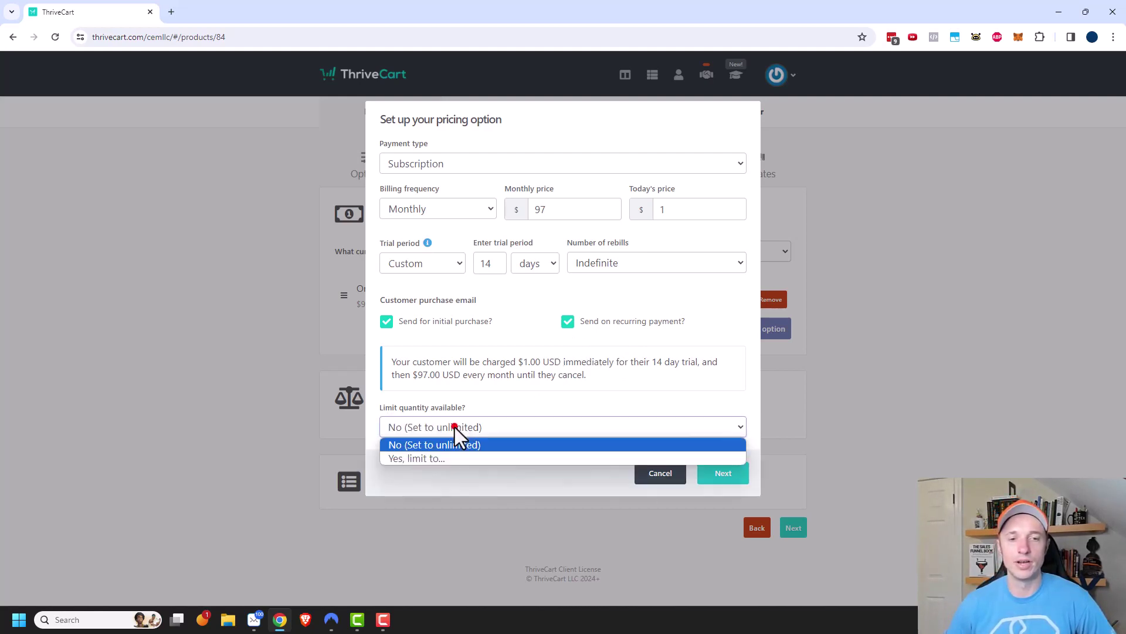
click(491, 411)
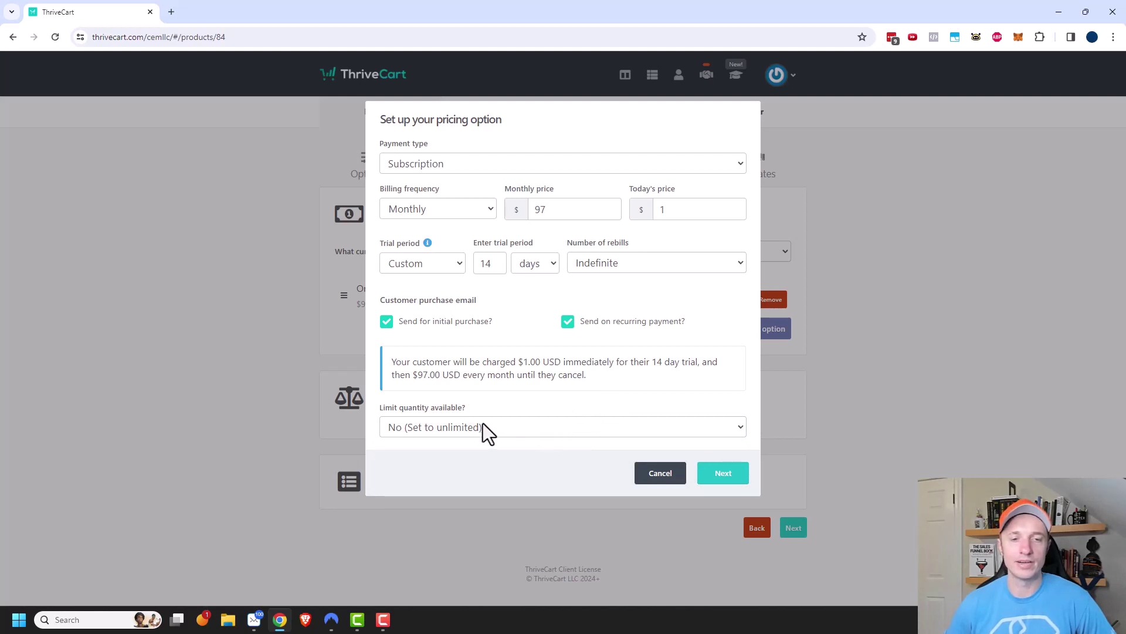
Step: Name the pricing option "Subscription ($1.00 for 14 days, then $97.00/mnth)" and save it
click(733, 474)
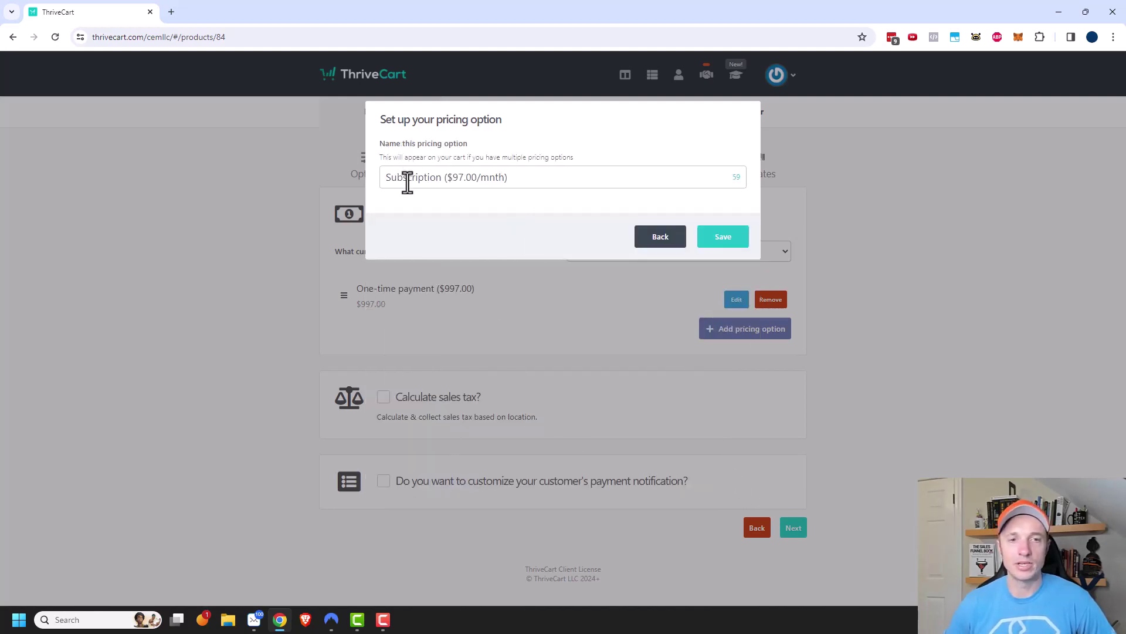
click(448, 178)
text($1.00 for 14 days, then)
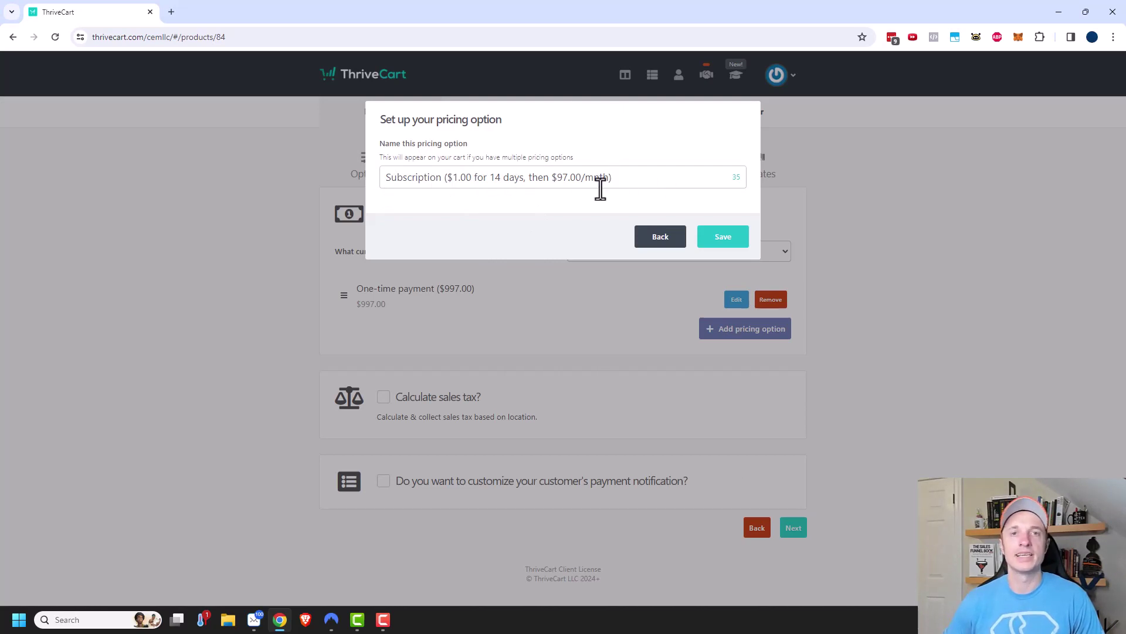
click(725, 238)
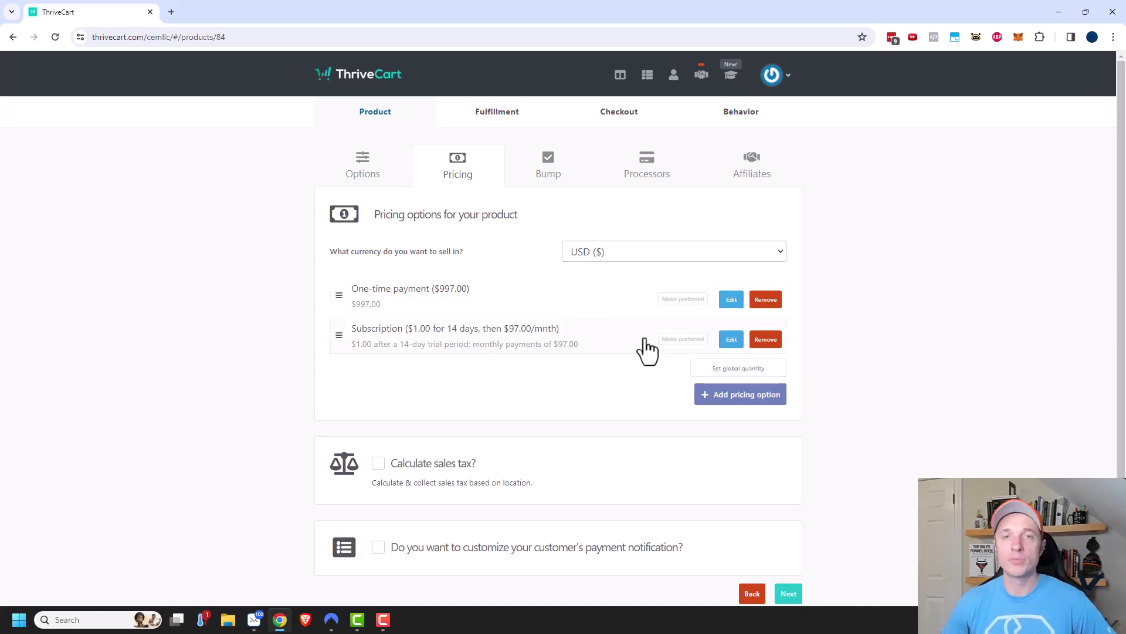
Step: Limit the product's global quantity to 100 and save the limit
click(742, 370)
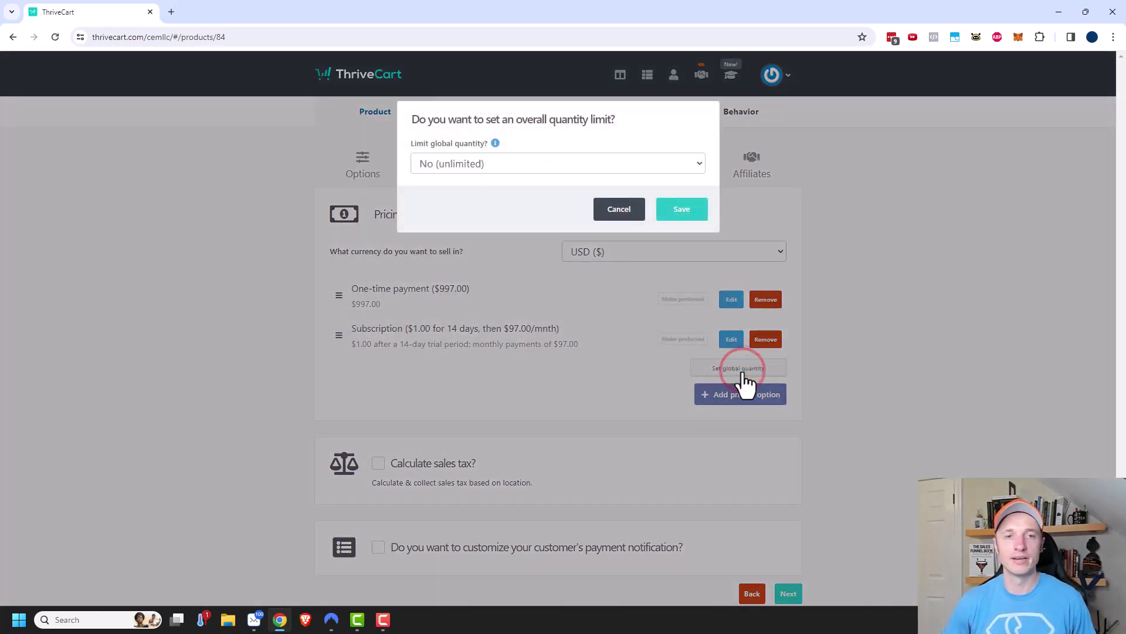
click(523, 167)
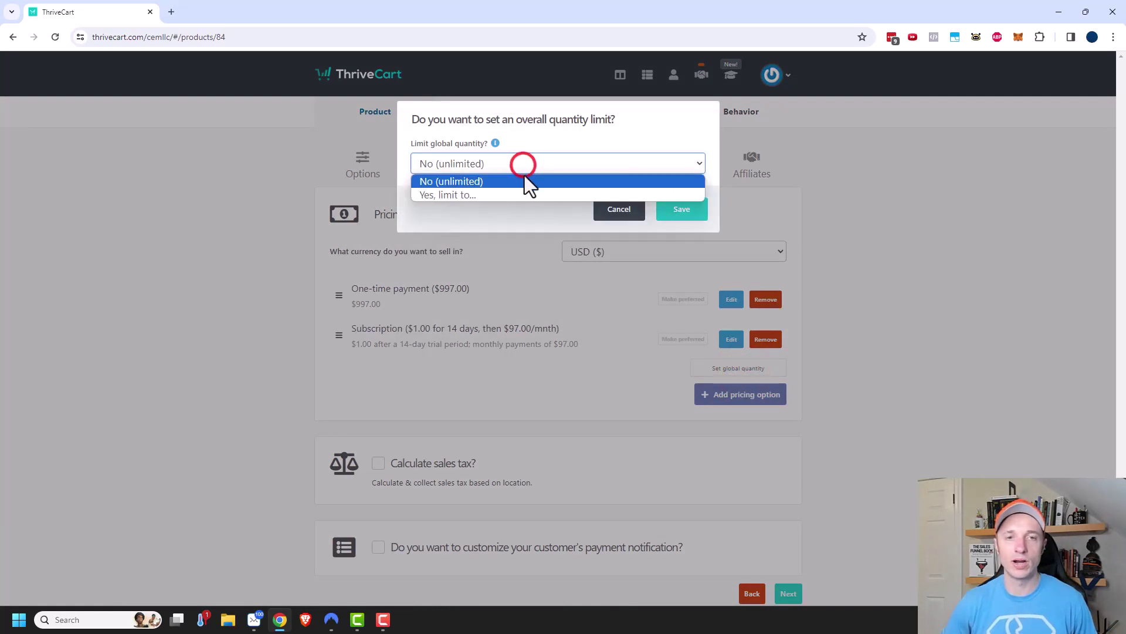
click(508, 189)
click(611, 156)
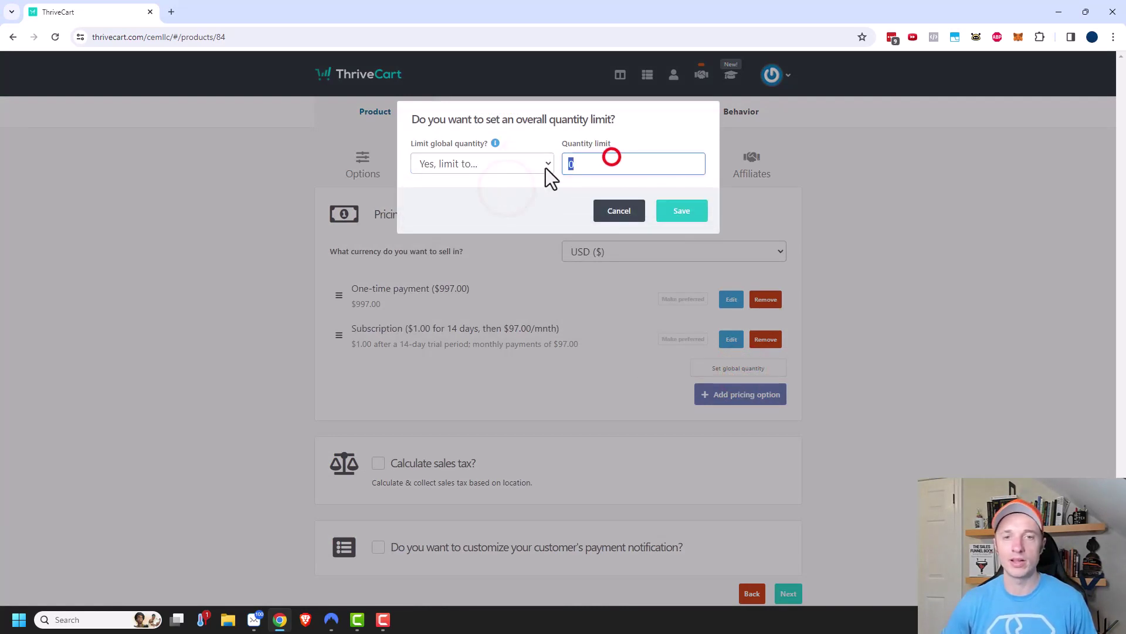
text(00)
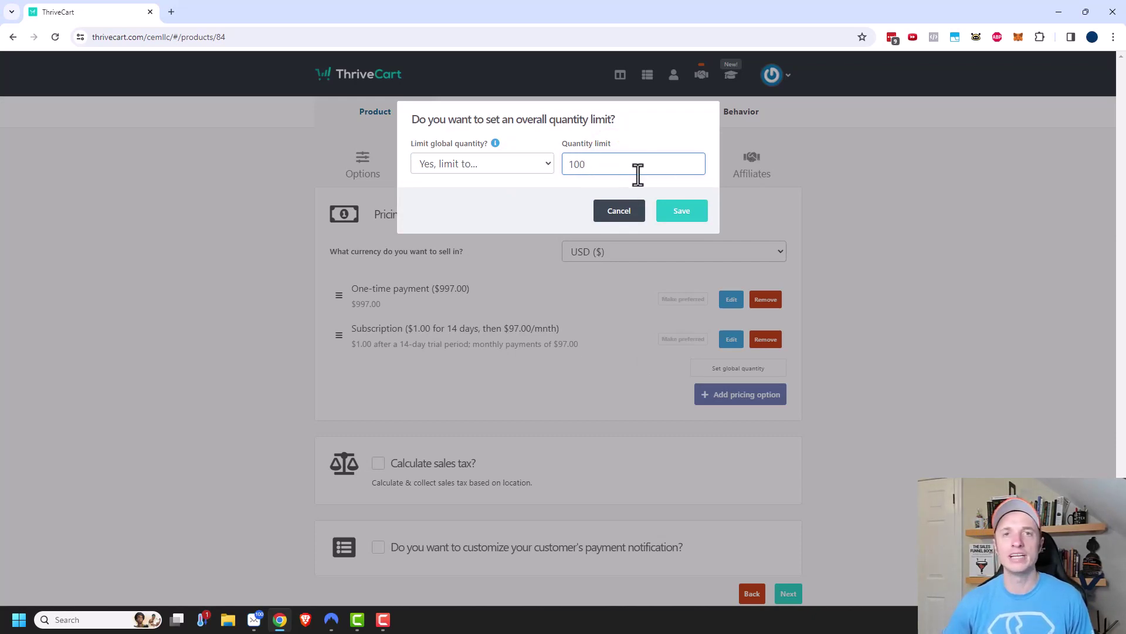
click(679, 218)
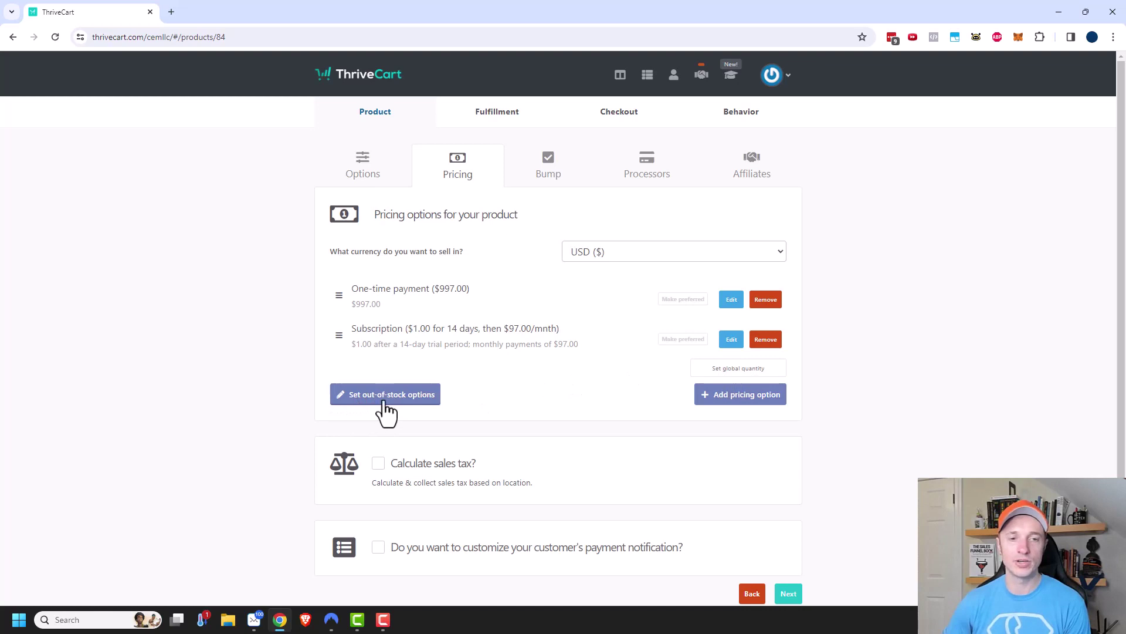
Step: Set the out-of-stock behavior to replace the cart with the message "Sorry, sold out!" and save the settings
click(408, 400)
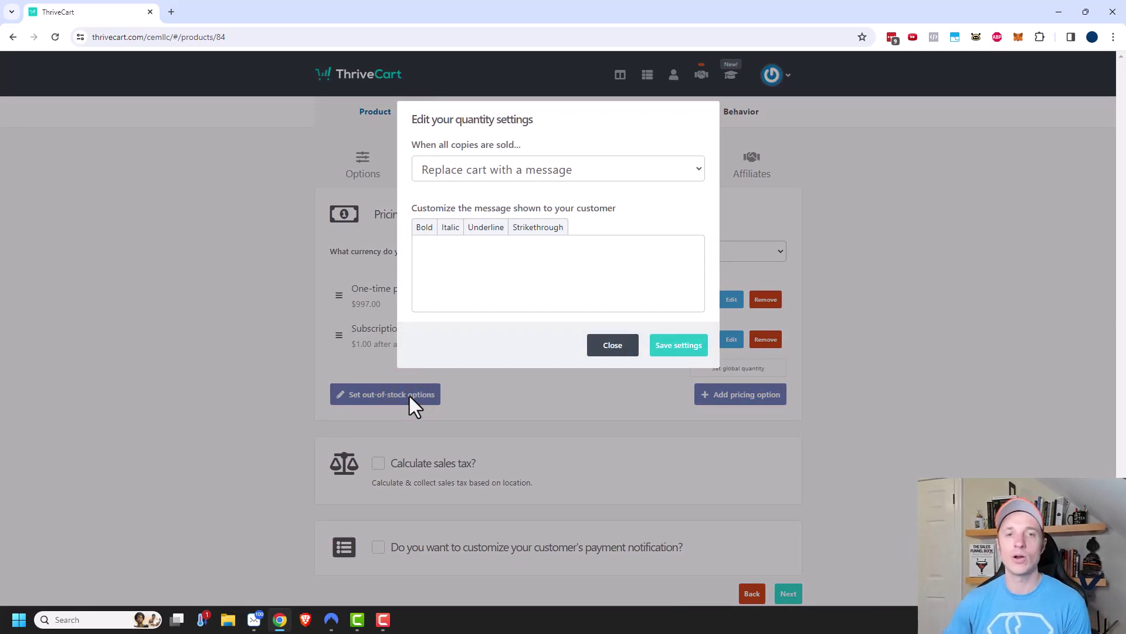
click(518, 171)
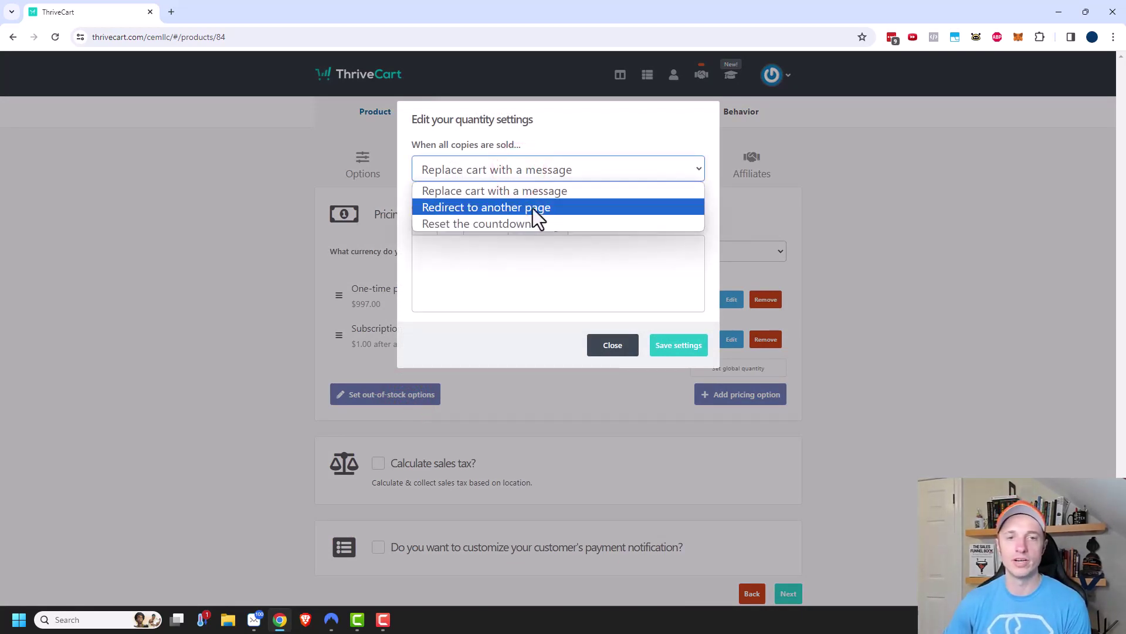
click(516, 223)
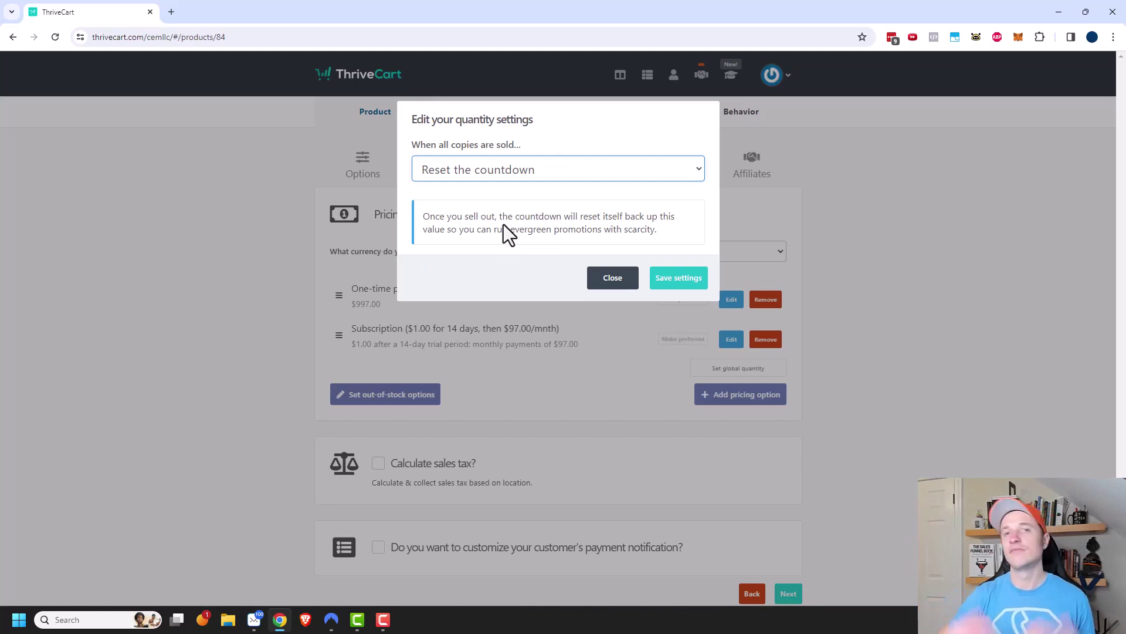
click(632, 169)
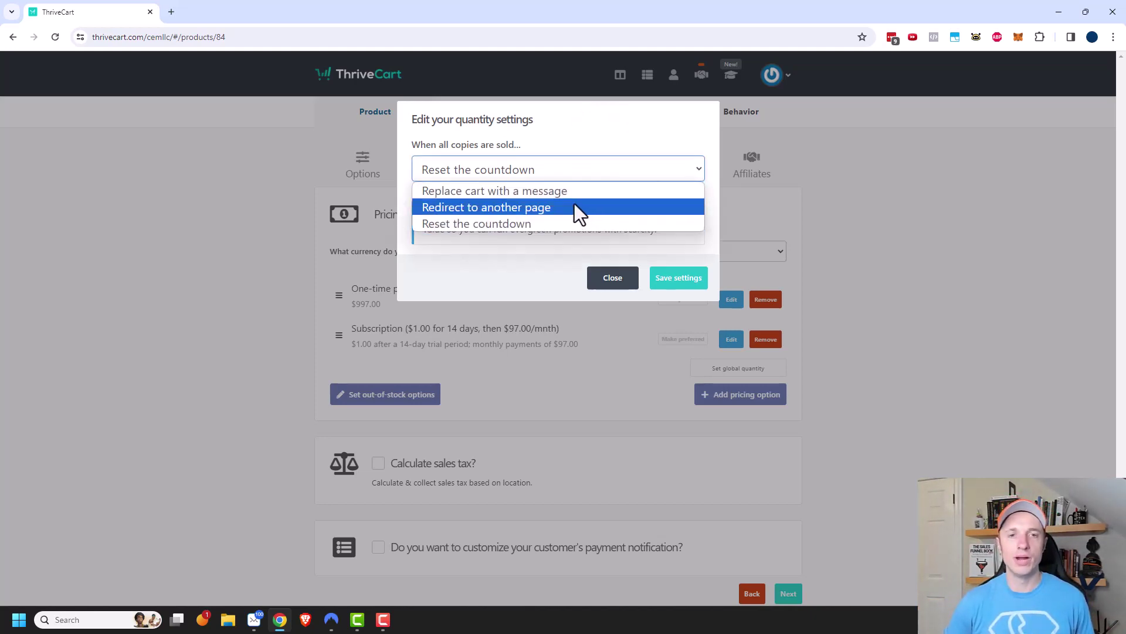
click(562, 192)
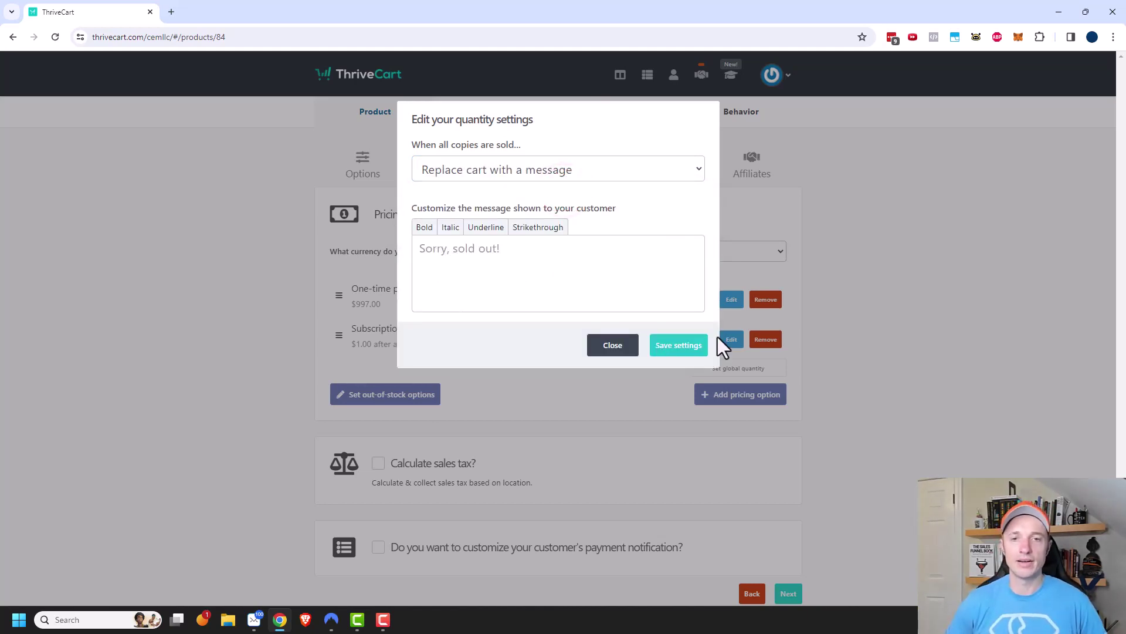
click(683, 348)
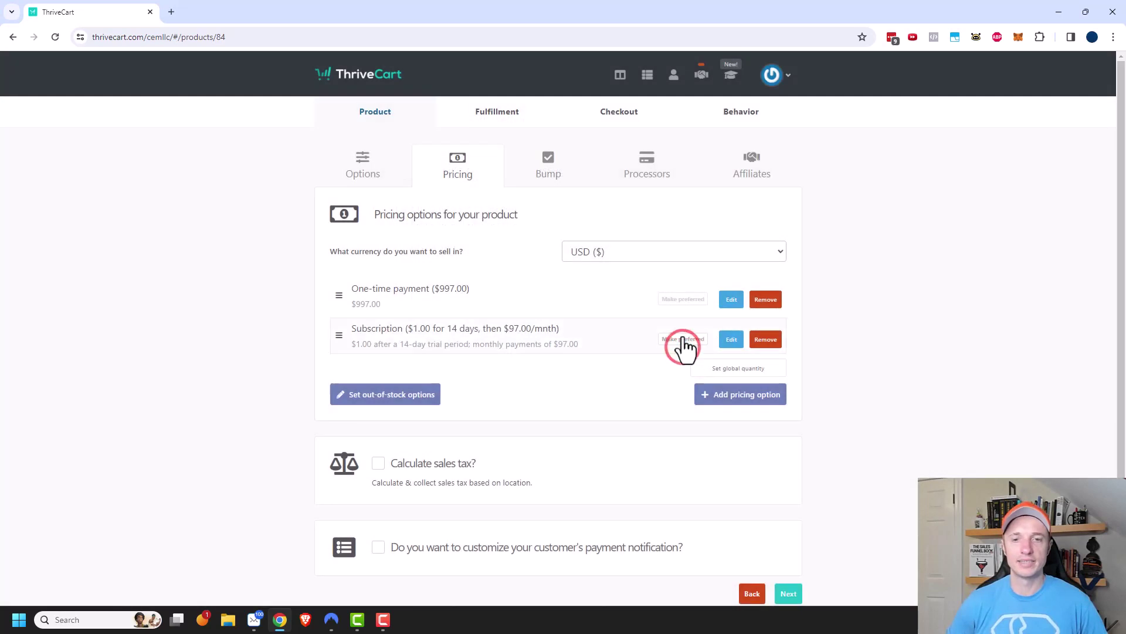
Step: Add a third pricing option as split pay with 6 payments of $197
click(754, 405)
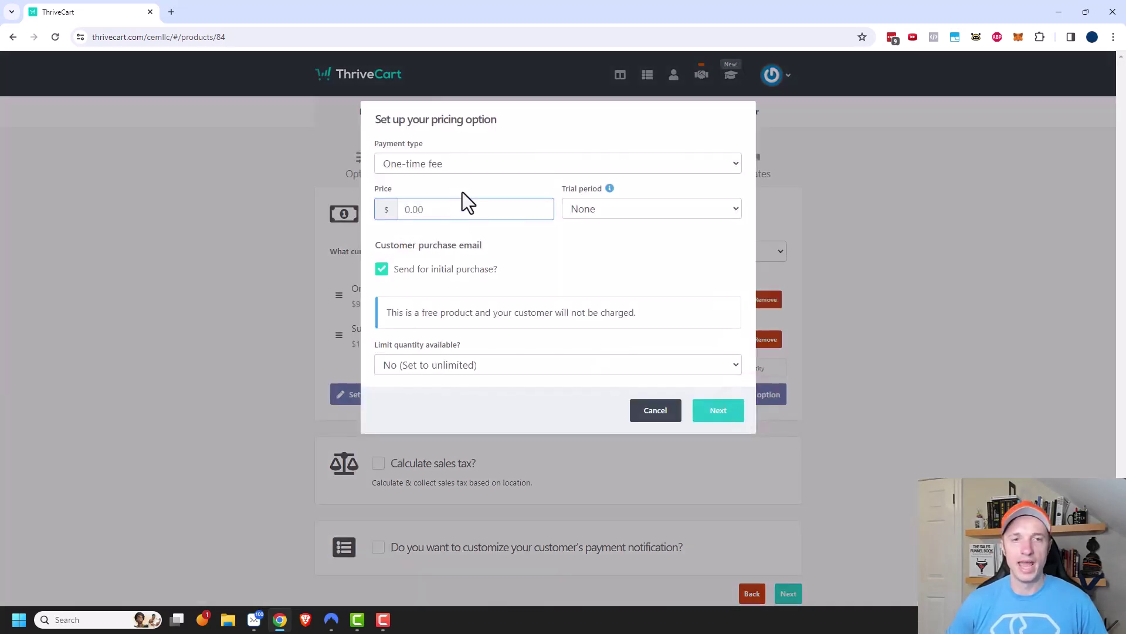
click(467, 154)
click(448, 212)
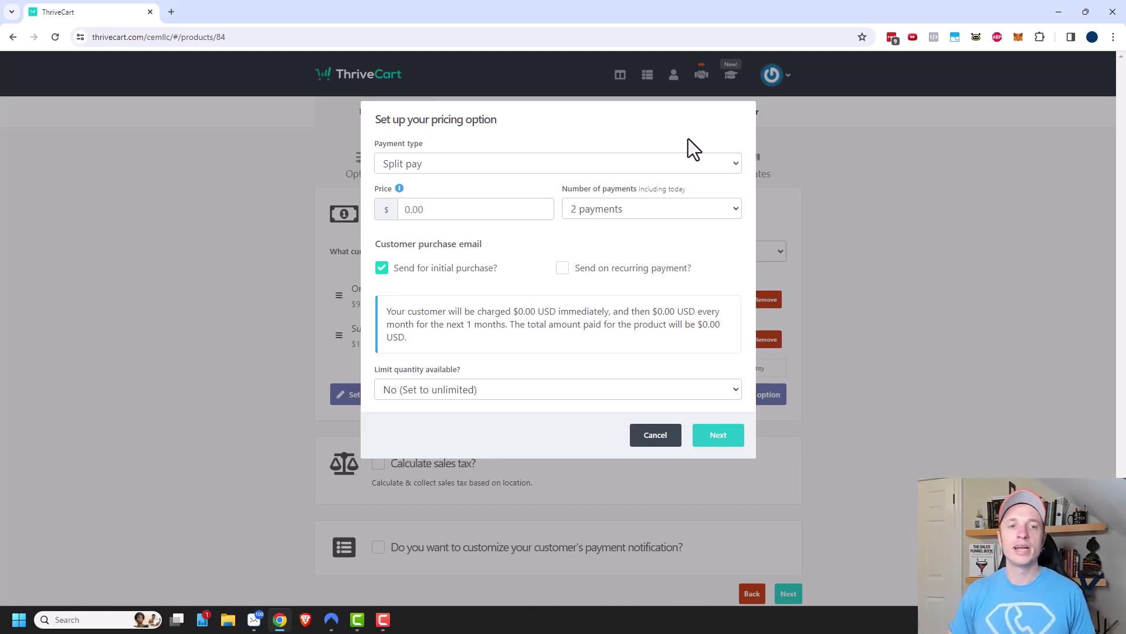
click(478, 210)
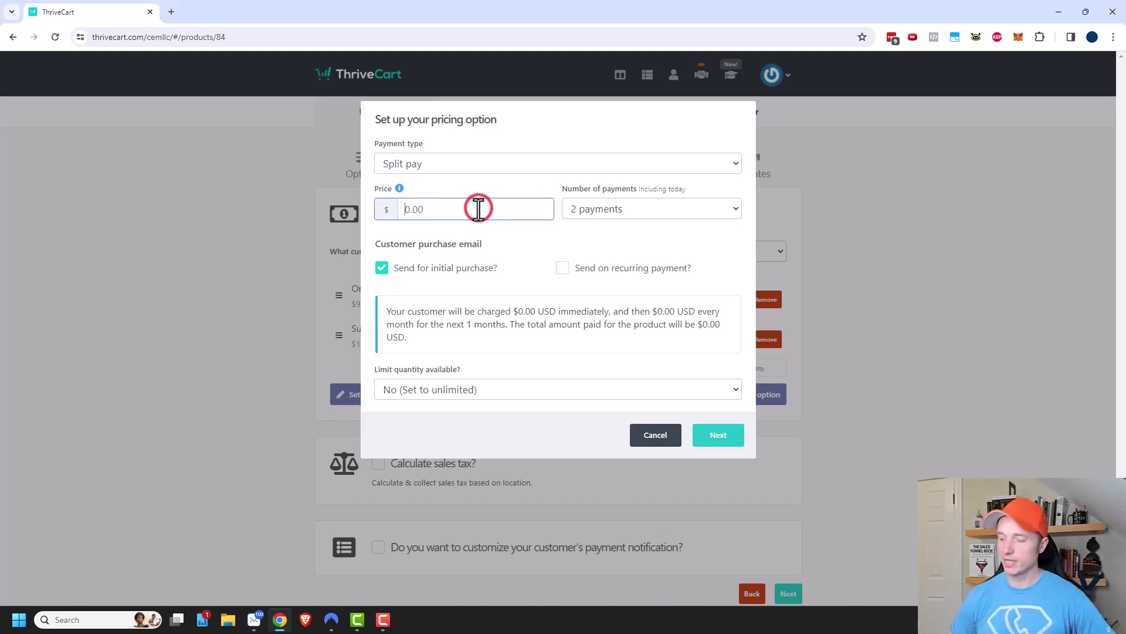
text(197)
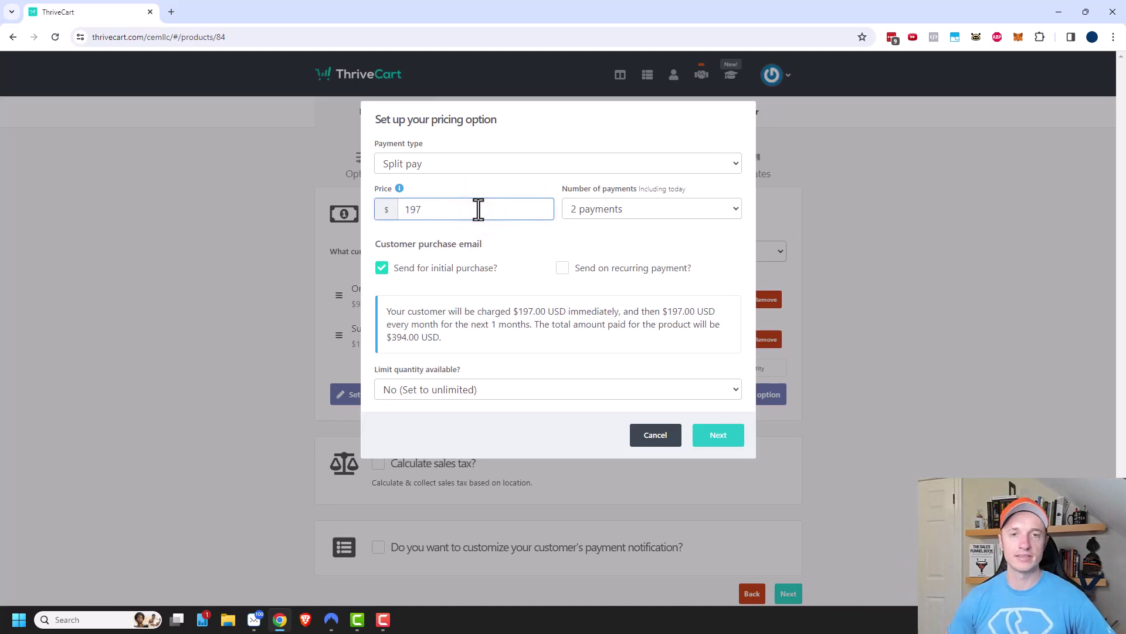
click(634, 212)
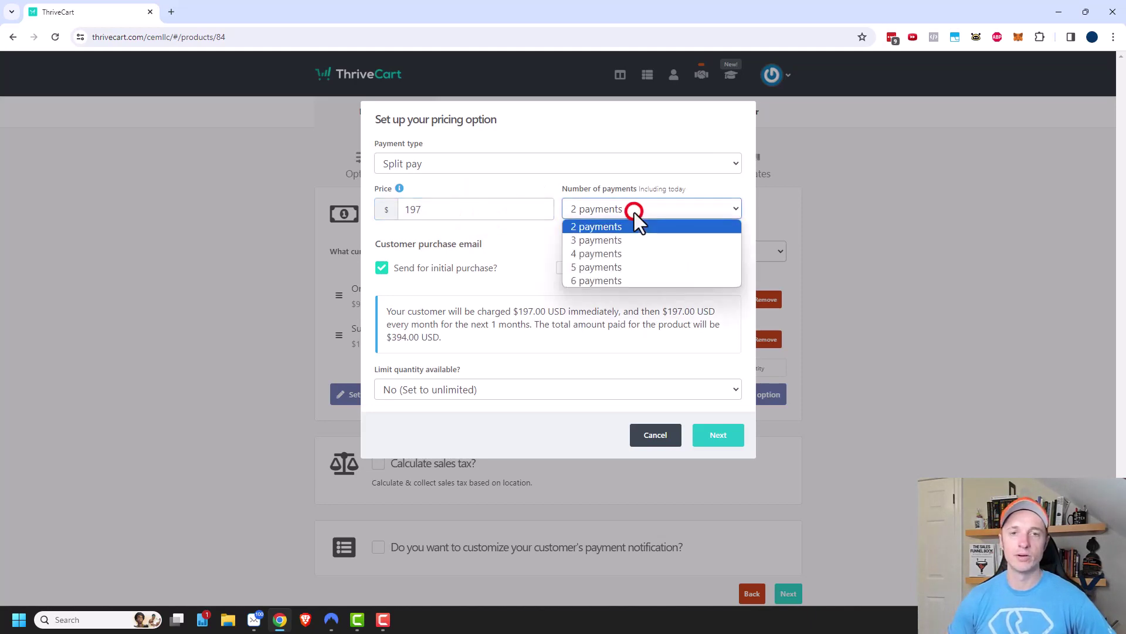
click(621, 280)
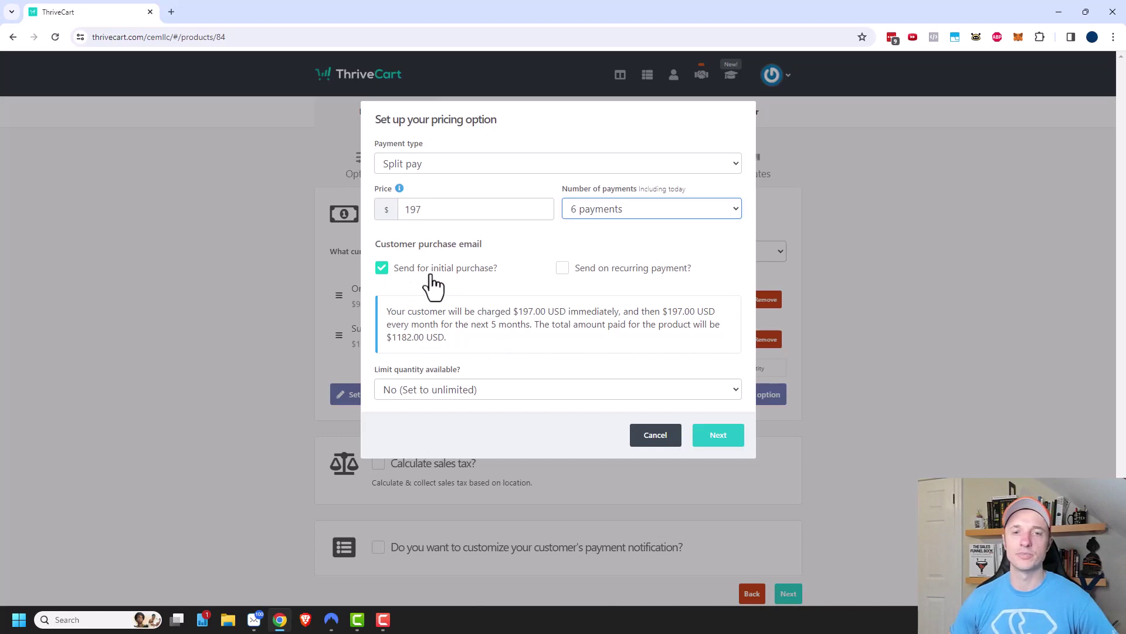
Step: Enable the split pay option's customer email on recurring payments and save it under its suggested name
click(576, 271)
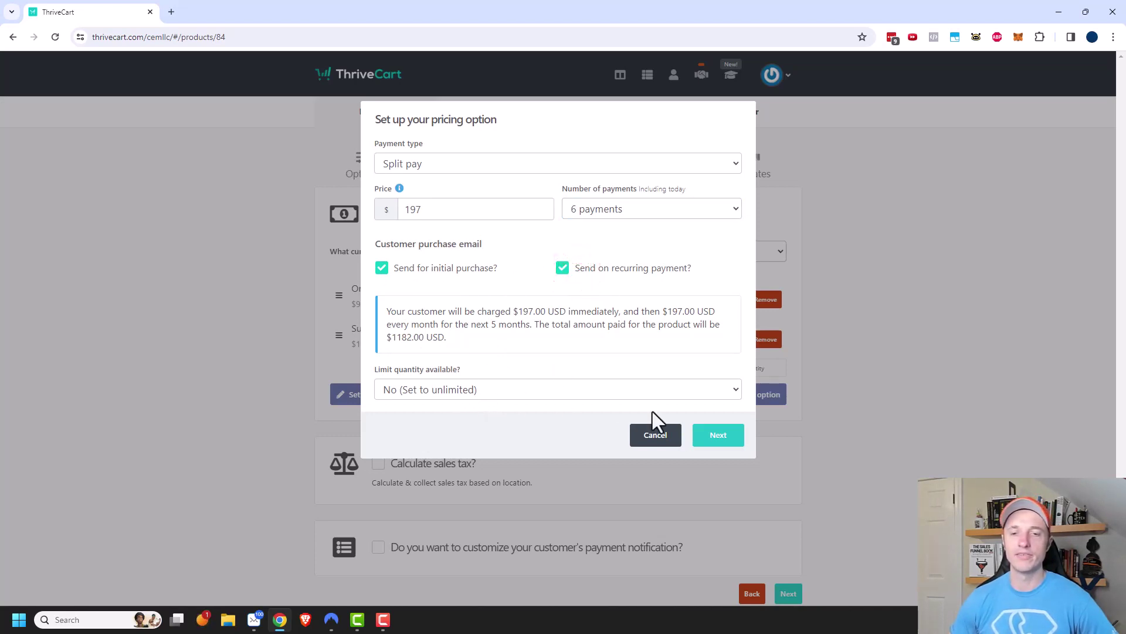
click(716, 436)
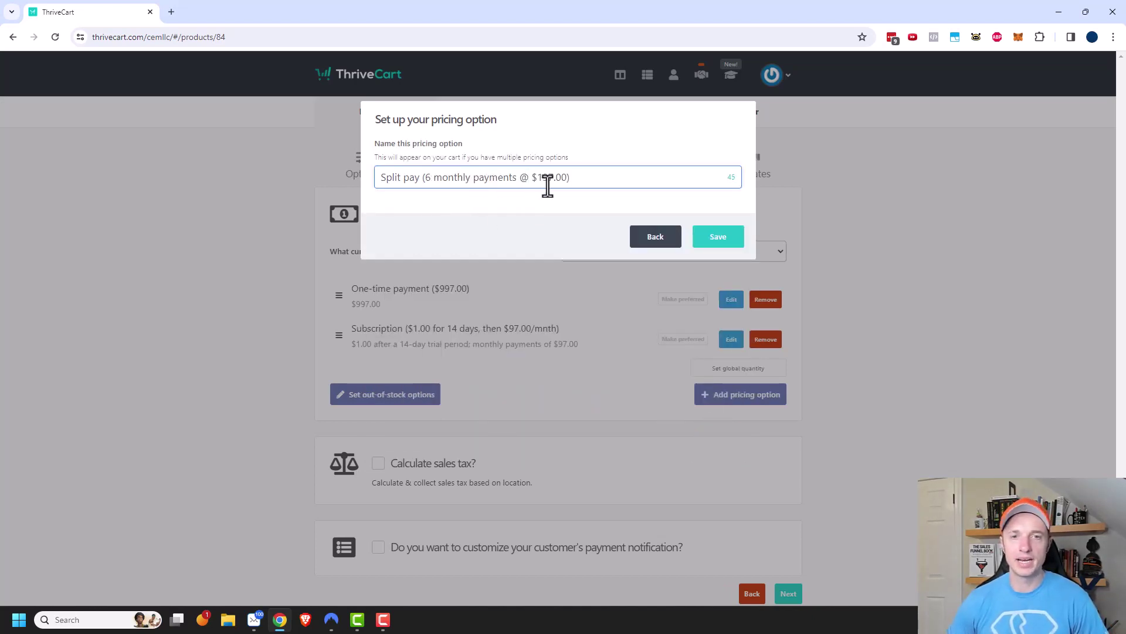
click(727, 241)
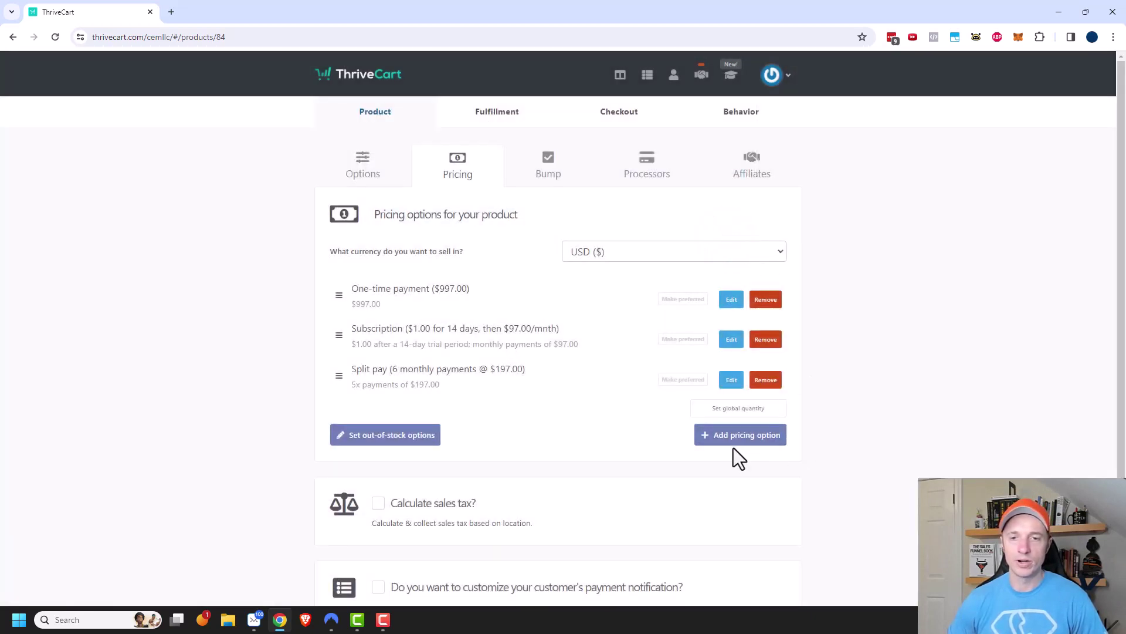
Step: Add a fourth pricing option with the payment type Pay your own price and a minimum price of $997
click(742, 439)
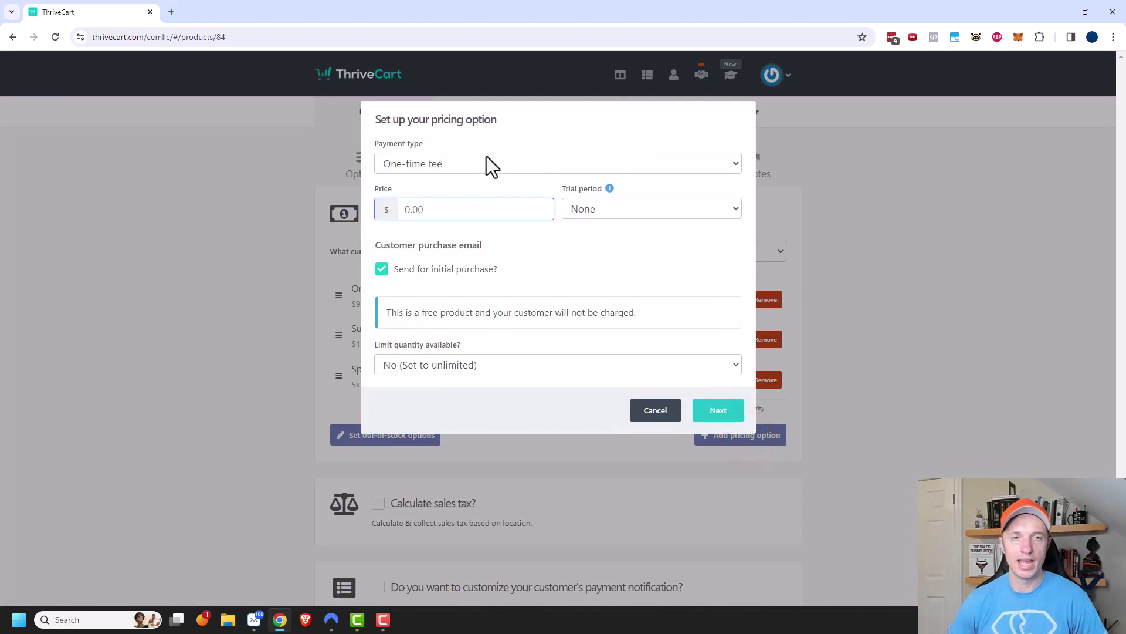
click(487, 159)
click(485, 222)
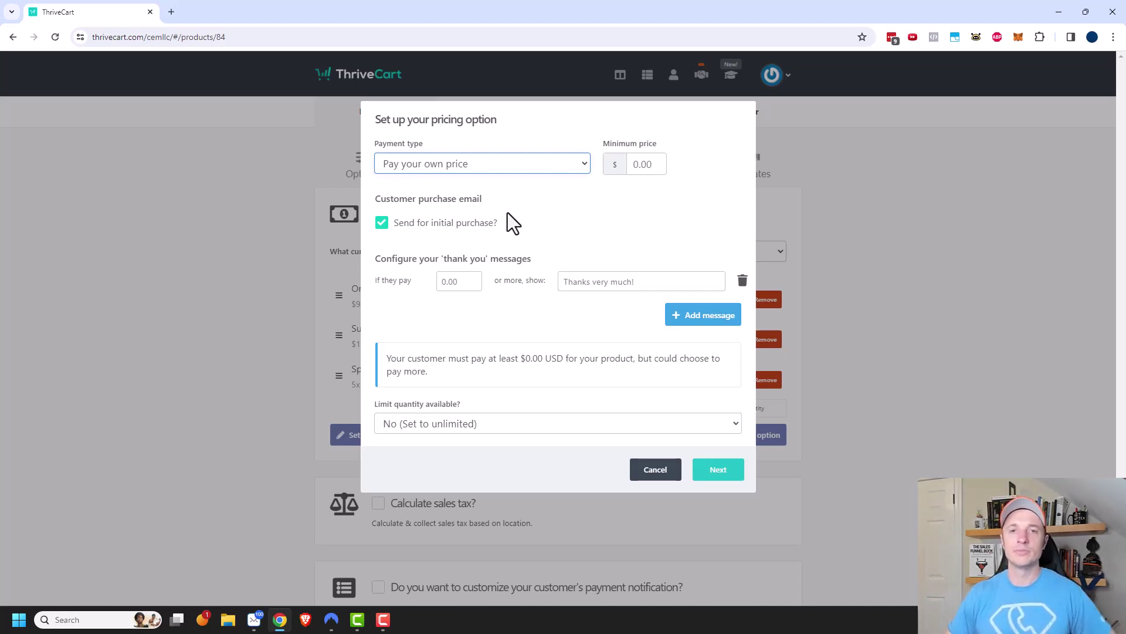
click(722, 155)
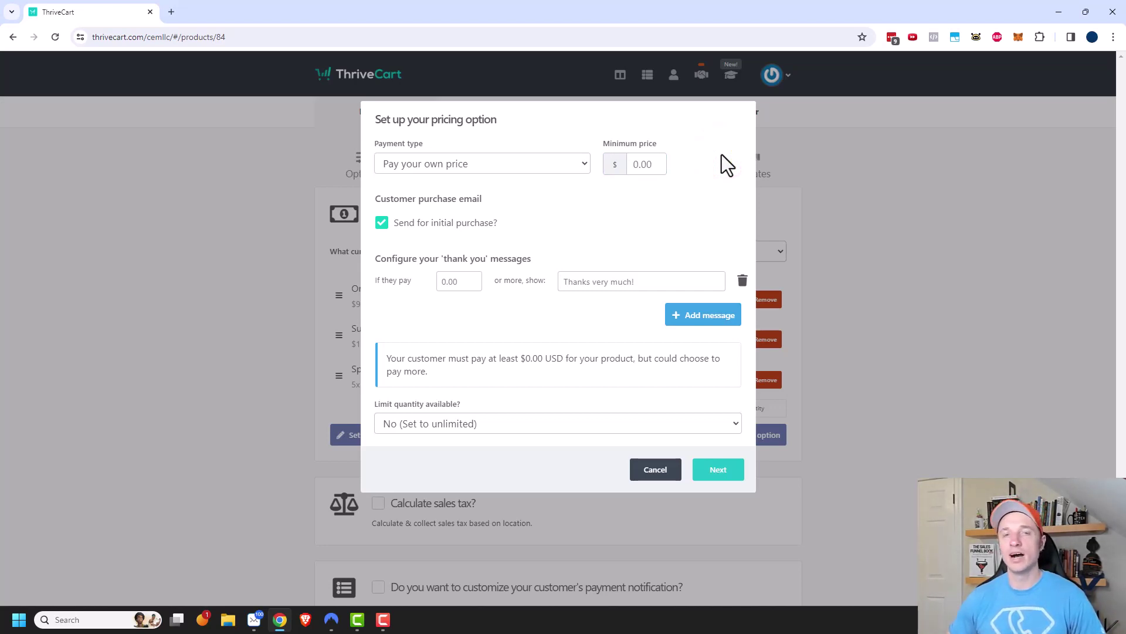
click(643, 165)
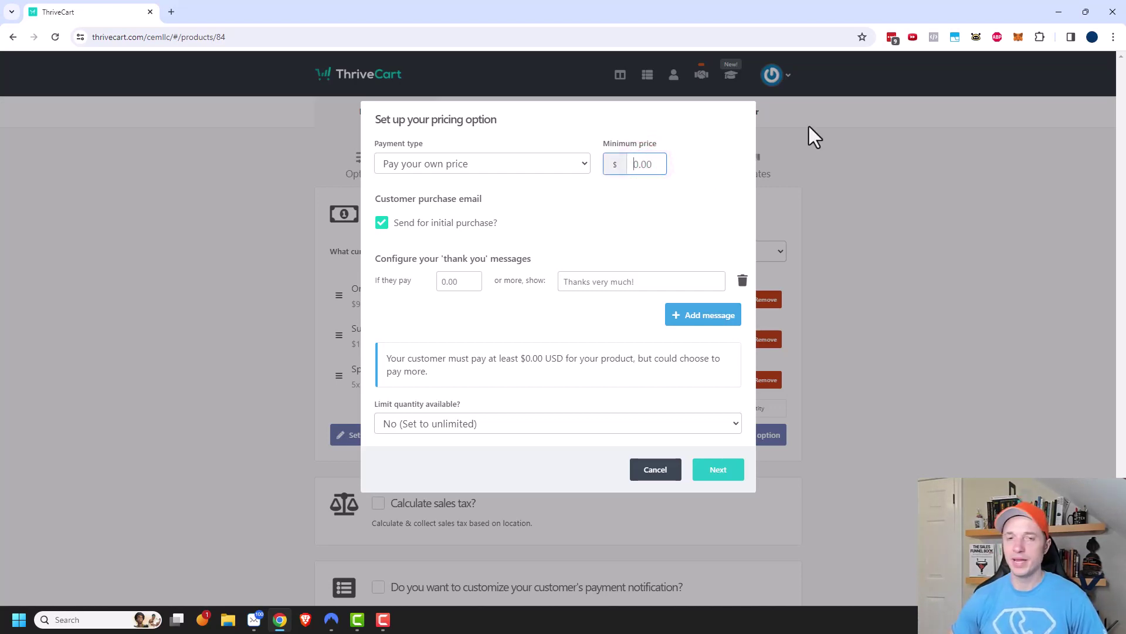
text(997)
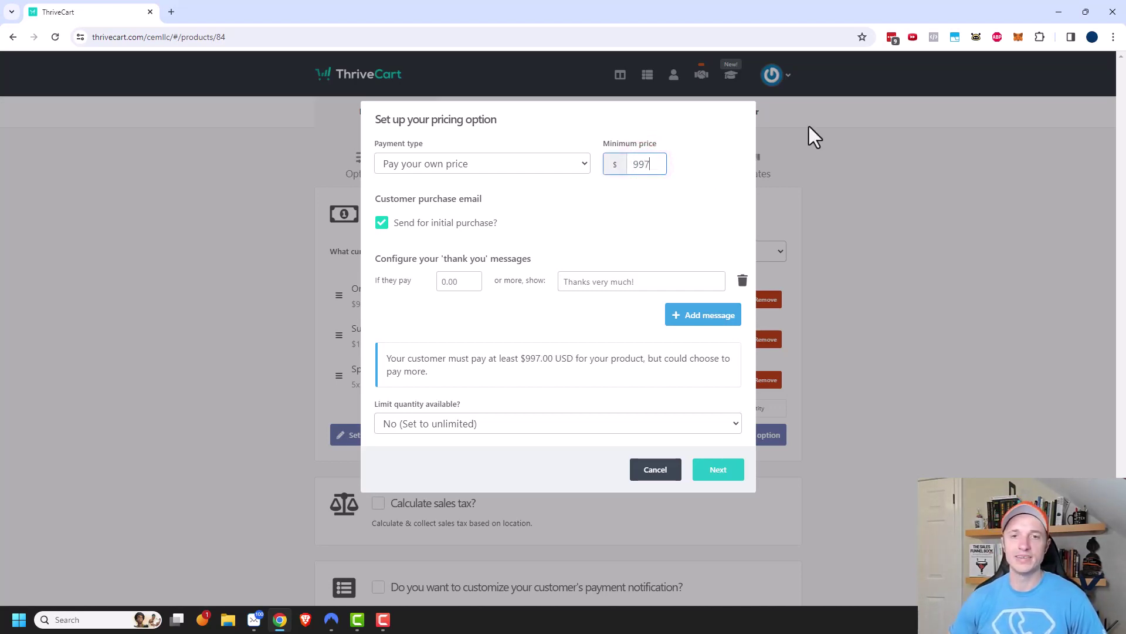
click(666, 217)
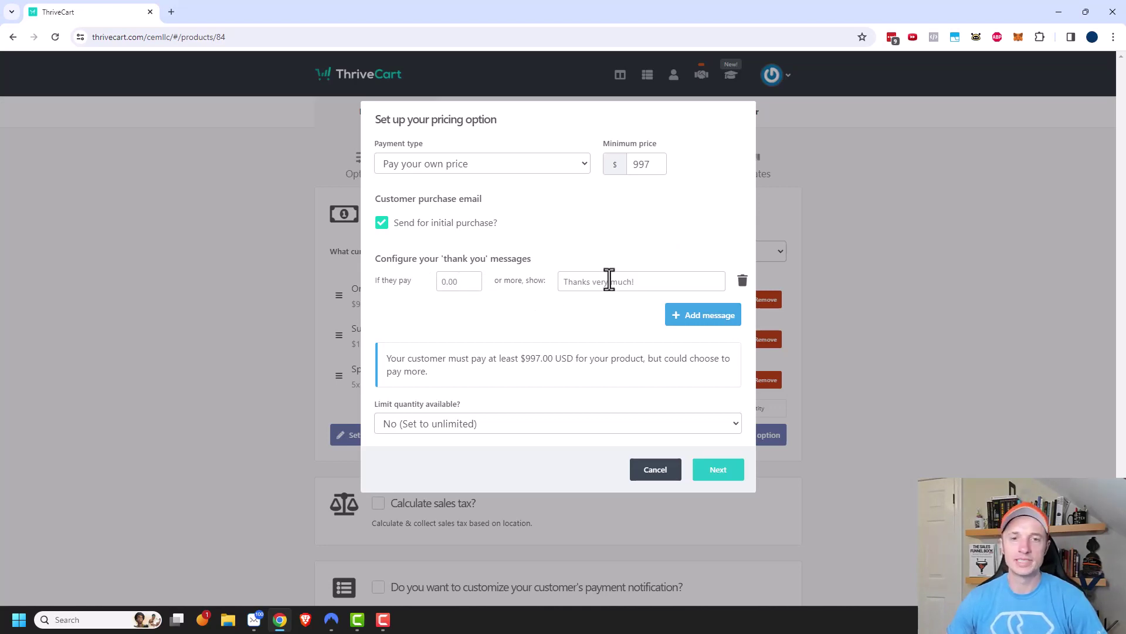
Step: Set the first thank-you message to "You have unlocked the secret bonus!" for payments of 1 or more
click(460, 281)
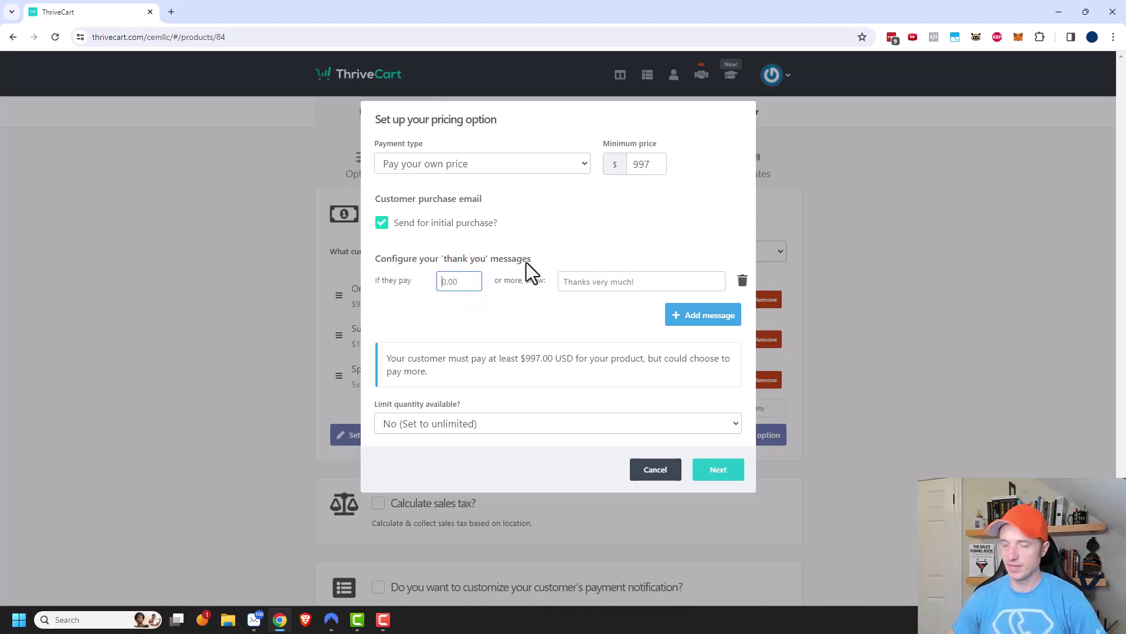
text(1)
click(603, 276)
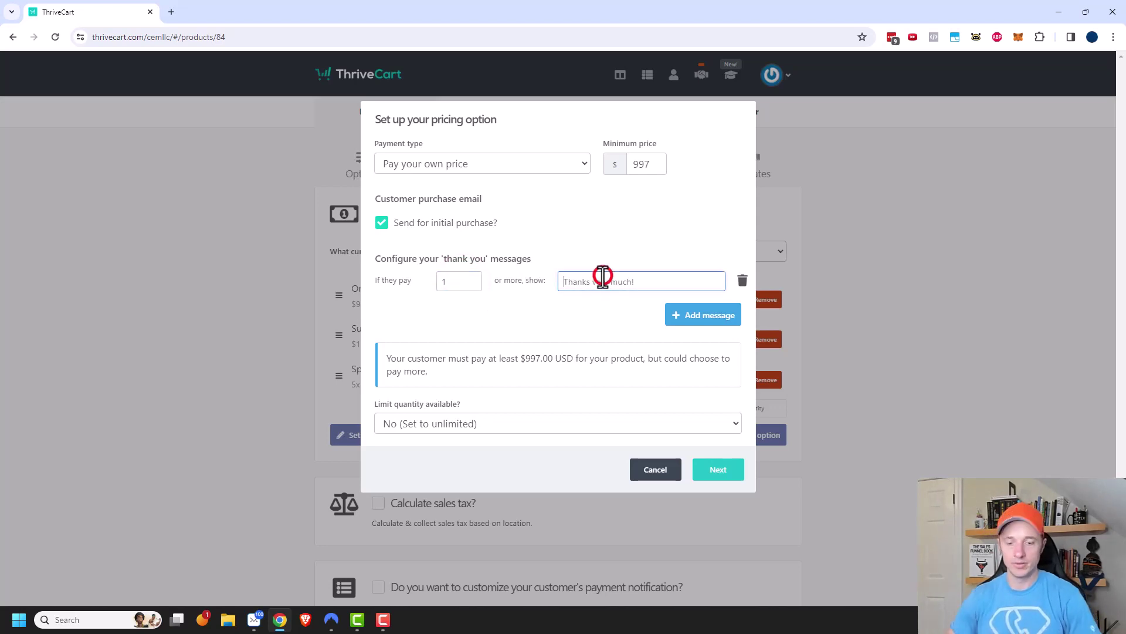
text(You have unlocked the )
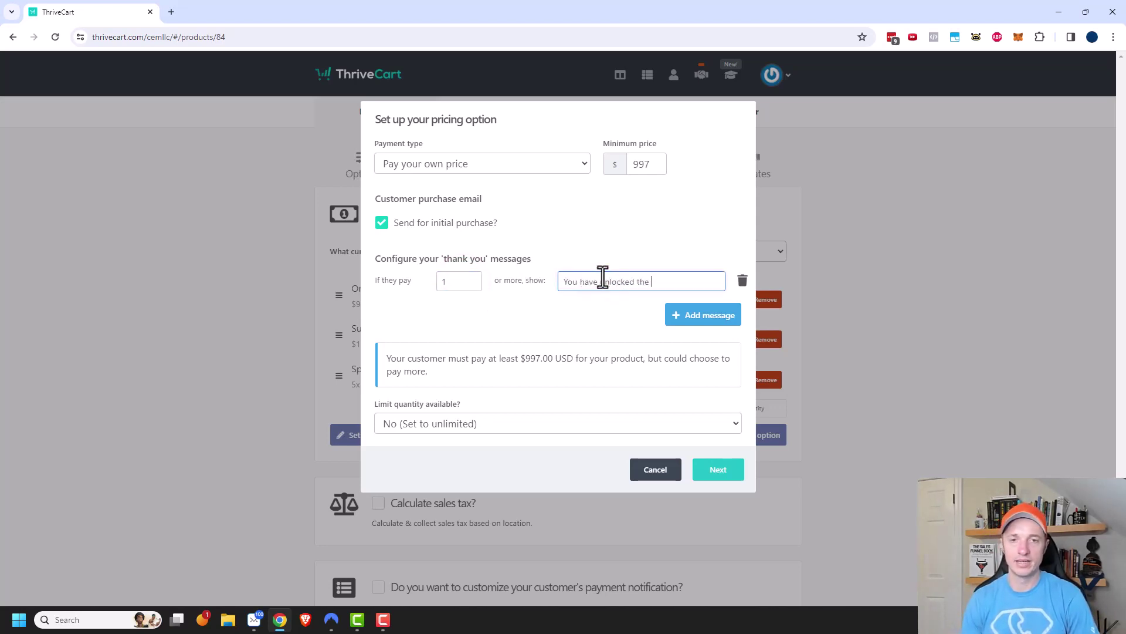
text(secret bonus!)
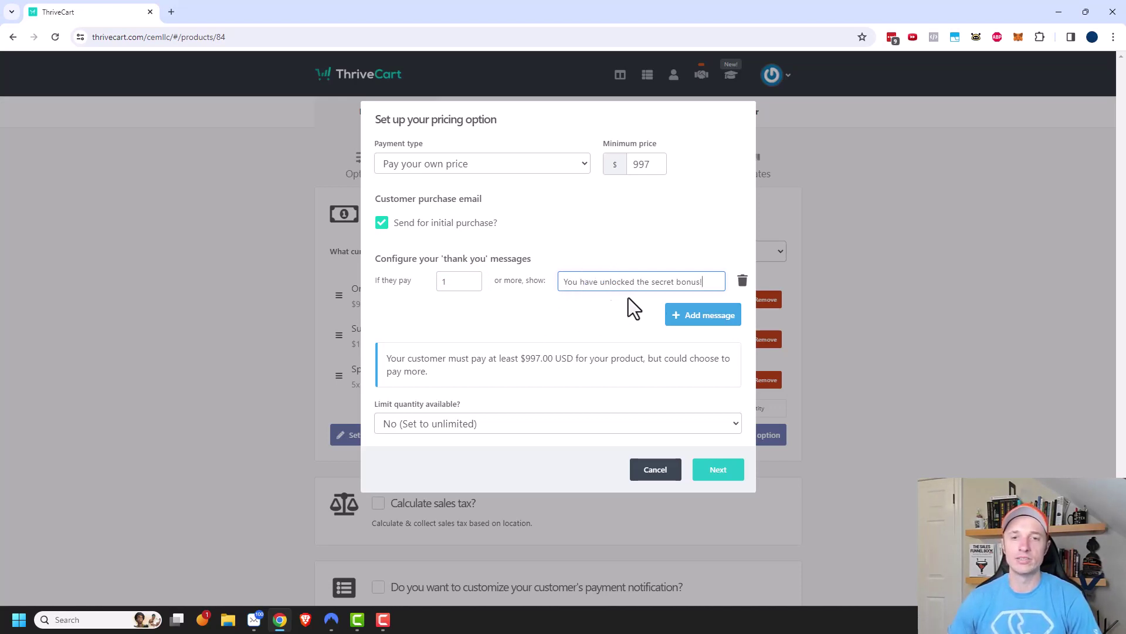
Step: Add the thank-you message "A free coaching session!" for payments of 100 or more, and save the pricing option under its suggested name
click(717, 329)
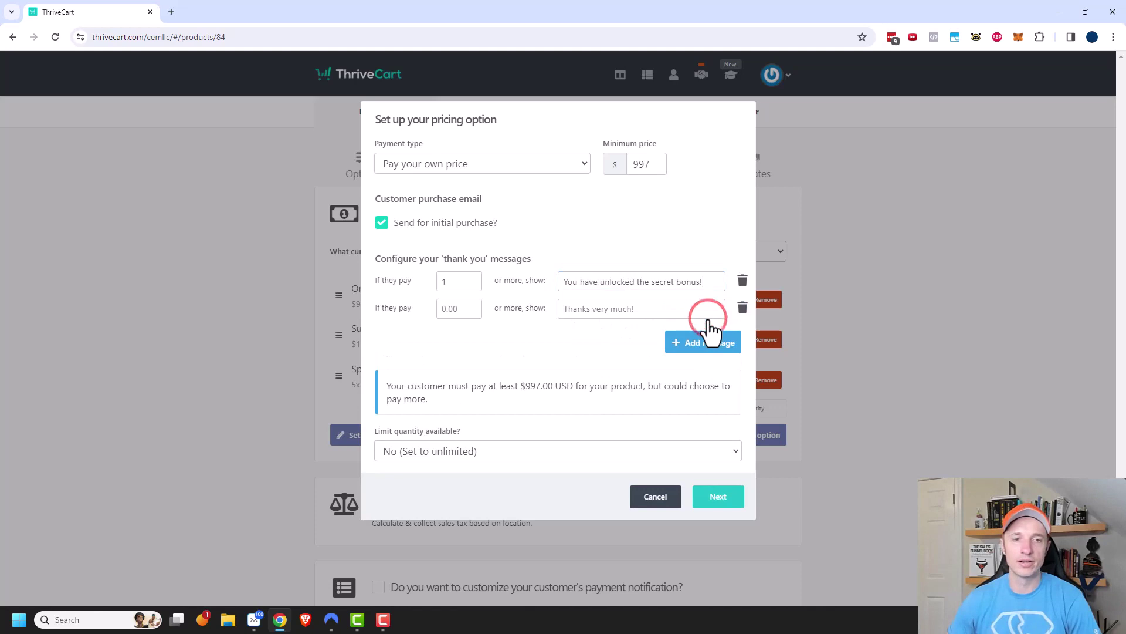
click(473, 309)
text(100)
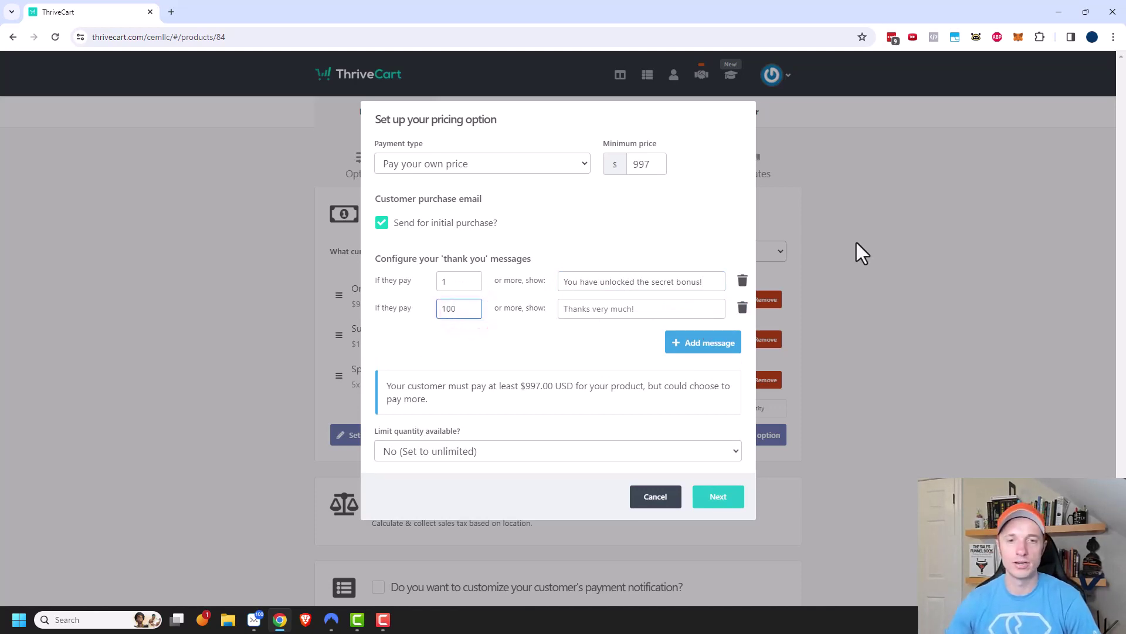
click(668, 309)
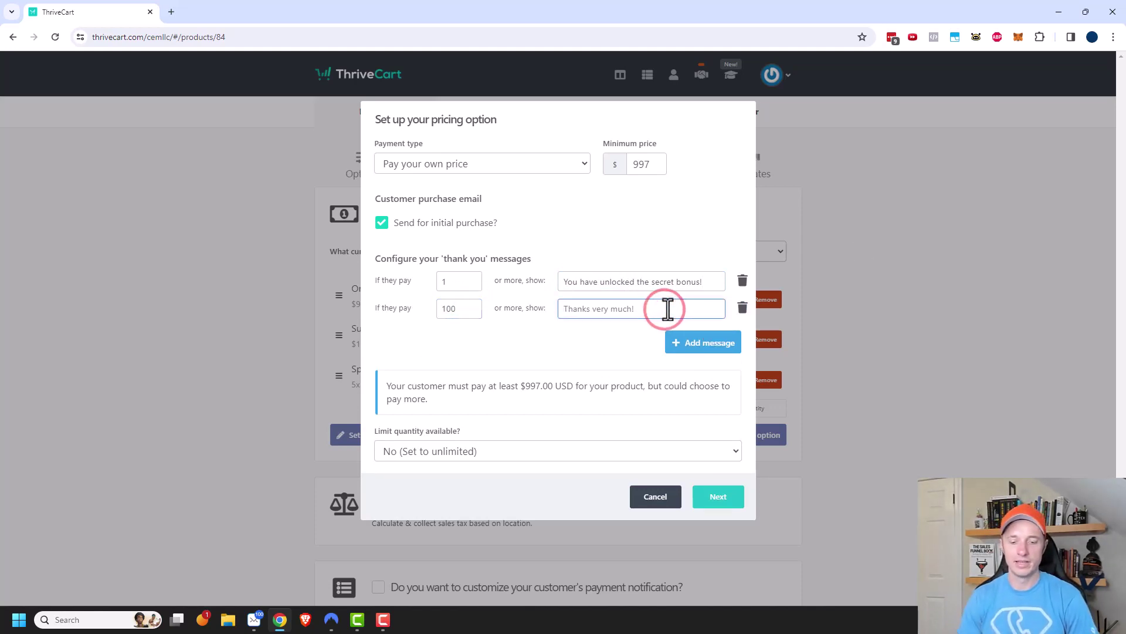
text(A free)
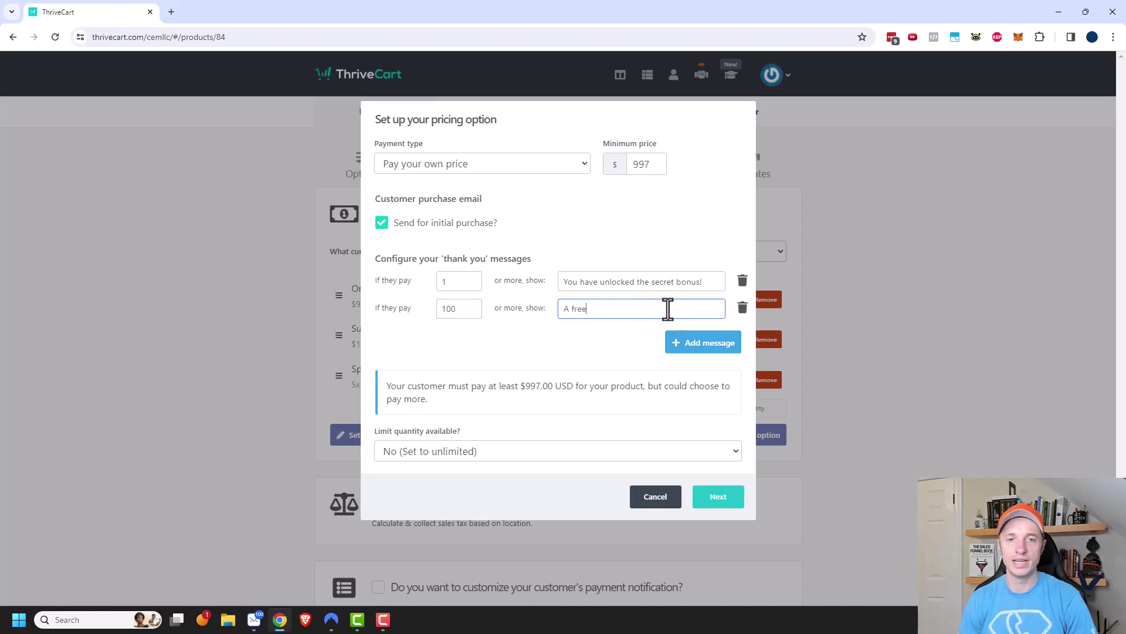
text( coaching session!)
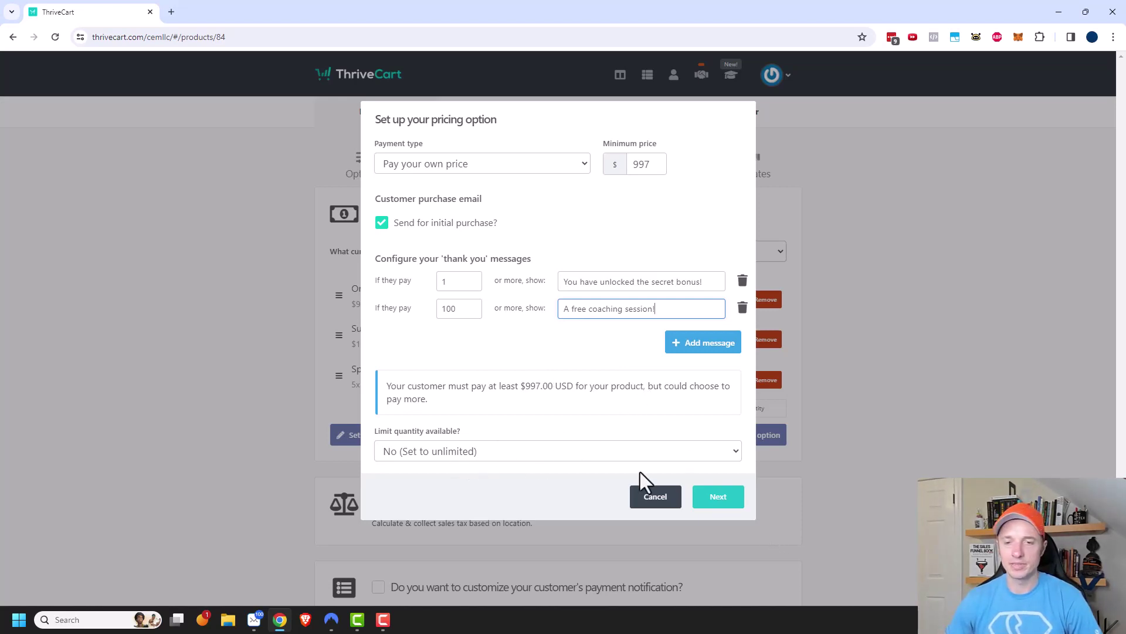
click(719, 497)
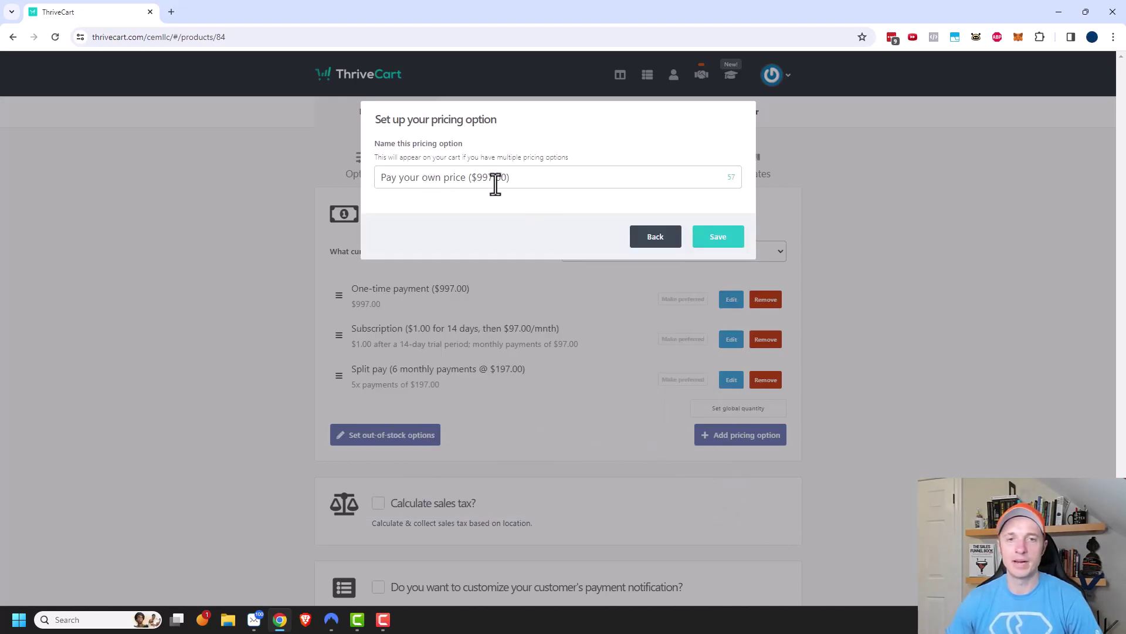
click(728, 242)
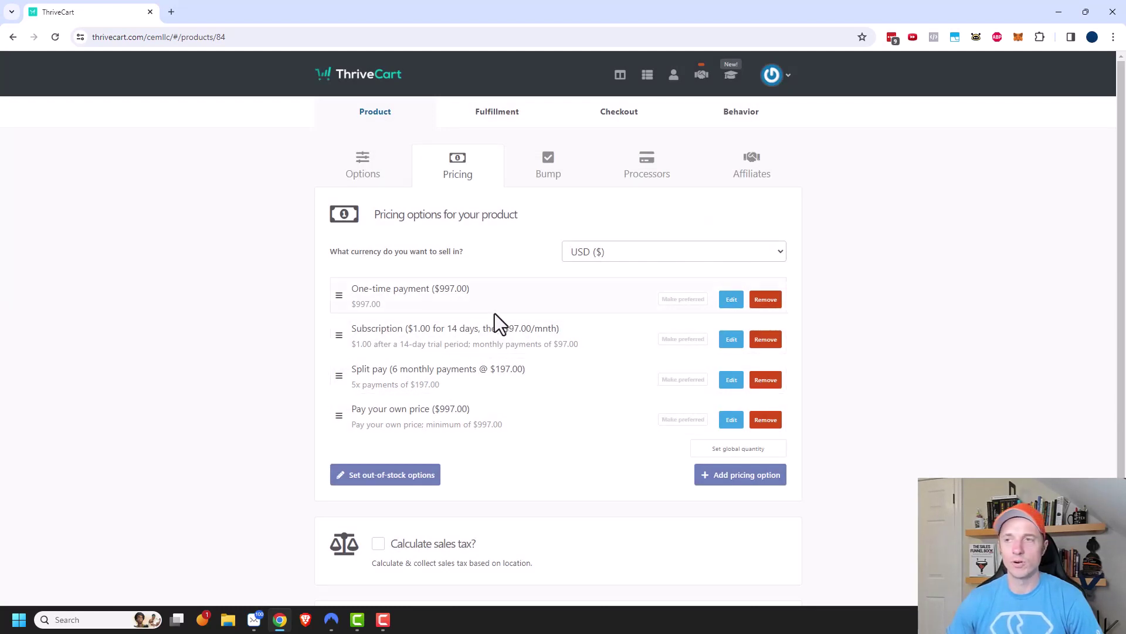
Step: Enable sales tax calculation with ThriveCart simple sales tax as the provider, checking the sales tax platform integrations open in the other browser tab
scroll(495, 333, down, 1)
scroll(516, 352, down, 1)
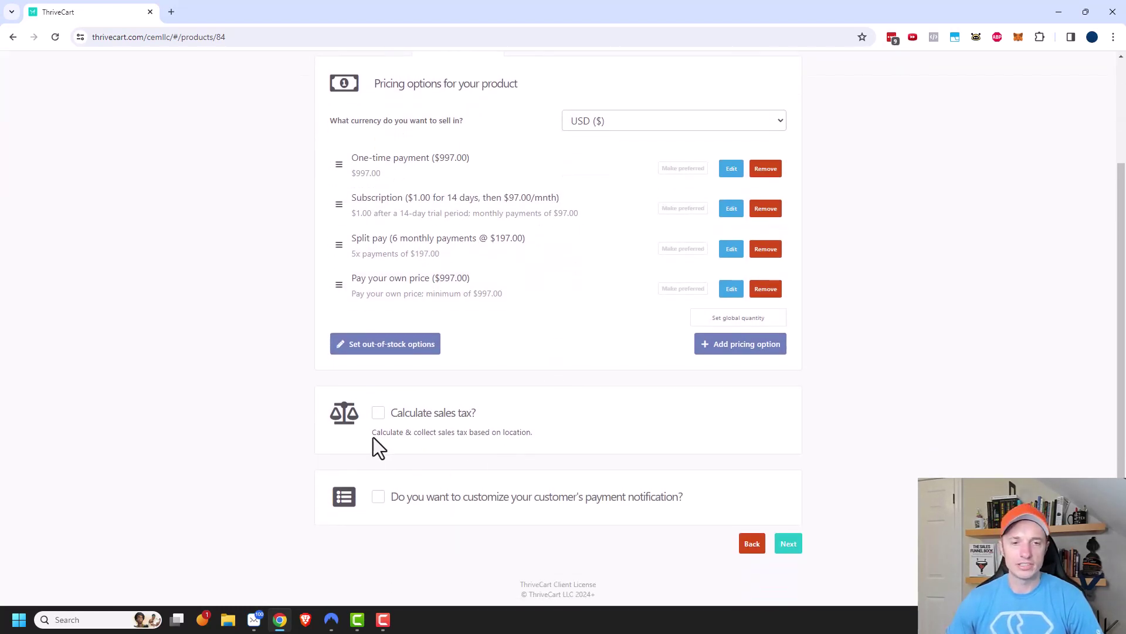
click(380, 415)
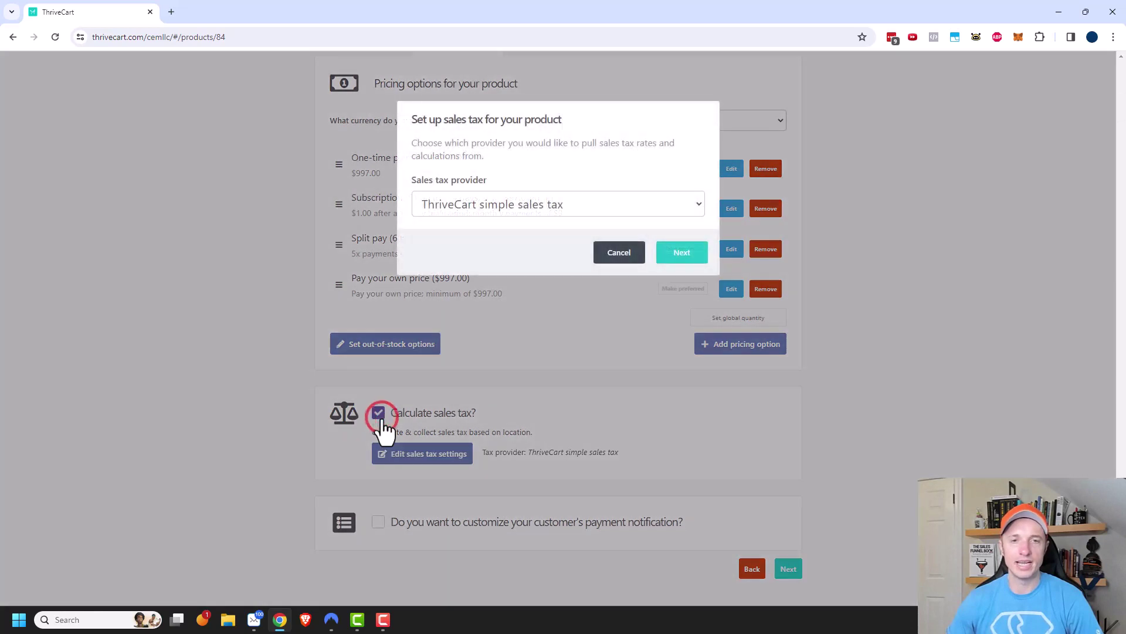
click(513, 202)
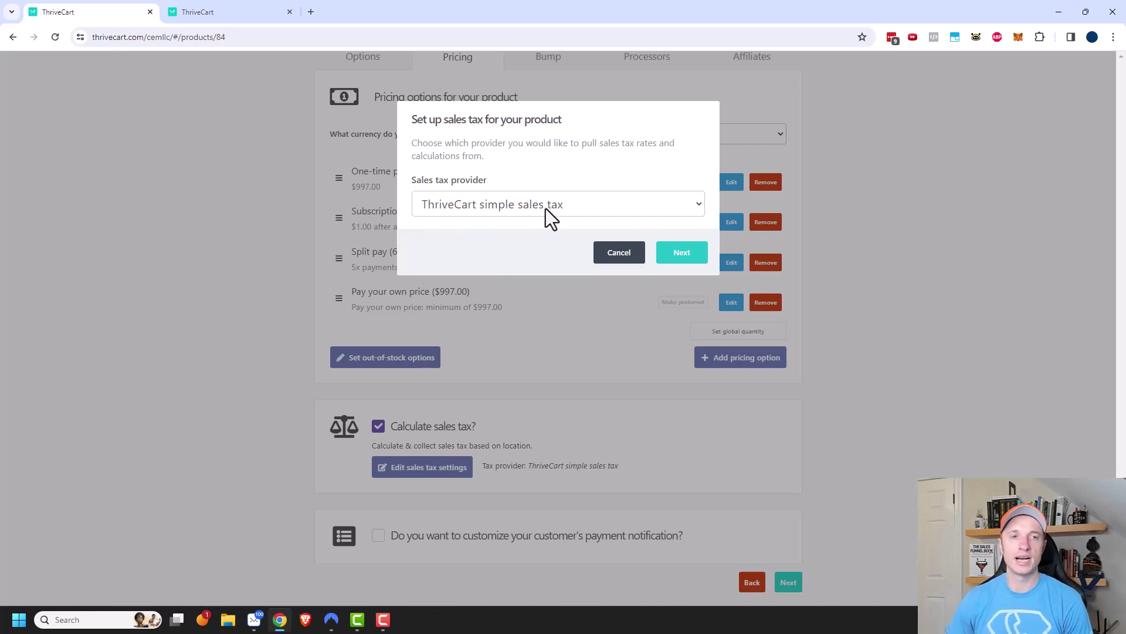
click(211, 12)
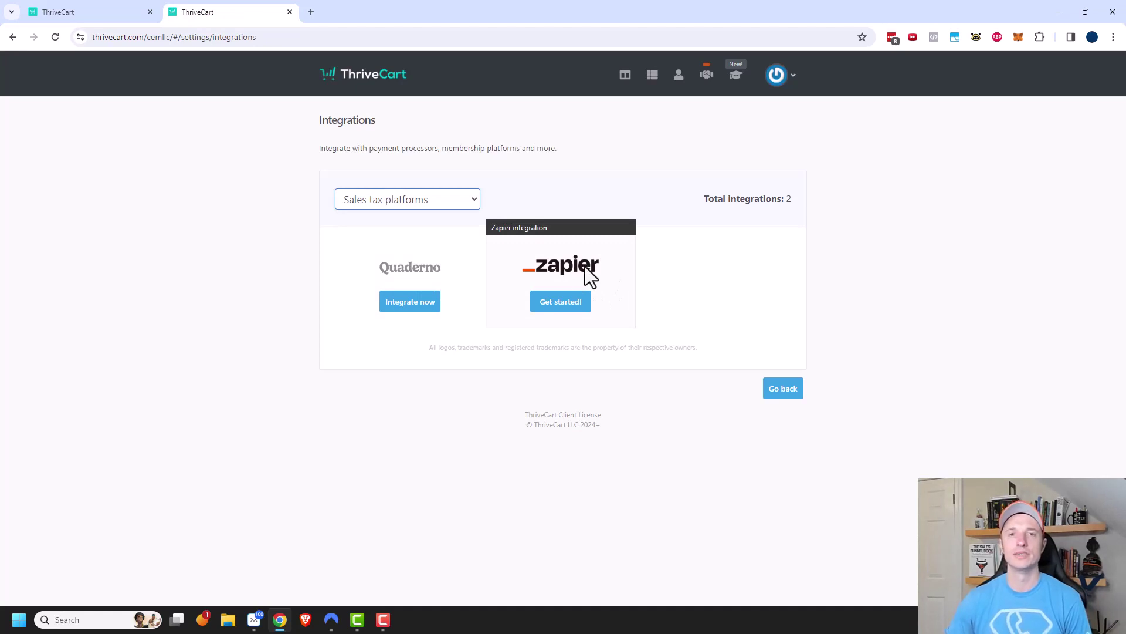
click(70, 8)
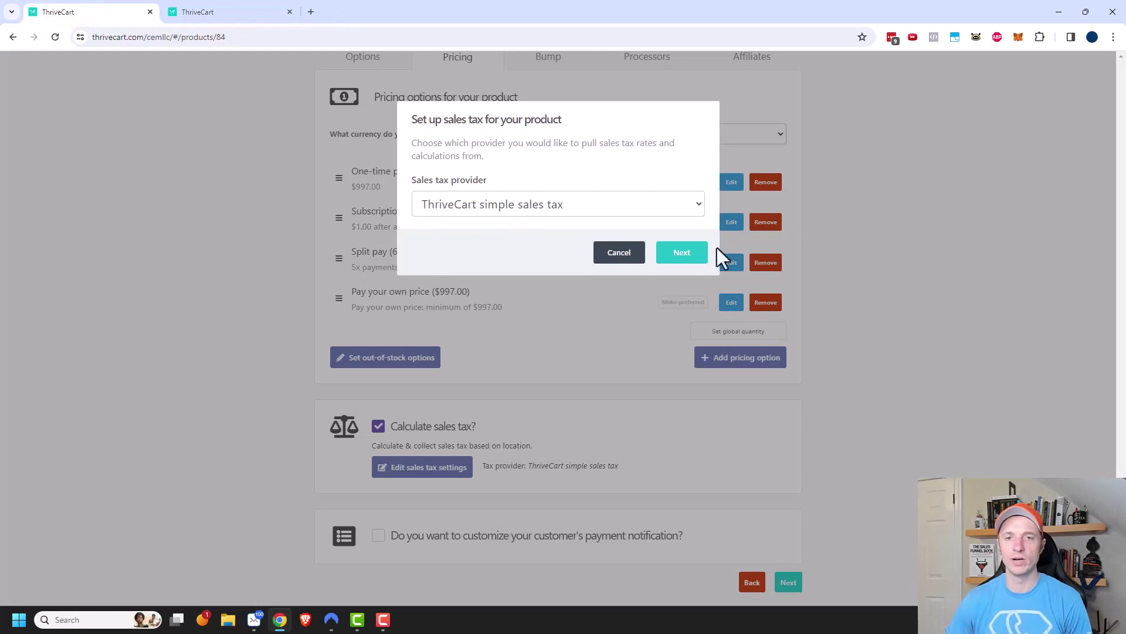
click(699, 261)
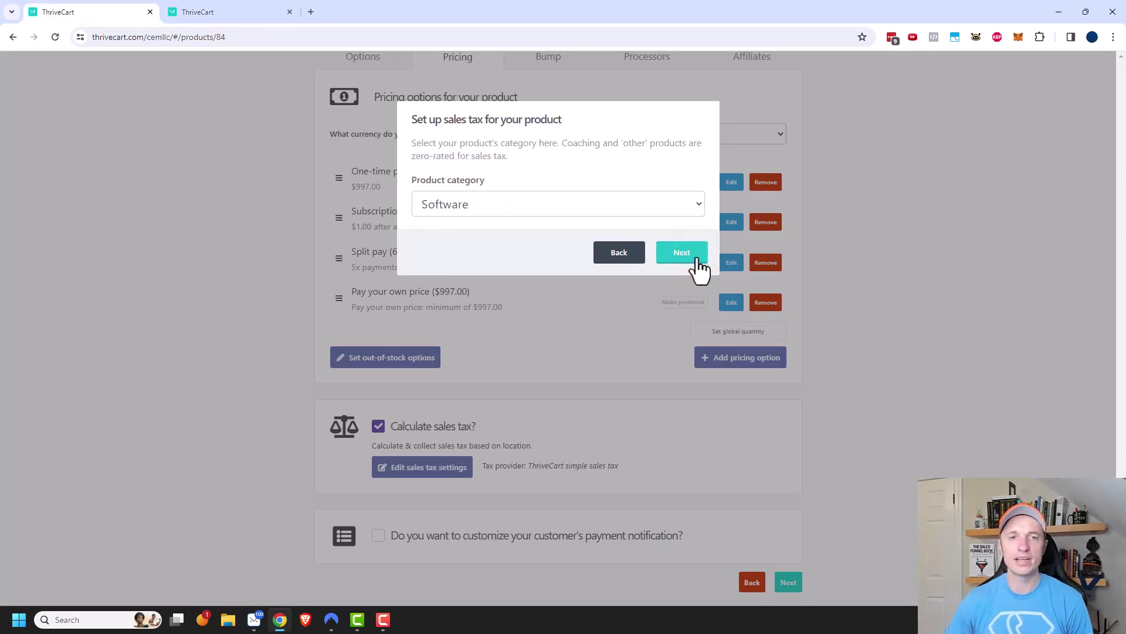
Step: Set the sales tax product category to Video training course and save the tax settings without overrides, keeping the prefilled address
click(519, 206)
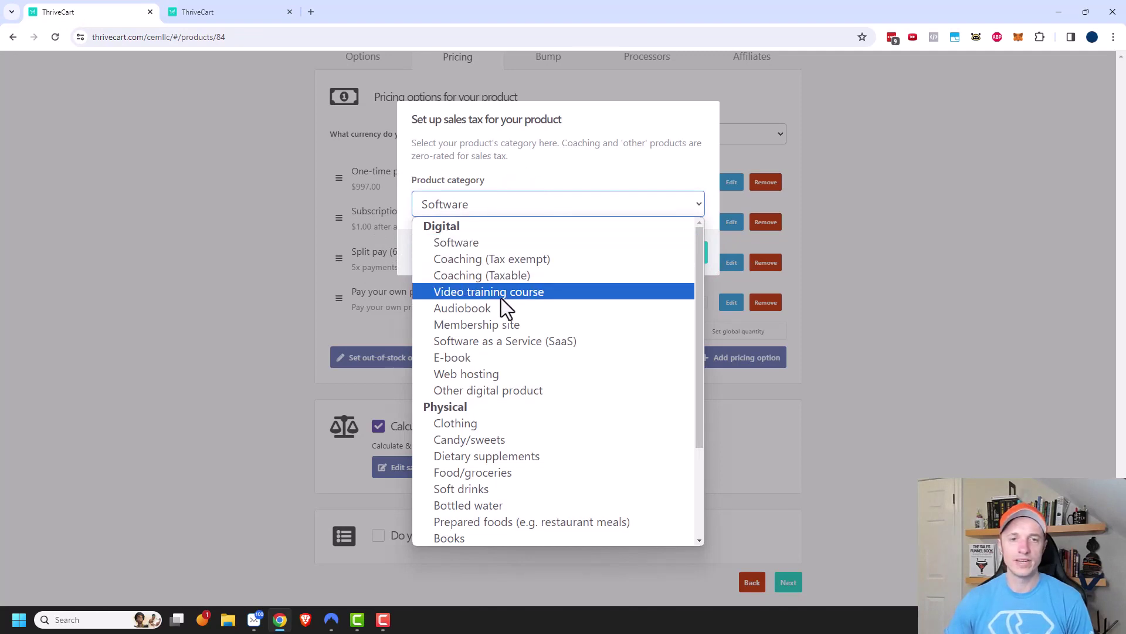
scroll(495, 360, down, 3)
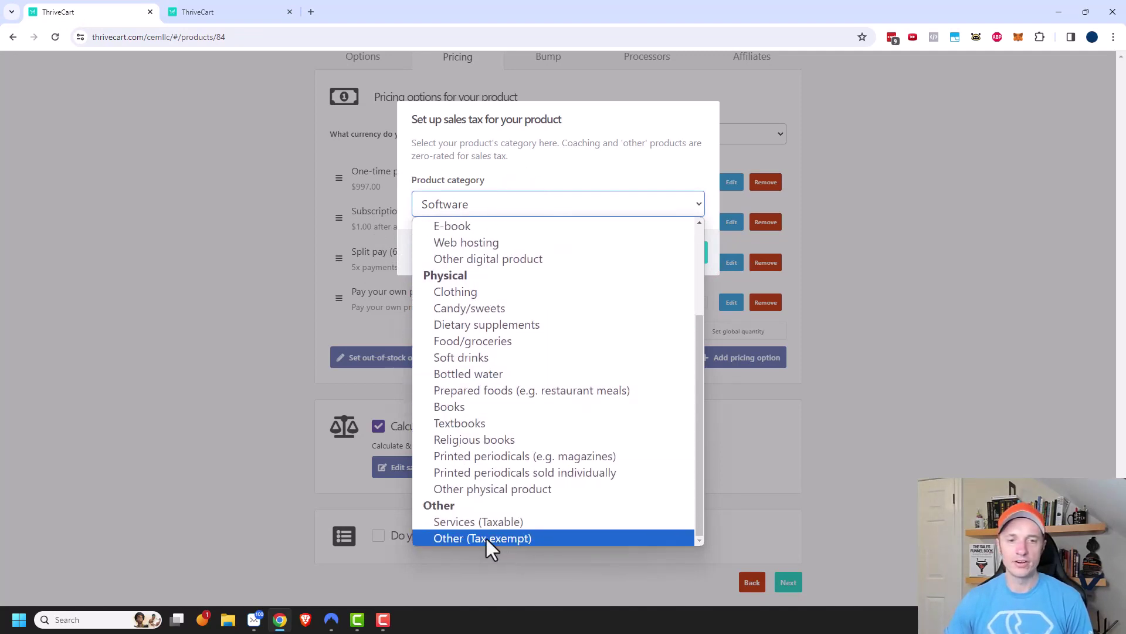
scroll(562, 515, up, 3)
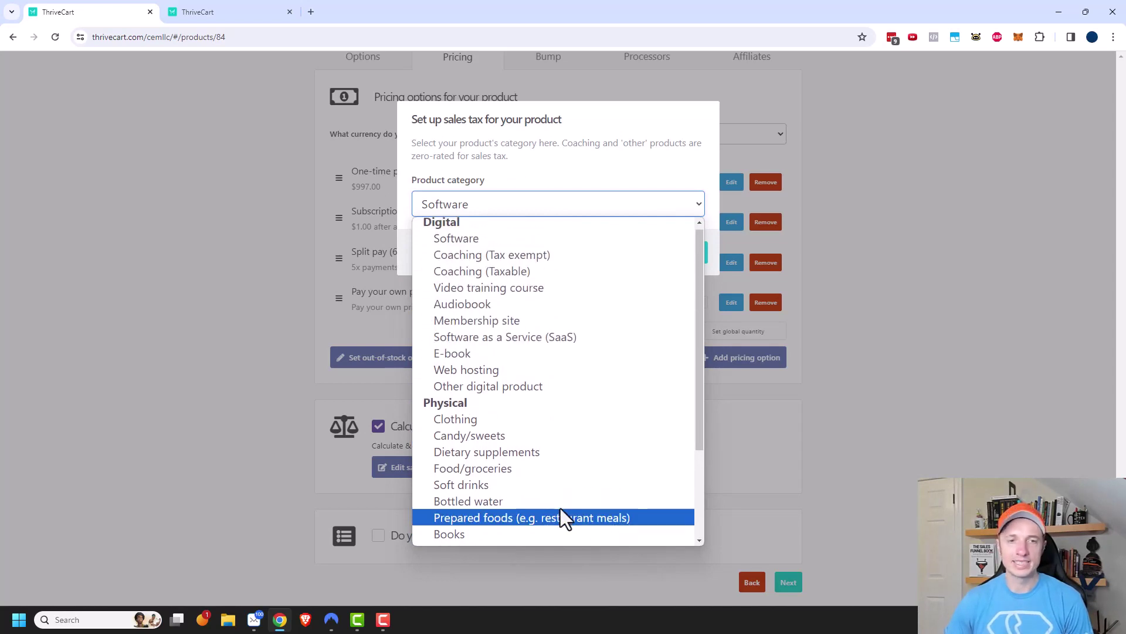
click(486, 295)
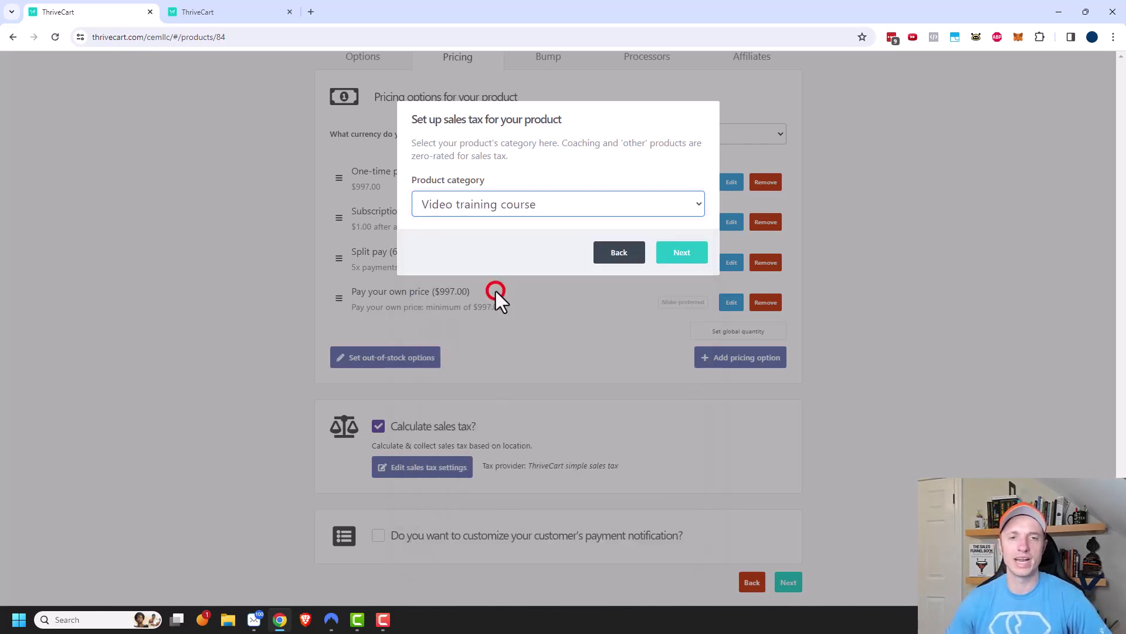
click(686, 252)
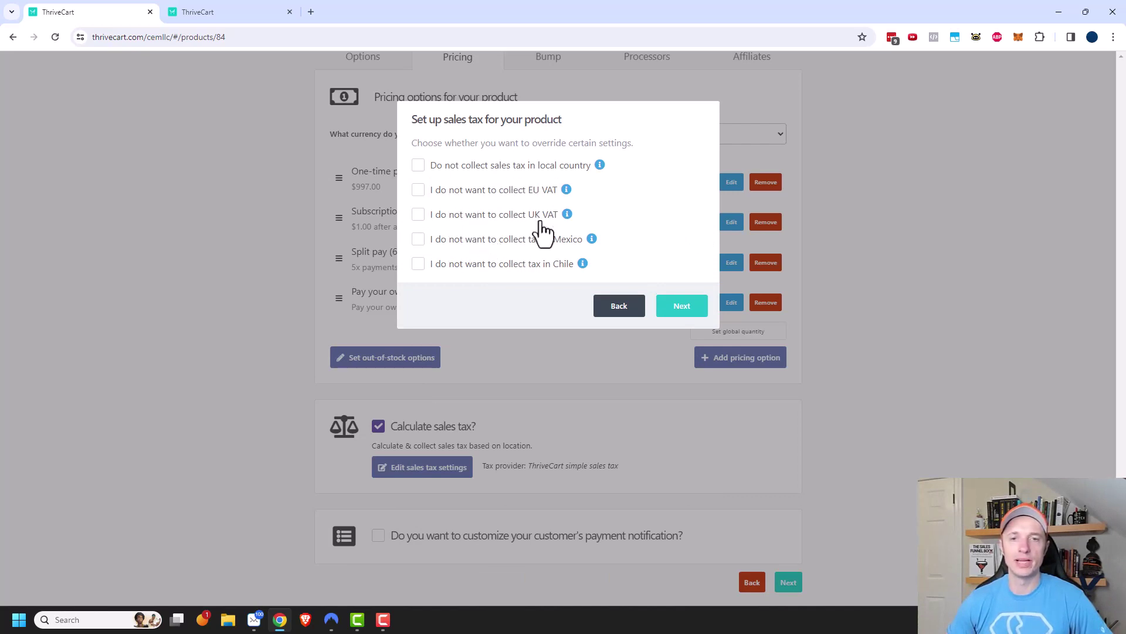
click(683, 305)
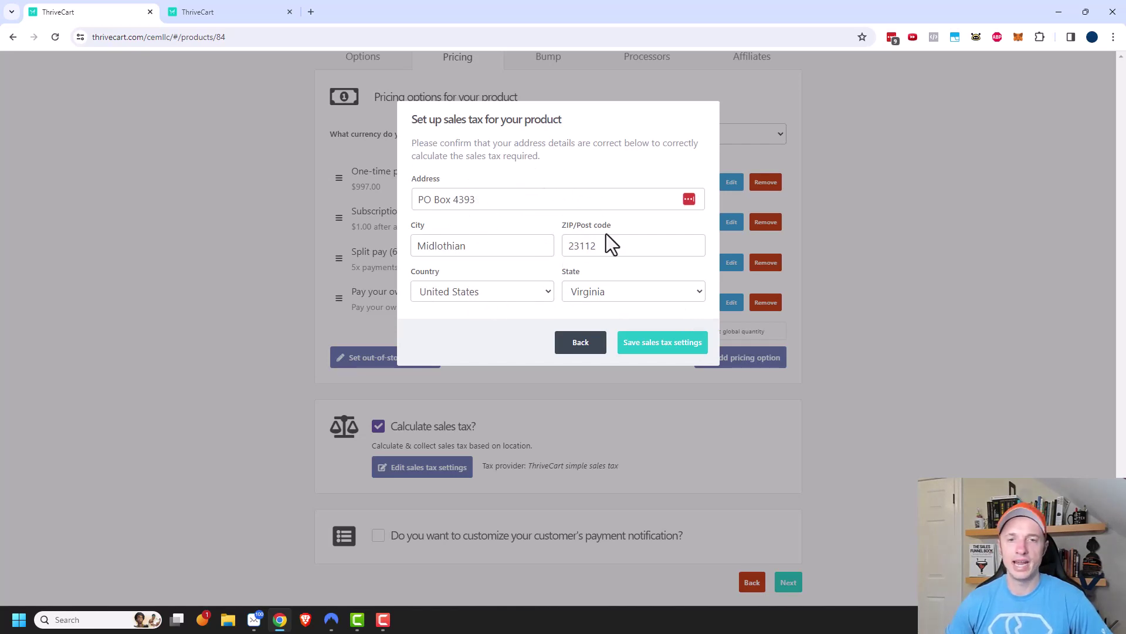
click(655, 350)
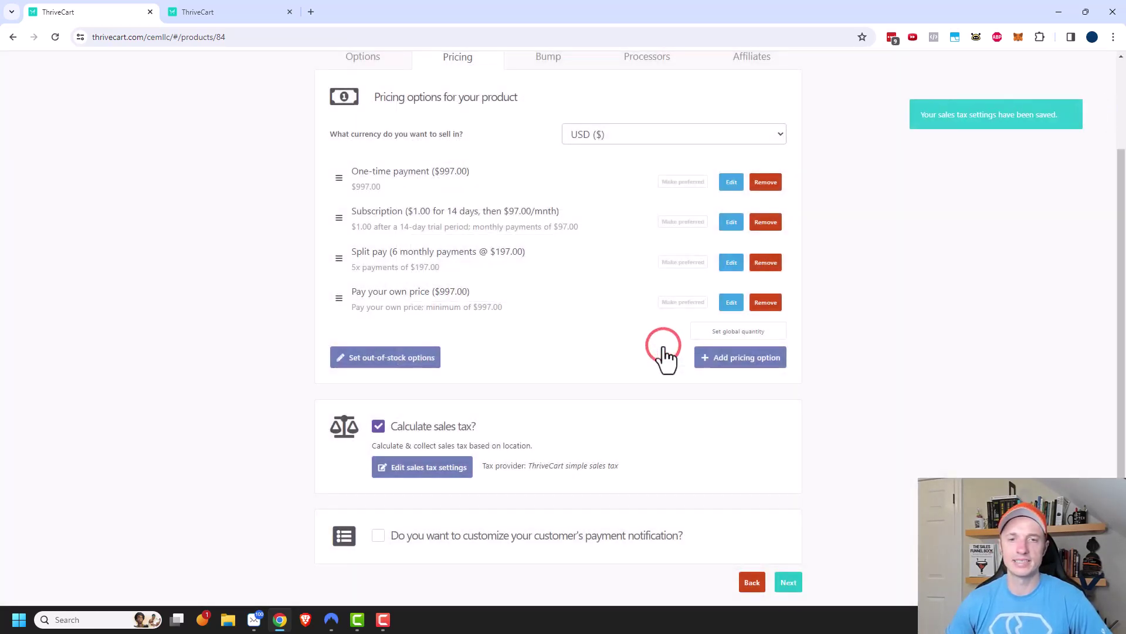
Step: Enable customization of the customer's payment notification, using the detailed notification layout, and add "Top text" as its top text
scroll(528, 382, down, 1)
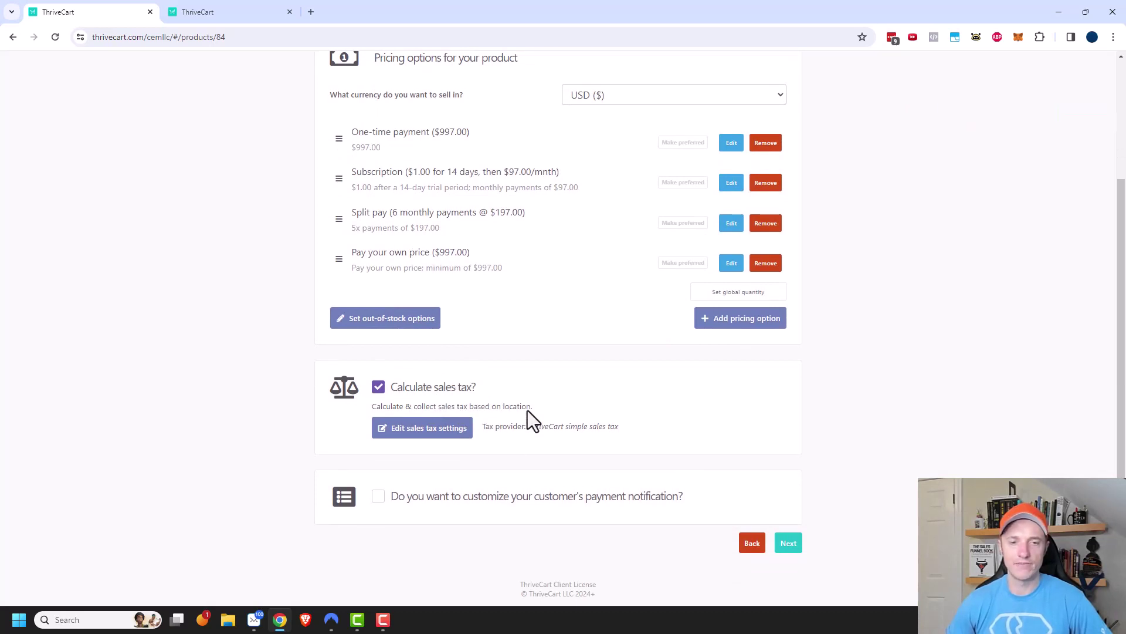
click(378, 497)
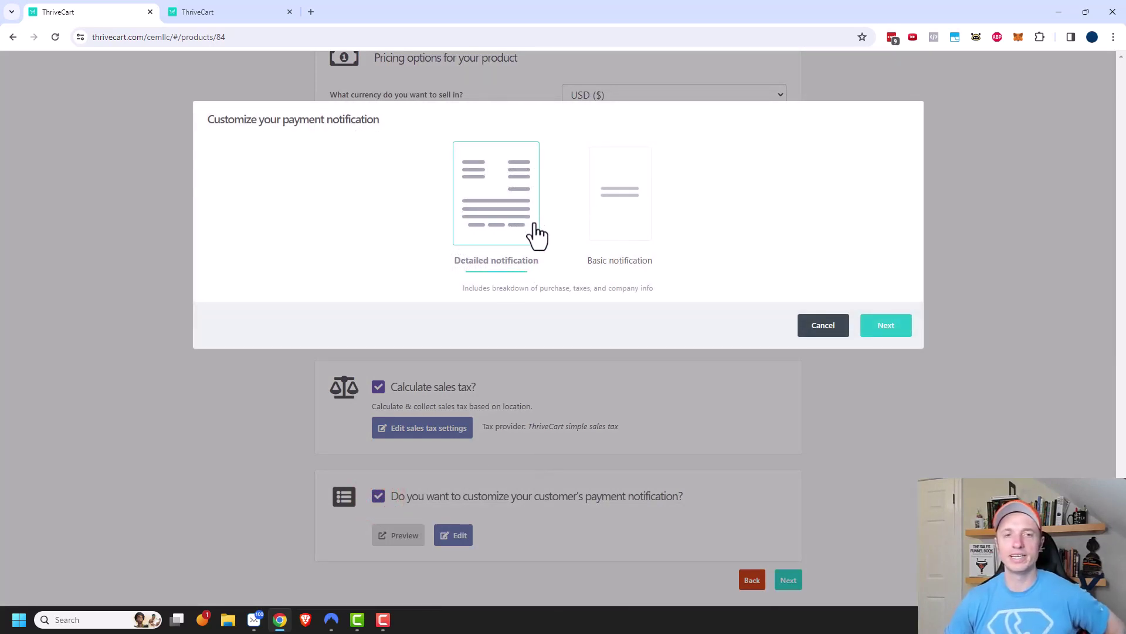
click(886, 326)
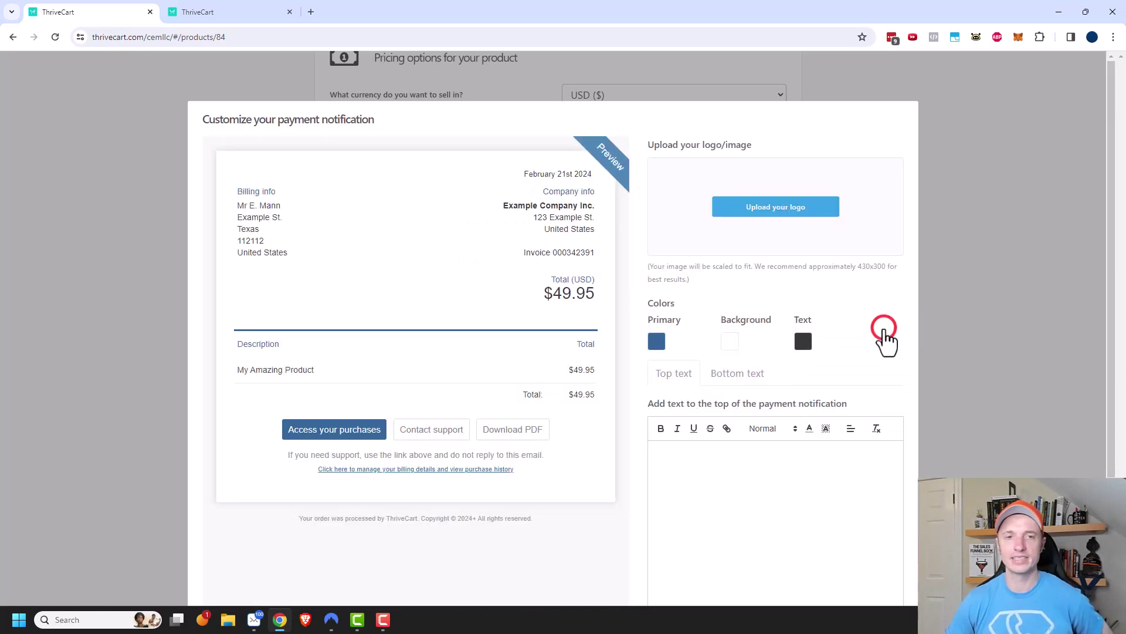
scroll(505, 343, down, 1)
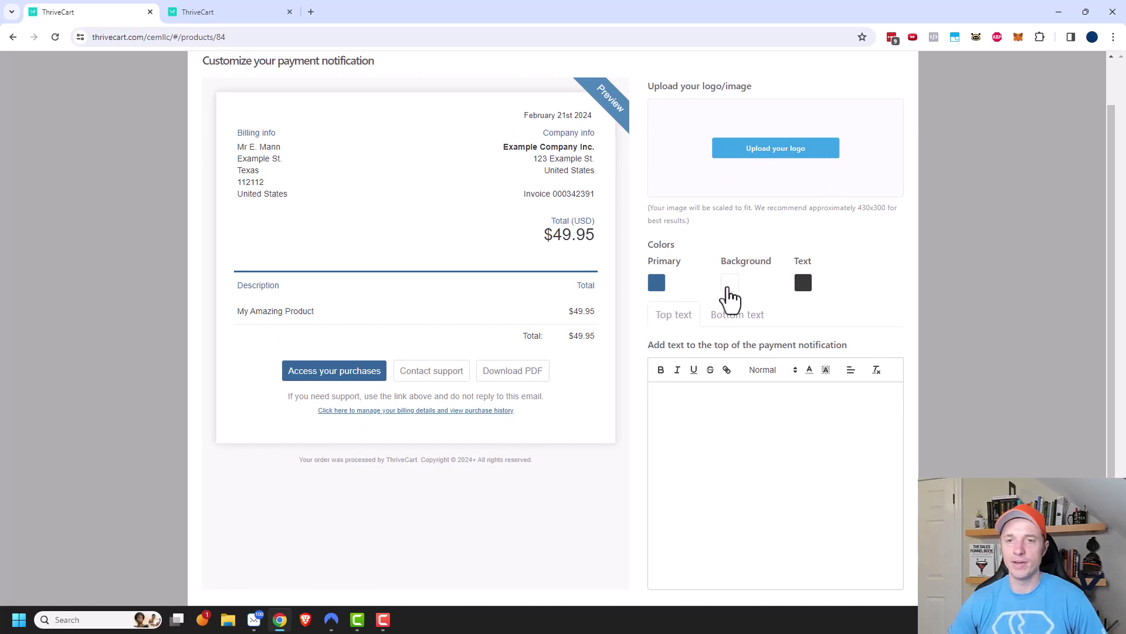
scroll(814, 307, down, 2)
click(708, 312)
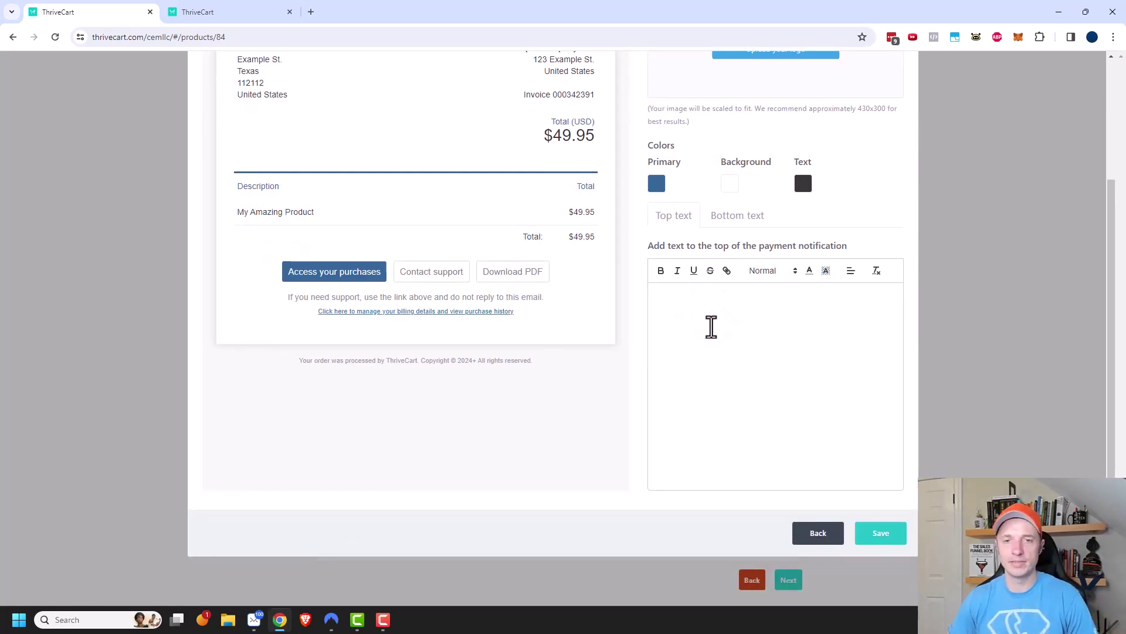
text(Top text)
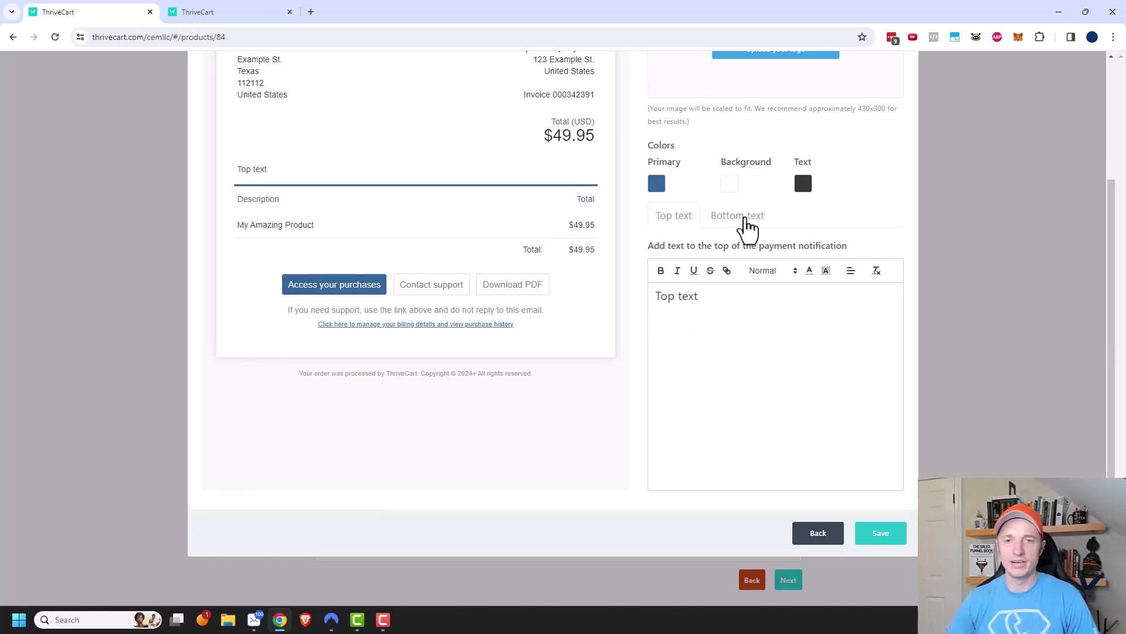
Step: Add "Bottom Text" at the bottom of the payment notification and save the notification
click(743, 216)
click(770, 357)
text(Bottom)
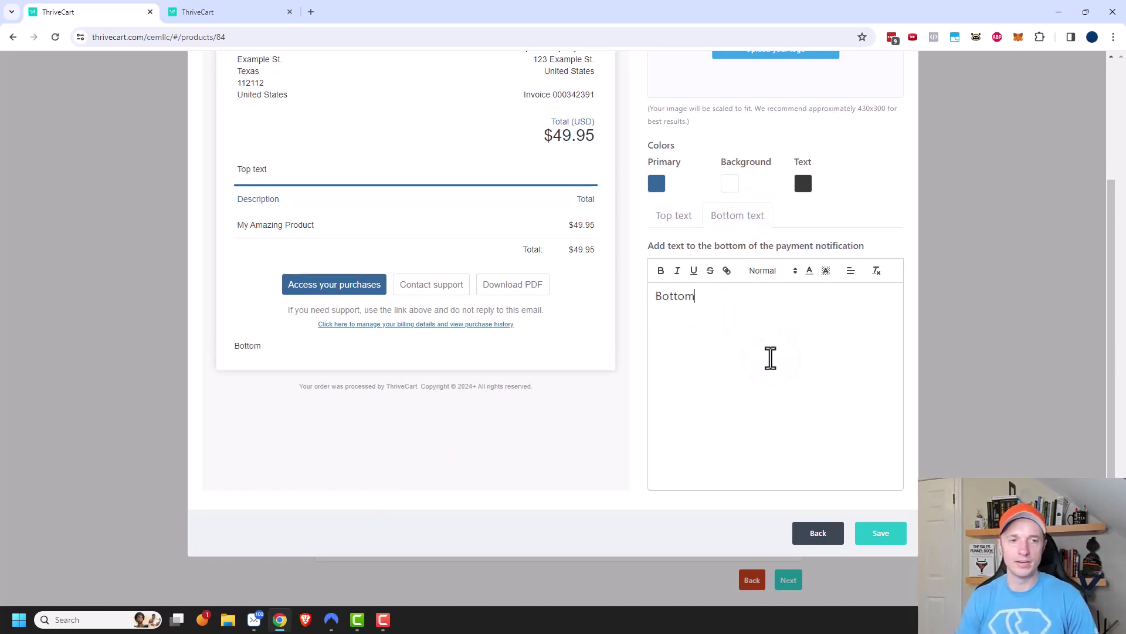
text( Text)
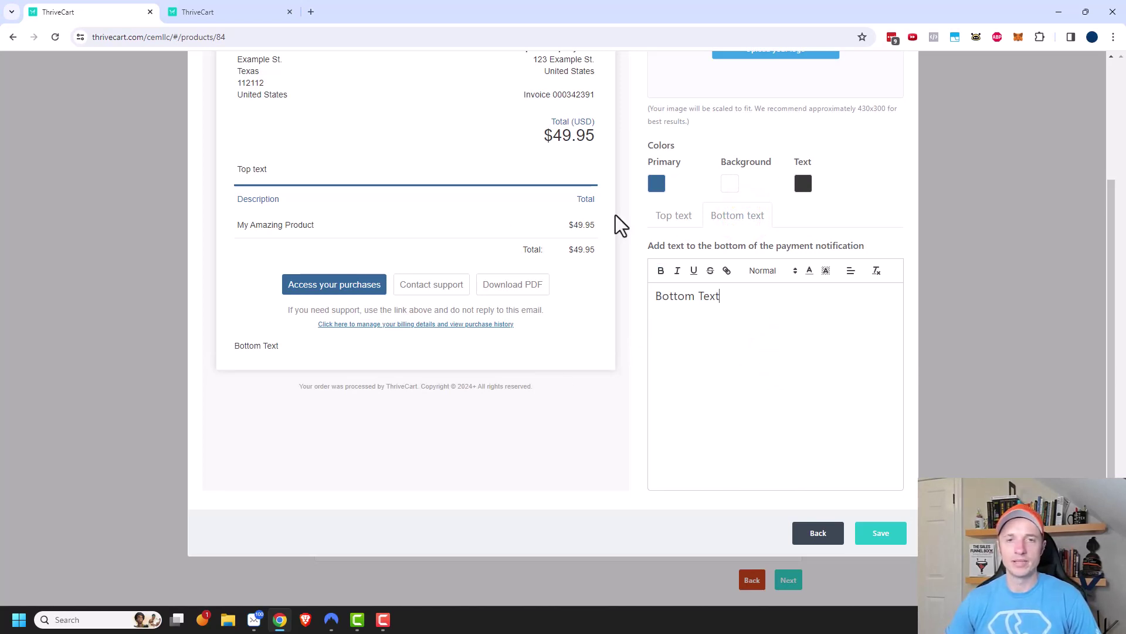
scroll(385, 369, up, 1)
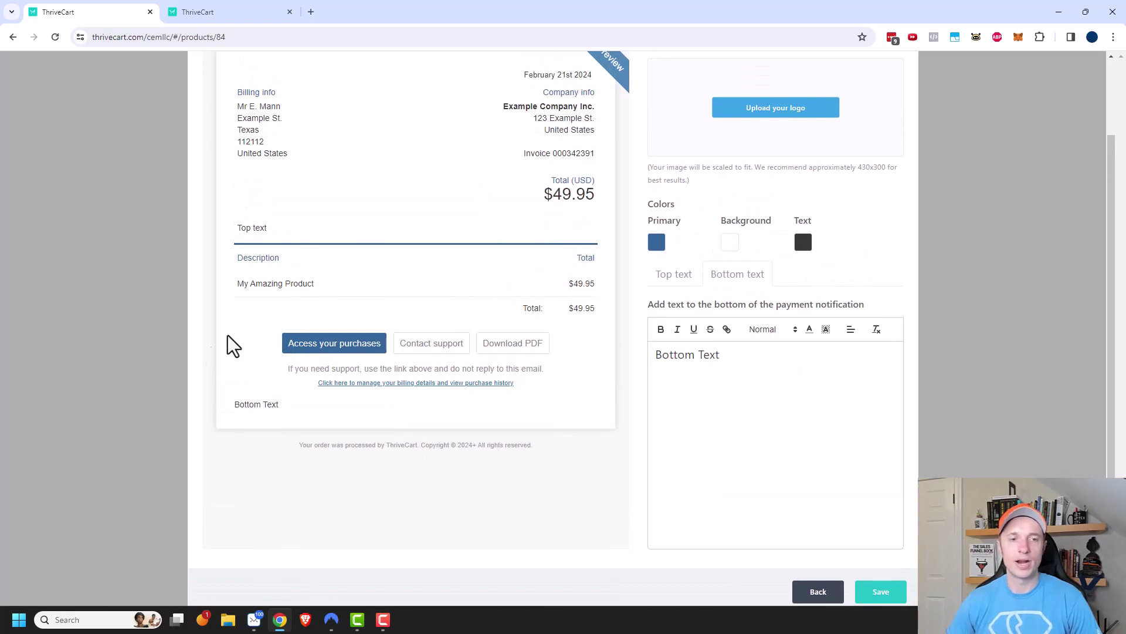
scroll(586, 446, down, 1)
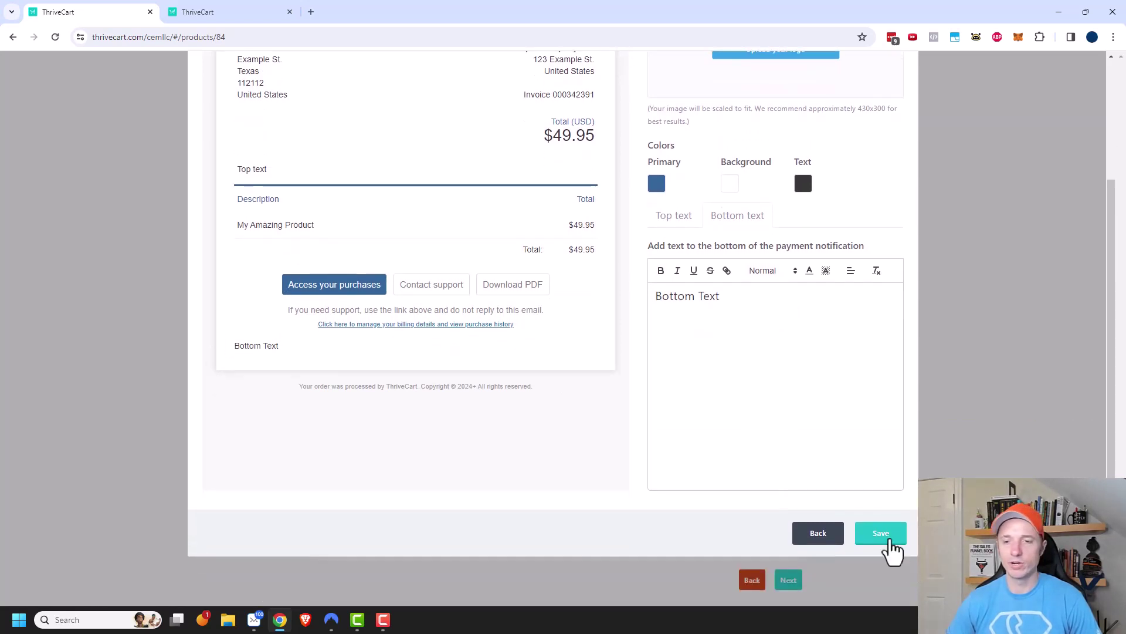
click(893, 545)
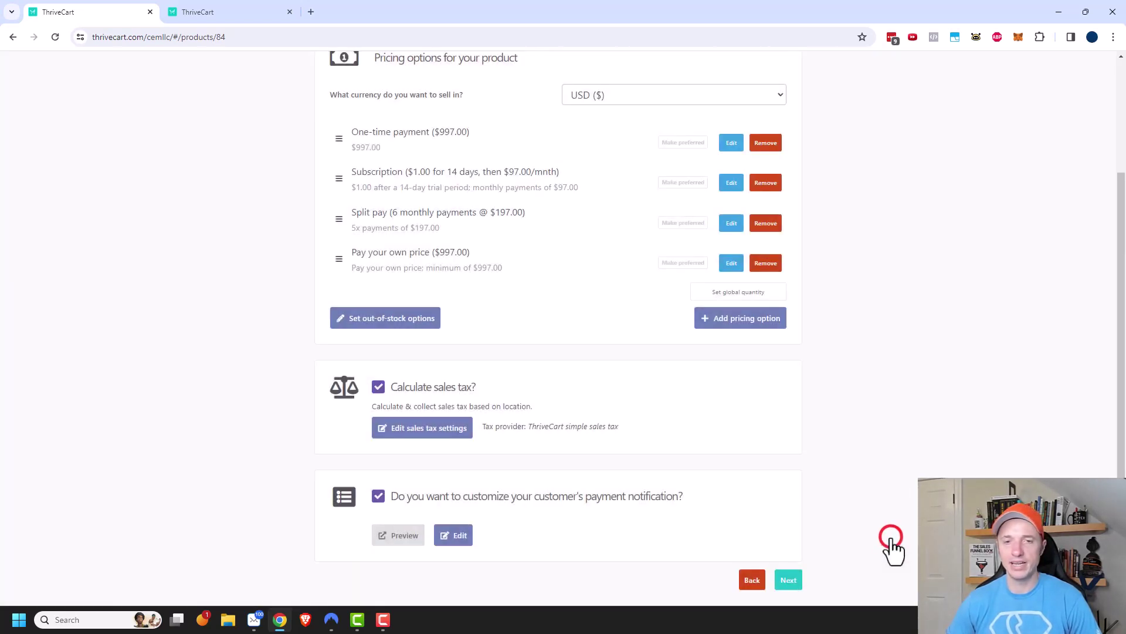
Step: Try the basic layout for the payment notification, including the access purchase button and the contact button
click(455, 543)
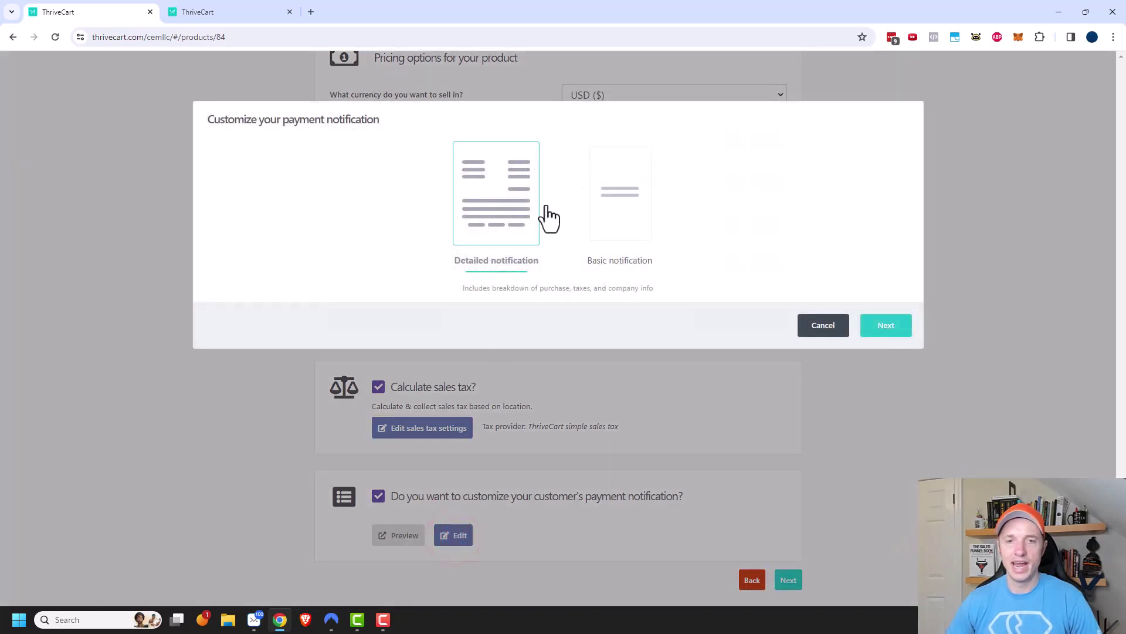
click(617, 220)
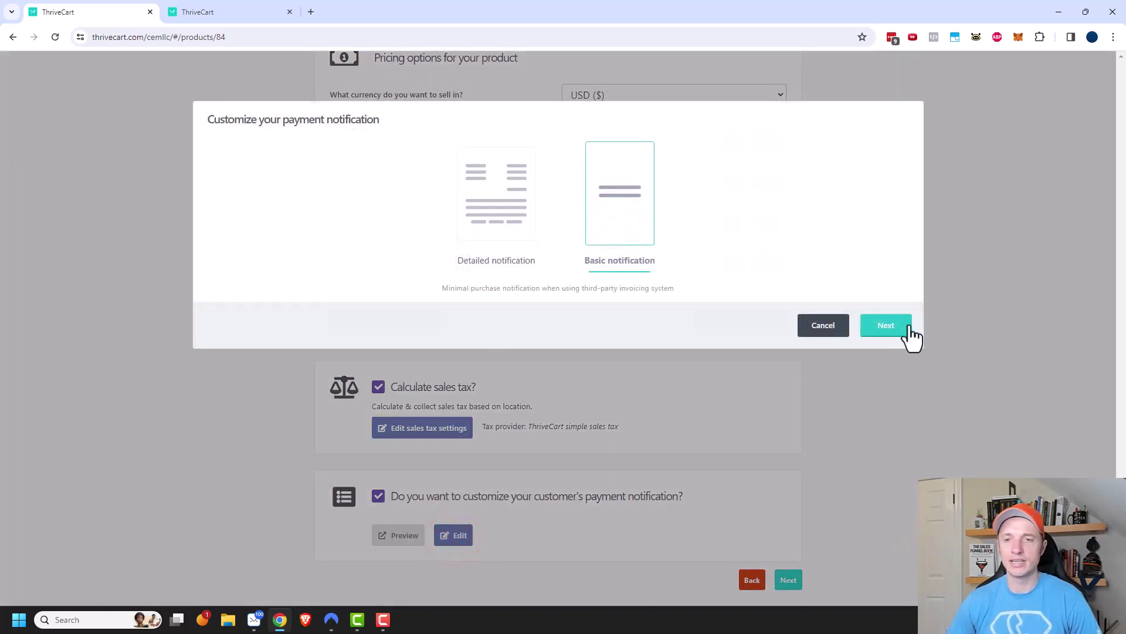
click(886, 326)
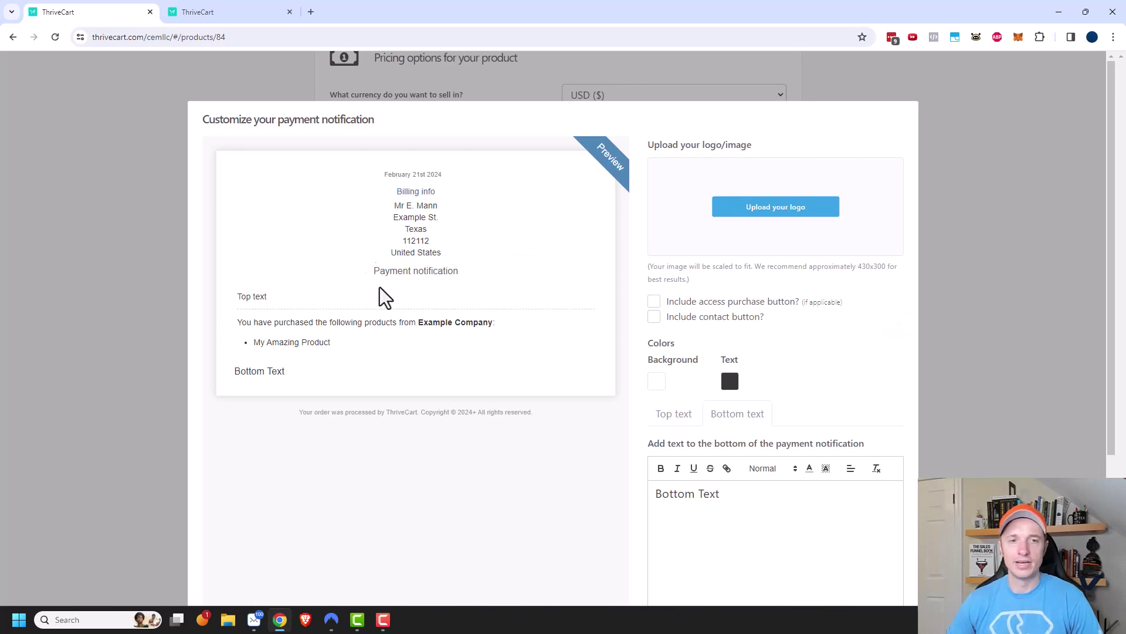
scroll(410, 293, down, 2)
scroll(417, 258, up, 1)
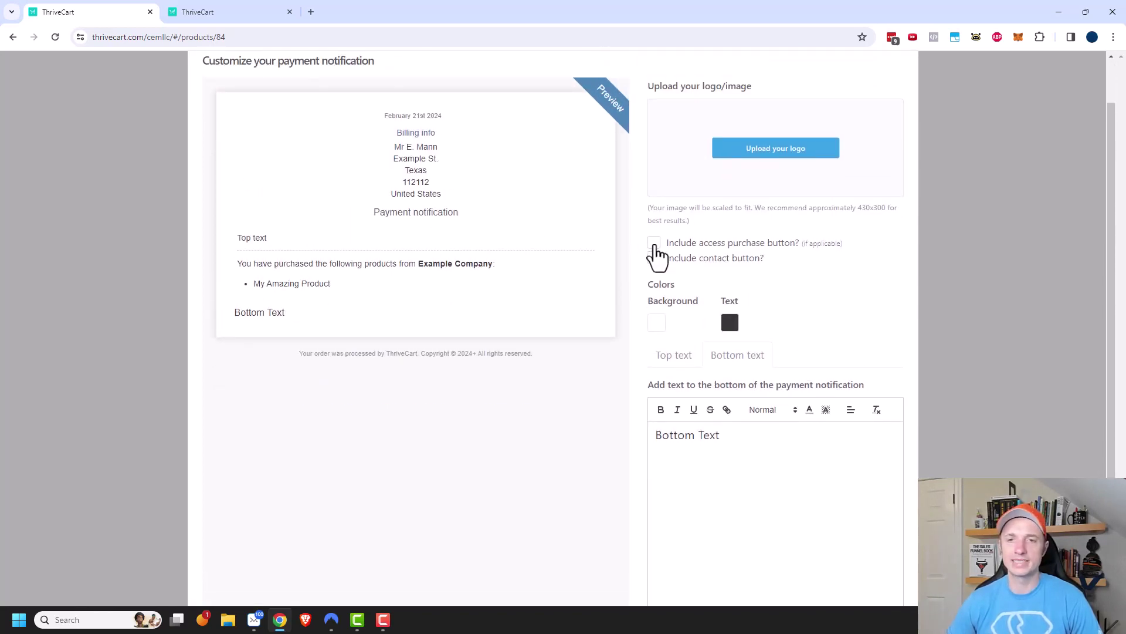
click(655, 244)
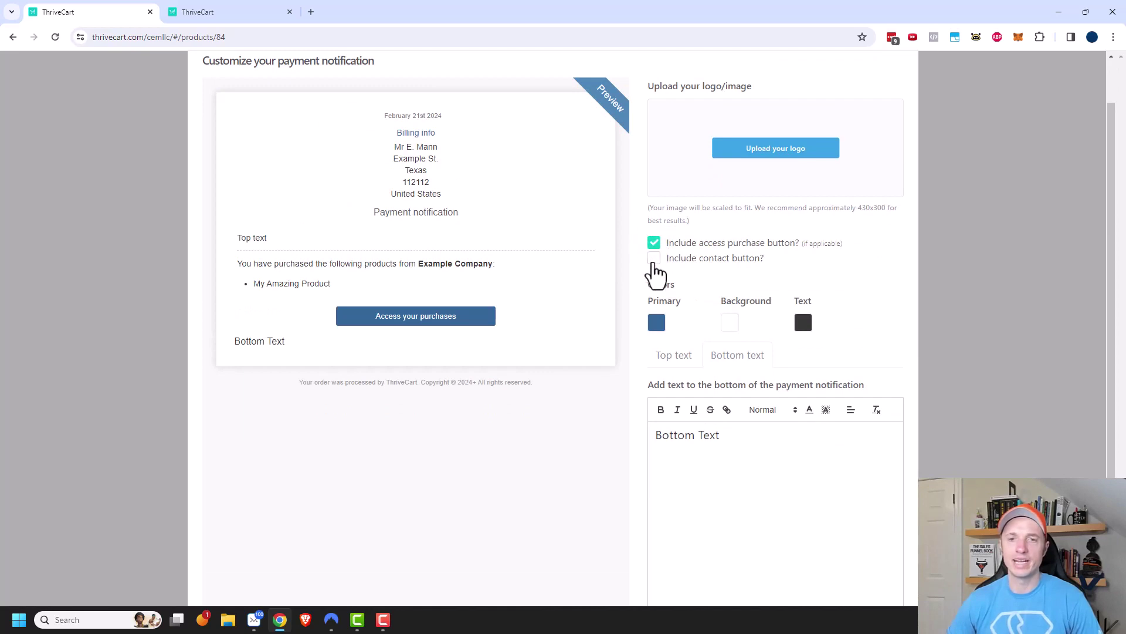
click(654, 259)
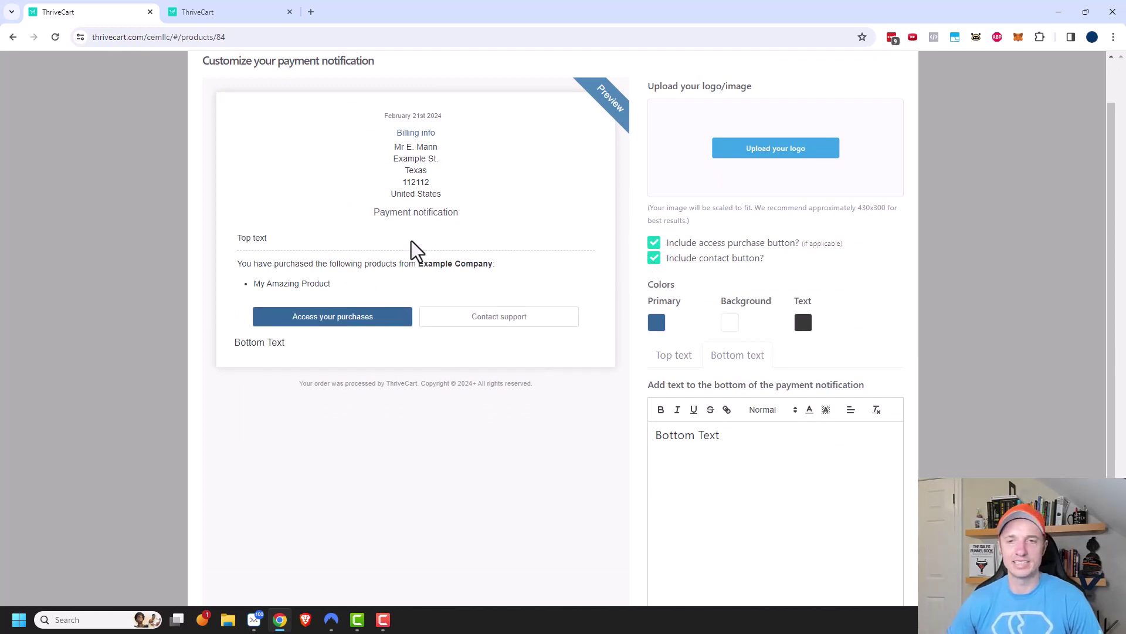
scroll(698, 329, down, 3)
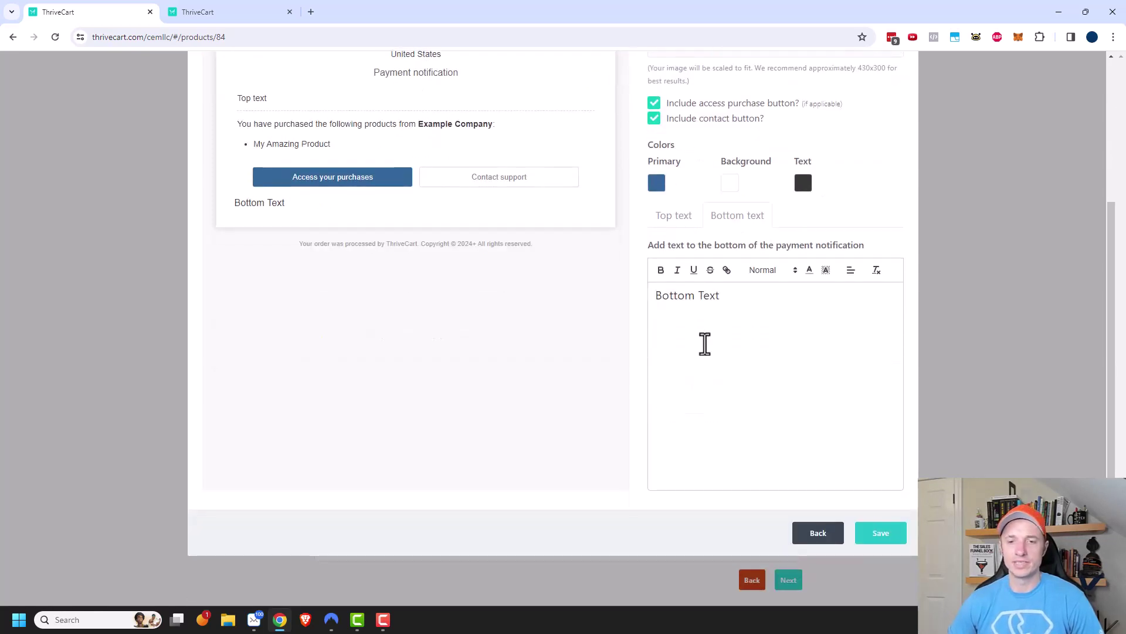
Step: Return the payment notification to the detailed layout and save it
click(802, 536)
click(520, 206)
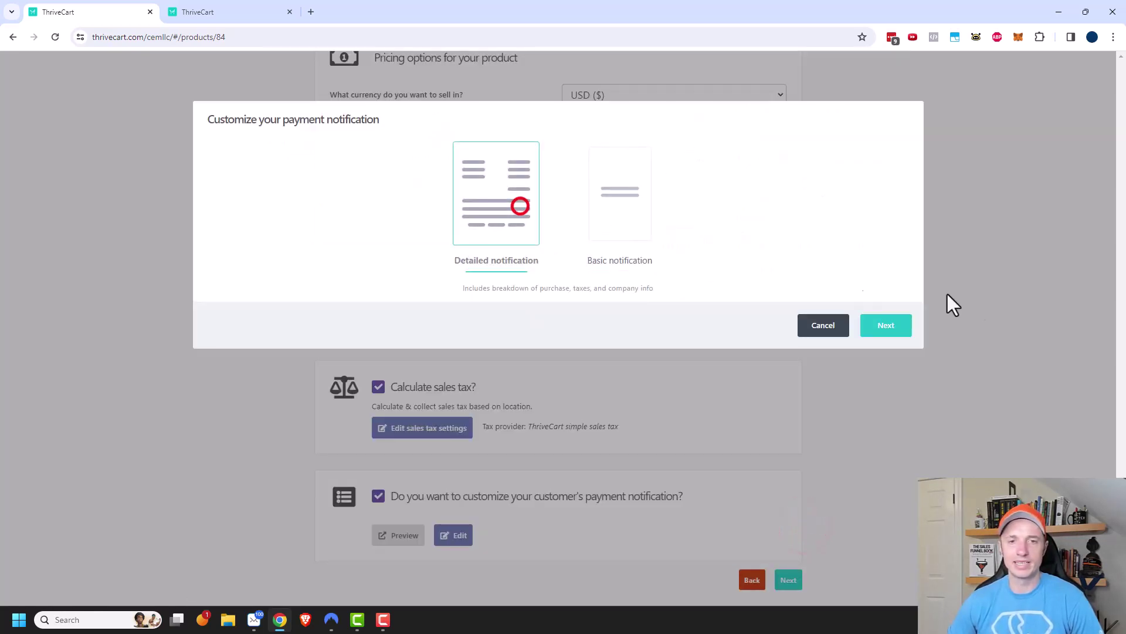
click(888, 326)
scroll(857, 469, down, 3)
click(883, 534)
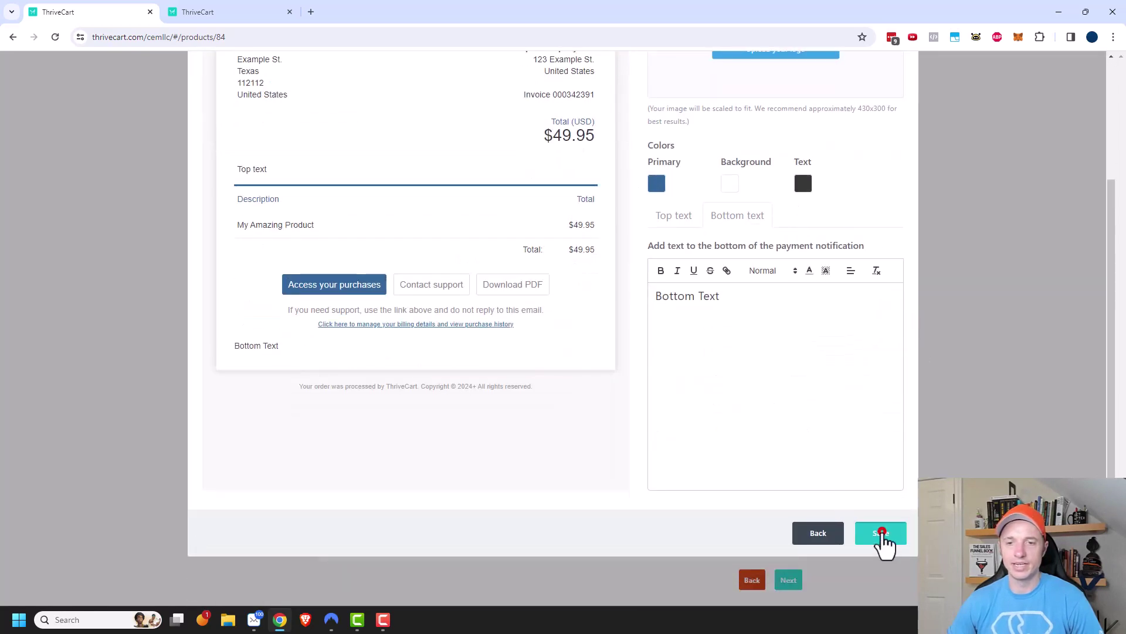
Step: Enable a bump offer on the product and set its type to Digital
scroll(875, 504, up, 3)
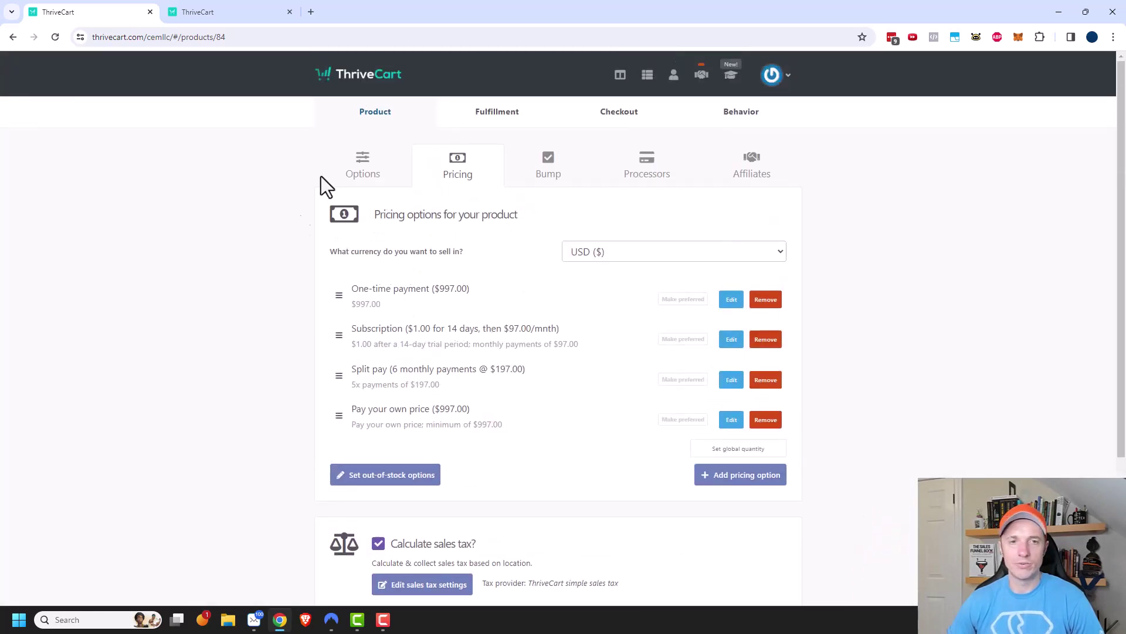
click(551, 179)
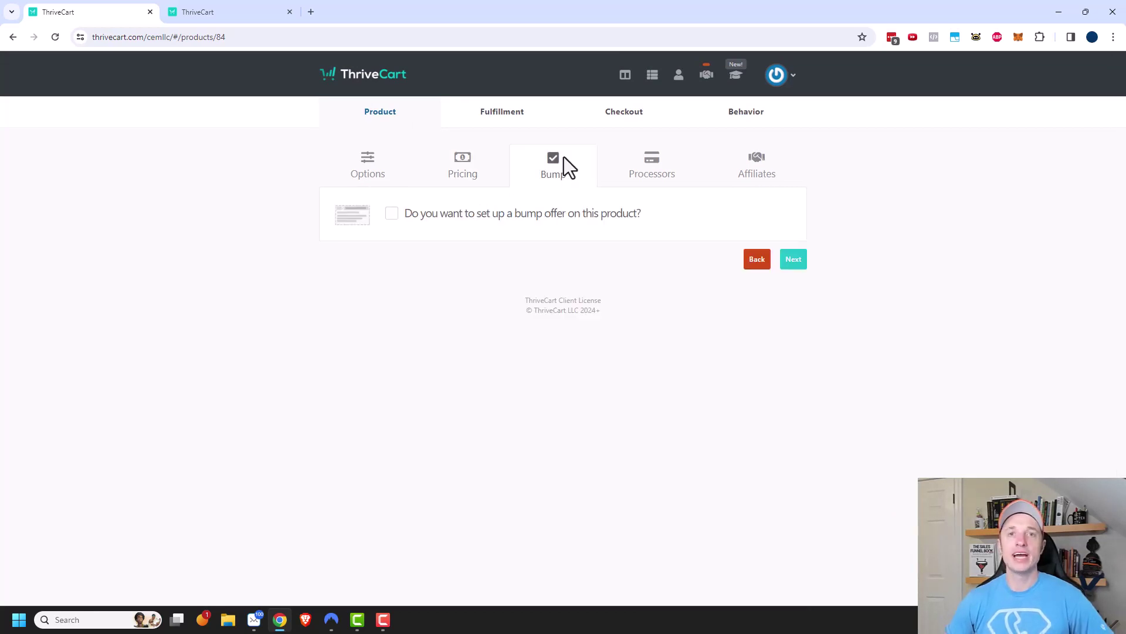
click(392, 215)
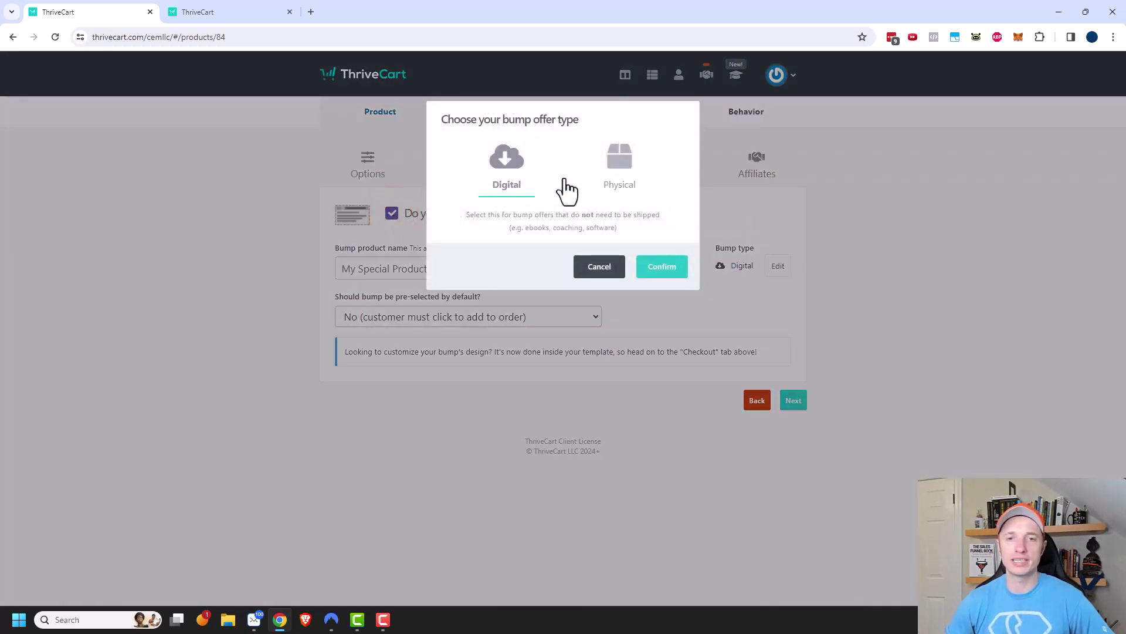
click(664, 270)
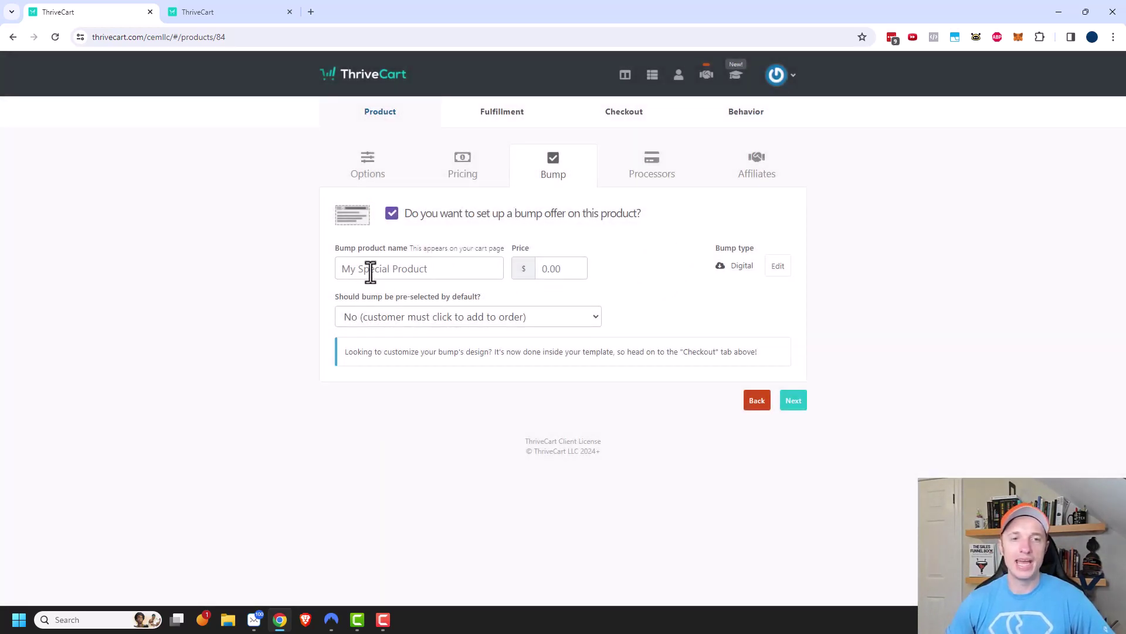
Step: Name the bump offer "Personal Coaching Session", price it at $250, and keep it not pre-selected by default
click(403, 269)
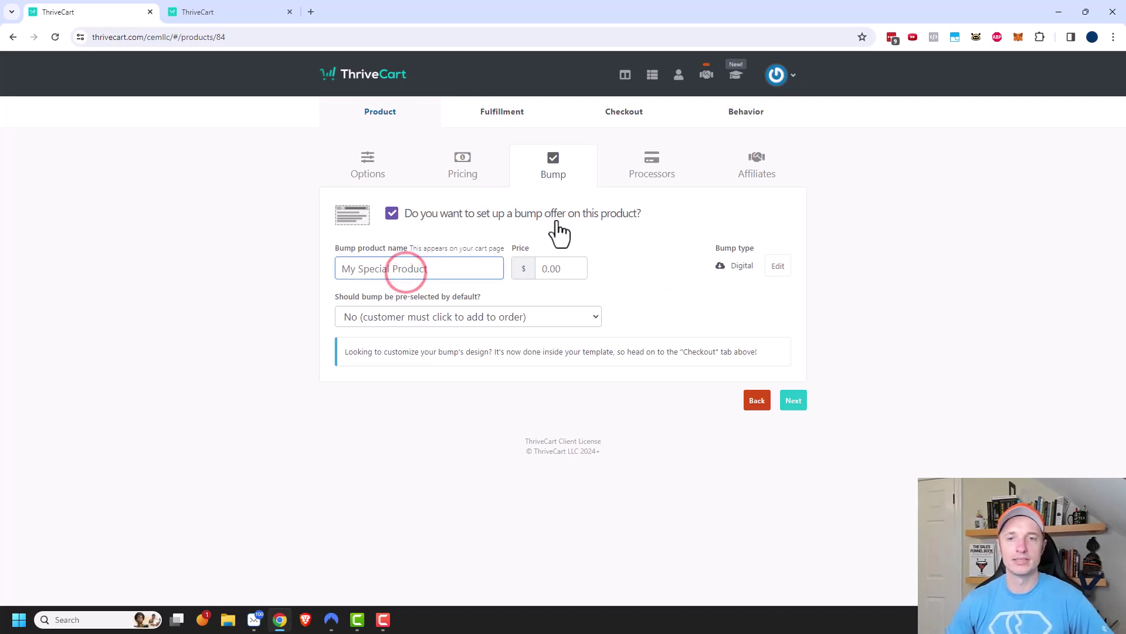
text(Personal Coaching Session)
click(551, 268)
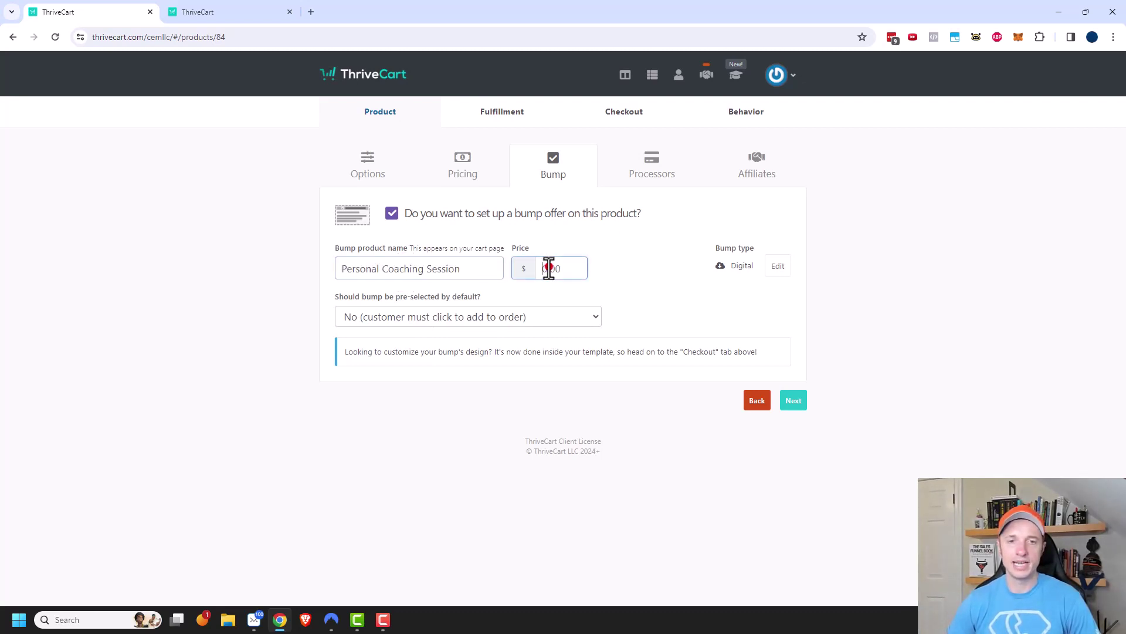
text(250)
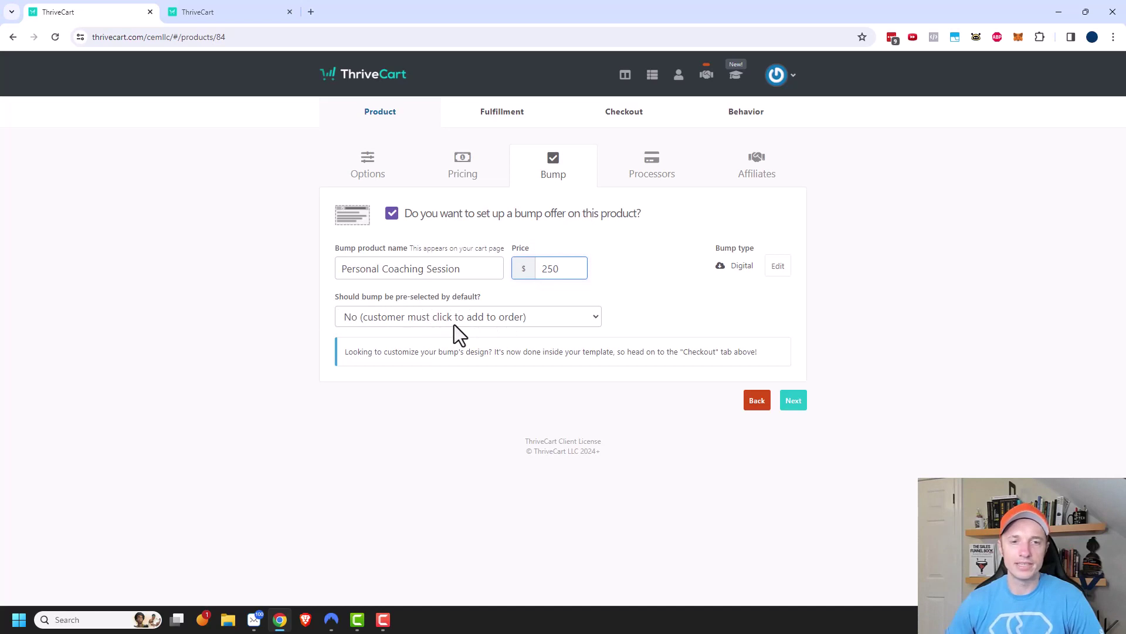
click(473, 319)
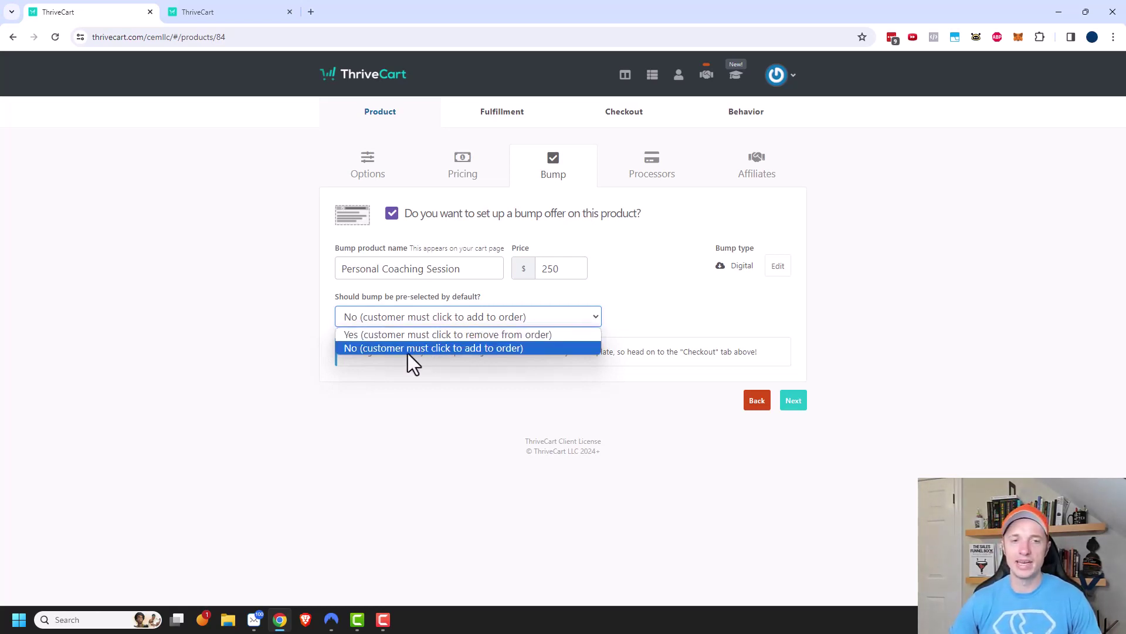
click(453, 349)
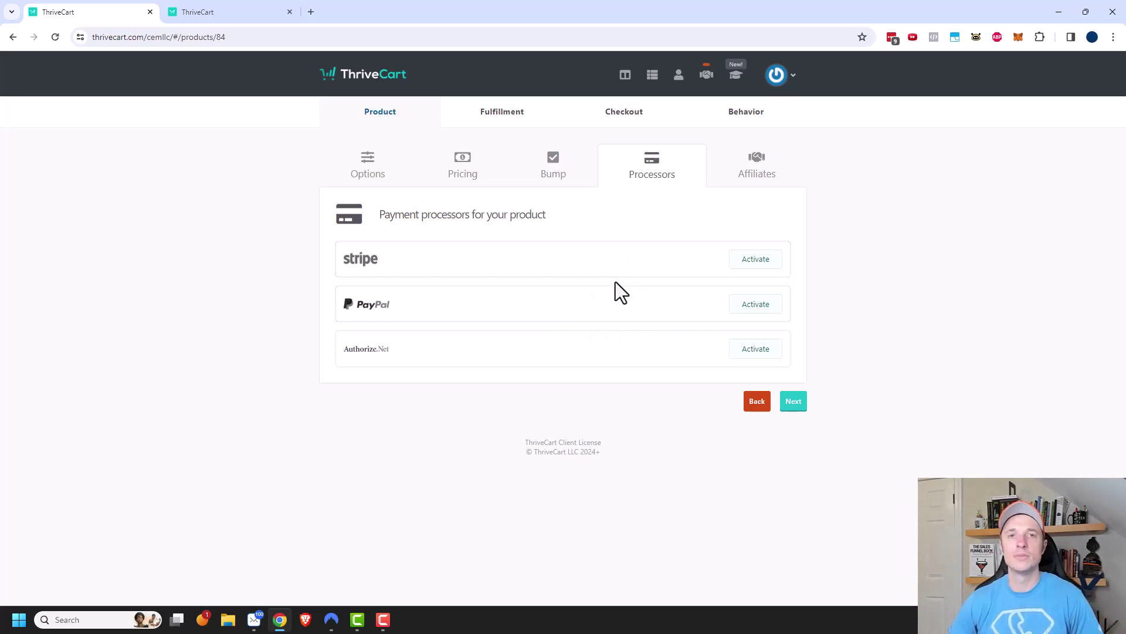
Step: Check the payment processor integrations in the account settings open in the other browser tab, and return to the product's processors
click(224, 12)
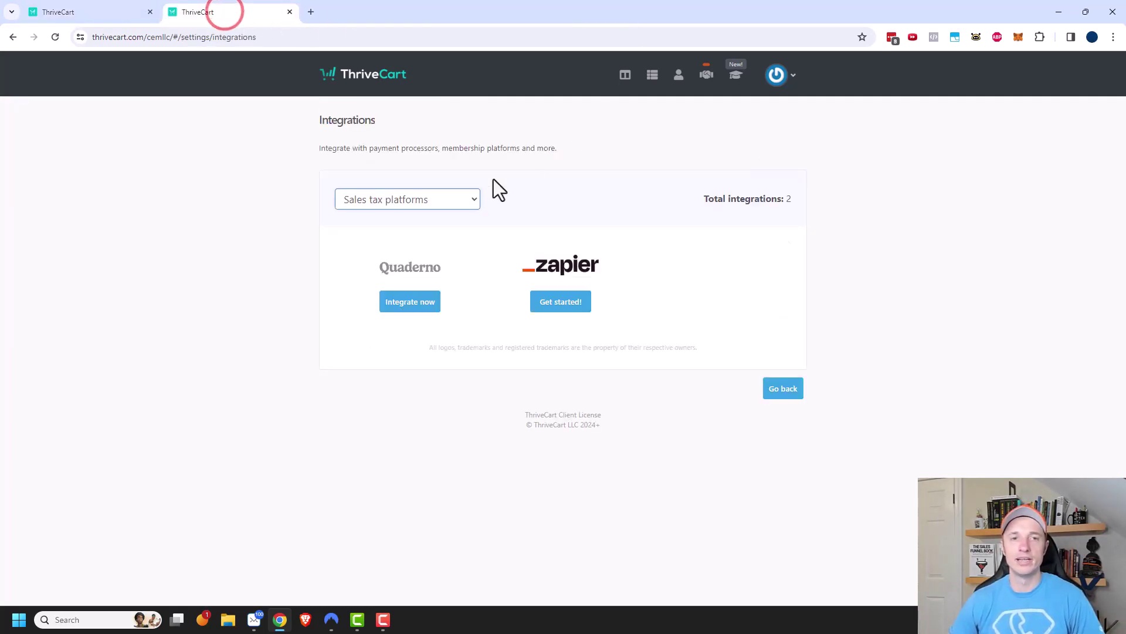
click(778, 77)
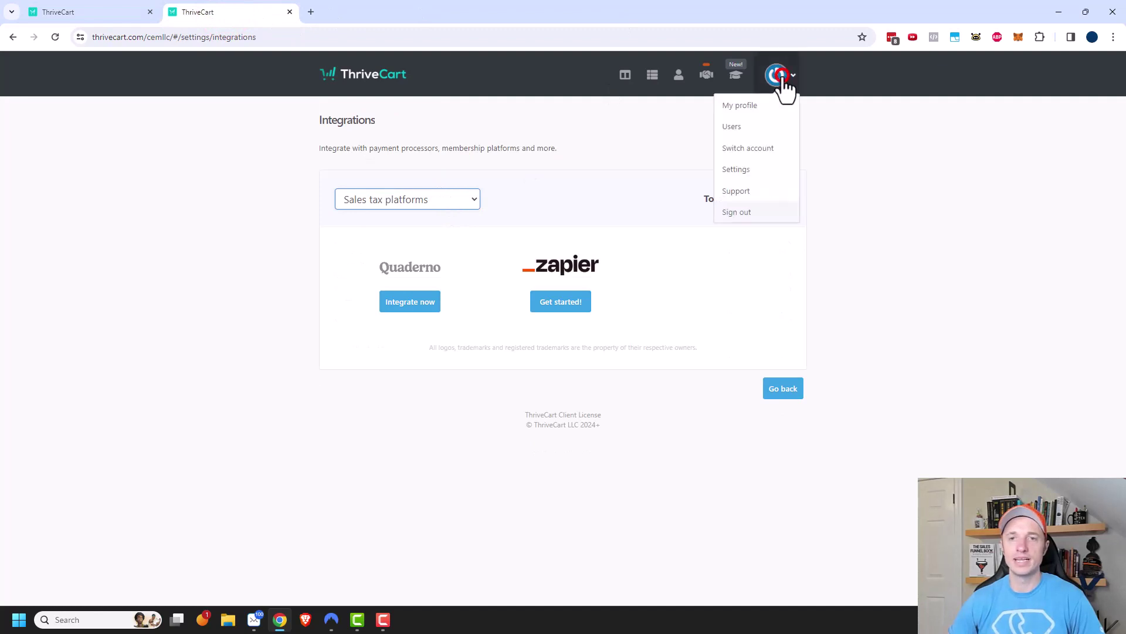
click(742, 175)
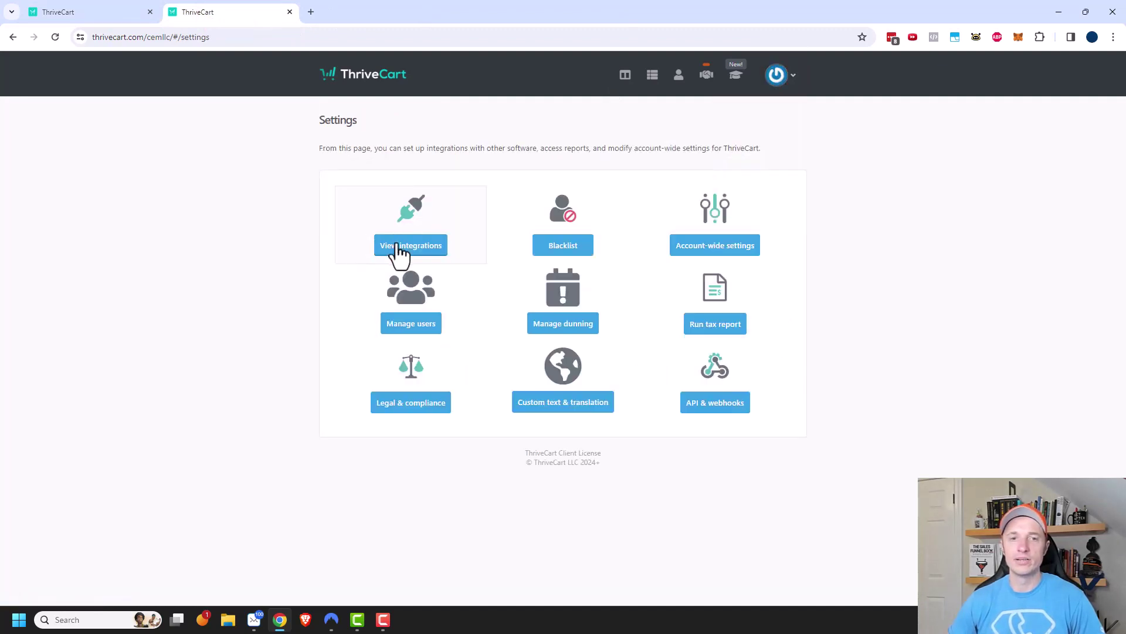
click(411, 247)
click(431, 200)
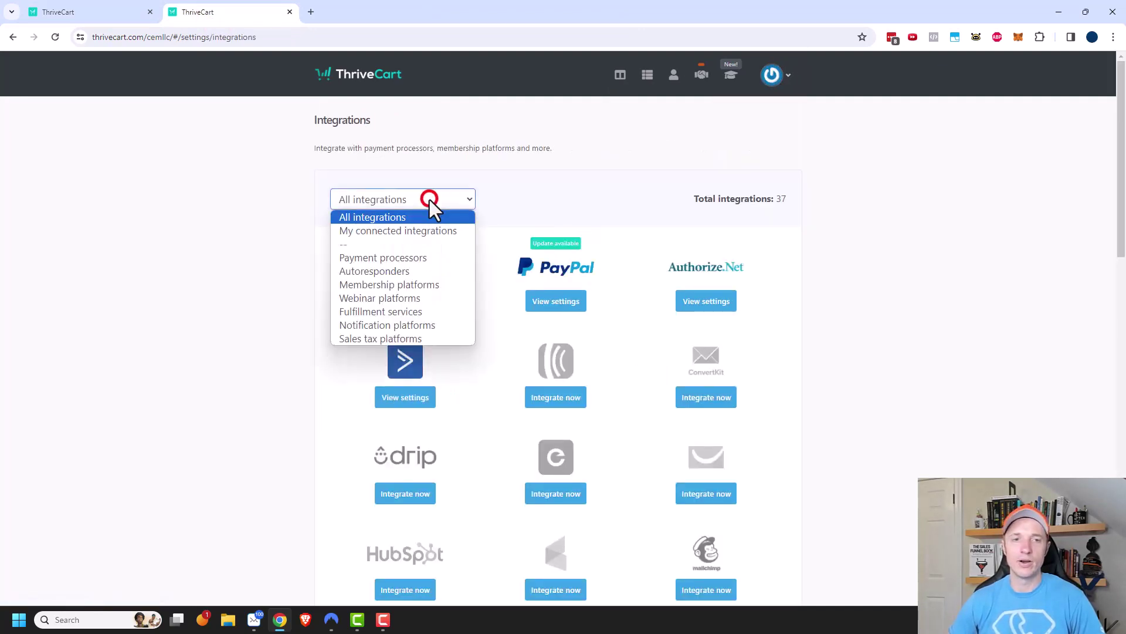
click(411, 257)
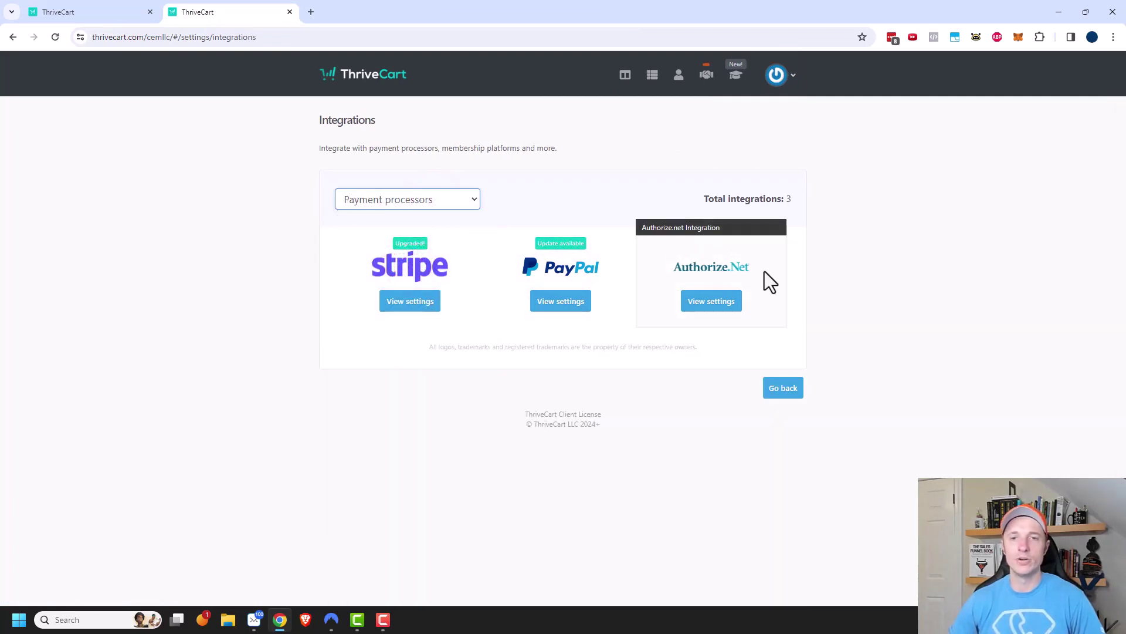
click(106, 13)
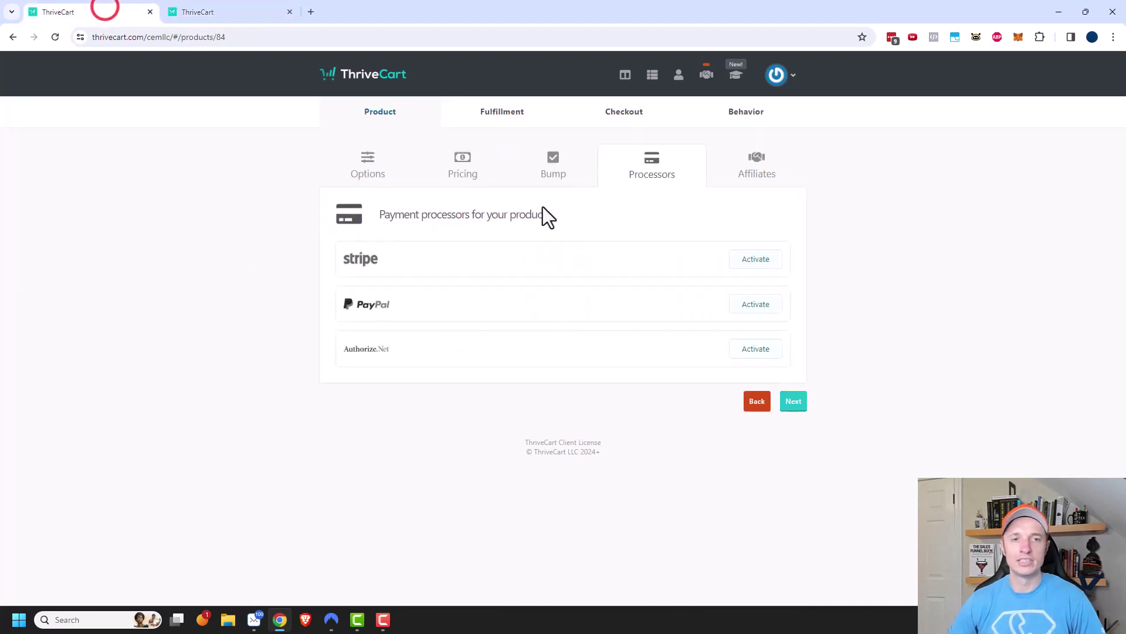
Step: Activate Stripe Enhanced as the product's payment processor with the Crazy Eye Marketing account and save the setup
click(757, 263)
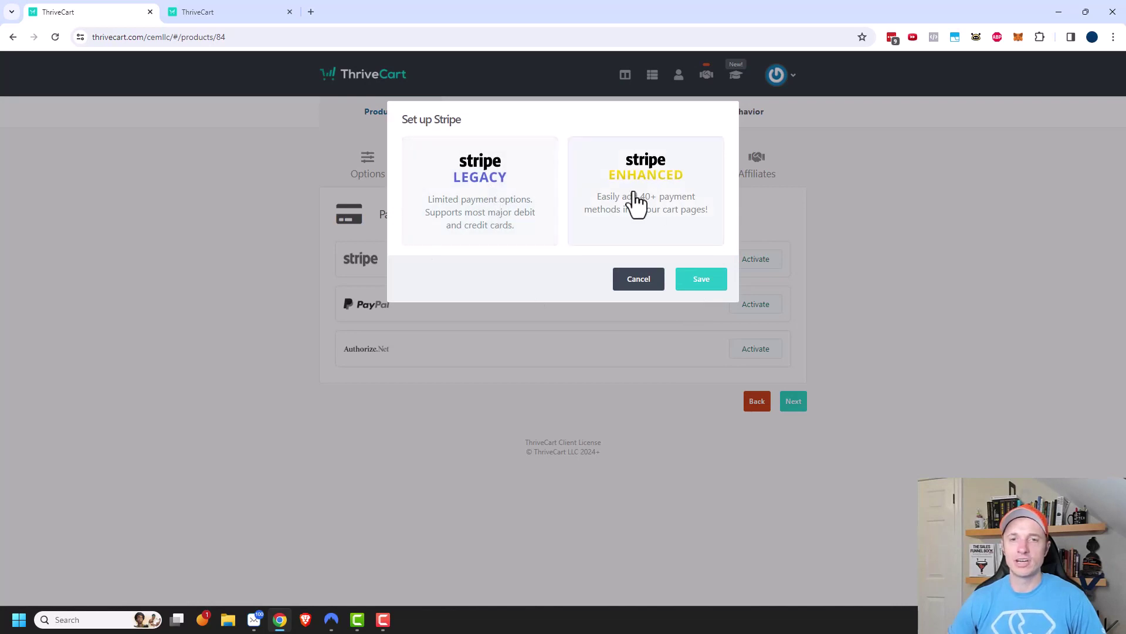
click(655, 191)
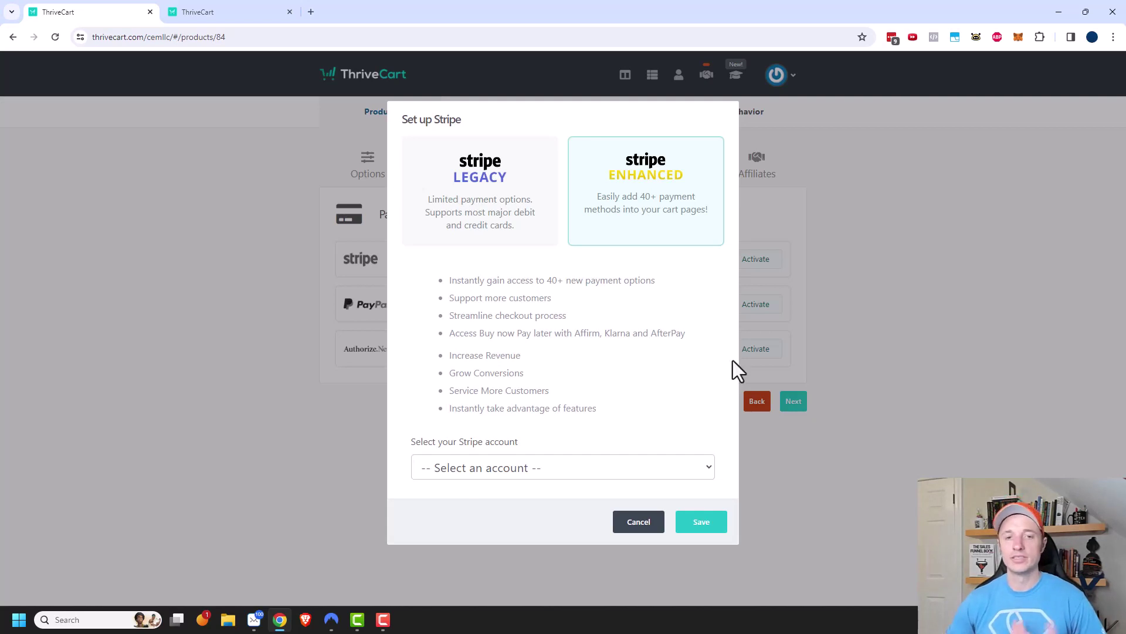
click(540, 470)
click(557, 489)
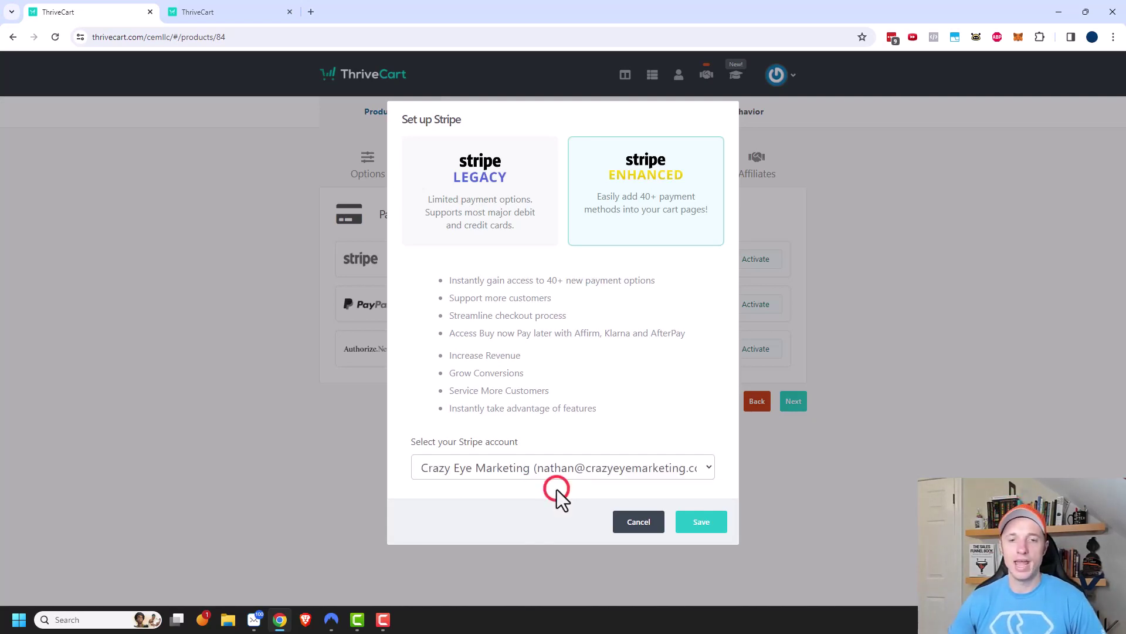
click(704, 528)
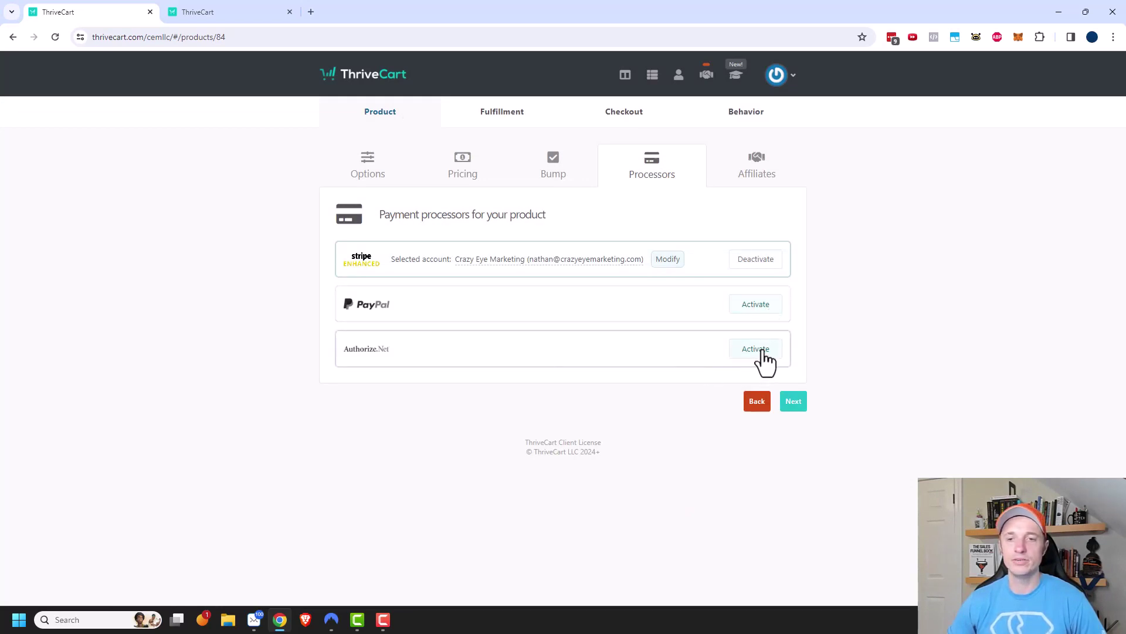
Step: Leave affiliate promotion off, continue to the fulfillment settings, and enter the crazyeyemarketing.com contact page as the support URL
click(797, 401)
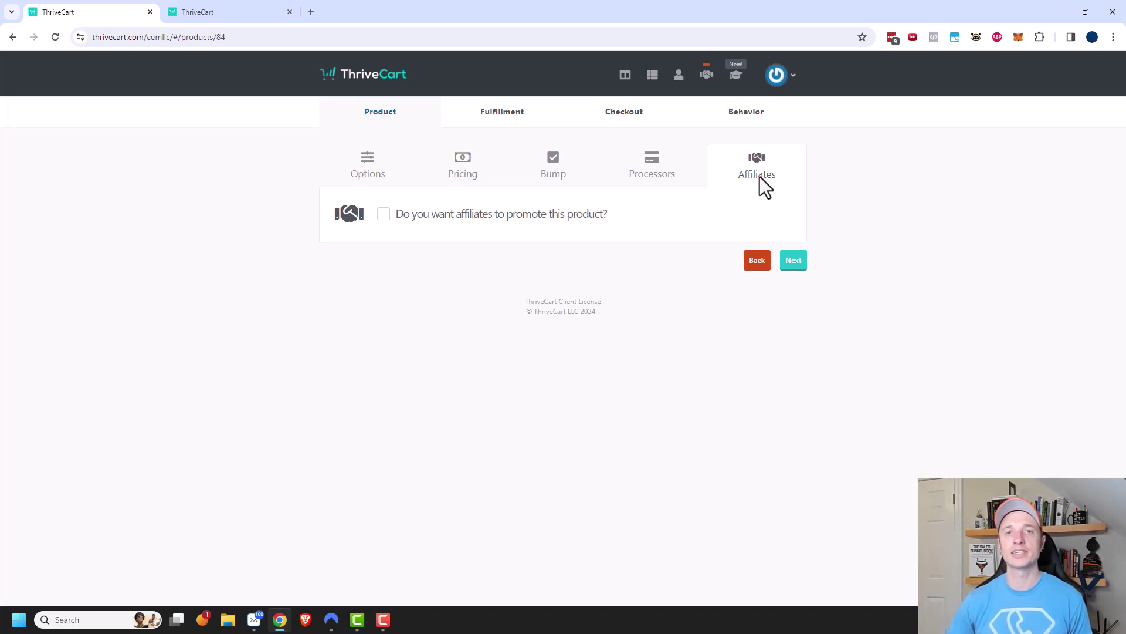
click(798, 265)
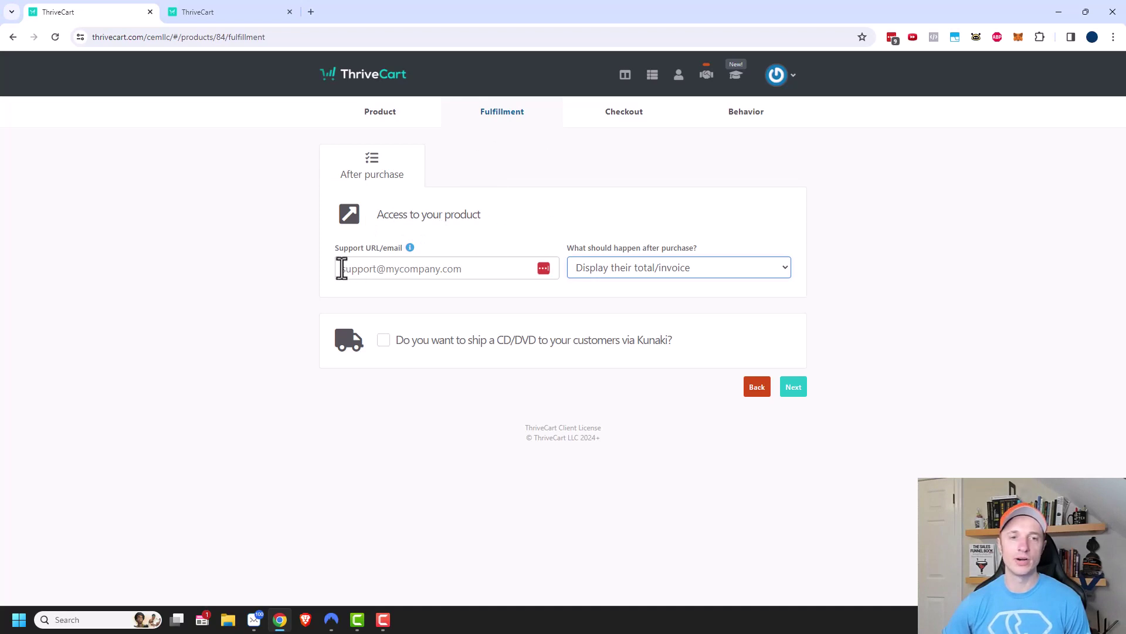
click(472, 269)
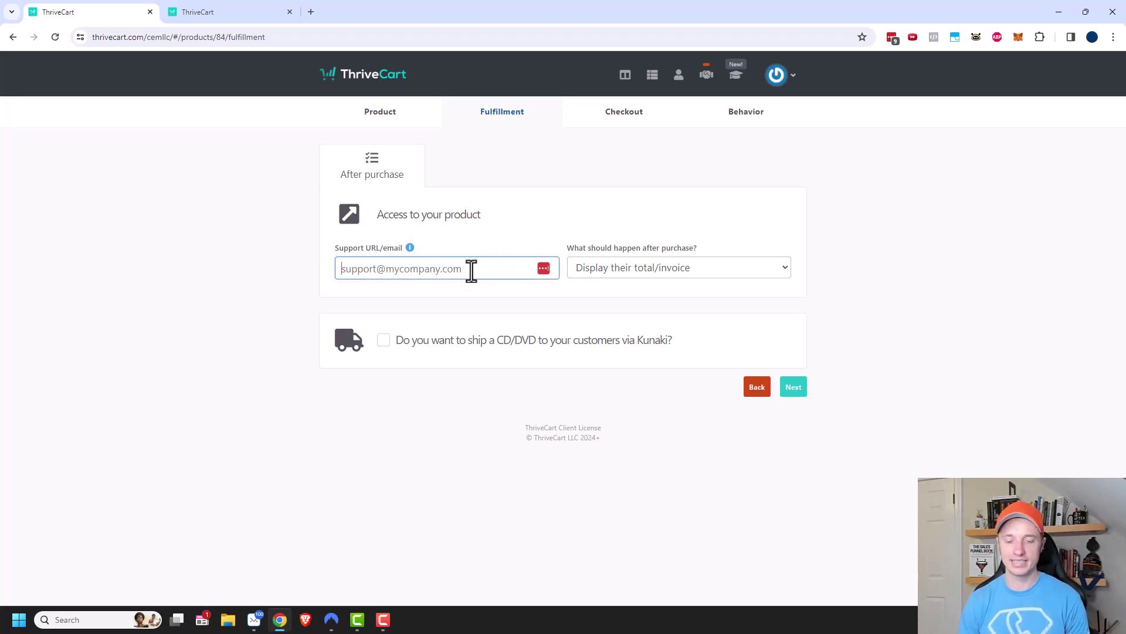
key(ctrl+v)
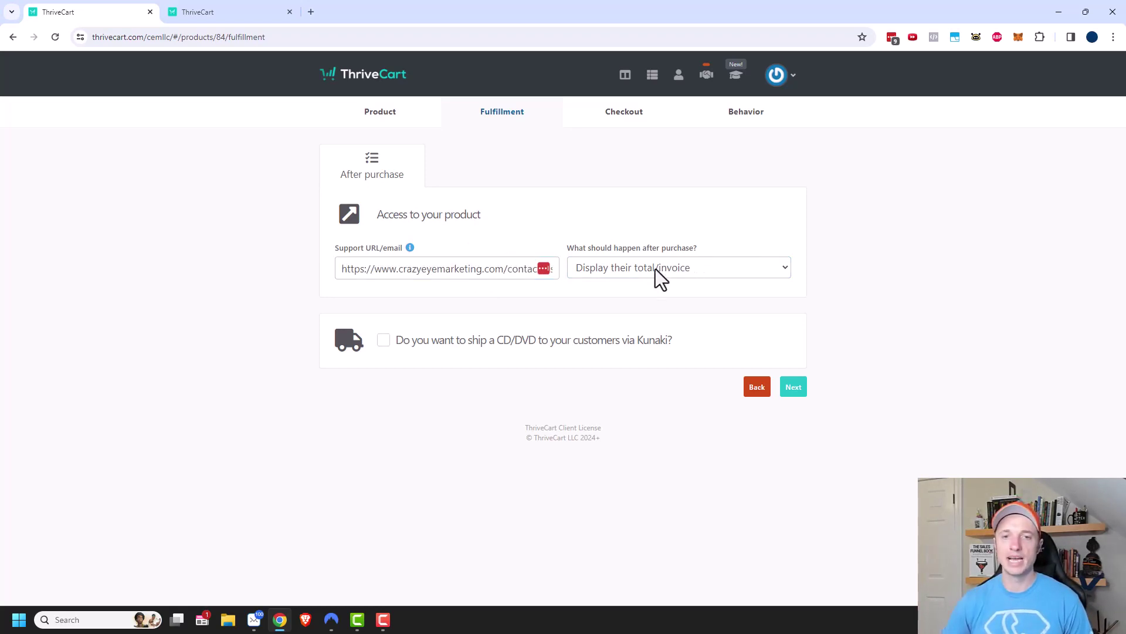
Step: Set the after-purchase action to Add them to my membership site and review the ThriveCart Learn options
click(611, 270)
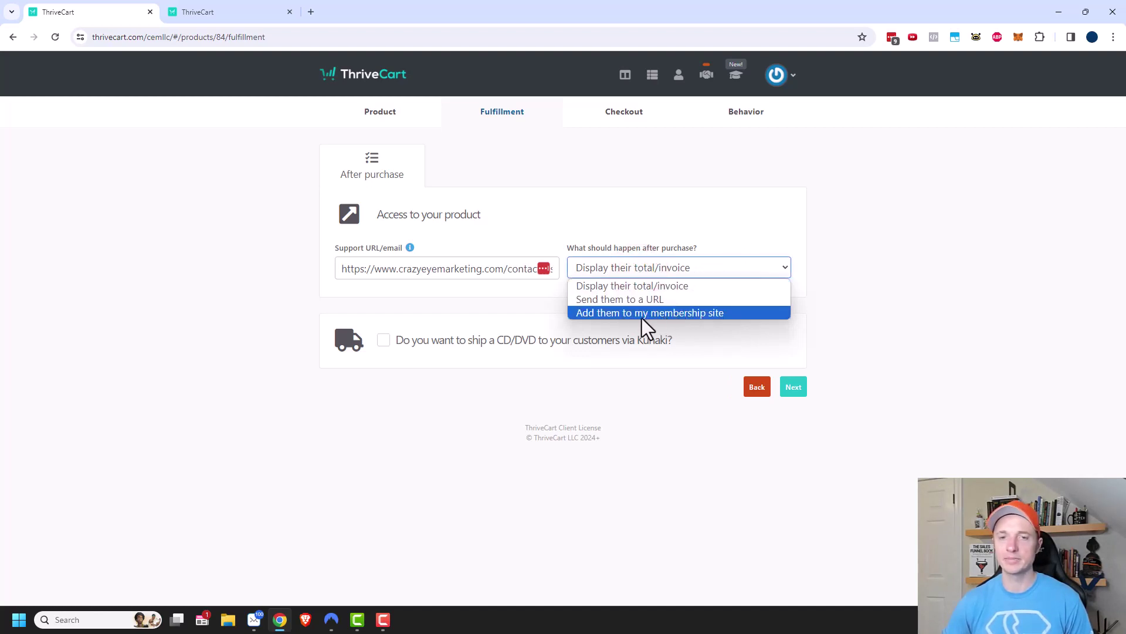
click(686, 312)
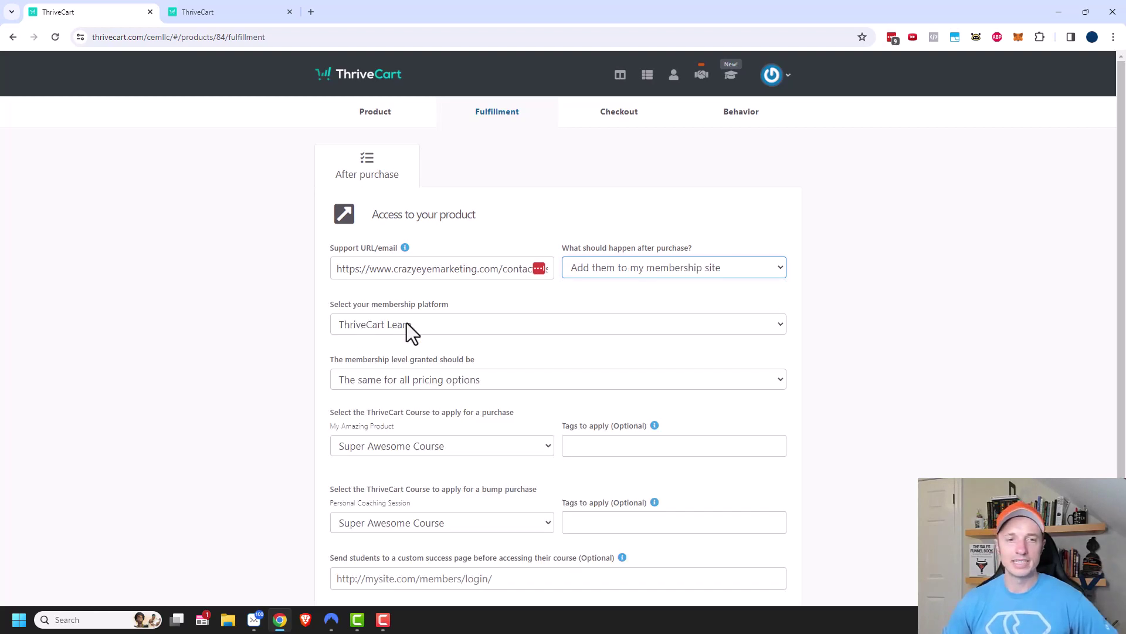
scroll(304, 311, down, 1)
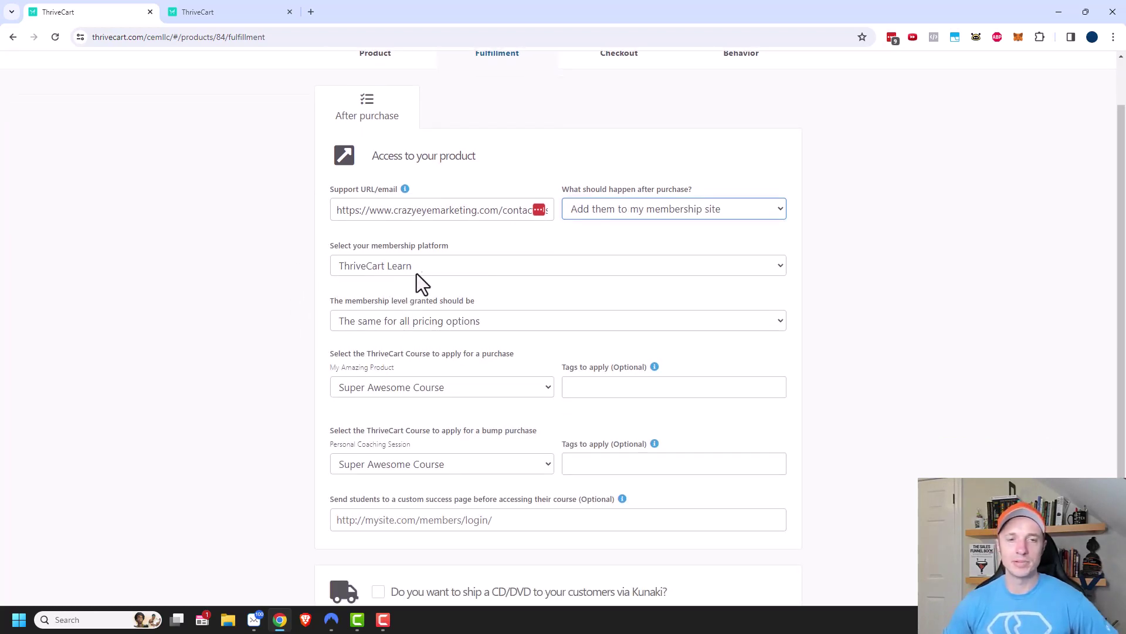
scroll(399, 276, up, 1)
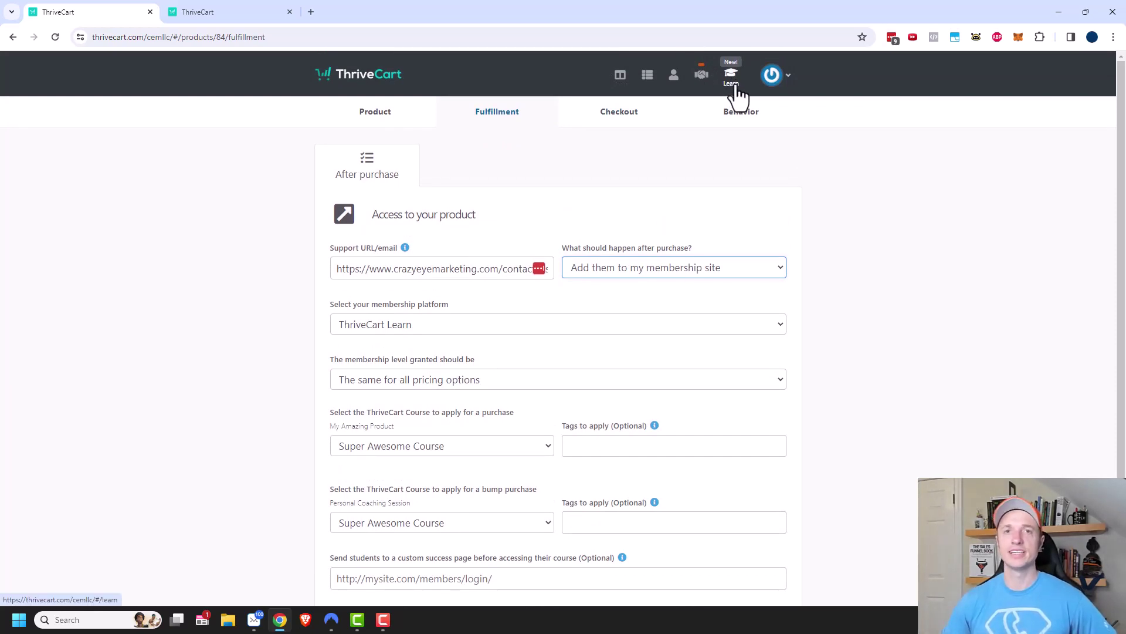
scroll(738, 117, down, 1)
scroll(738, 117, up, 1)
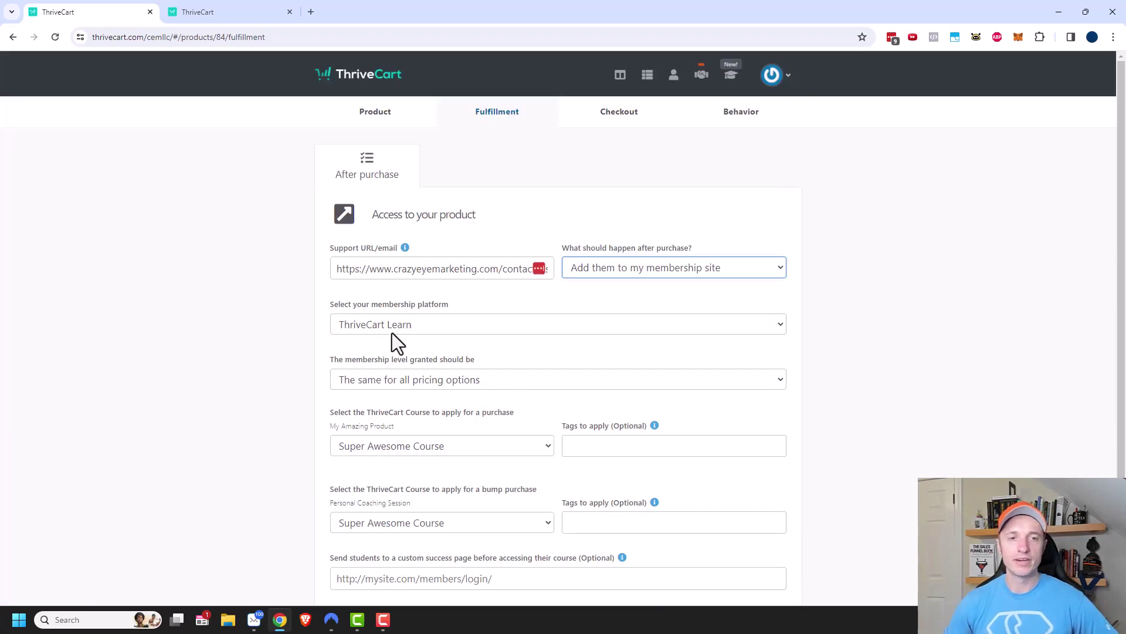
scroll(392, 333, down, 1)
Step: Check the Membership platforms integrations in the account settings open in the other browser tab, and return to the product's fulfillment
click(203, 11)
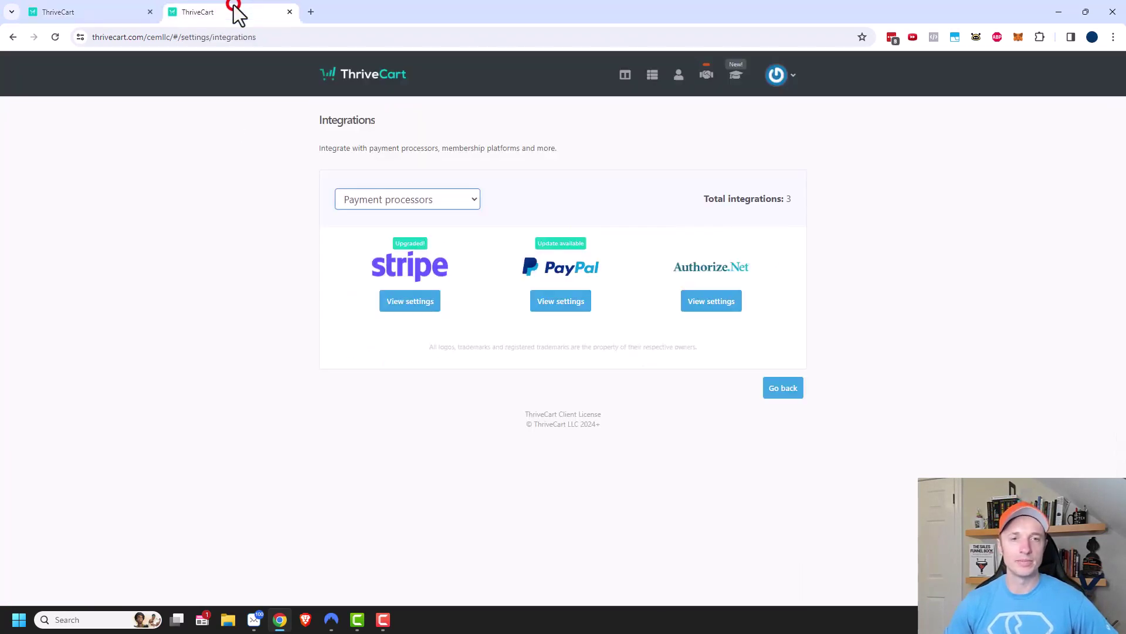
click(436, 196)
click(432, 284)
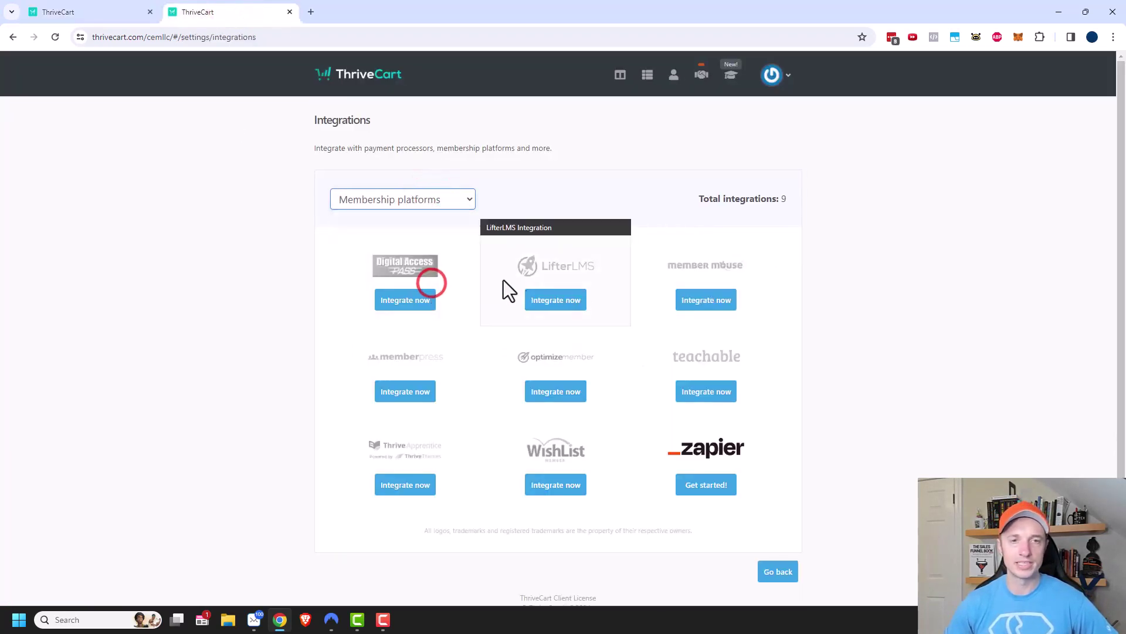
scroll(601, 323, down, 1)
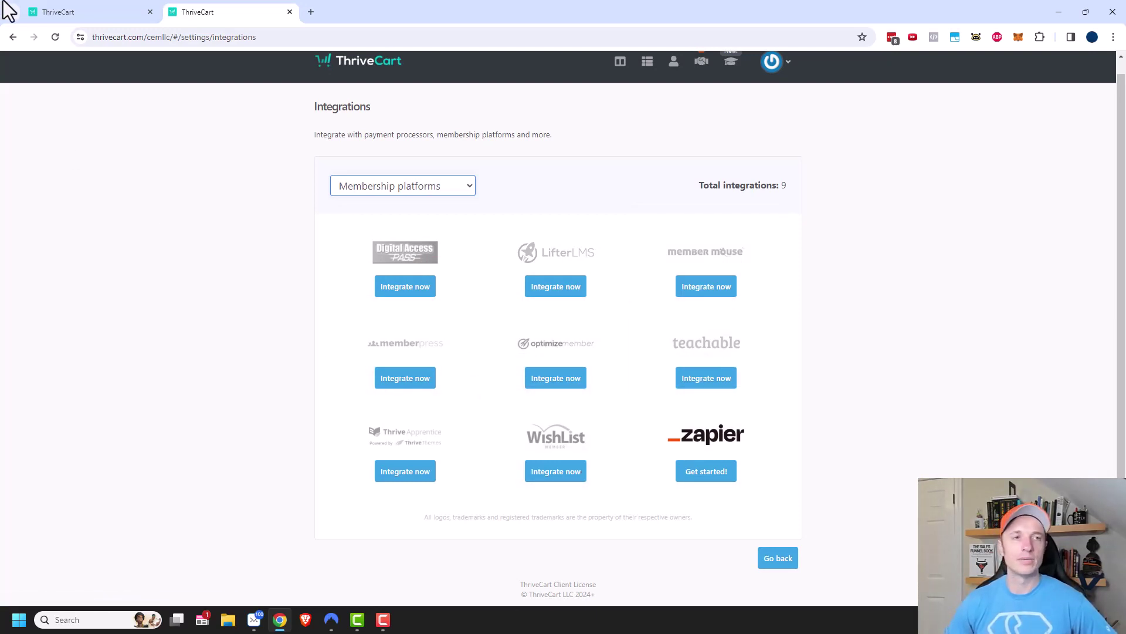
click(65, 13)
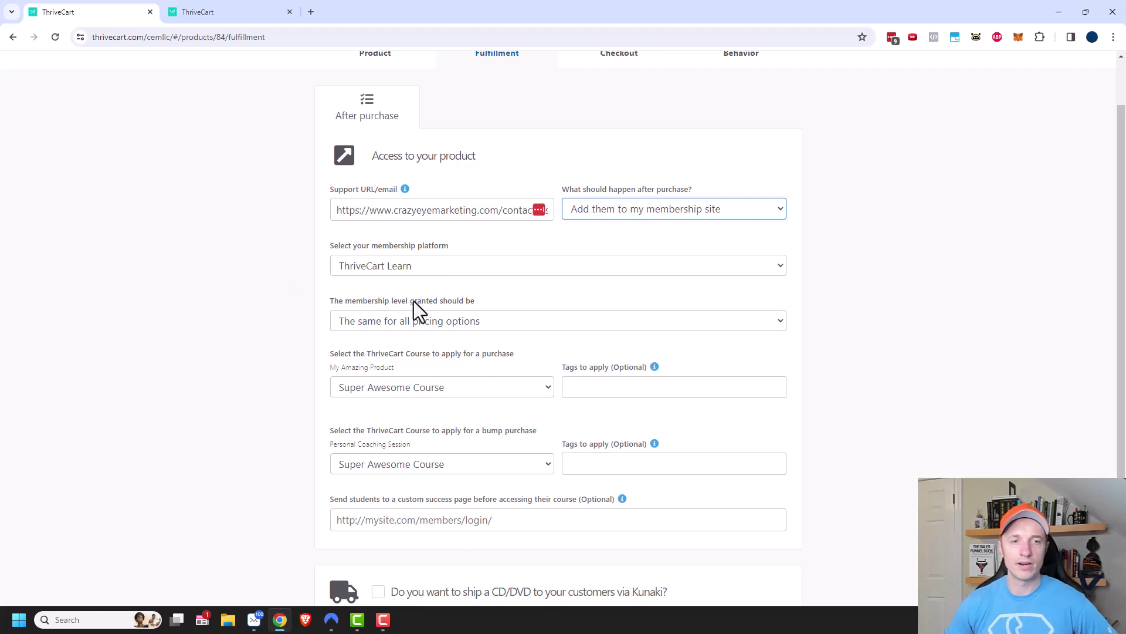
Step: Set the membership level to Different for each pricing option and review the course selections for each option and the bump
scroll(366, 323, down, 1)
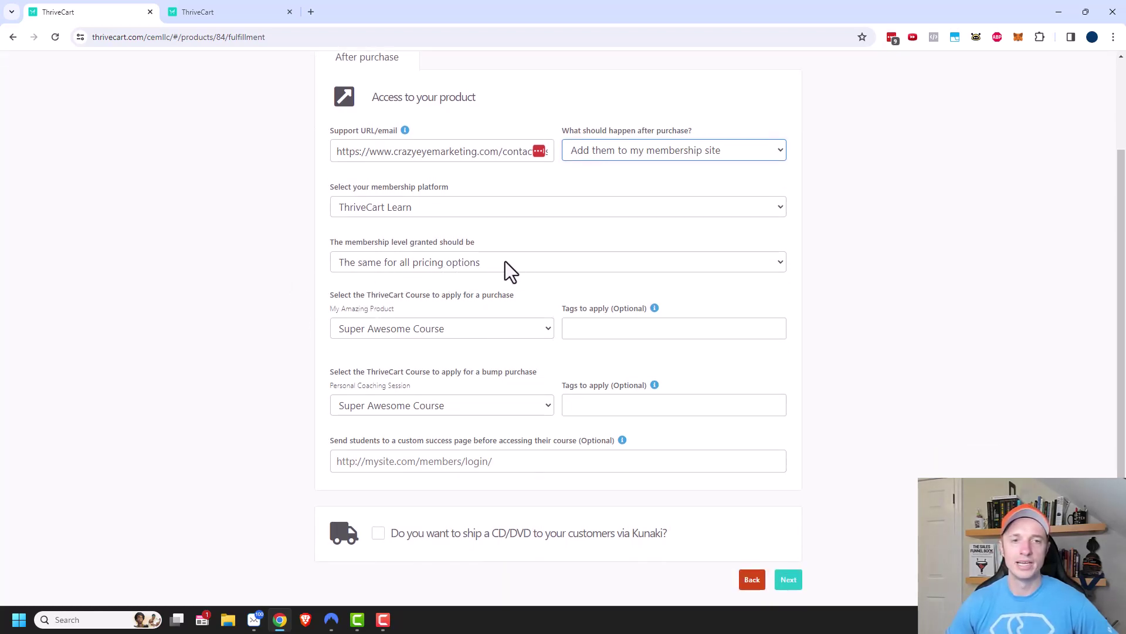
click(482, 259)
click(467, 292)
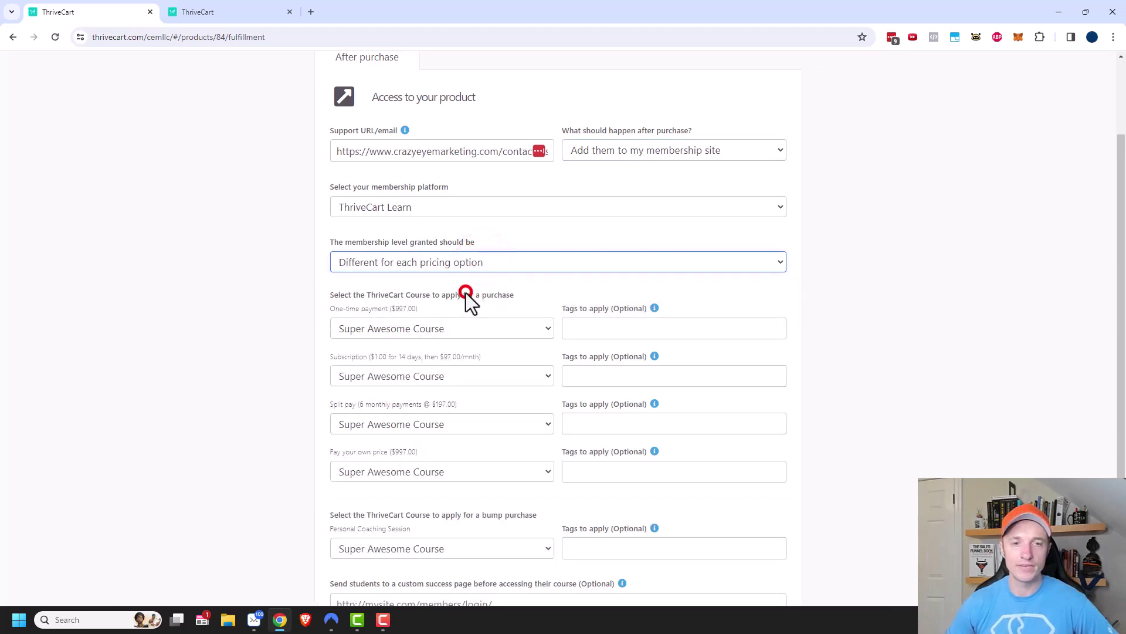
click(549, 376)
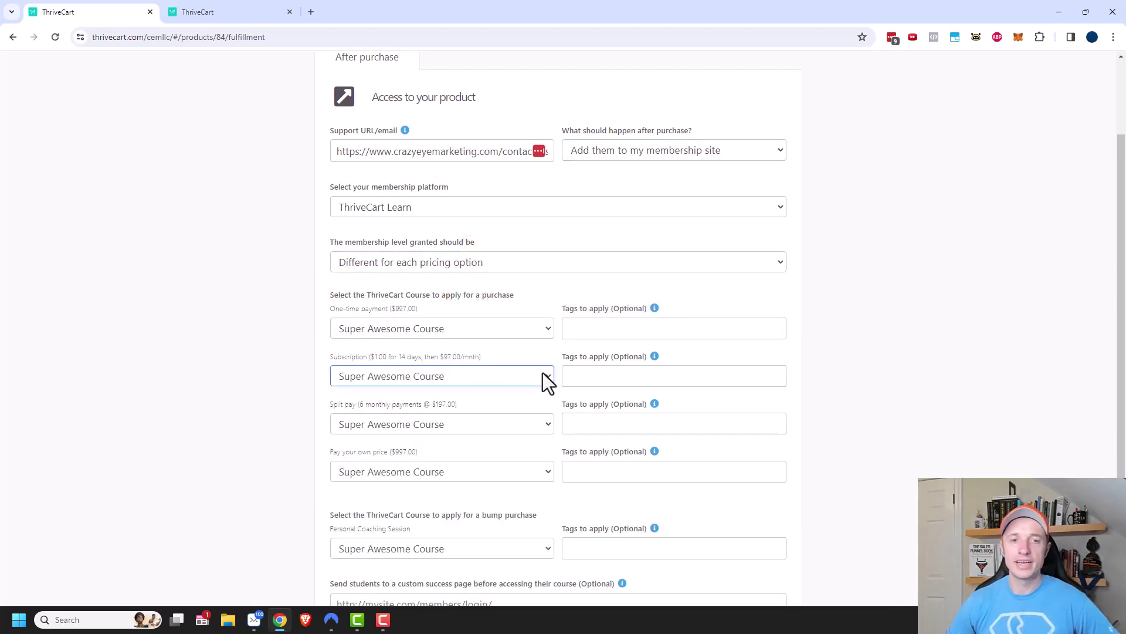
scroll(536, 359, down, 2)
click(552, 297)
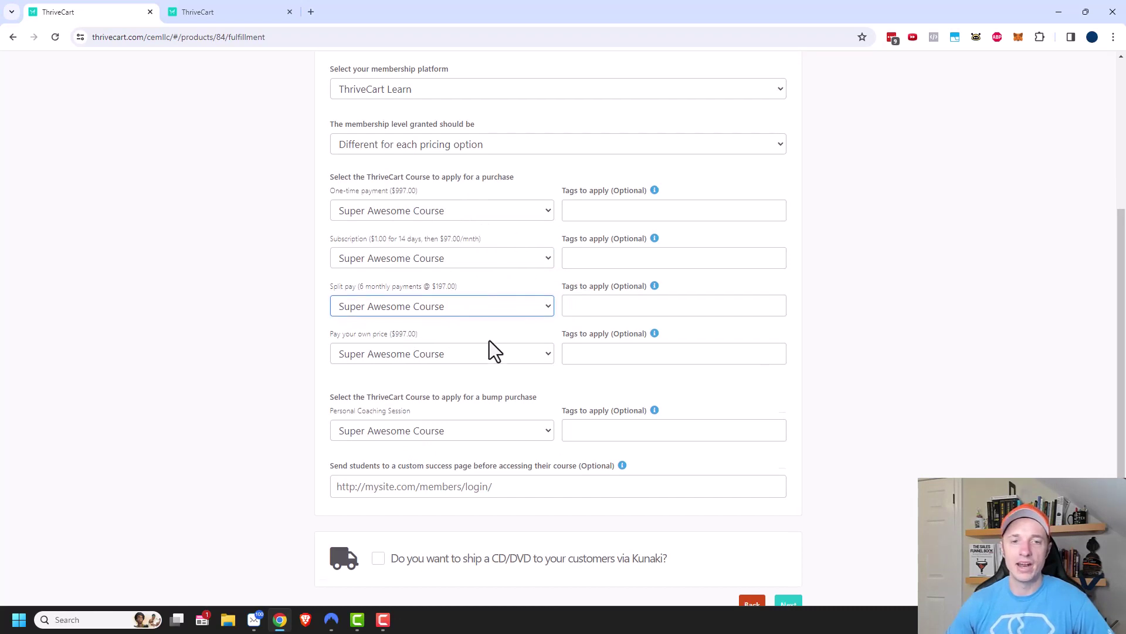
scroll(469, 358, down, 1)
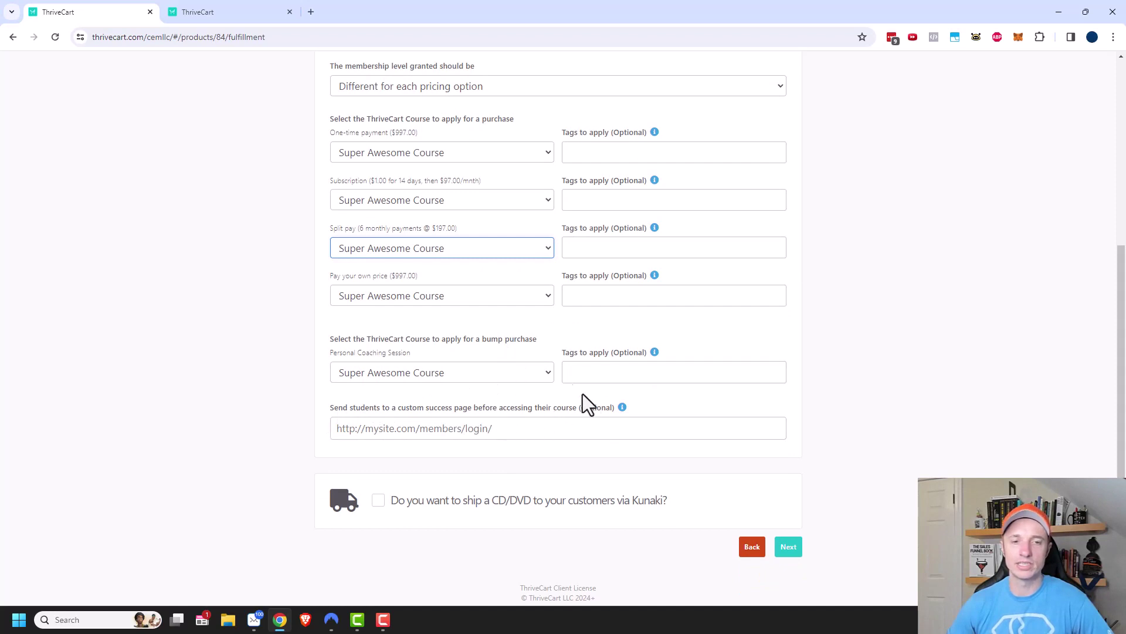
scroll(520, 339, up, 3)
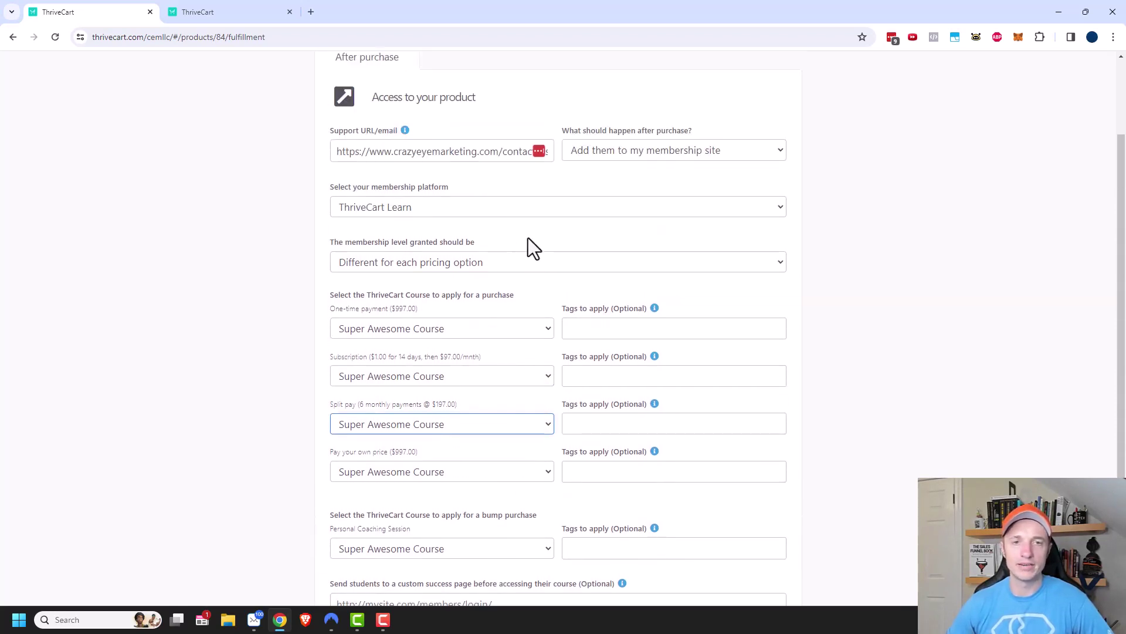
Step: Change the after-purchase action to Send them to a URL, with the success URL the same for all pricing options
click(649, 151)
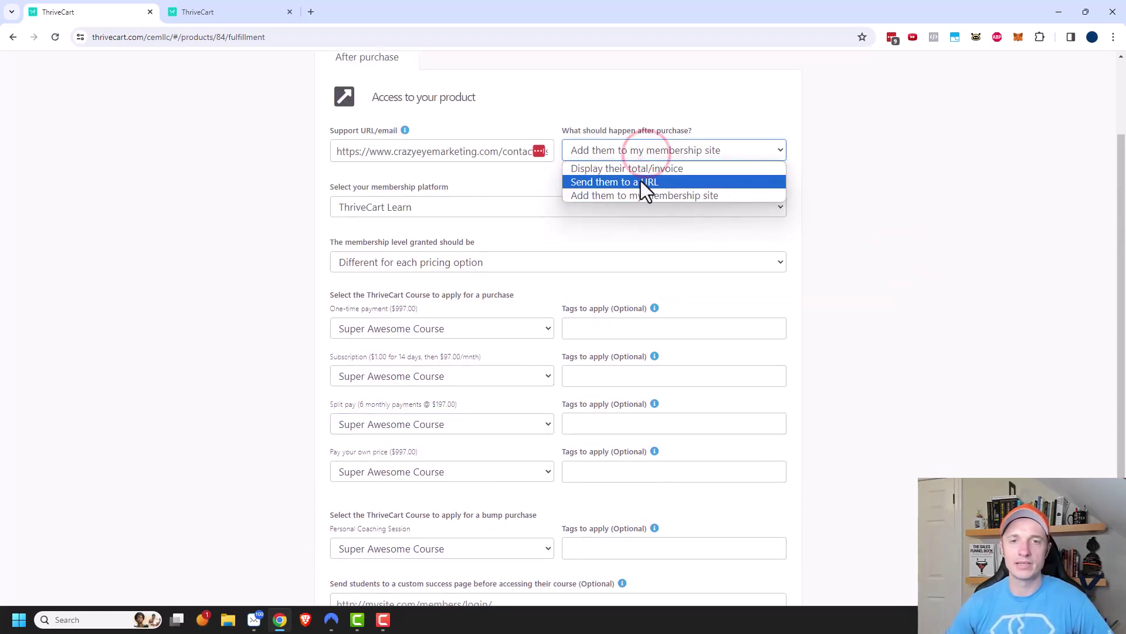
click(639, 183)
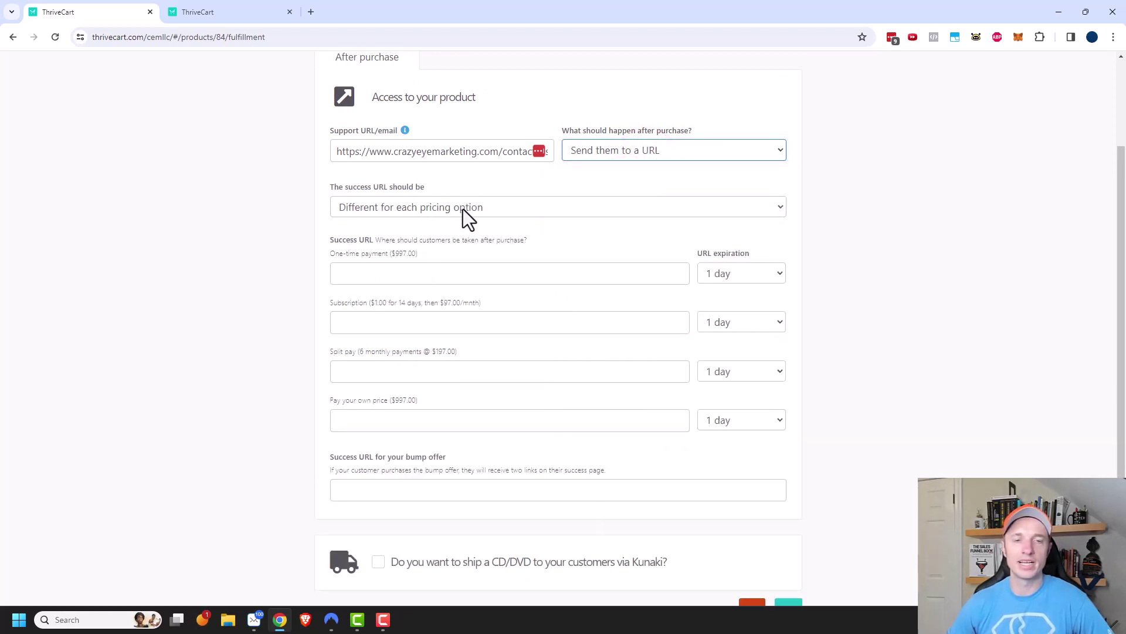
scroll(463, 209, down, 1)
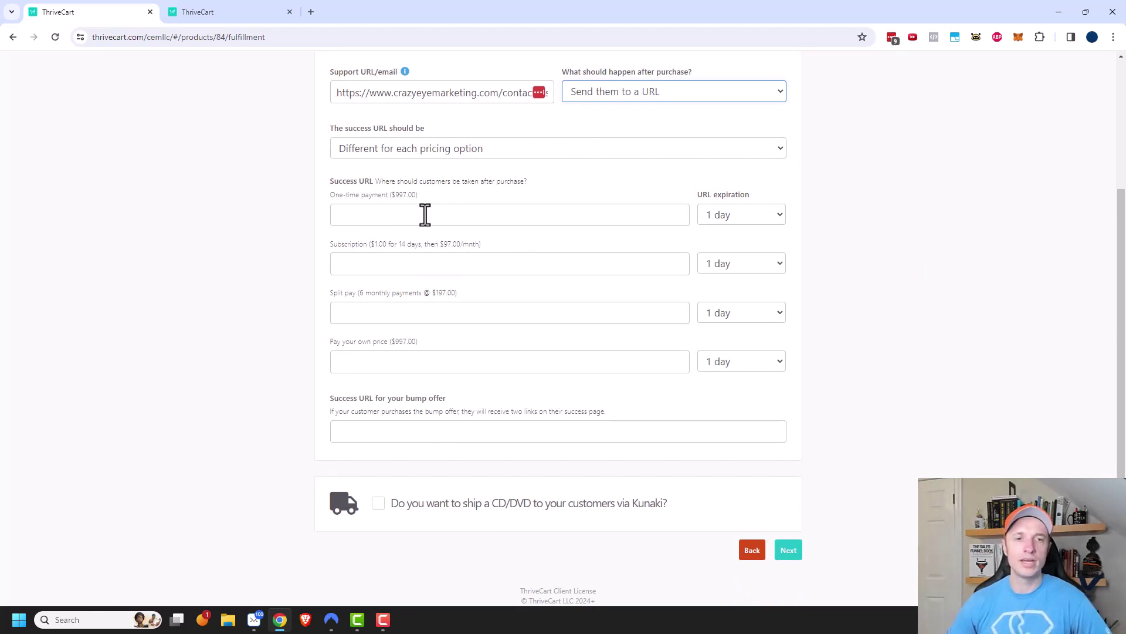
click(473, 146)
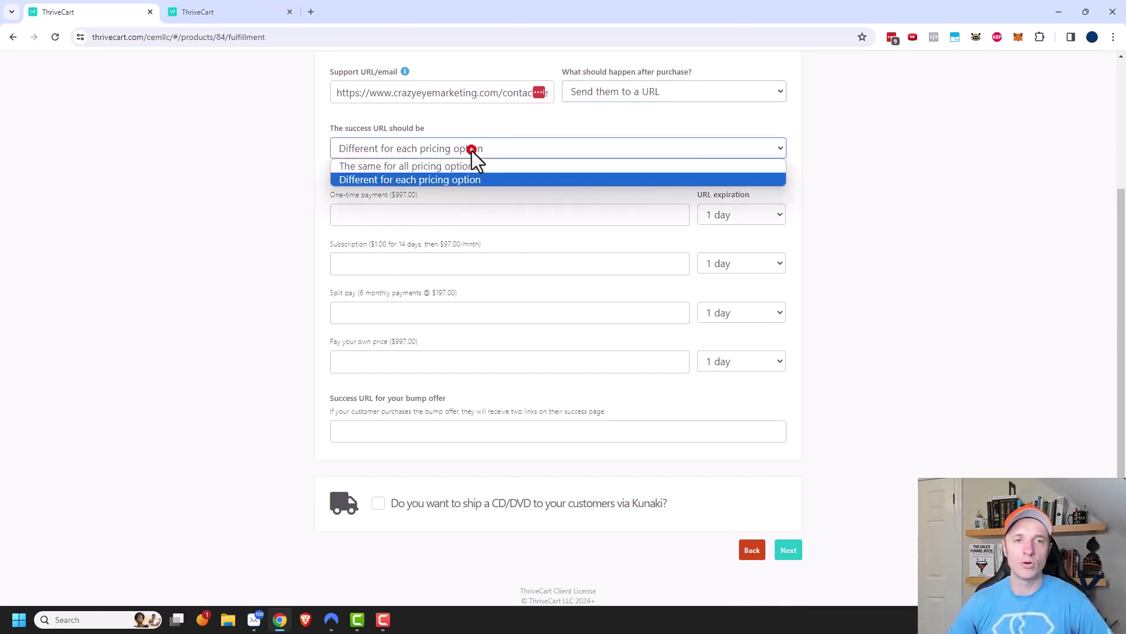
click(471, 164)
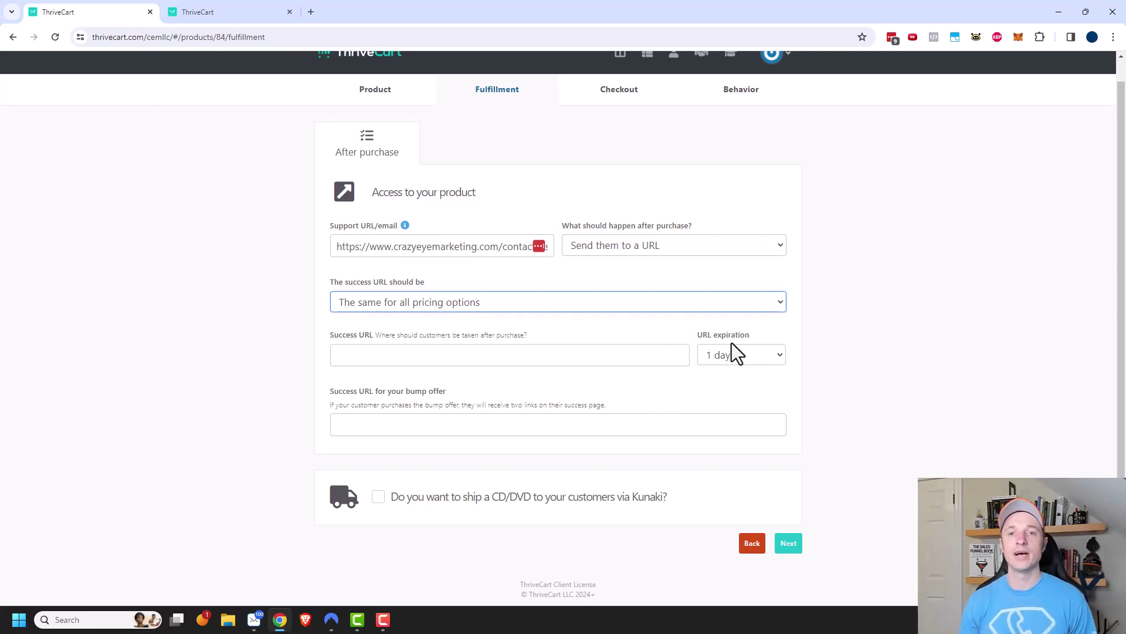
Step: Try both 1 day and Never as the success URL's expiration, ending with Never
click(746, 354)
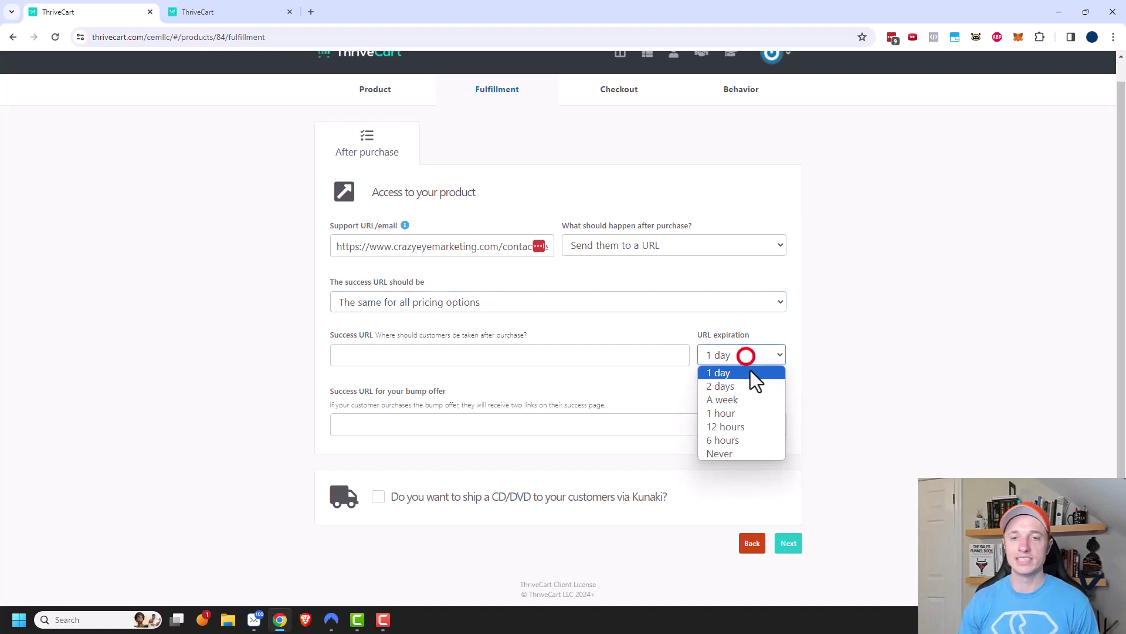
click(721, 453)
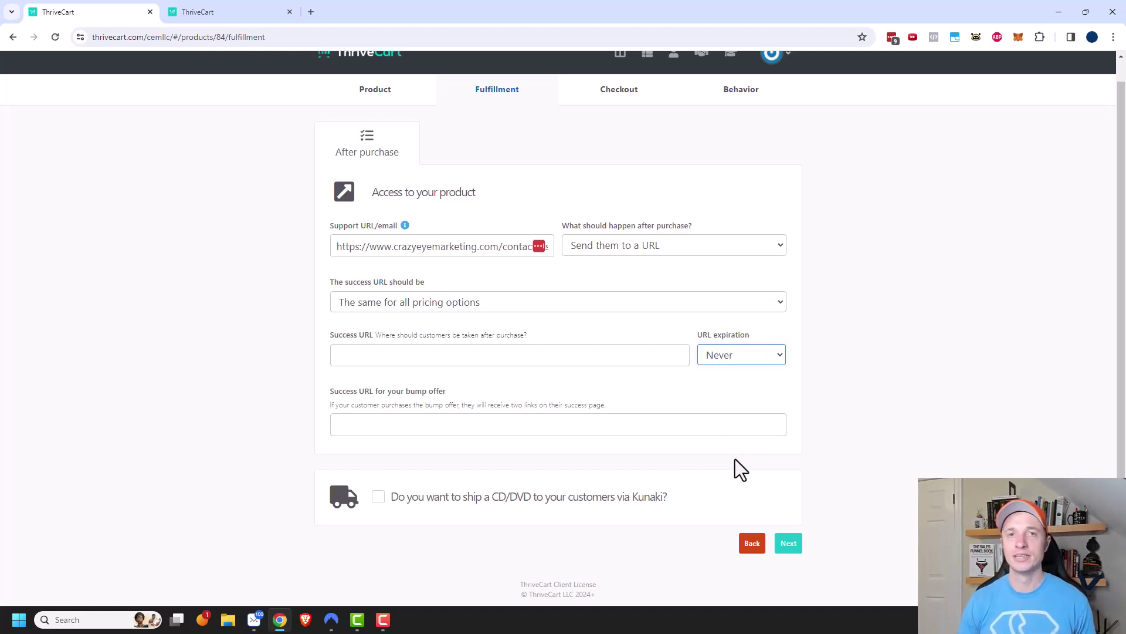
click(742, 349)
click(741, 372)
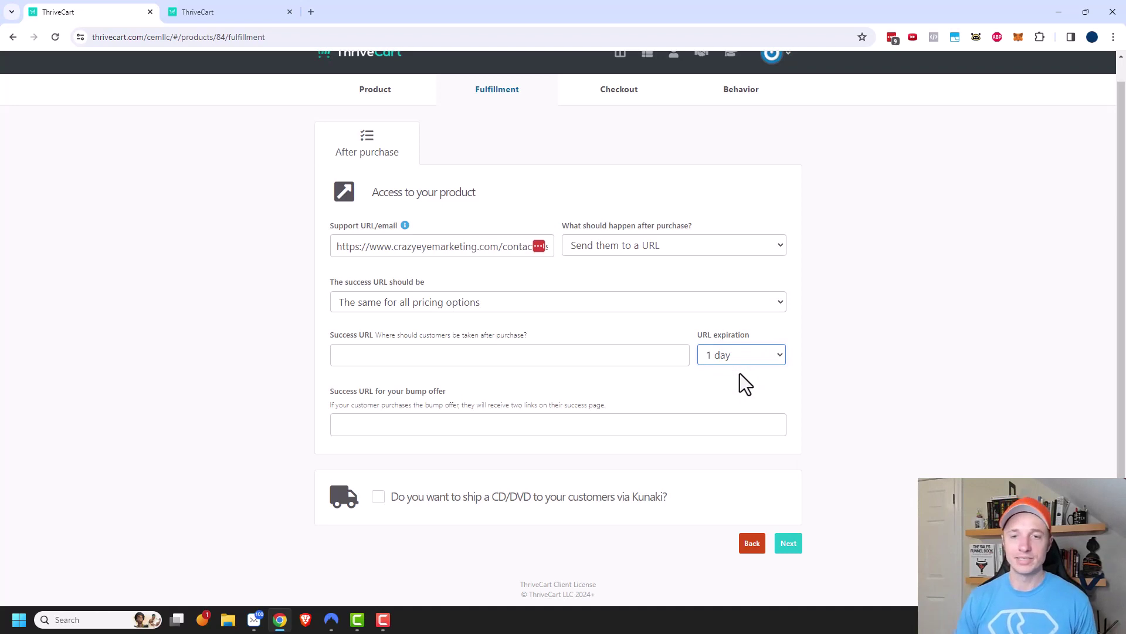
click(740, 355)
click(736, 454)
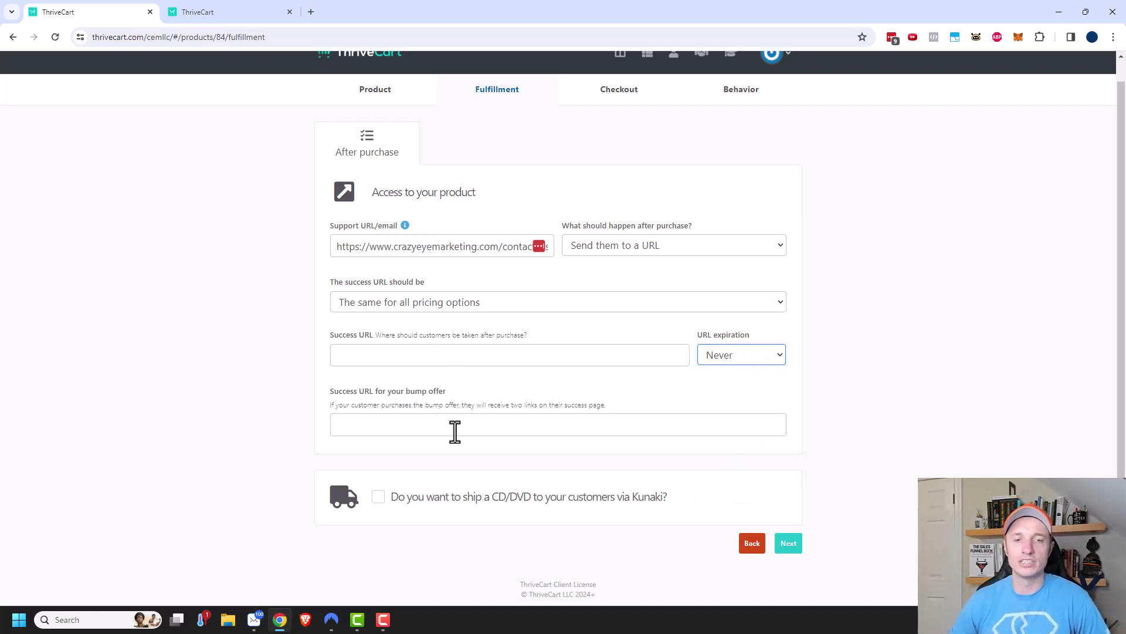
Step: Set the after-purchase action to Display their total/invoice and enable shipping a CD/DVD to customers via Kunaki
click(621, 247)
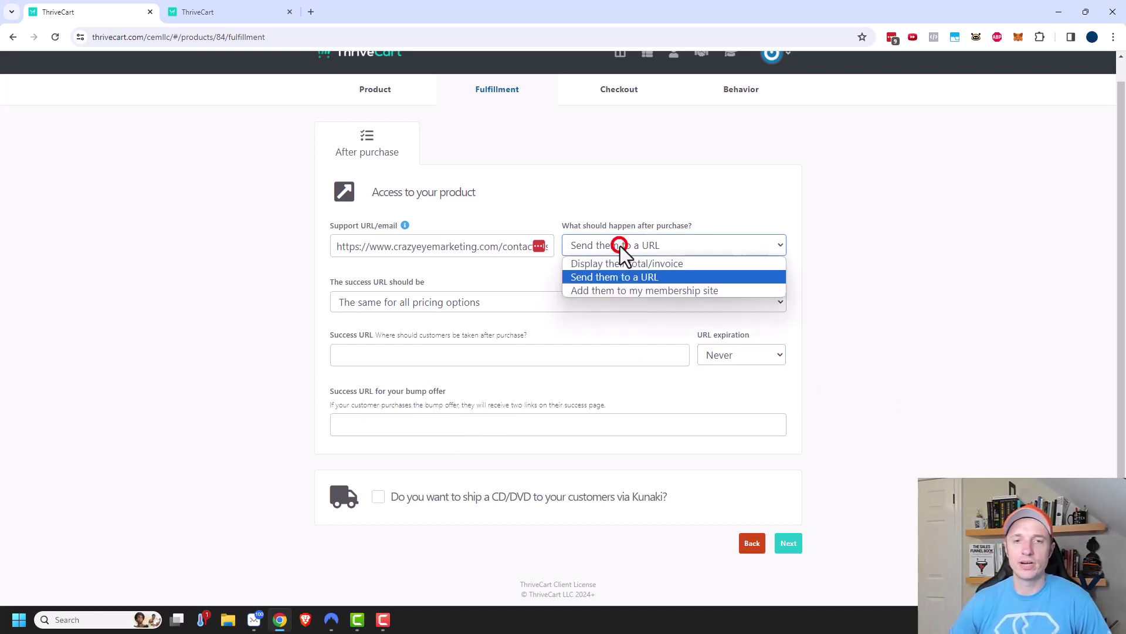
click(610, 265)
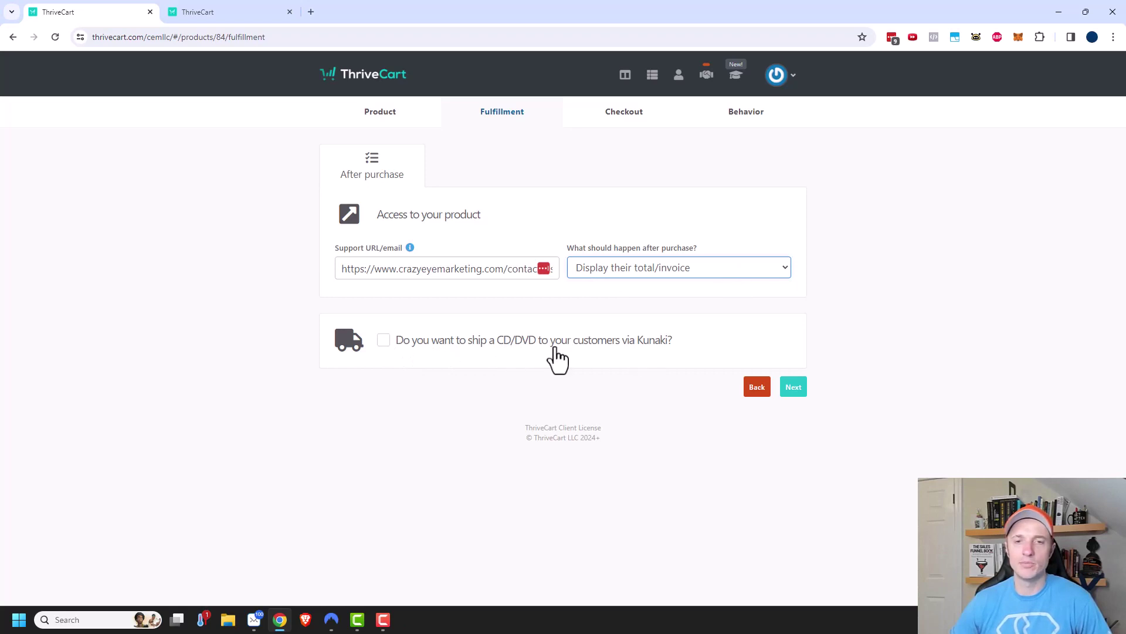
click(385, 343)
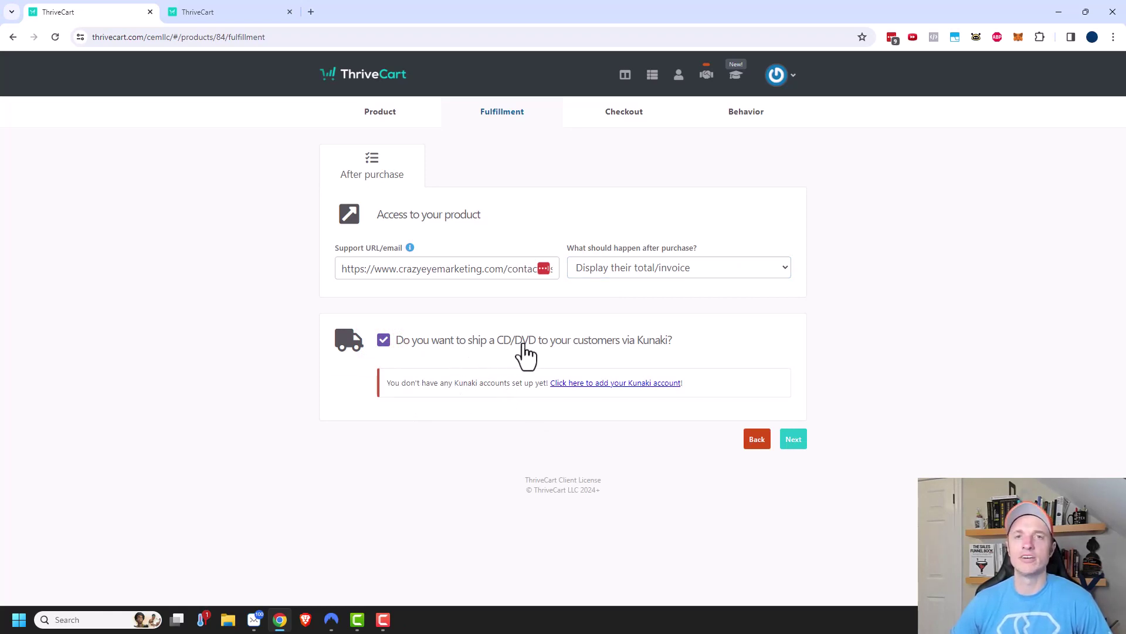
Step: Turn off shipping a CD/DVD to customers via Kunaki and continue to the checkout design settings
click(384, 341)
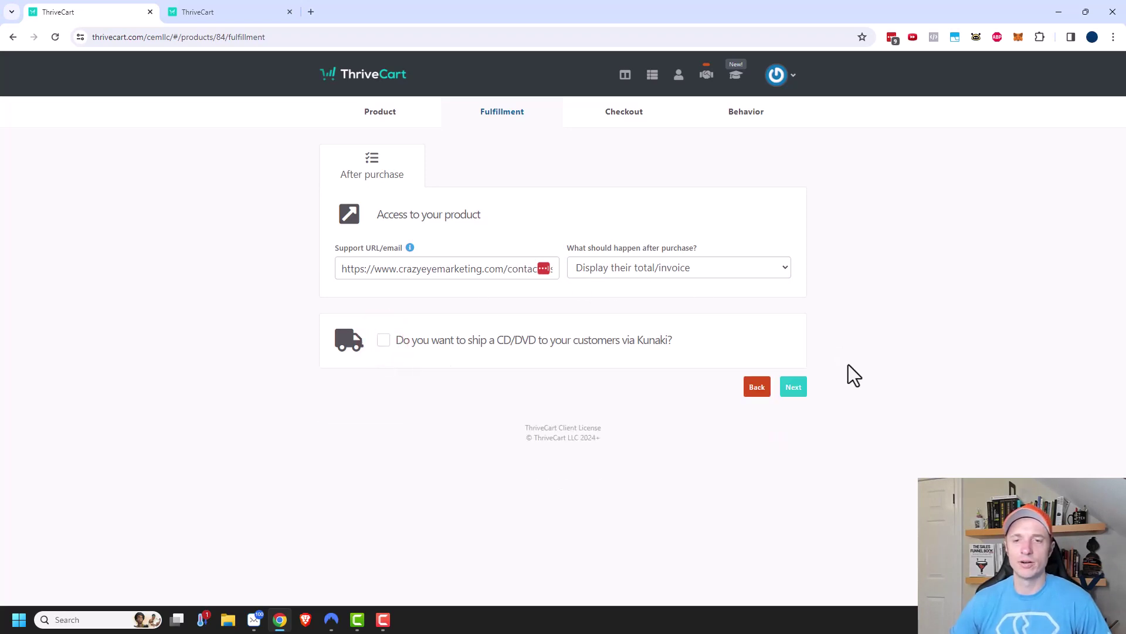
click(794, 388)
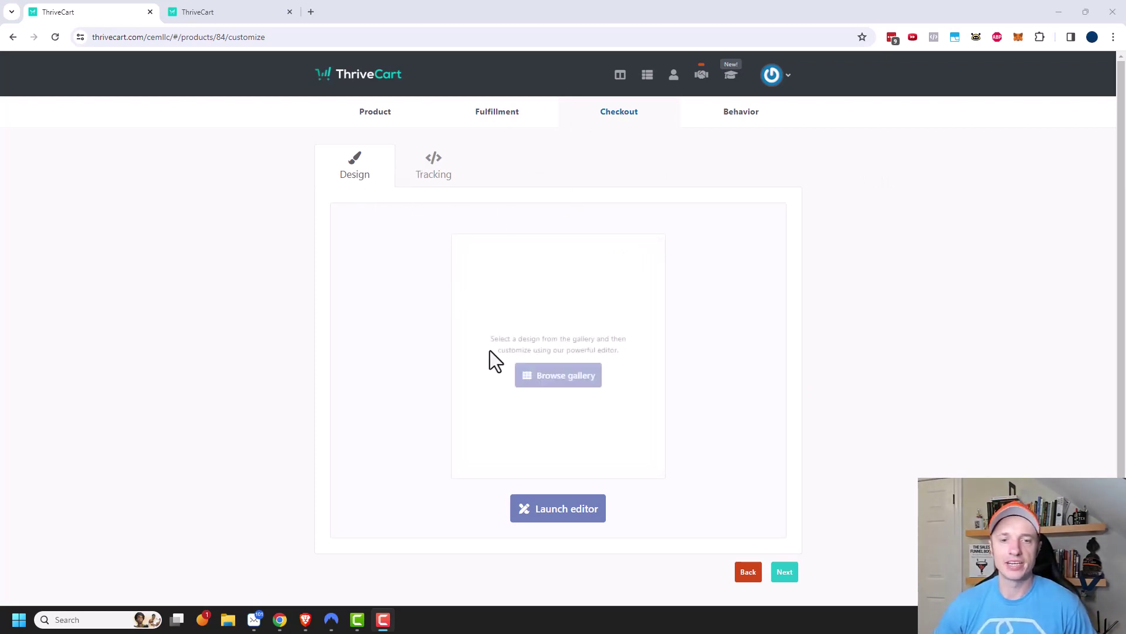
Step: Browse the checkout design gallery and select the boxed "Ratione Ex Dolore Hic At Et" template
click(567, 380)
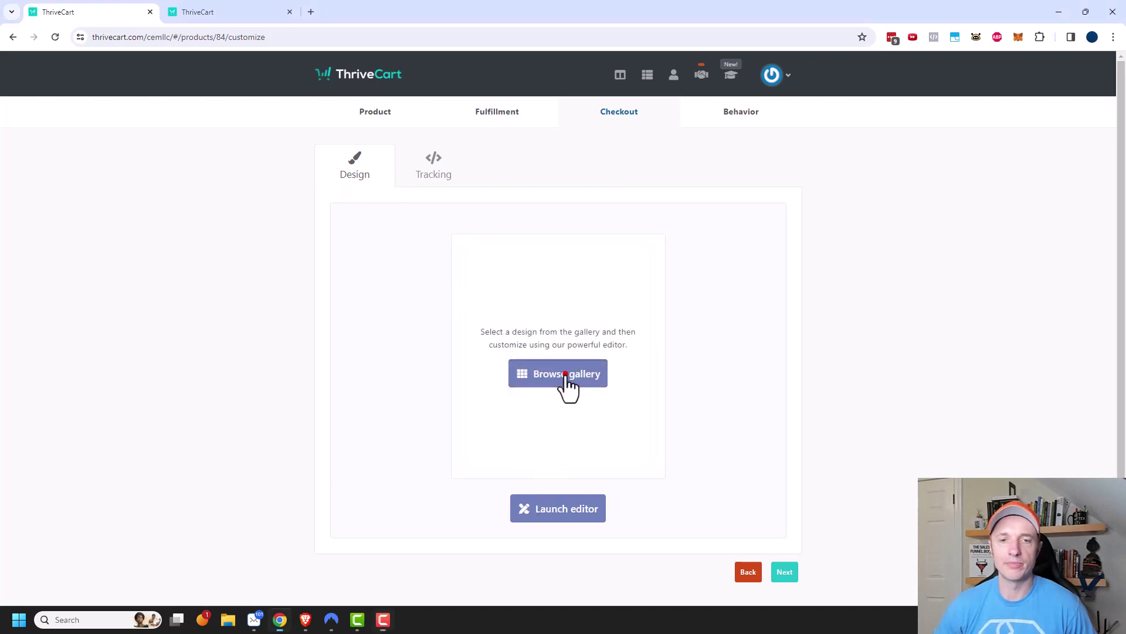
click(589, 248)
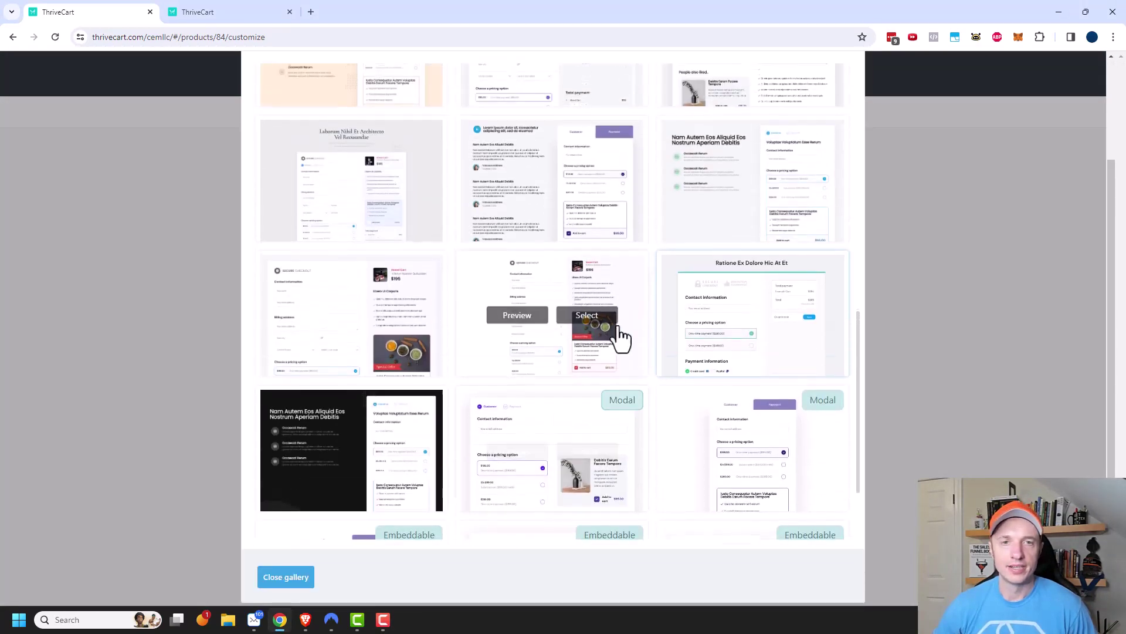
scroll(586, 340, up, 10)
scroll(612, 333, up, 2)
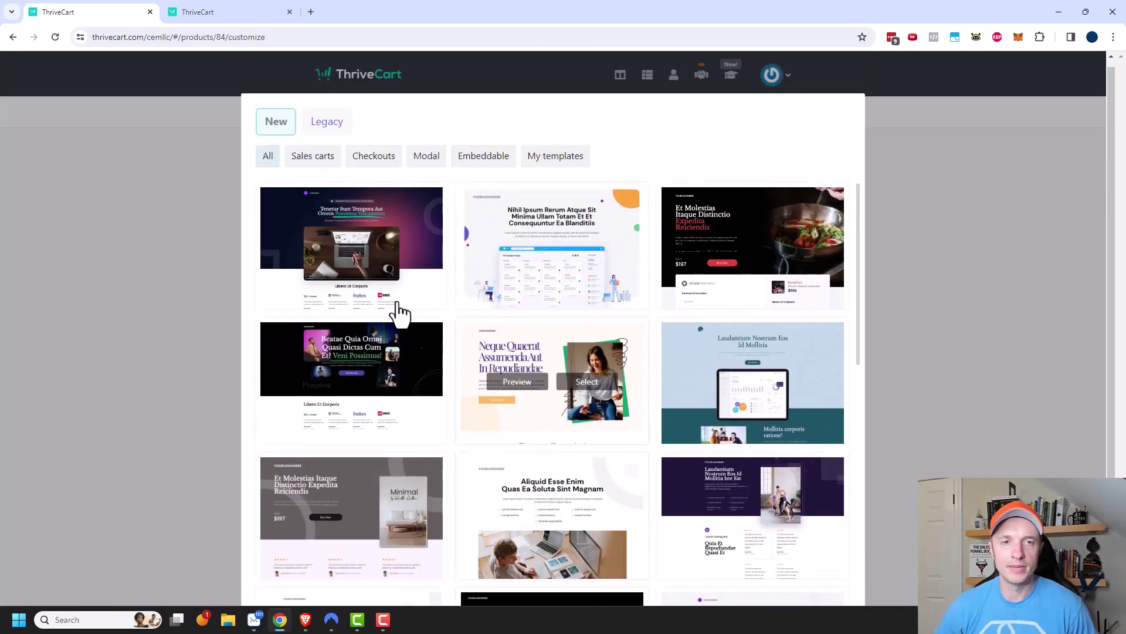
scroll(729, 307, down, 1)
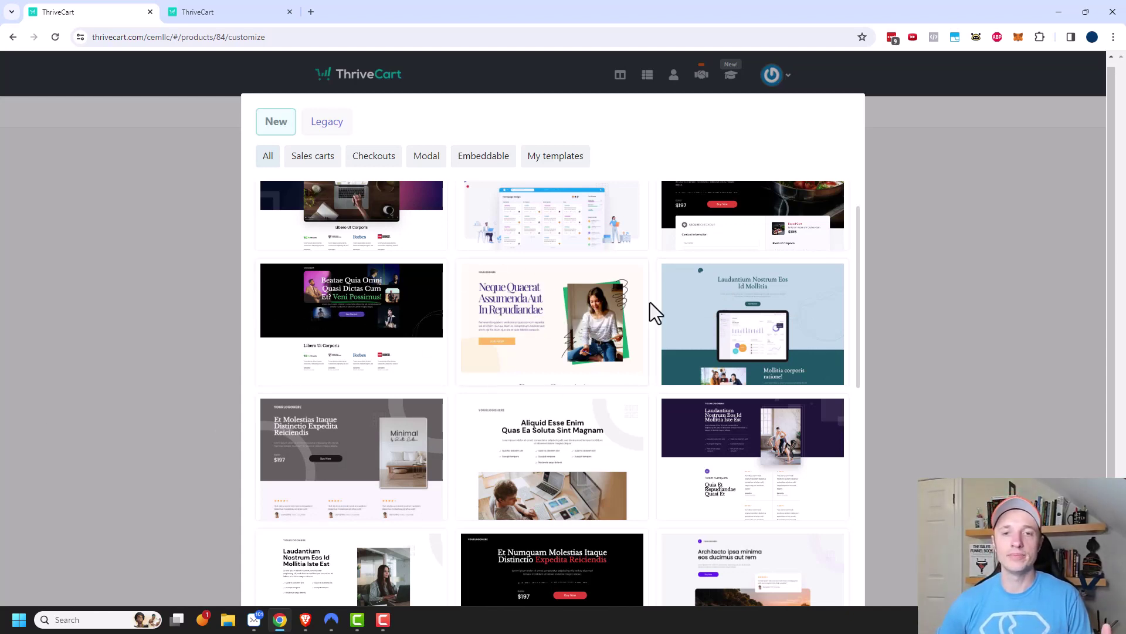
scroll(650, 302, down, 7)
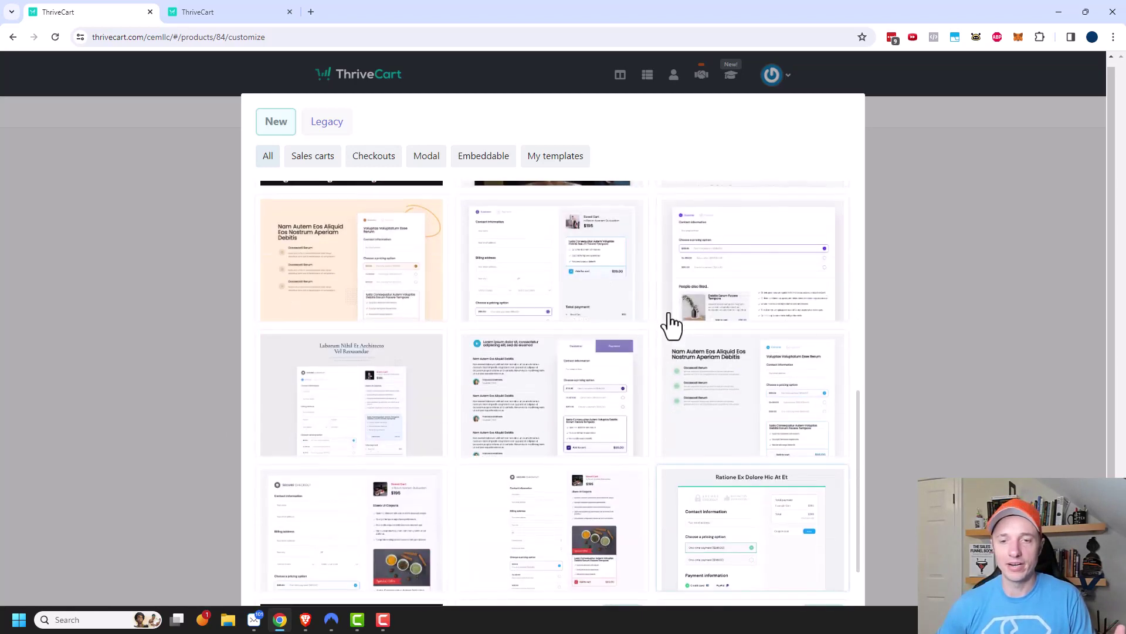
scroll(673, 326, down, 3)
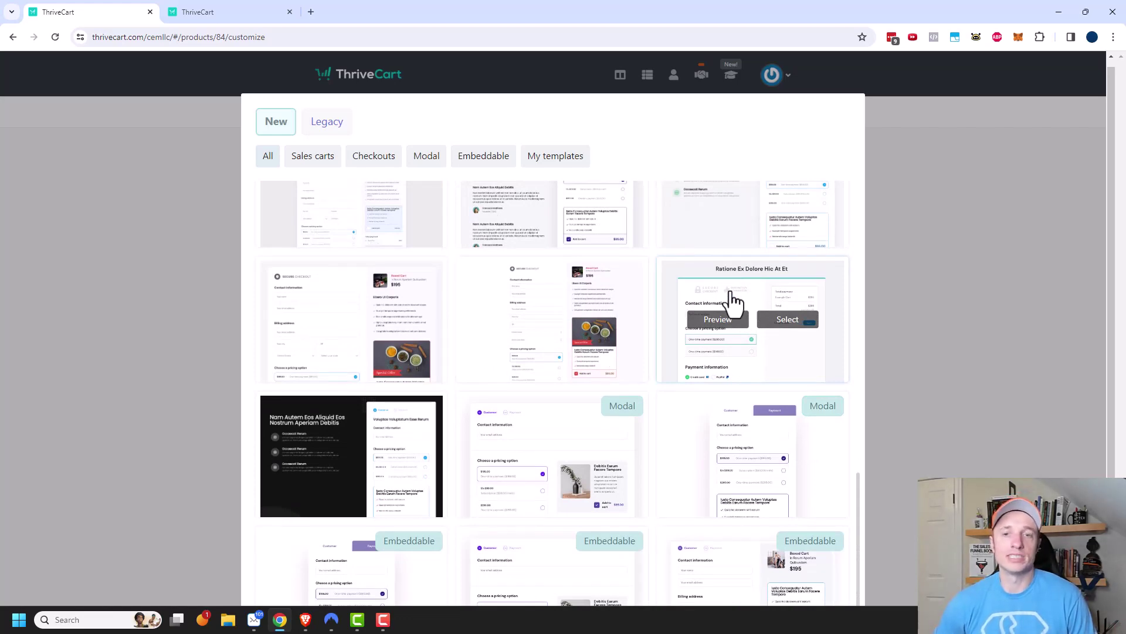
click(793, 321)
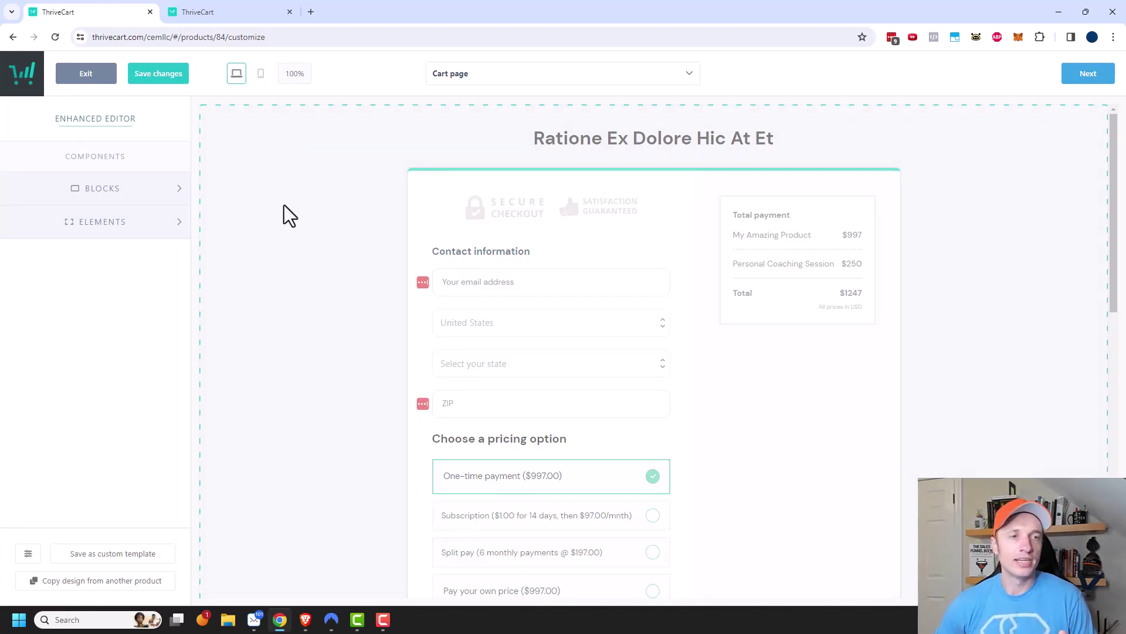
Step: Review the block categories and the content and structure elements that can be added to the cart page
click(100, 199)
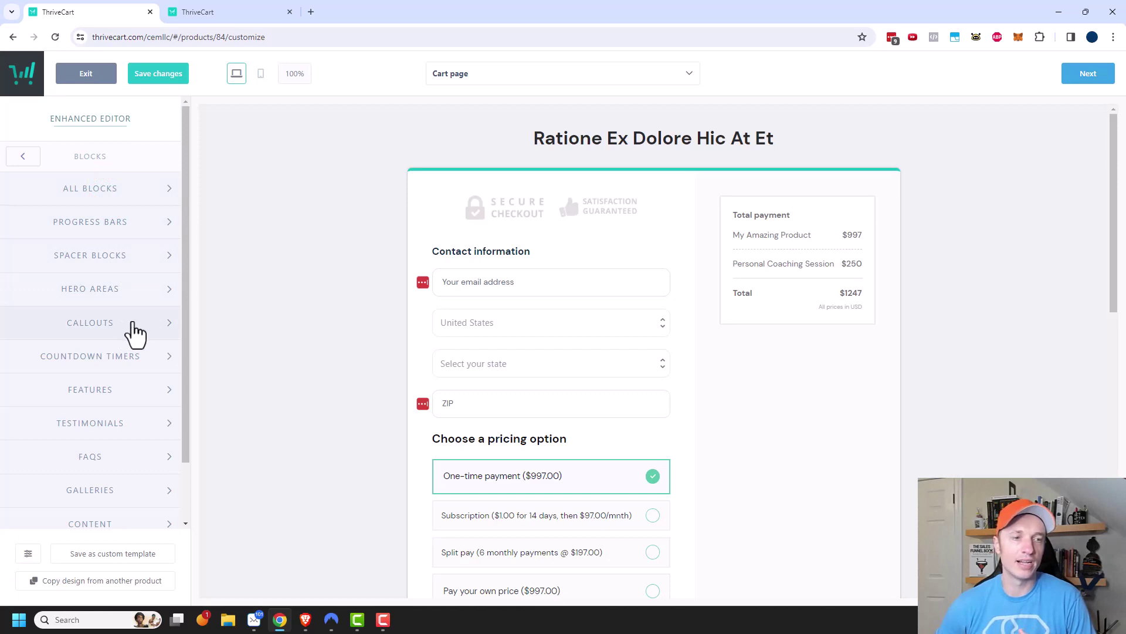
scroll(128, 328, down, 1)
scroll(132, 376, down, 1)
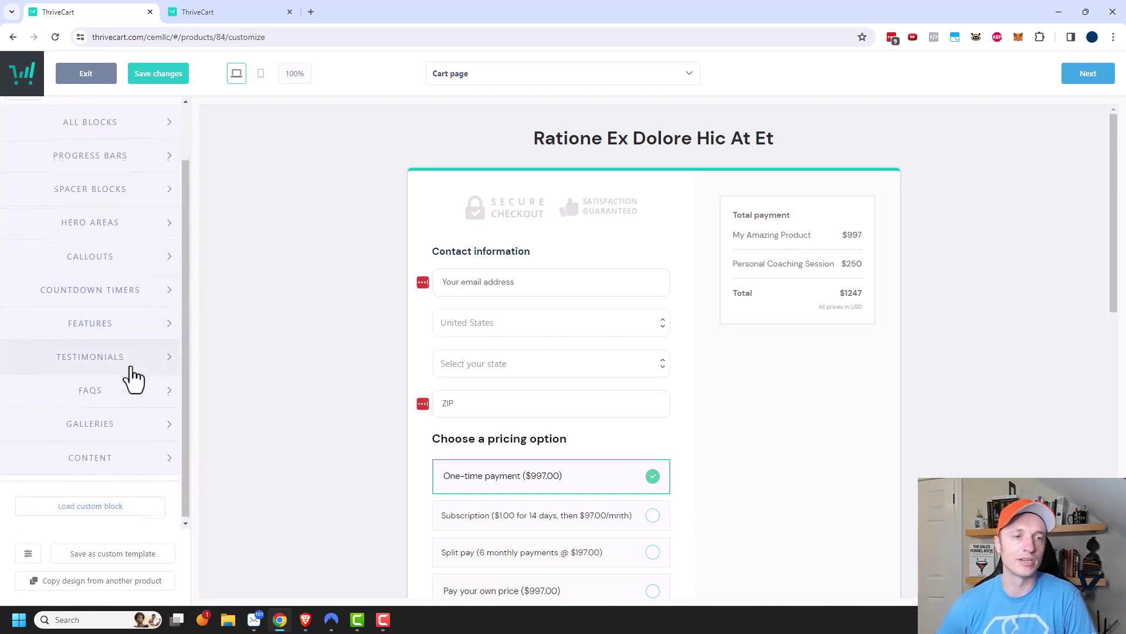
scroll(88, 247, up, 2)
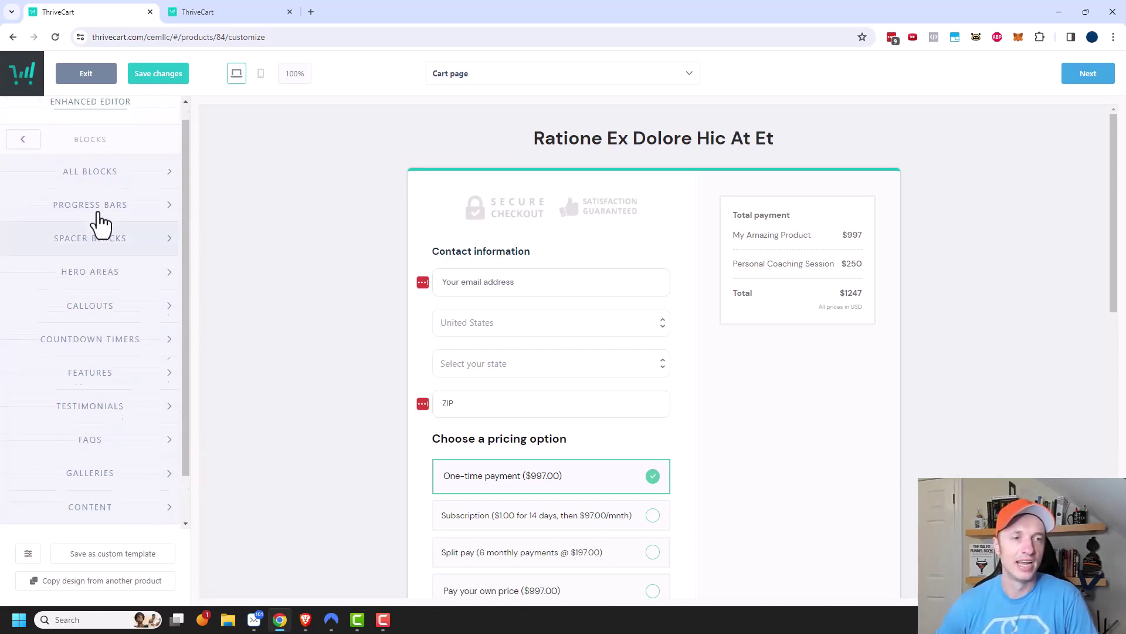
click(22, 155)
click(107, 231)
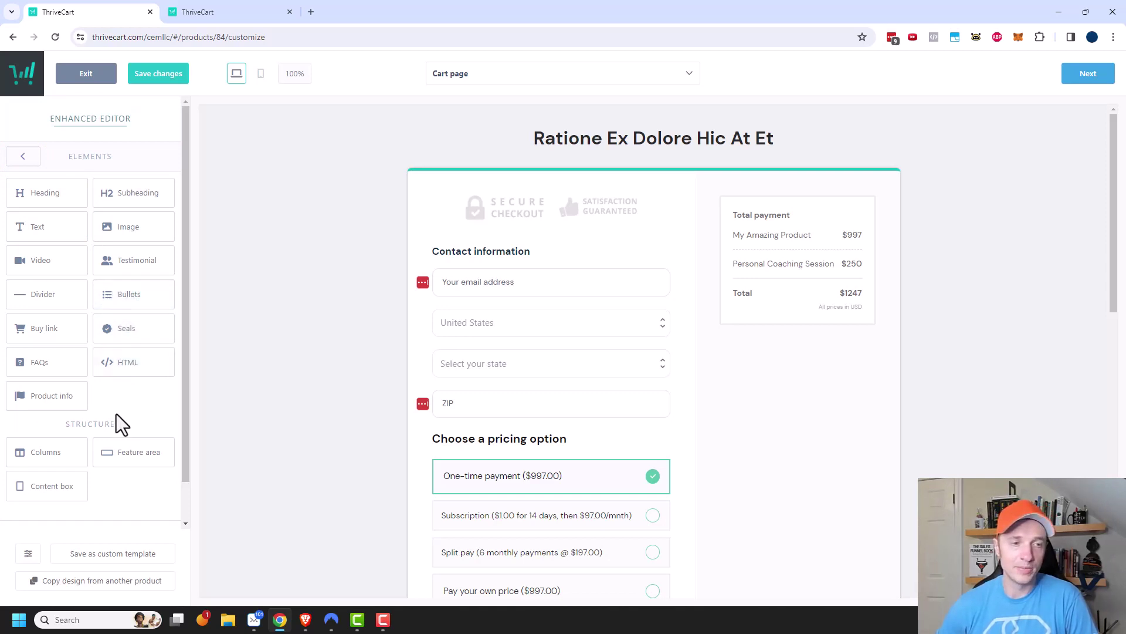
scroll(52, 396, down, 1)
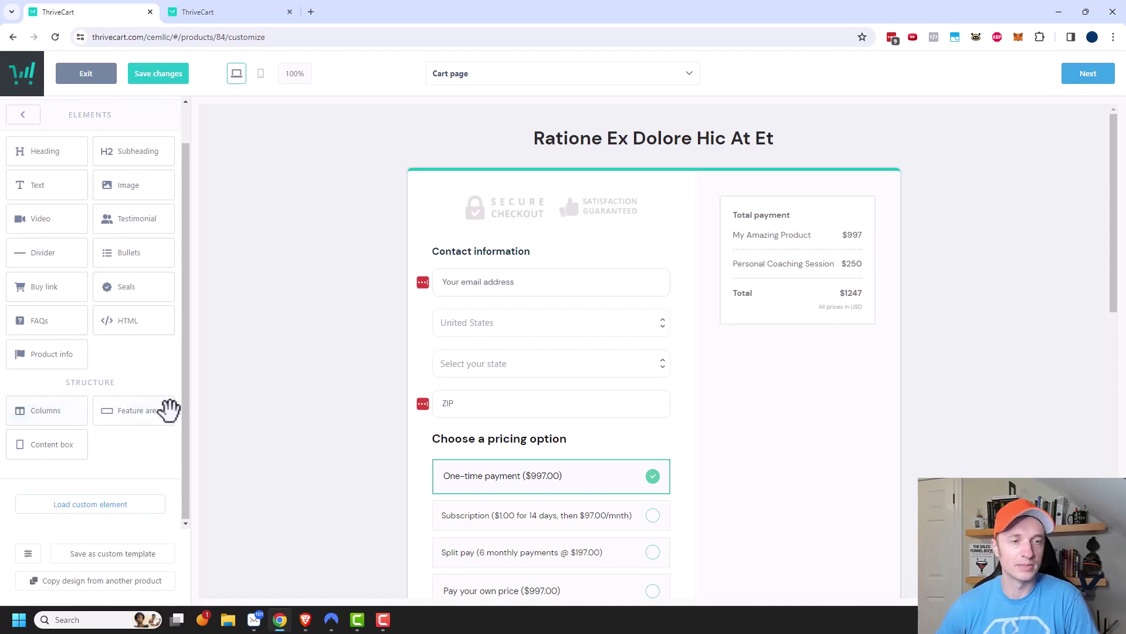
drag(57, 446, 1001, 170)
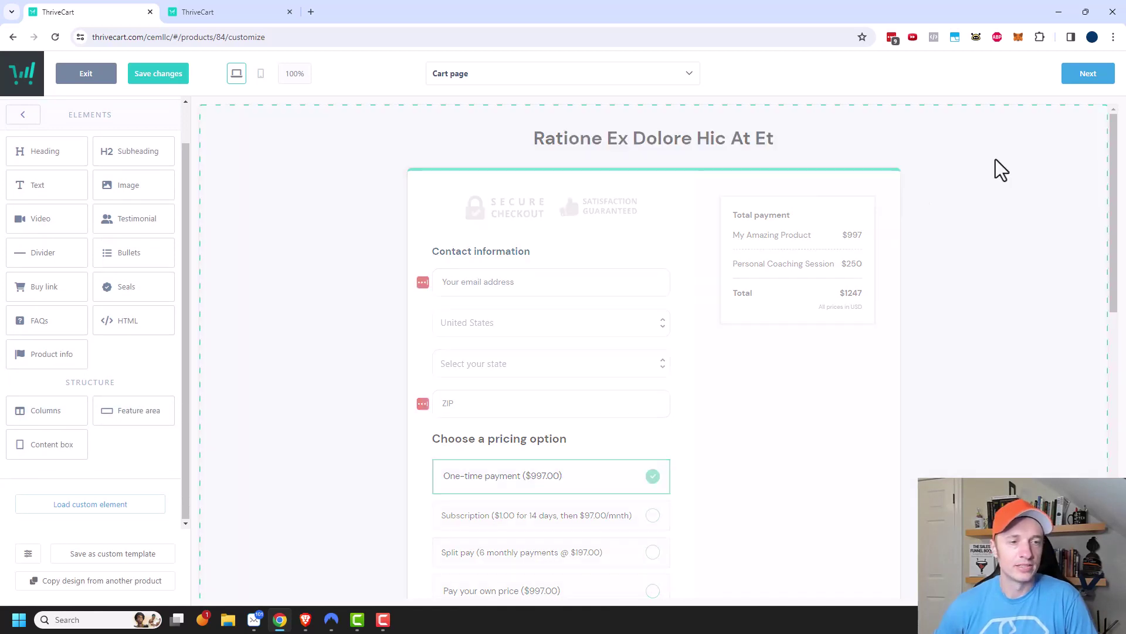
drag(250, 183, 50, 135)
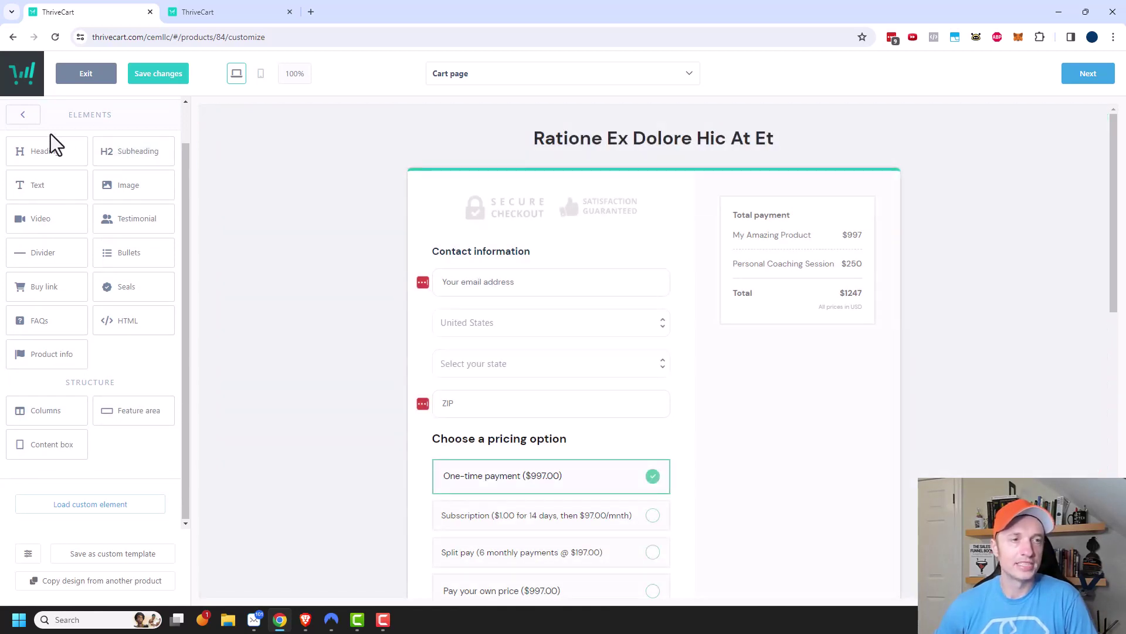
click(24, 117)
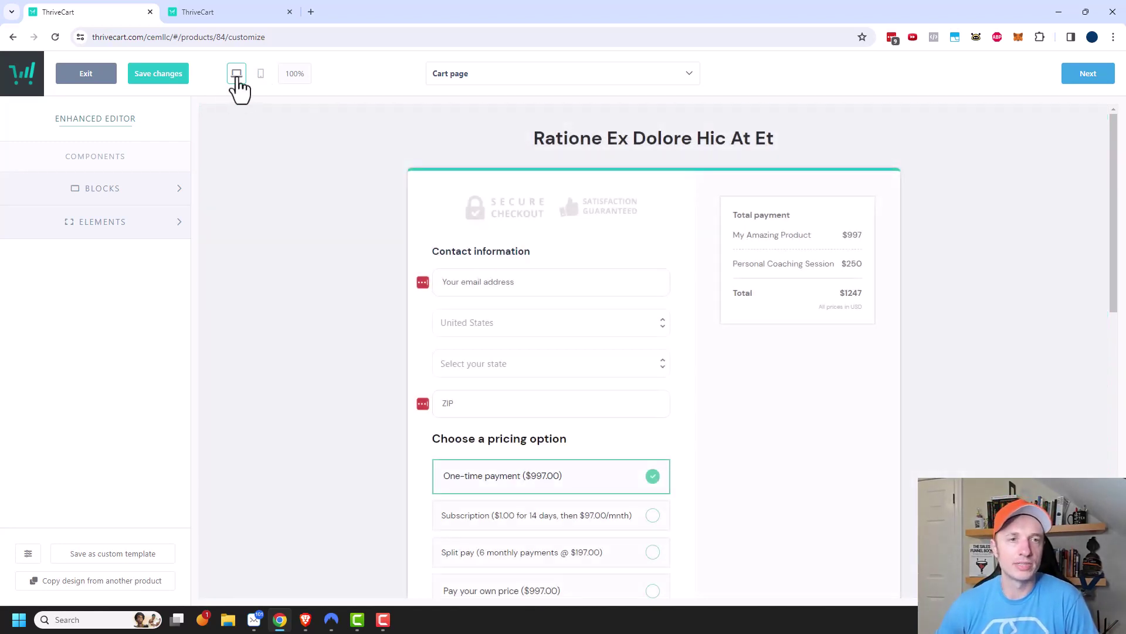
Step: Preview the cart page's mobile layout through its pricing options and payment information
click(261, 74)
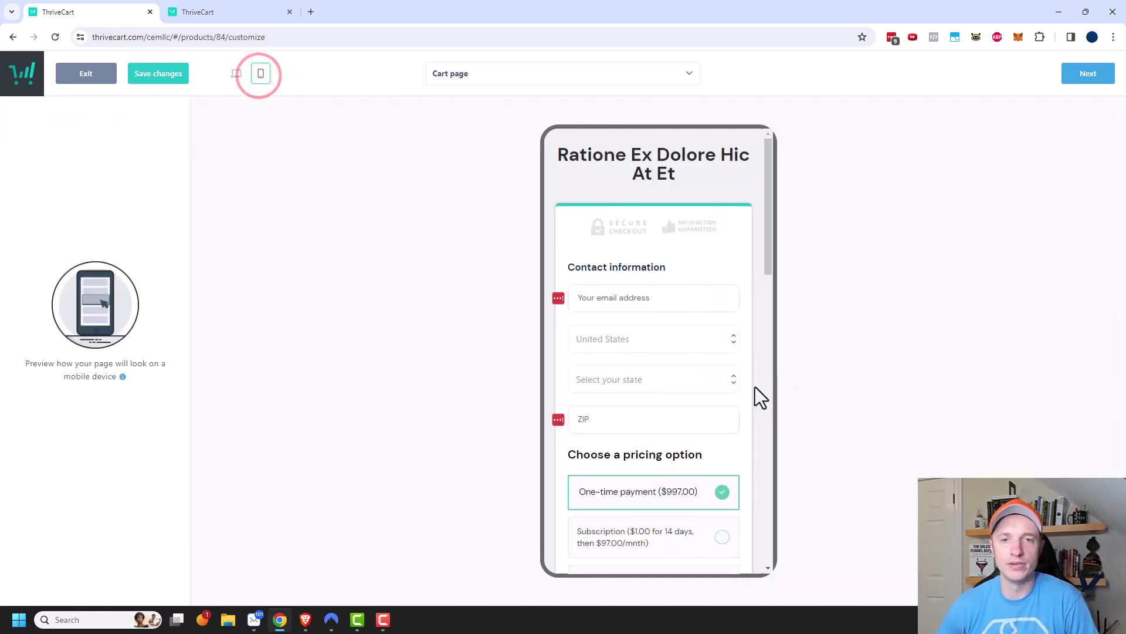
scroll(697, 308, down, 5)
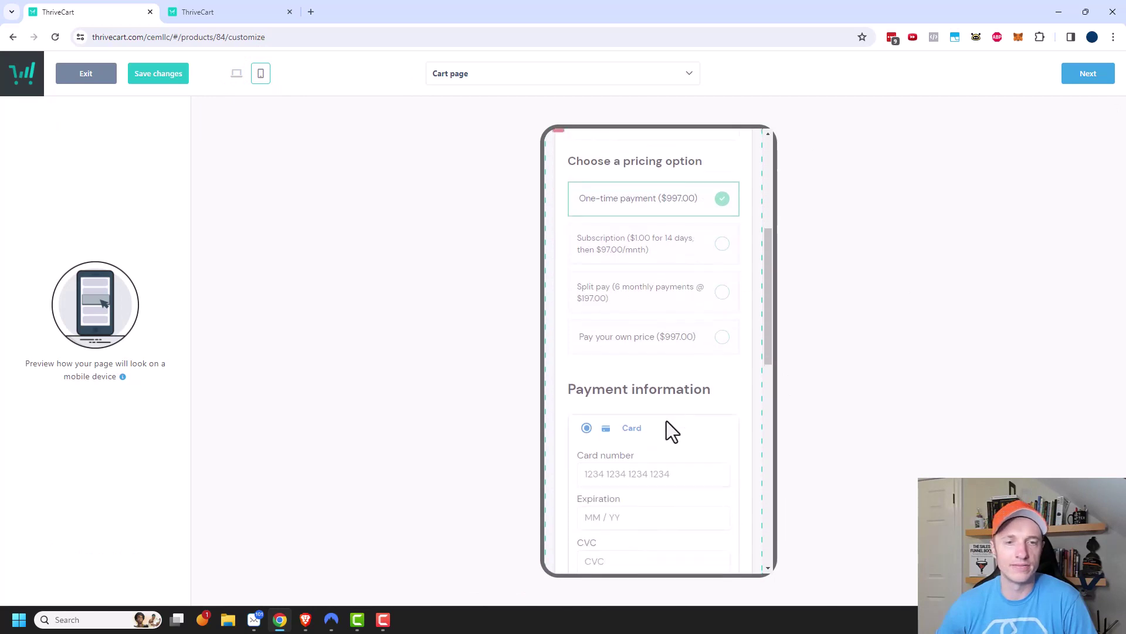
scroll(667, 421, up, 5)
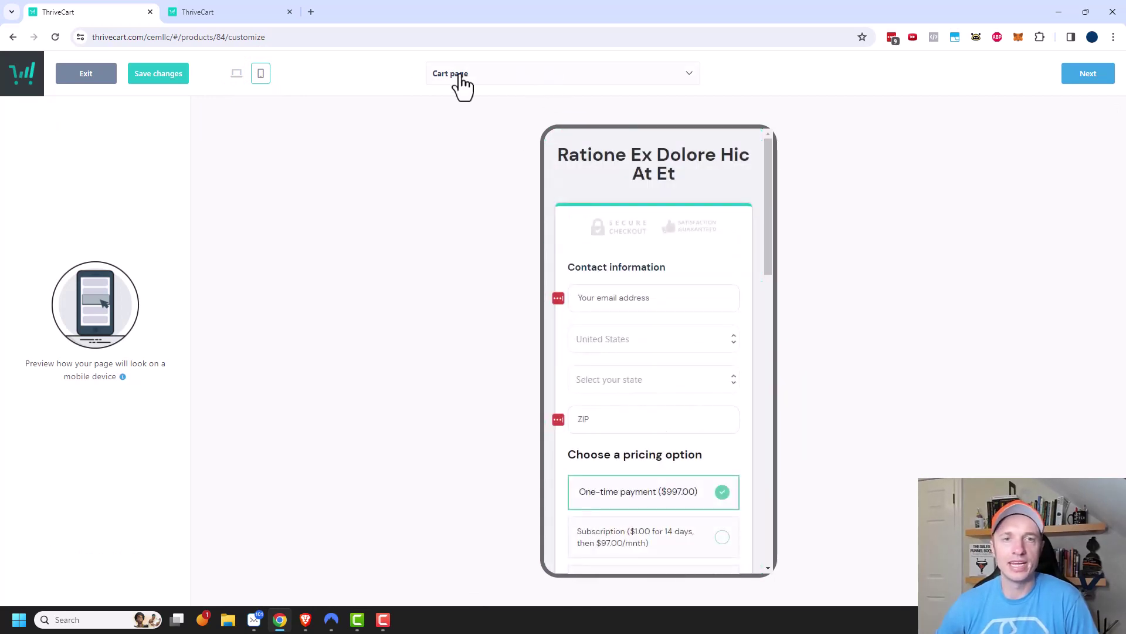
Step: View the design of the Success page and return to the Cart page
click(512, 73)
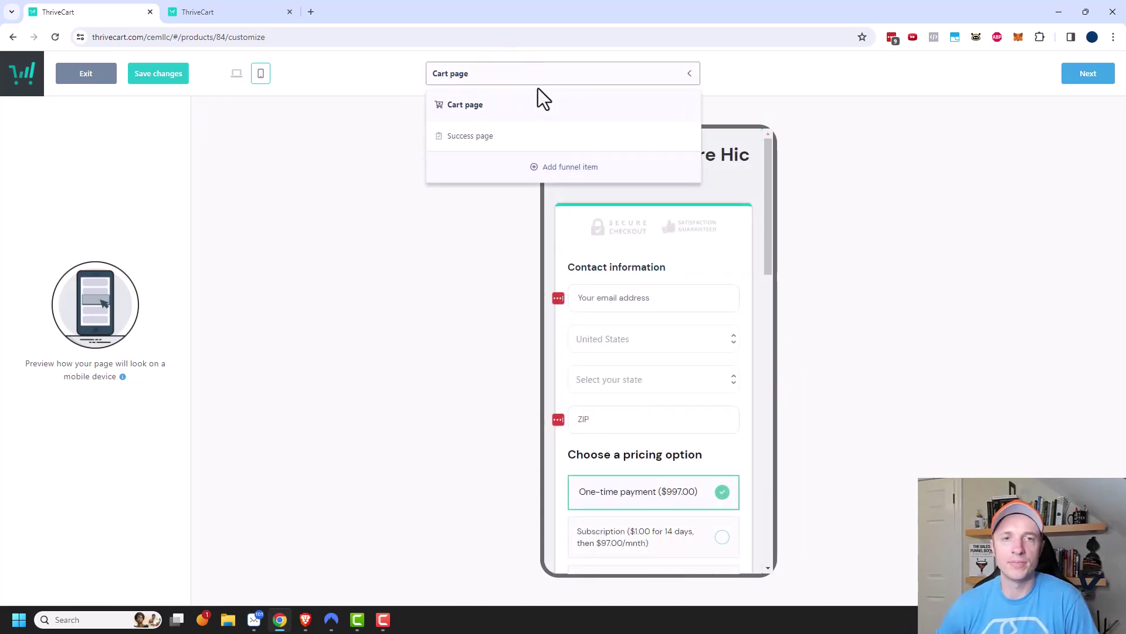
click(477, 137)
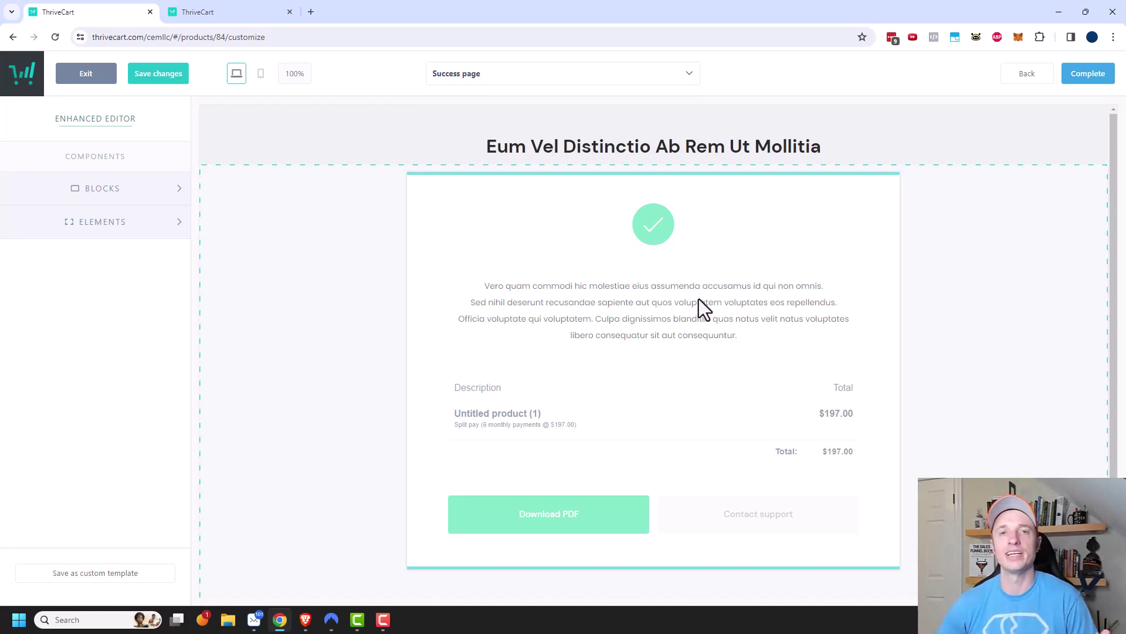
click(636, 72)
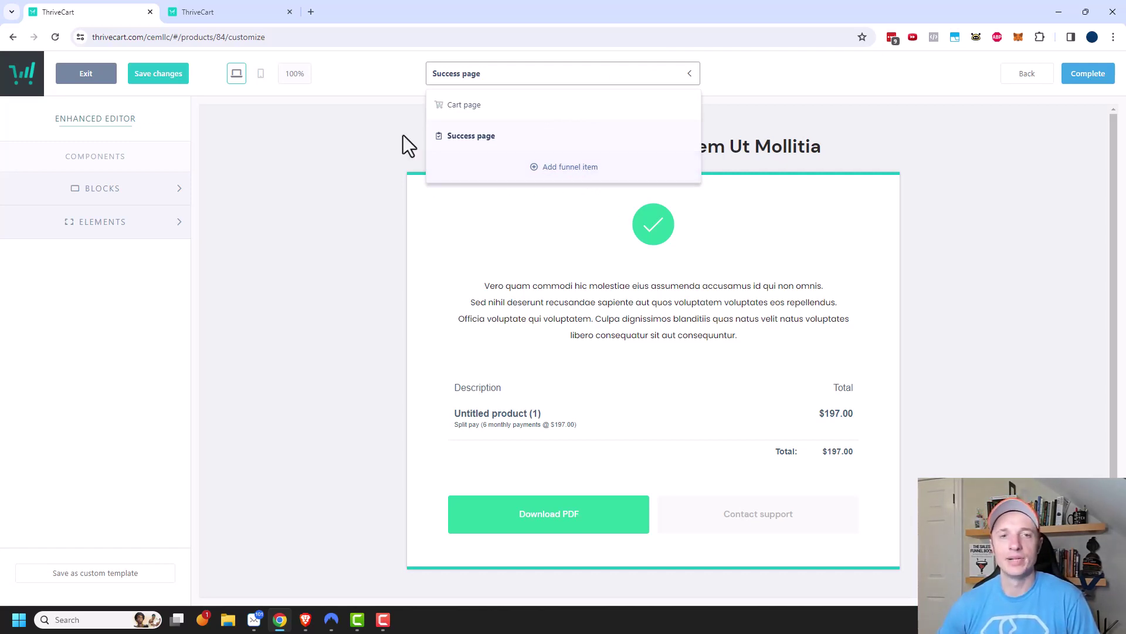
click(465, 105)
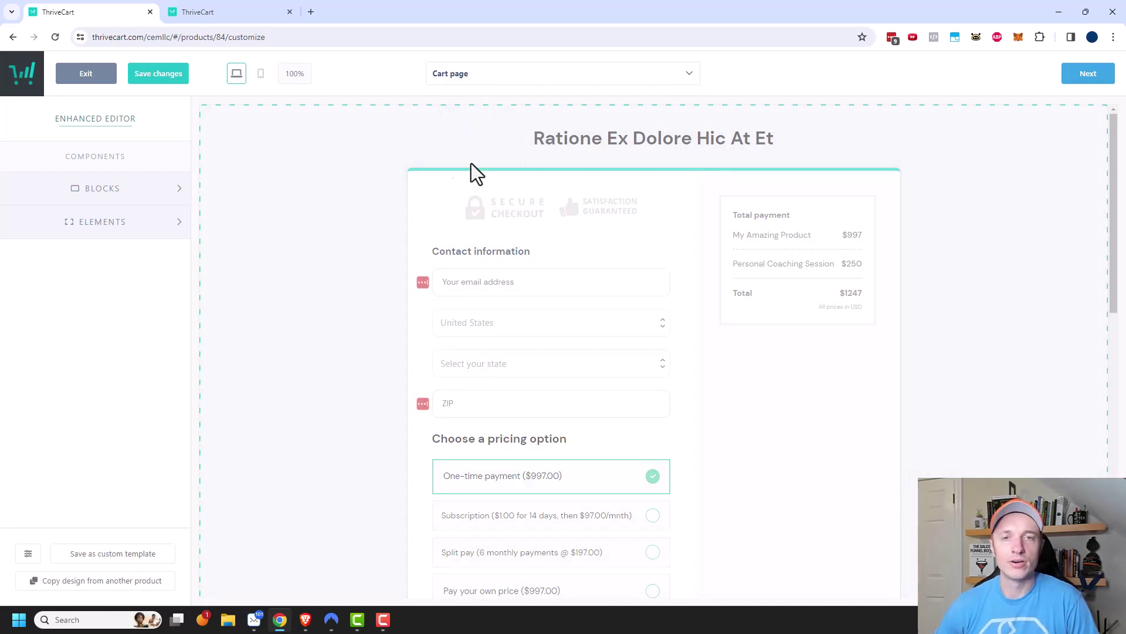
Step: Replace the cart page's main heading text with "Write whatever I want"
click(589, 148)
click(648, 144)
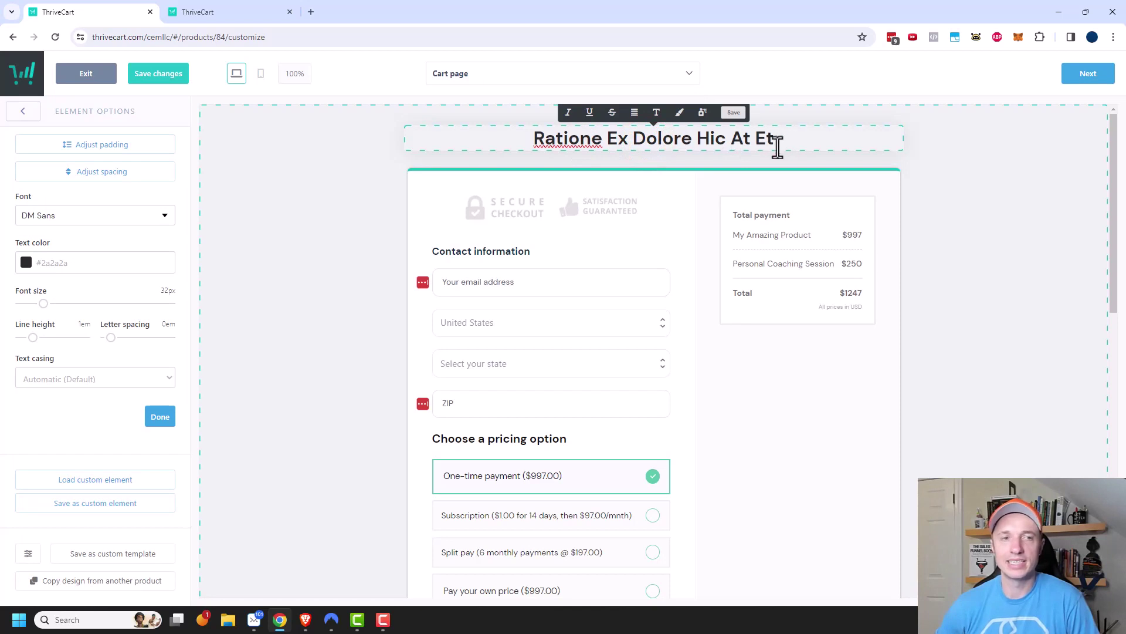
drag(790, 144, 512, 139)
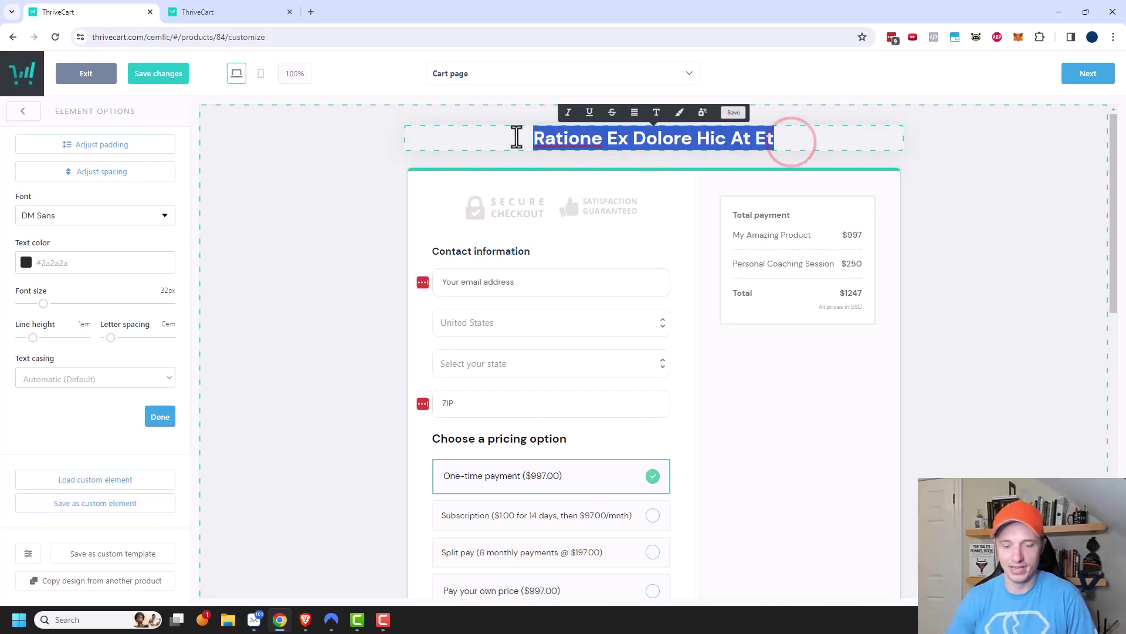
text(Write whatever I want)
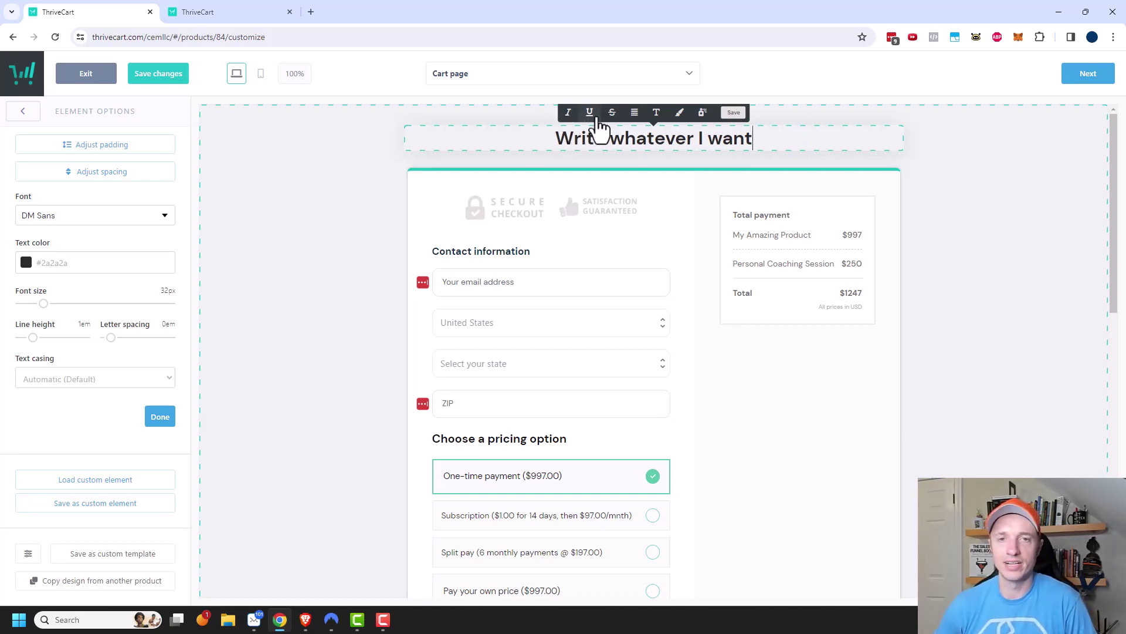
click(634, 115)
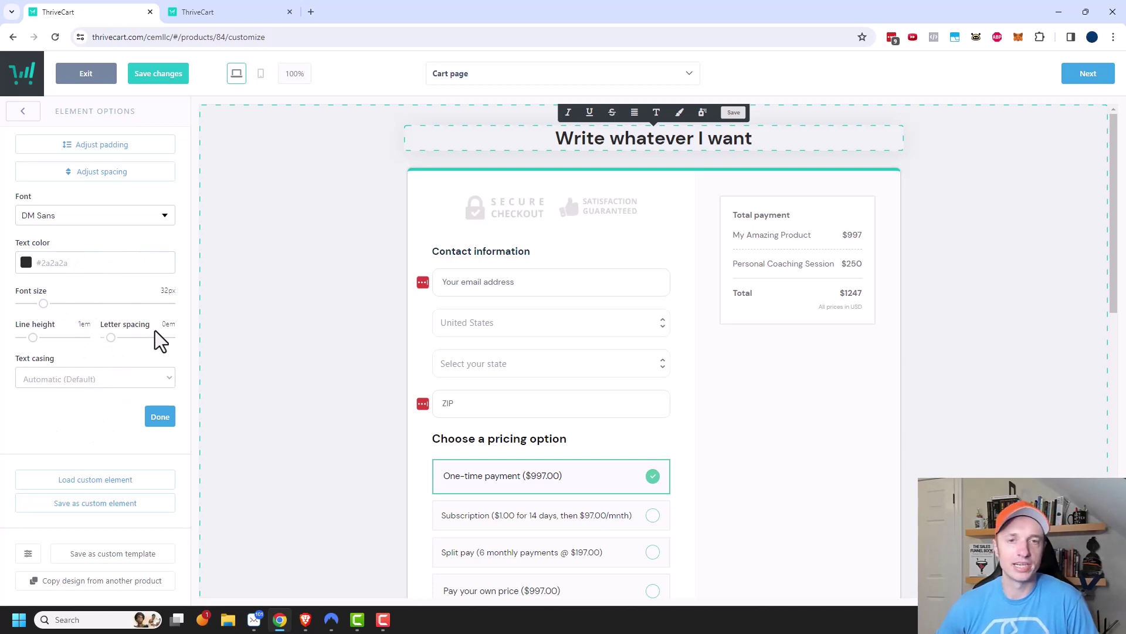
click(872, 141)
click(943, 218)
click(375, 215)
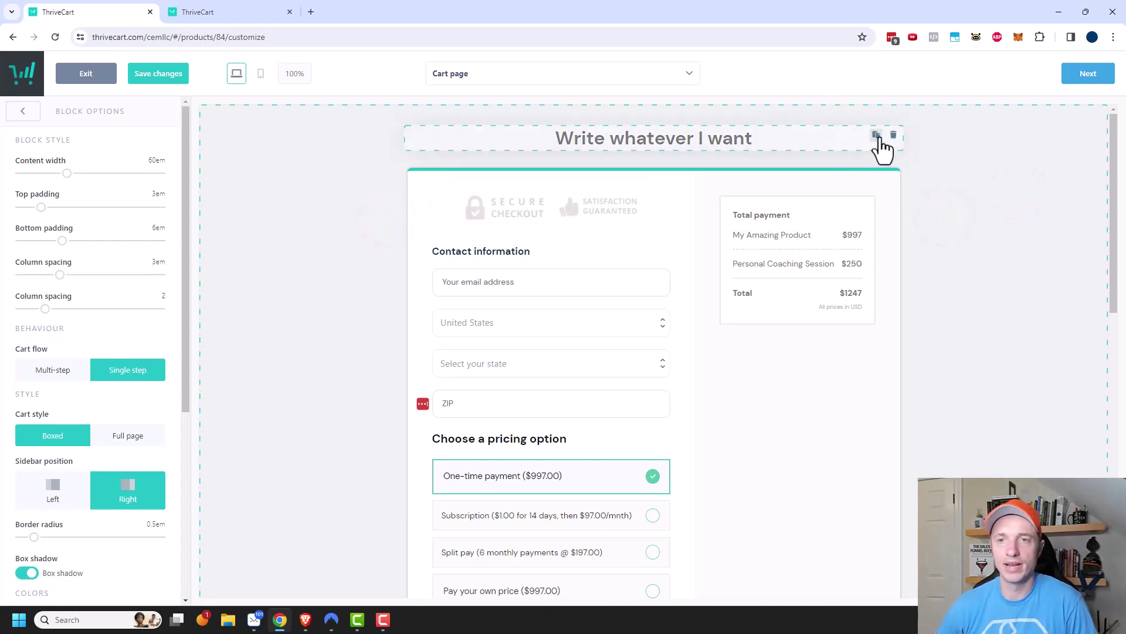
Step: Try placing a duplicate of the main heading above the Contact information section, and delete that copy
click(876, 135)
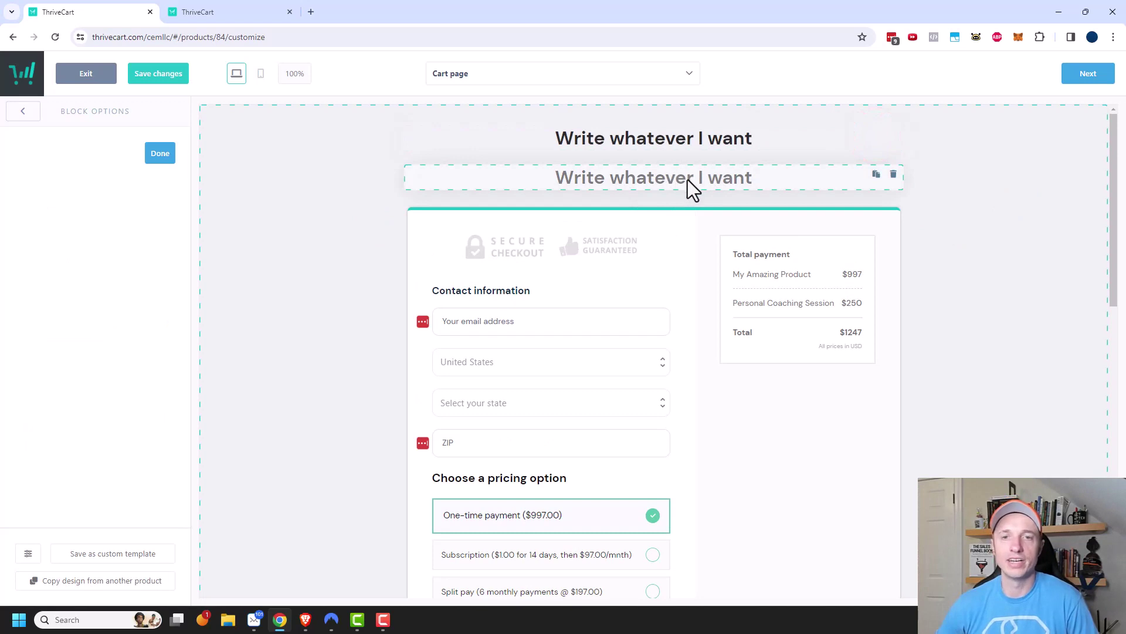
drag(691, 187, 573, 265)
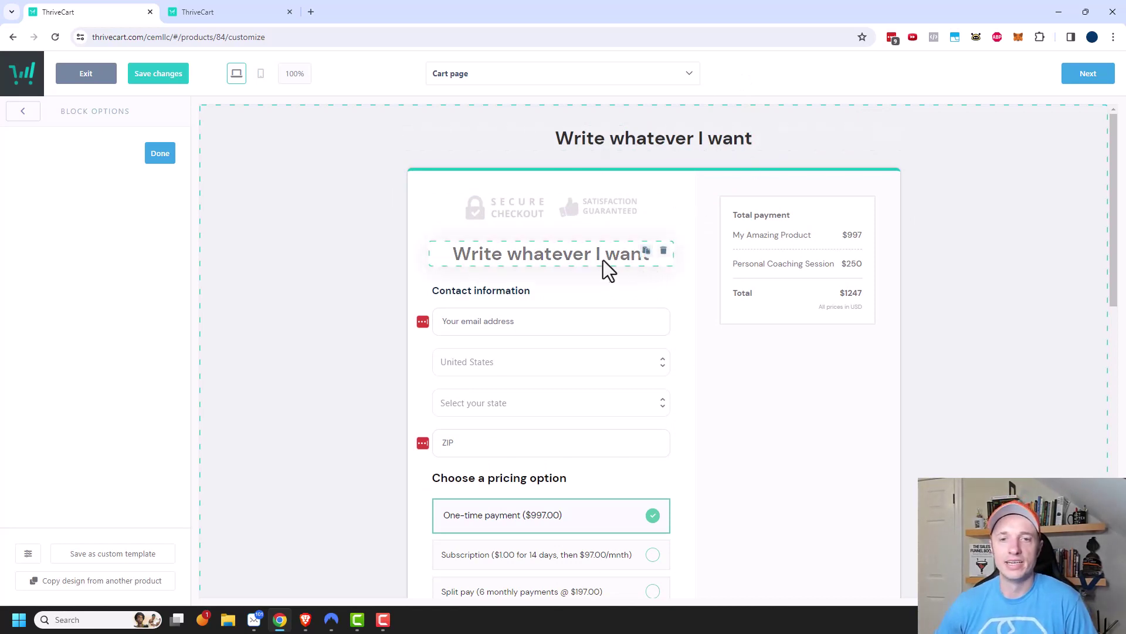
click(664, 251)
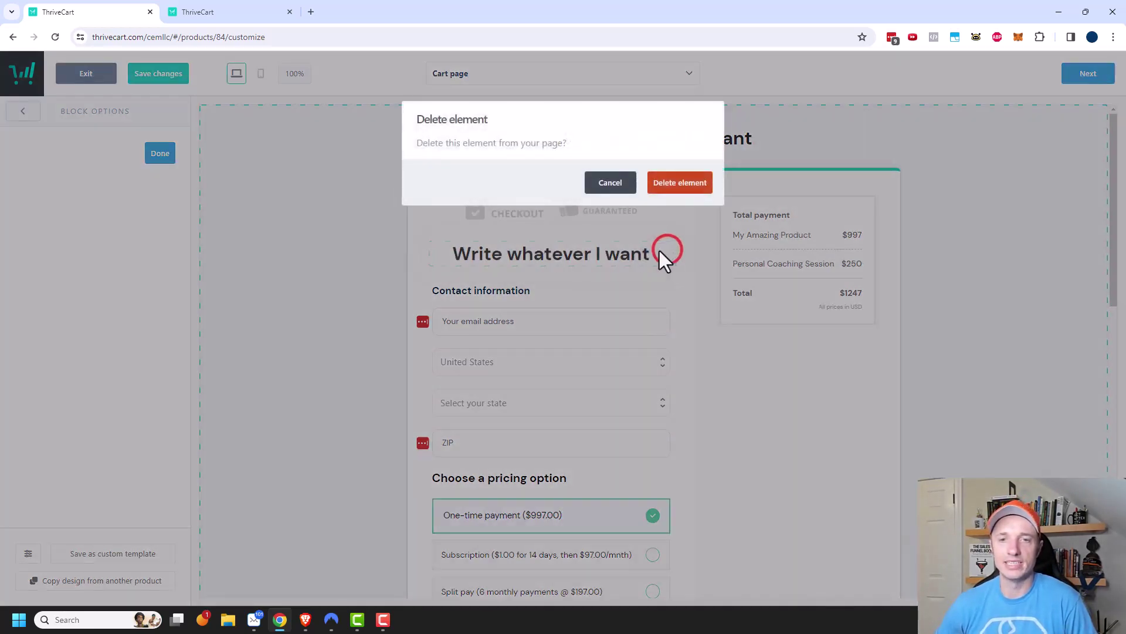
click(679, 186)
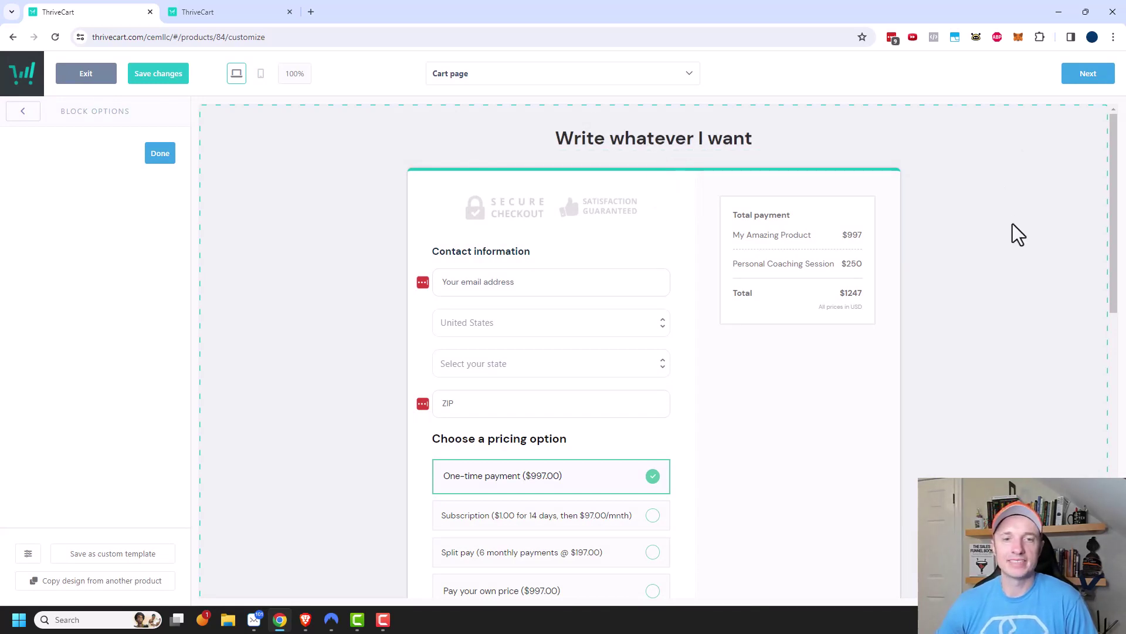
Step: Set the Contact information section's customer name option to Enabled (first + last name)
scroll(1009, 274, down, 1)
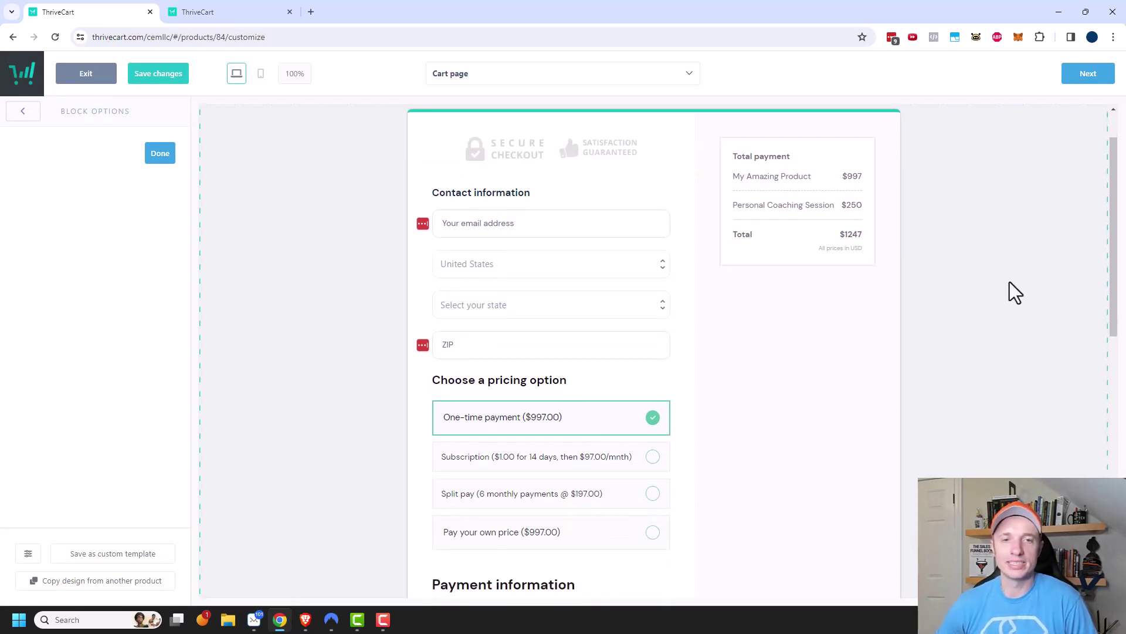
click(613, 203)
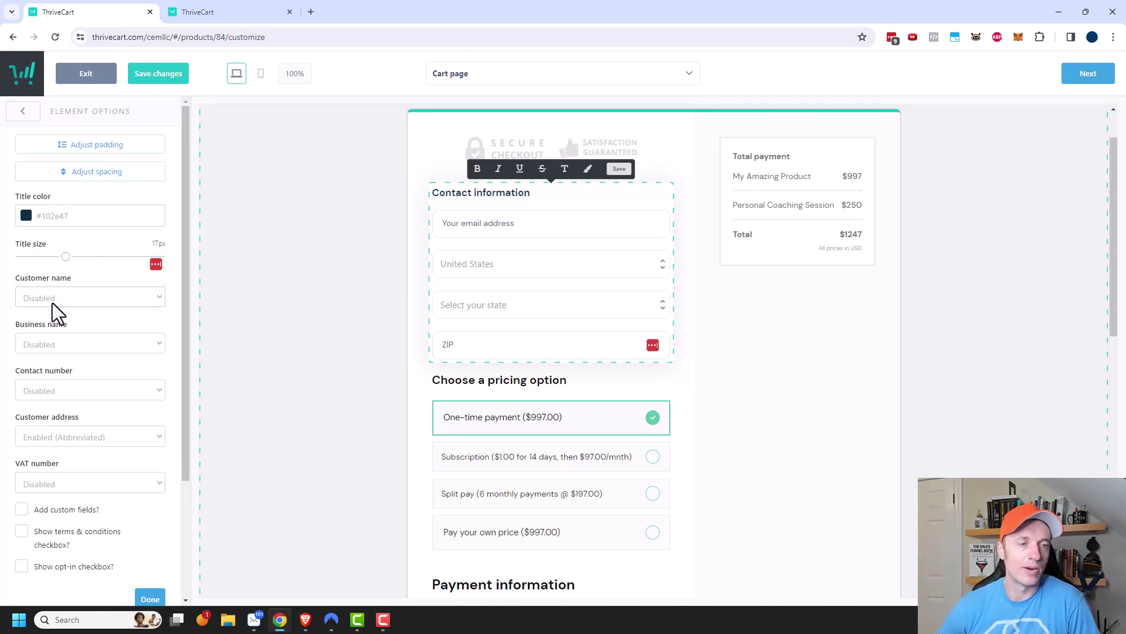
click(79, 300)
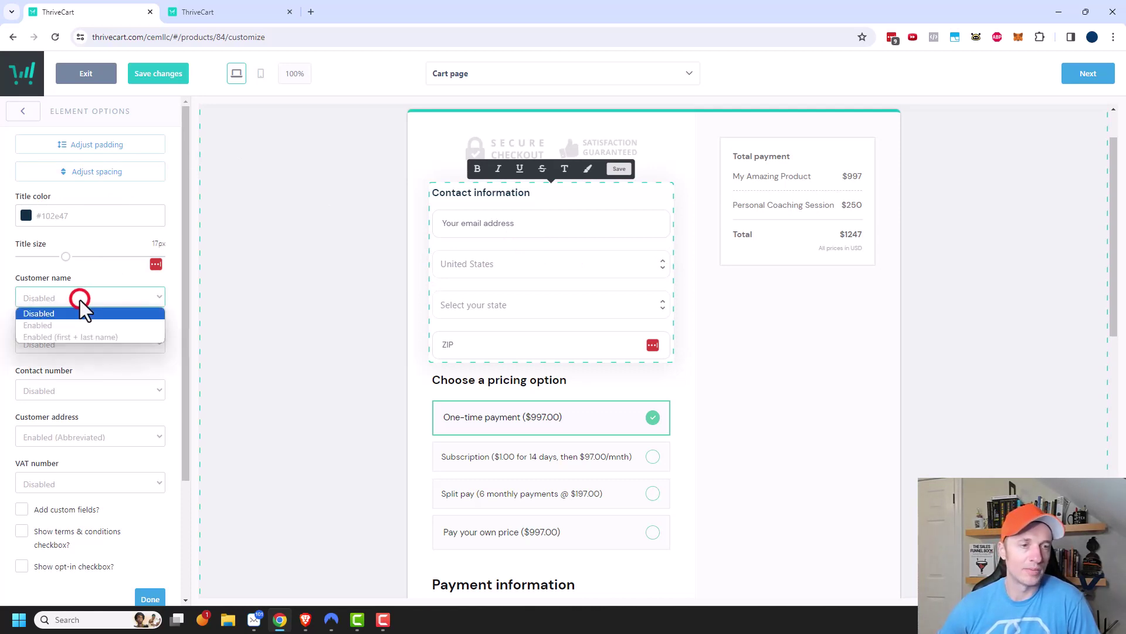
click(76, 337)
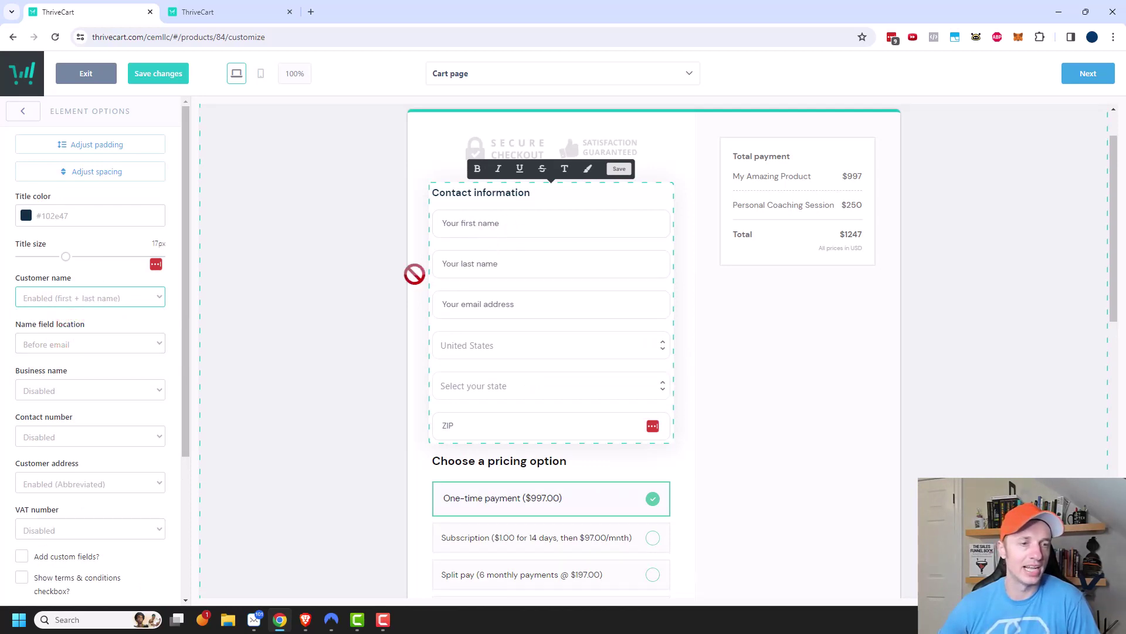
Step: Review the available name field location and customer address options for the Contact information section, keeping the current selections
scroll(57, 325, down, 1)
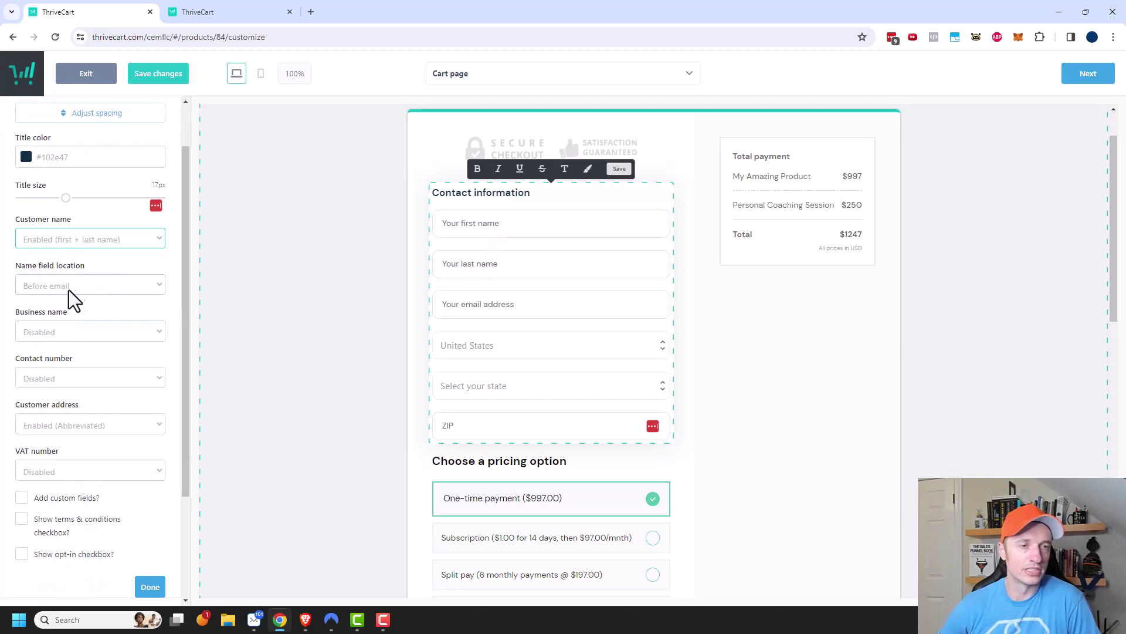
click(86, 289)
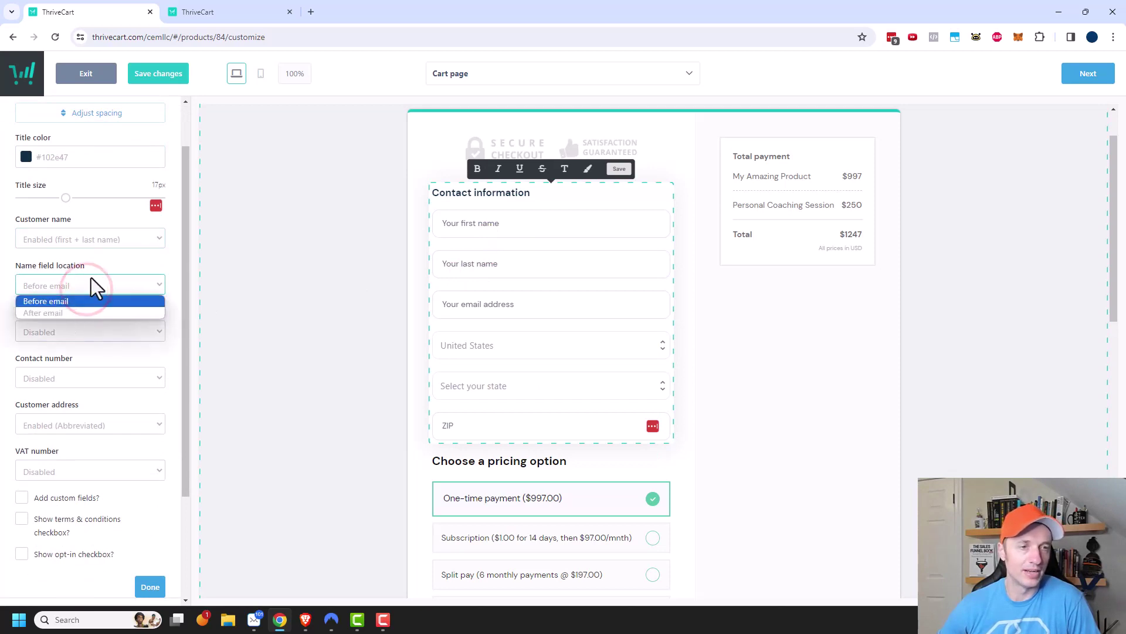
click(90, 279)
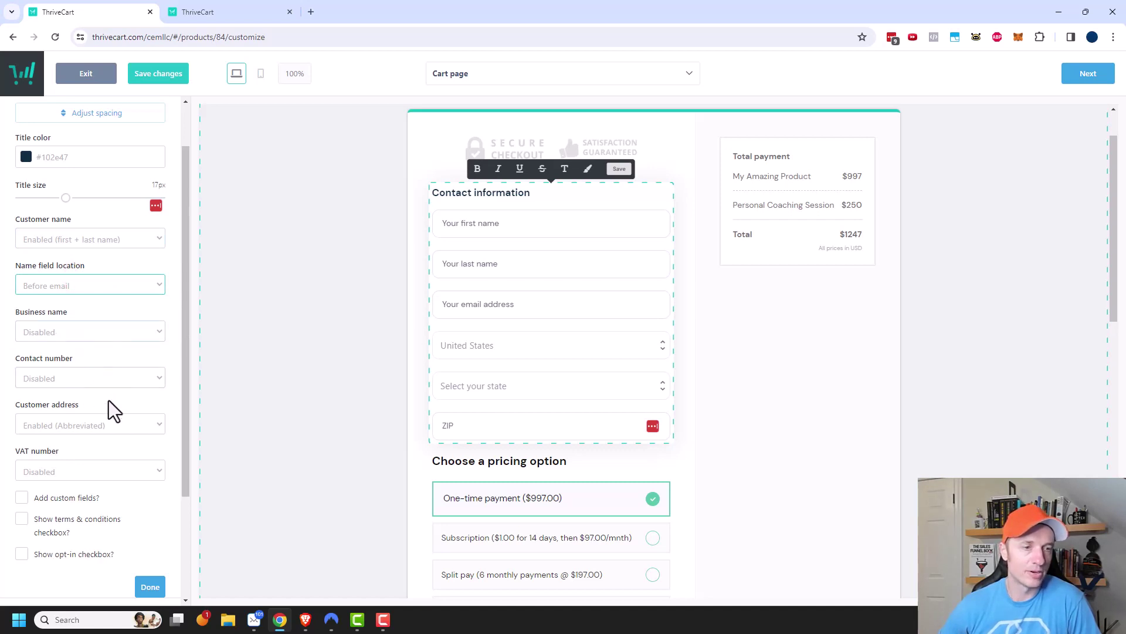
click(69, 417)
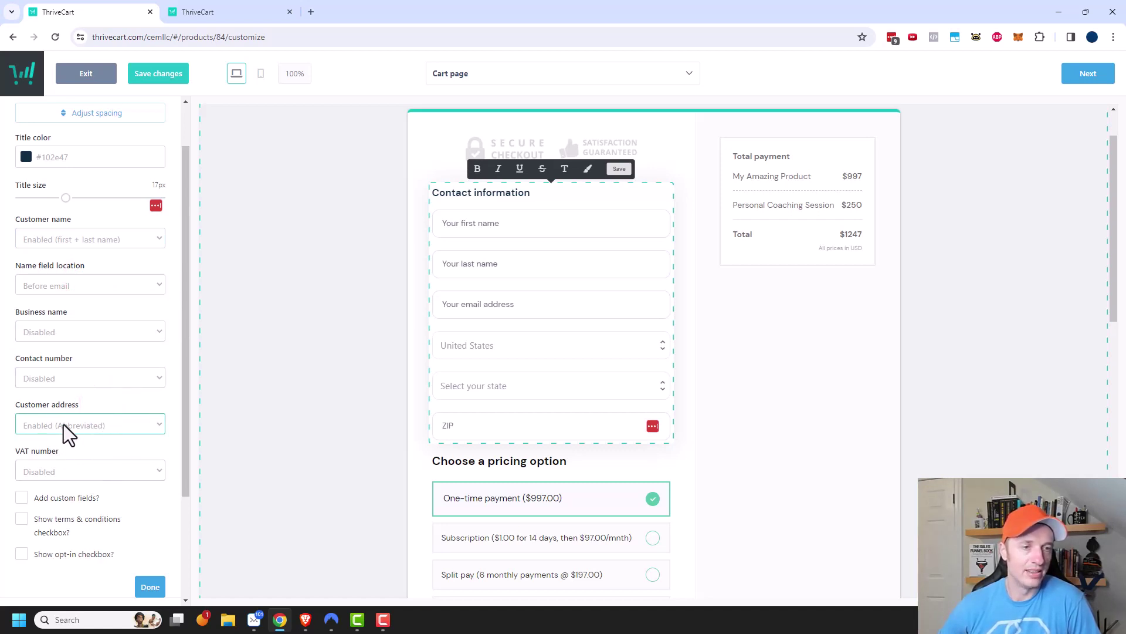
click(74, 426)
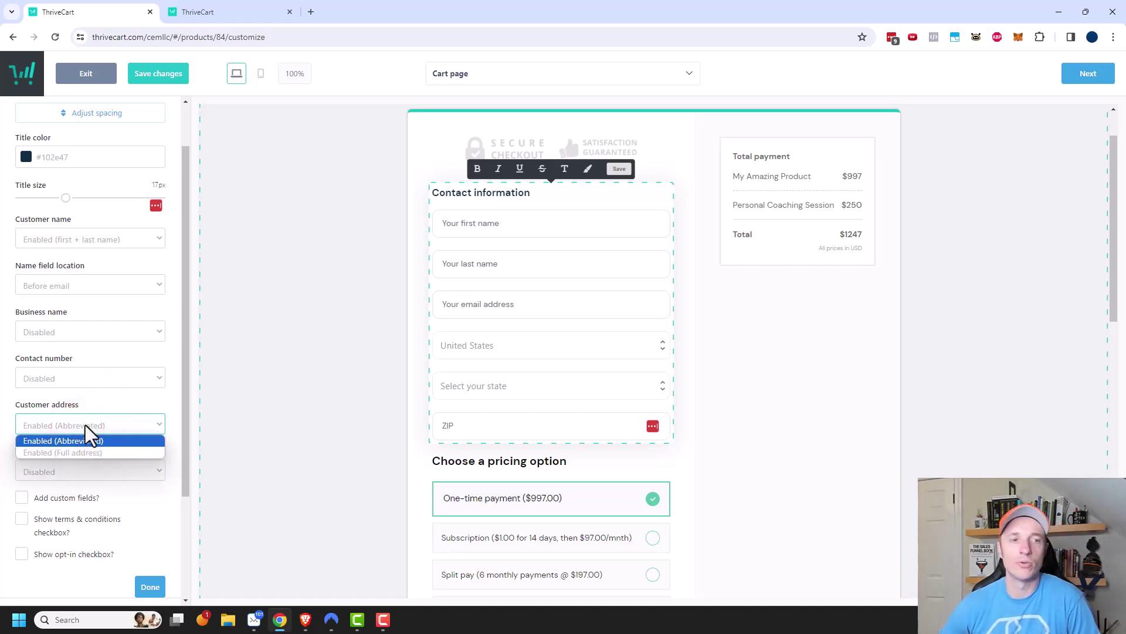
click(97, 404)
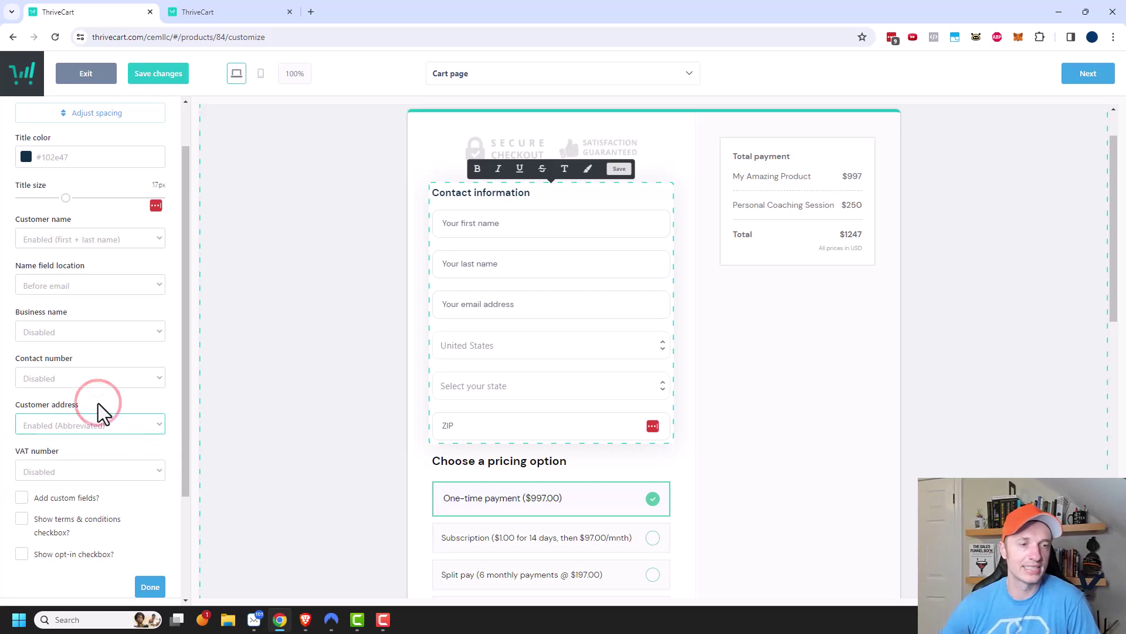
Step: Review the choices for the VAT number field and leave it disabled
scroll(88, 445, down, 2)
click(89, 348)
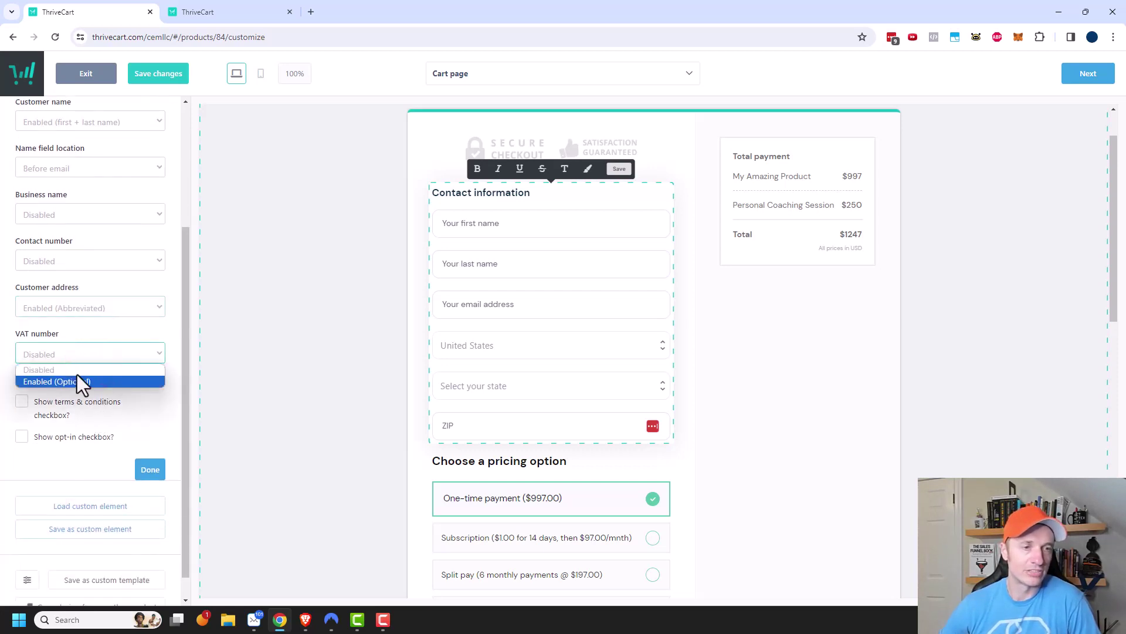
click(107, 332)
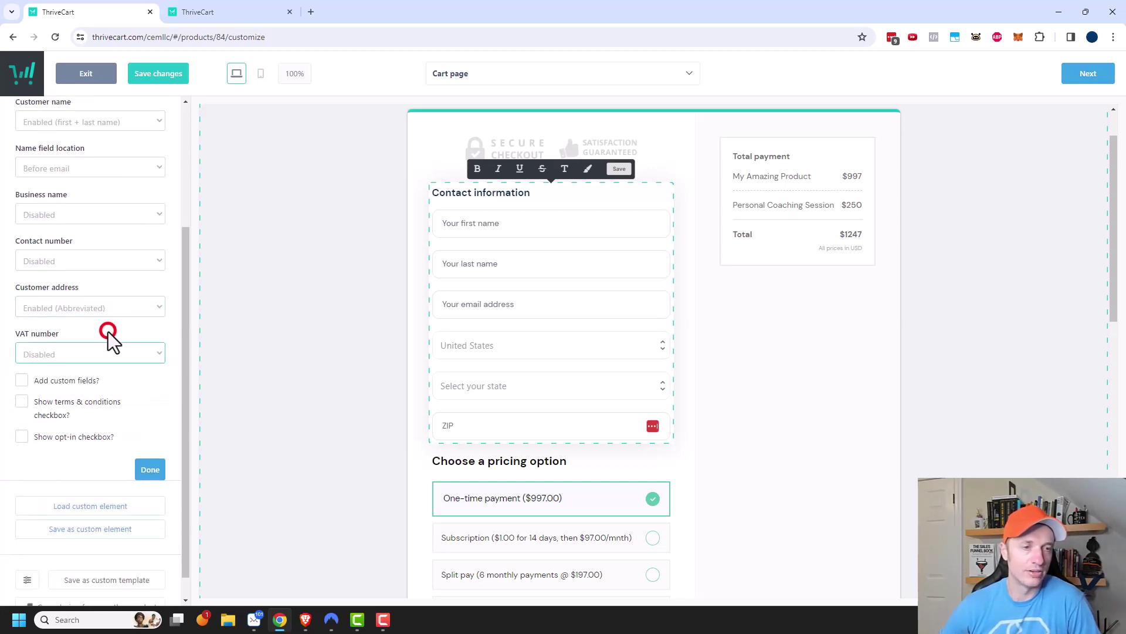
Step: Add a custom field with ID "comments" and label "Please leave a comment", include it in the customer's invoice, and save it
click(22, 380)
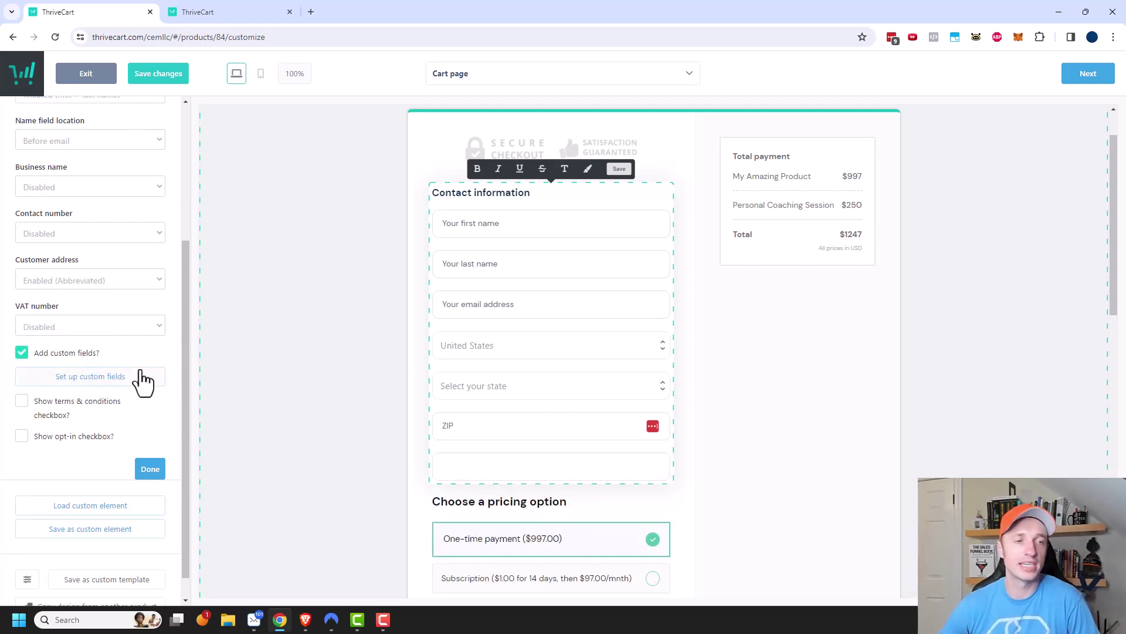
click(104, 378)
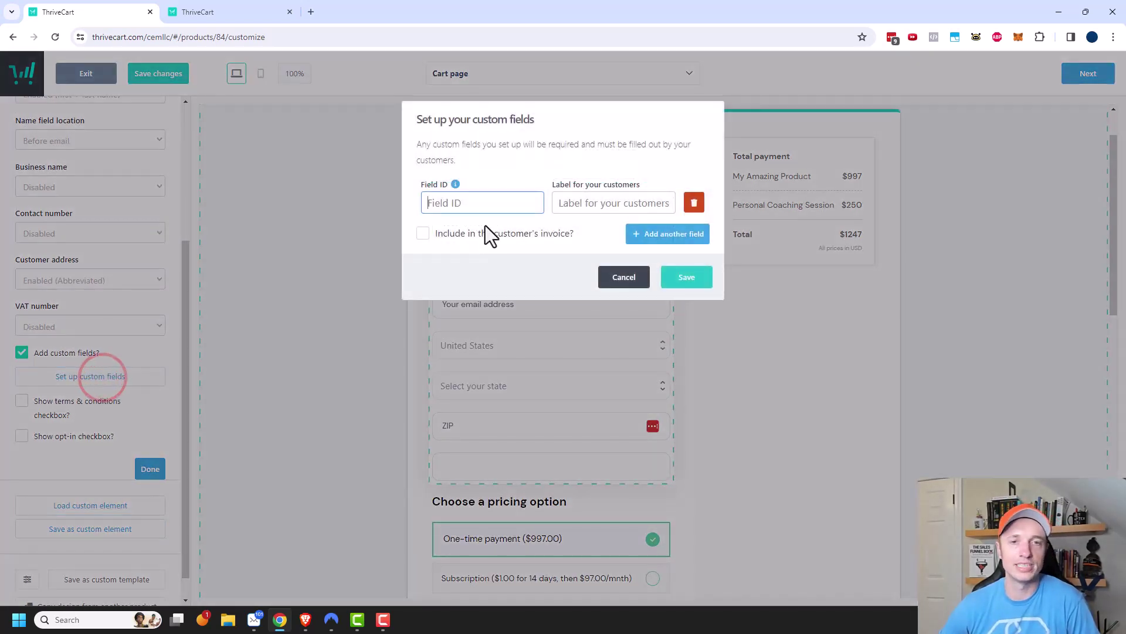
text(comments)
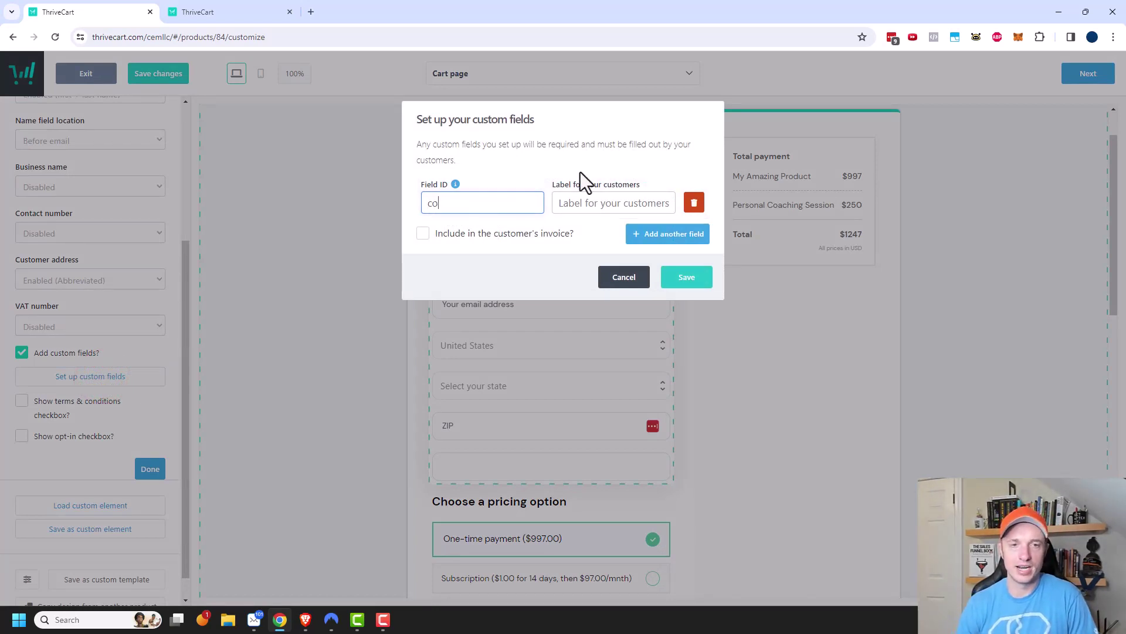
key(Tab)
text(Ple)
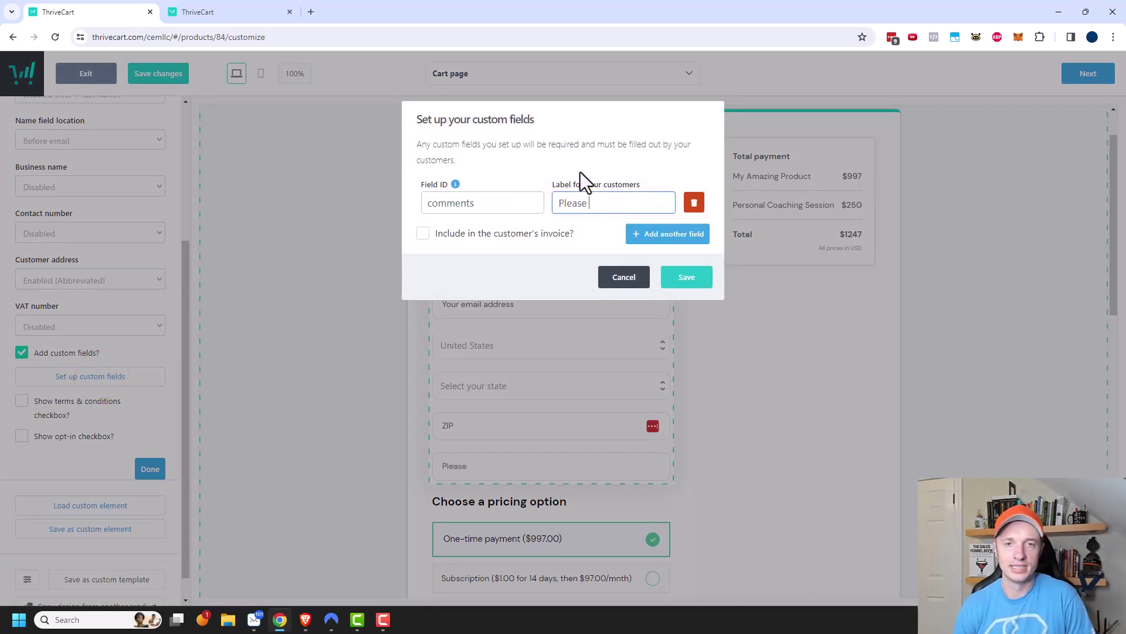
text(ase leave a comment)
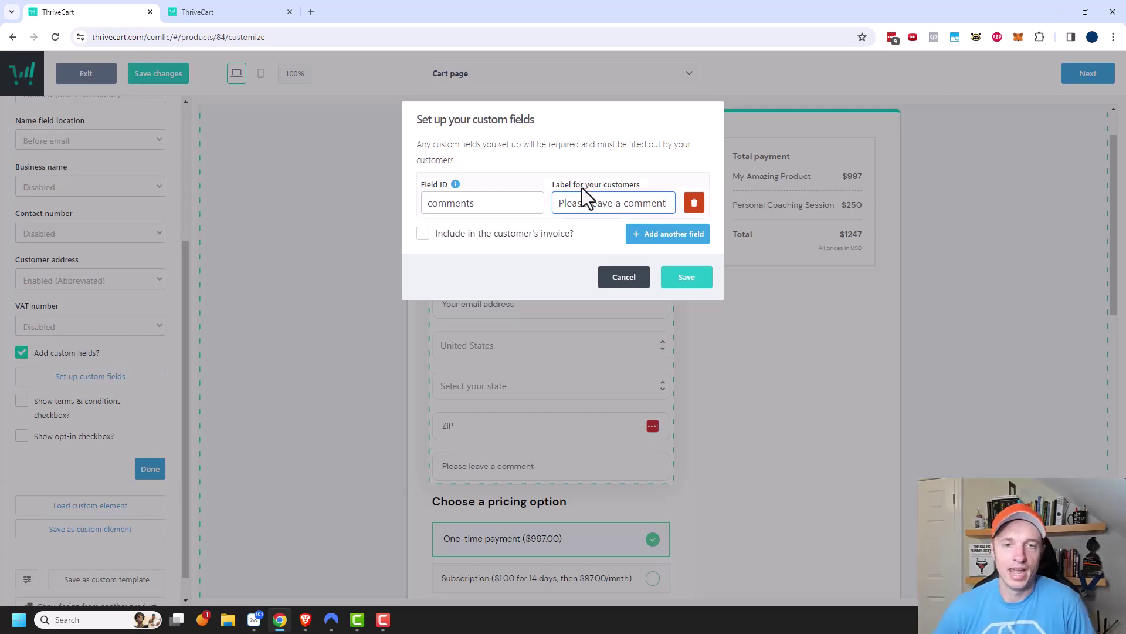
click(454, 241)
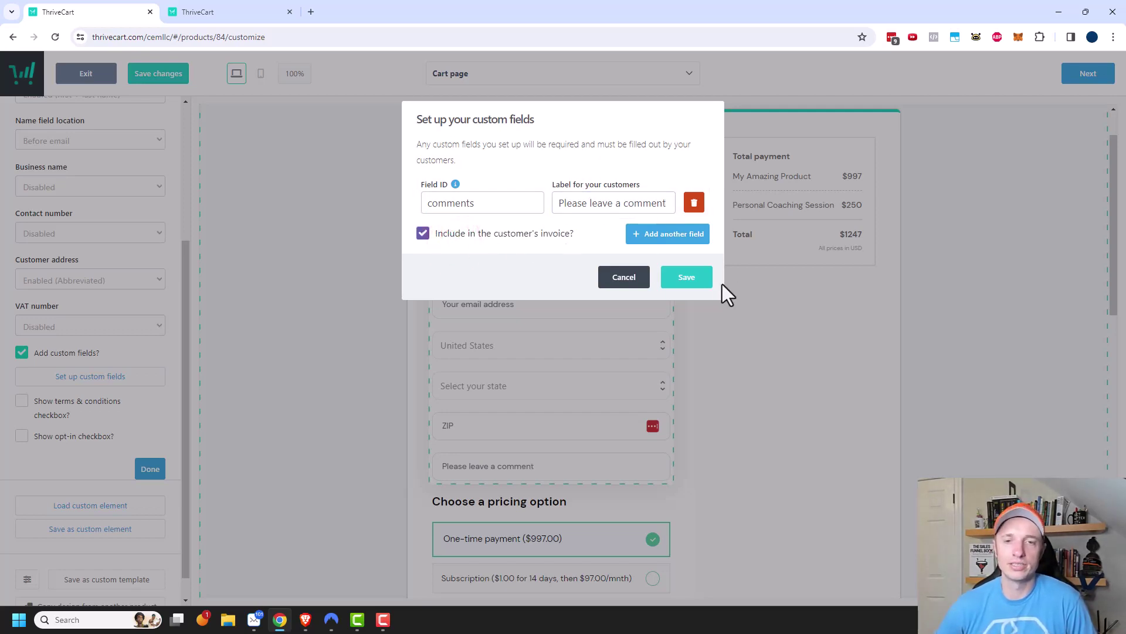
click(694, 284)
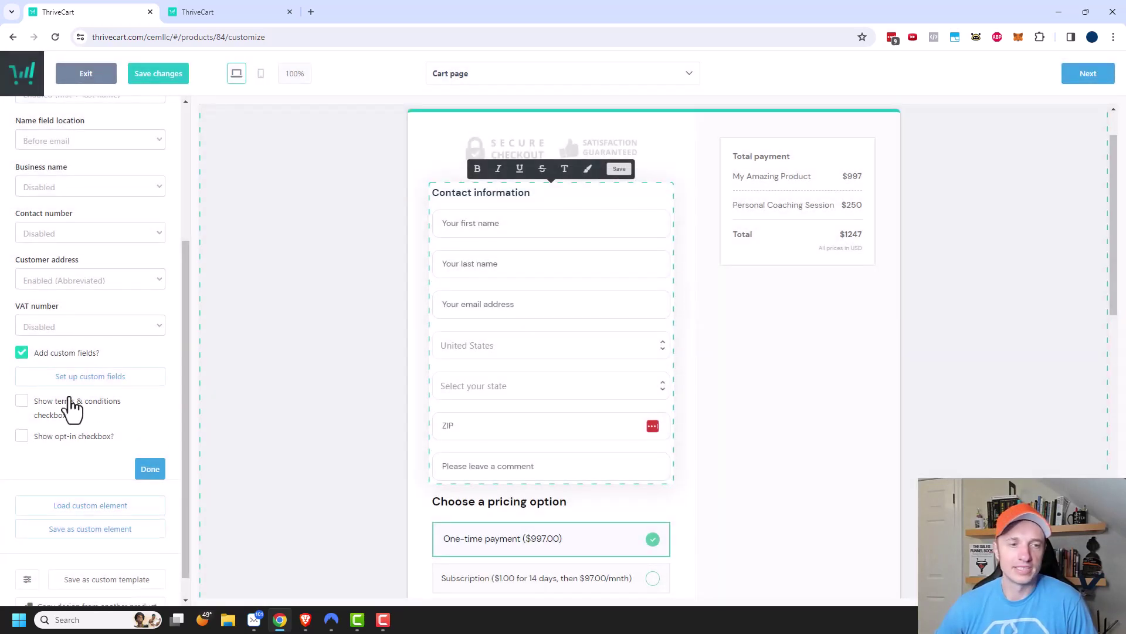
Step: Try out the terms and conditions checkbox and the marketing opt-in checkbox on the contact form, turning both off again
scroll(71, 402, down, 1)
click(21, 377)
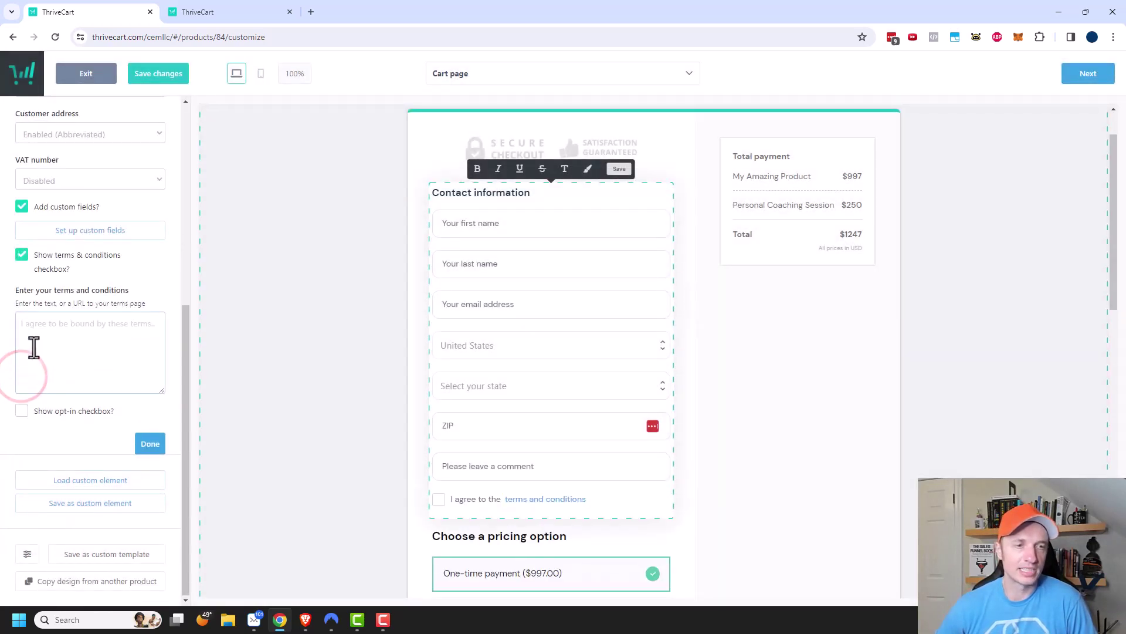
click(71, 331)
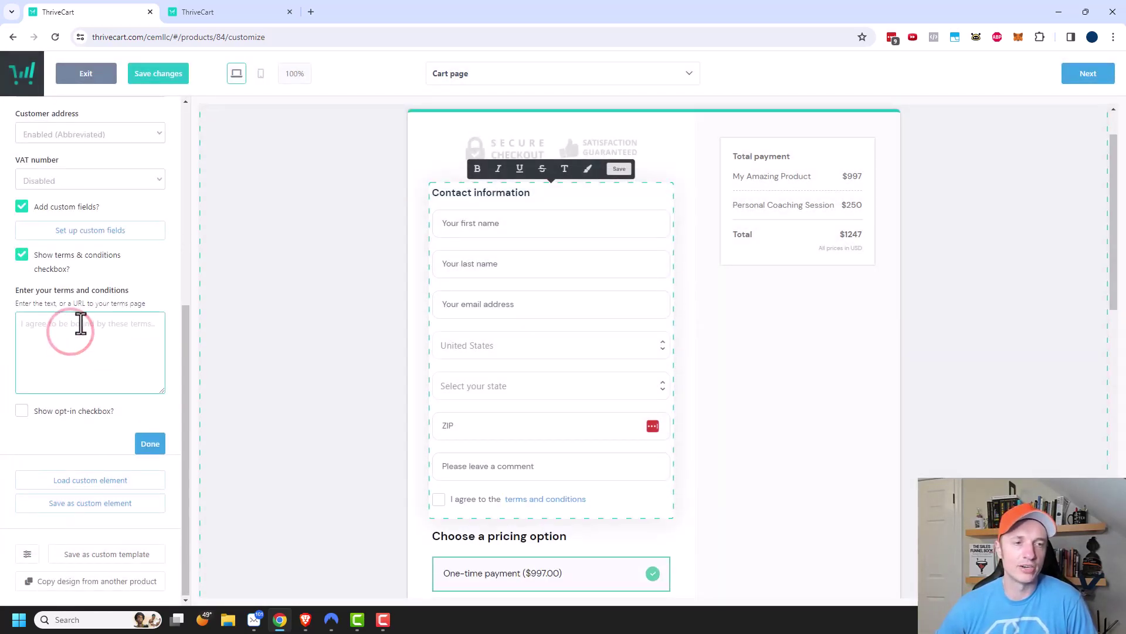
click(19, 269)
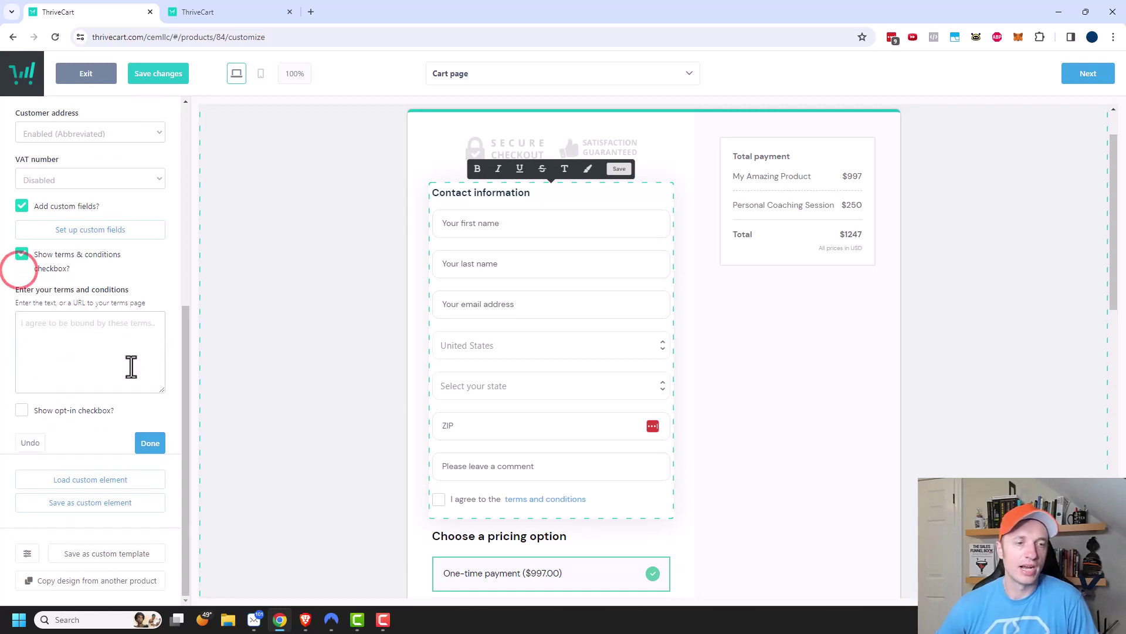
click(24, 411)
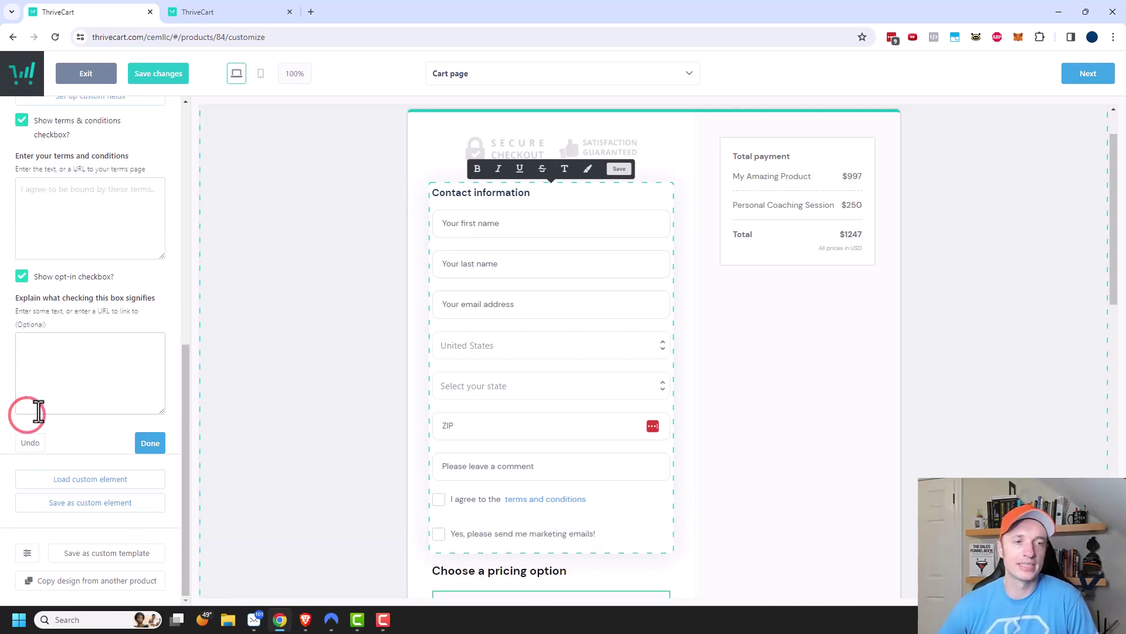
scroll(420, 413, down, 1)
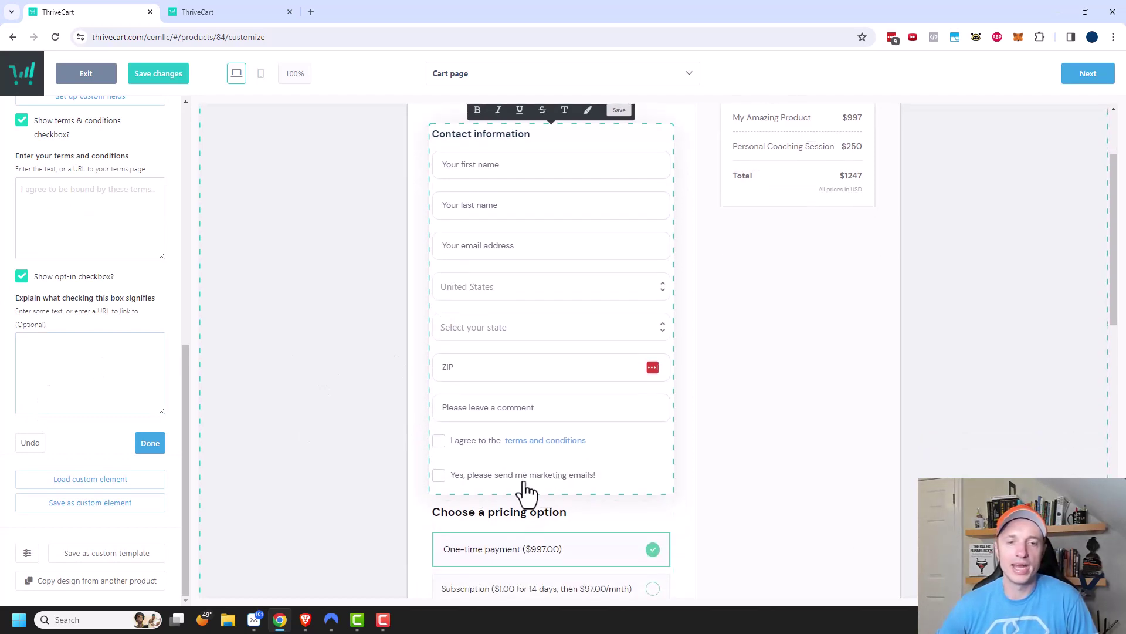
click(22, 276)
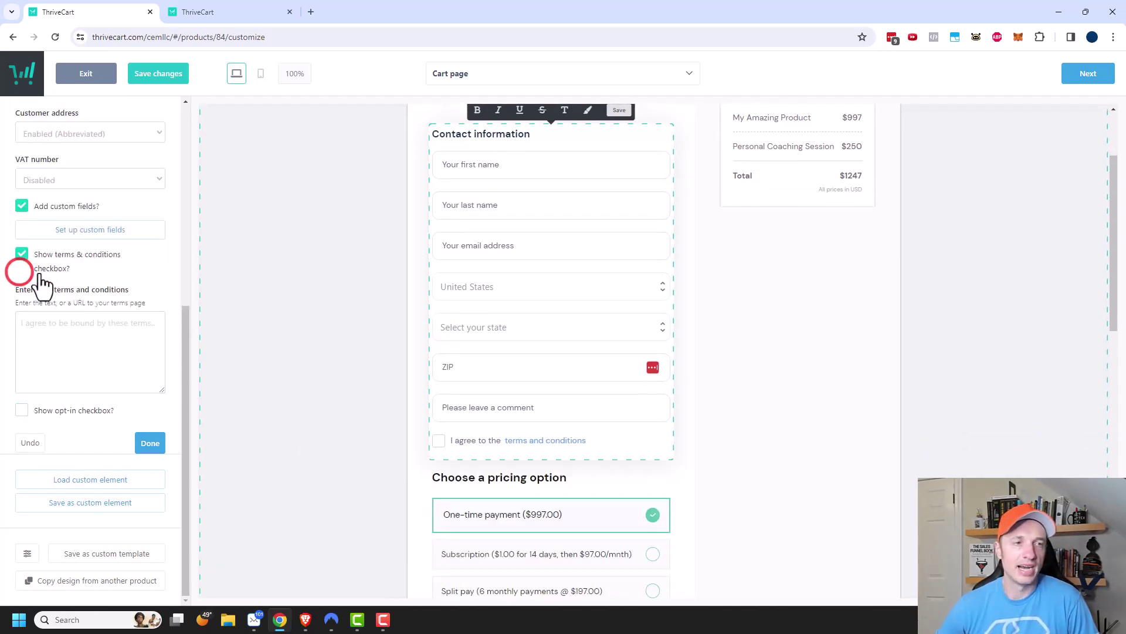
click(21, 259)
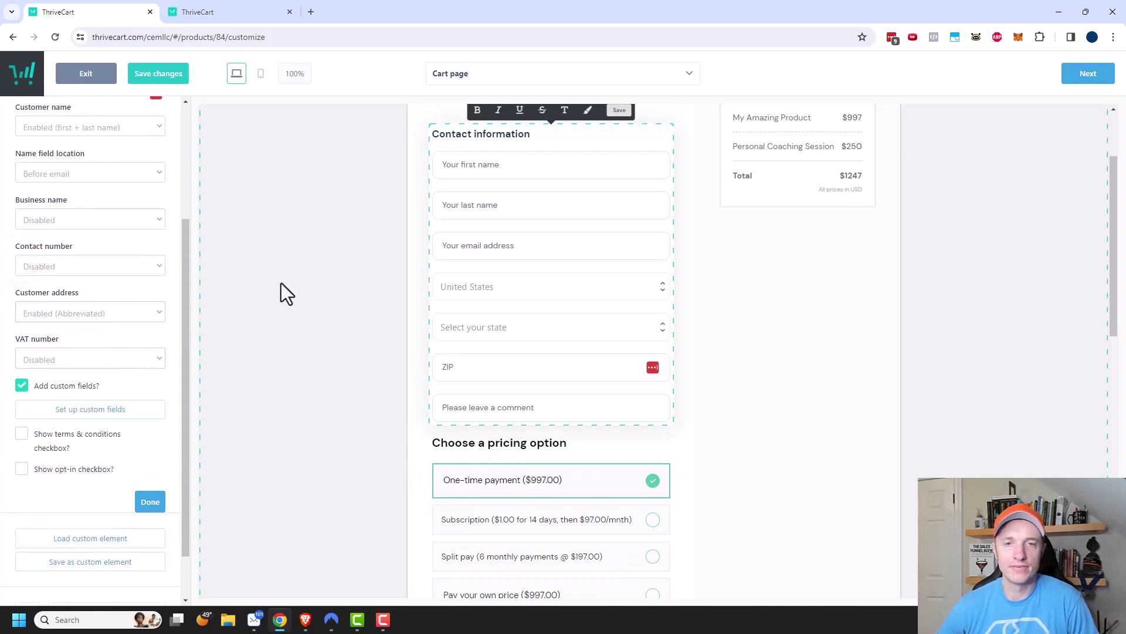
Step: Finish editing the contact information element and open the settings of the "Choose a pricing option" element
scroll(299, 370, down, 1)
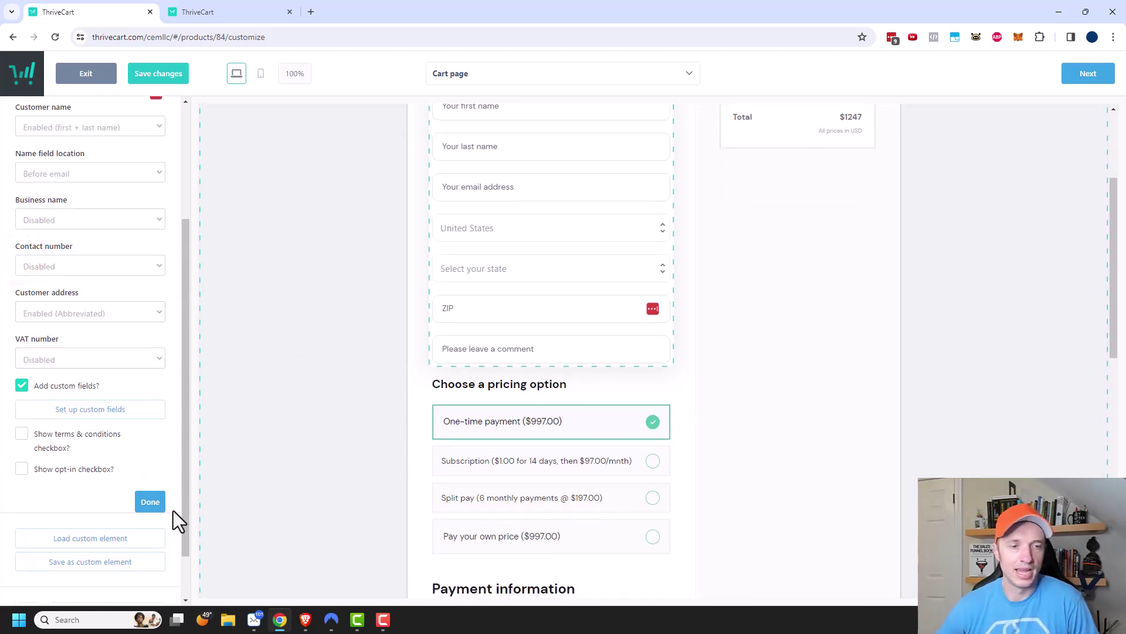
click(154, 503)
click(911, 337)
scroll(607, 323, down, 1)
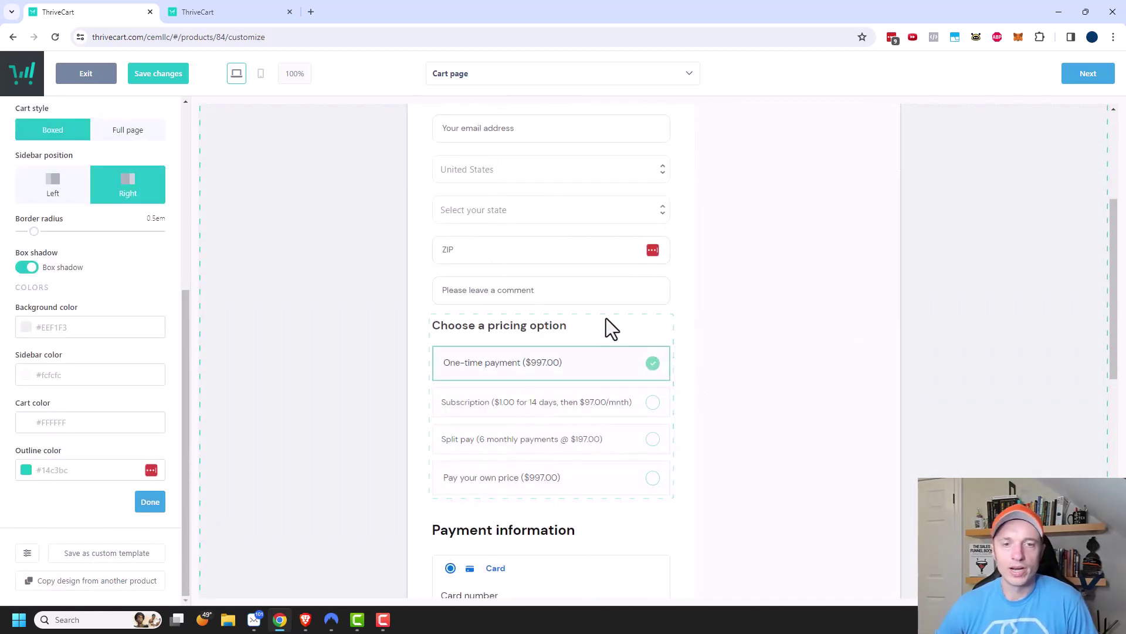
click(601, 324)
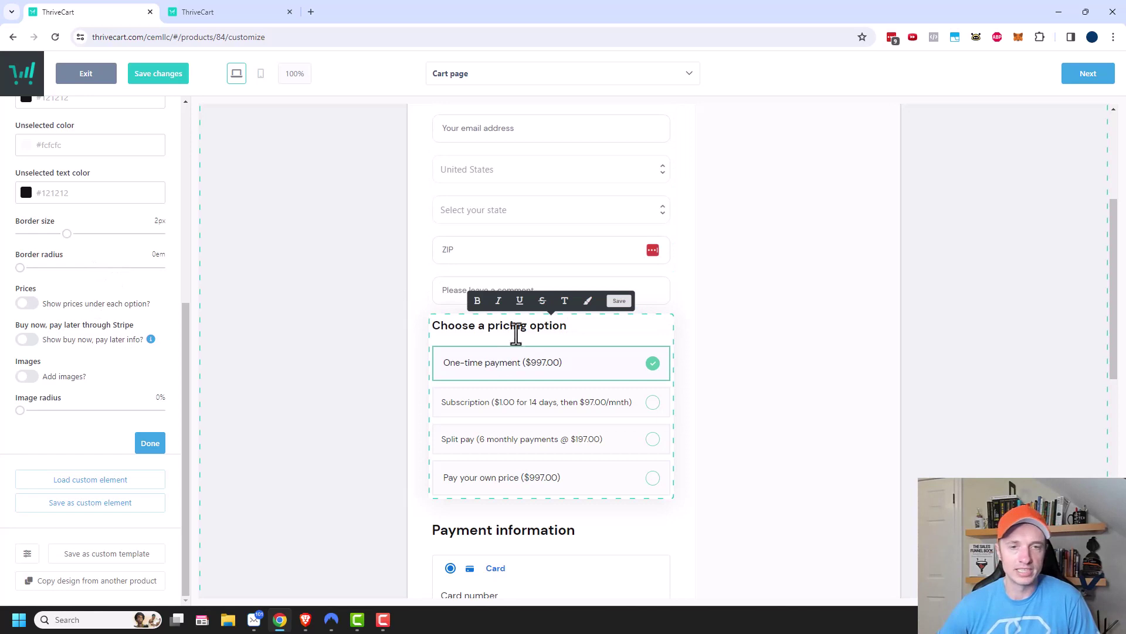
Step: Try out showing prices under each pricing option and the buy now, pay later info, switching each off again
click(24, 304)
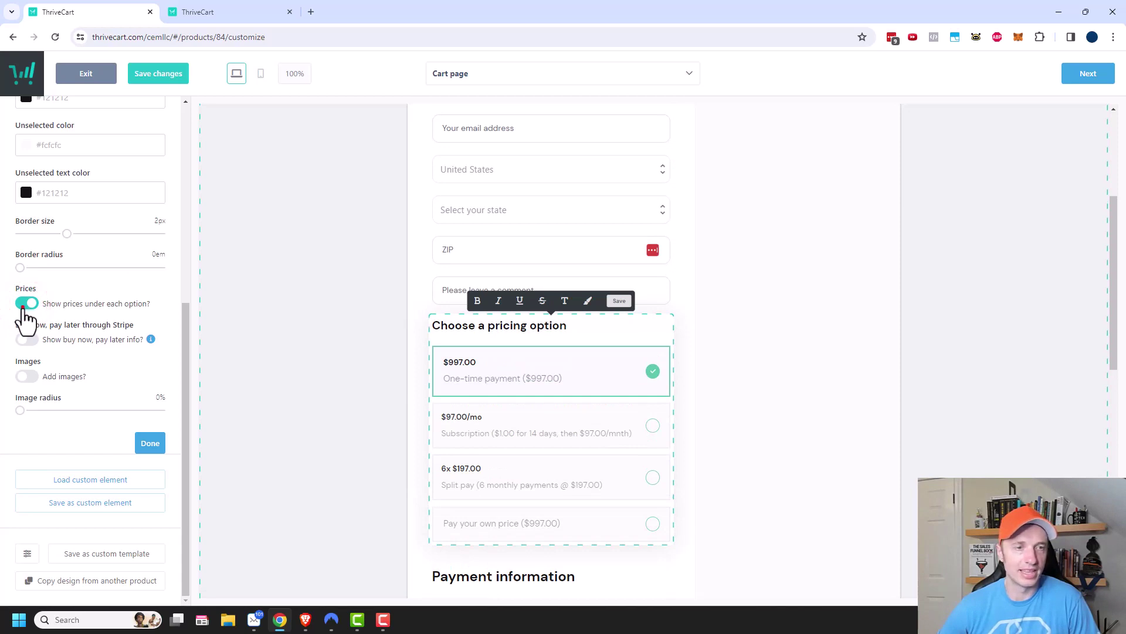
click(23, 305)
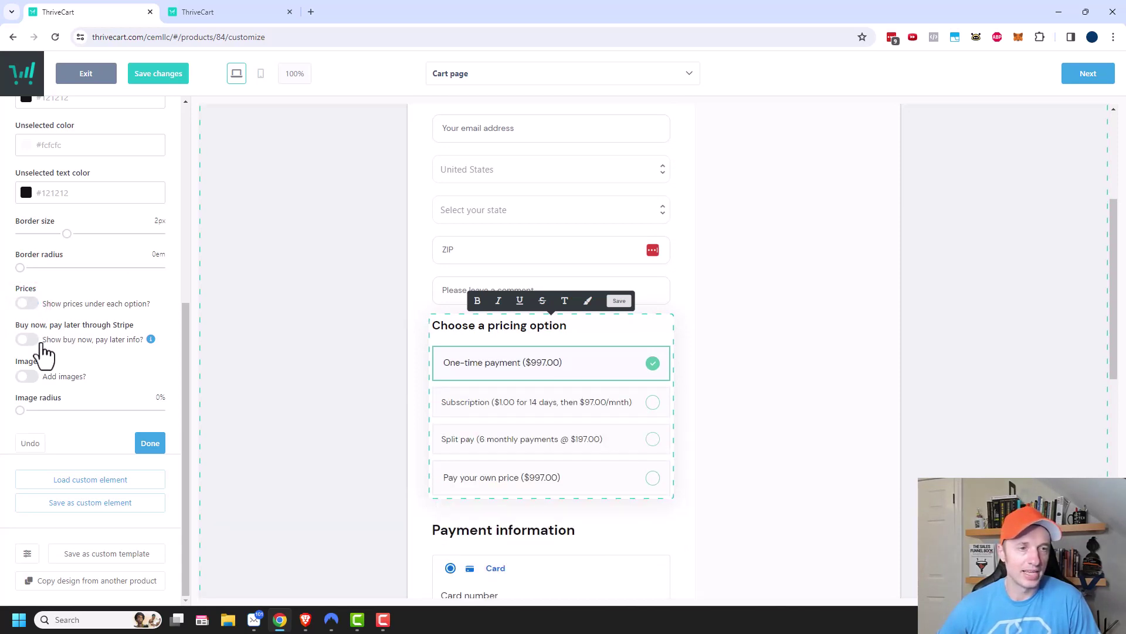
click(26, 340)
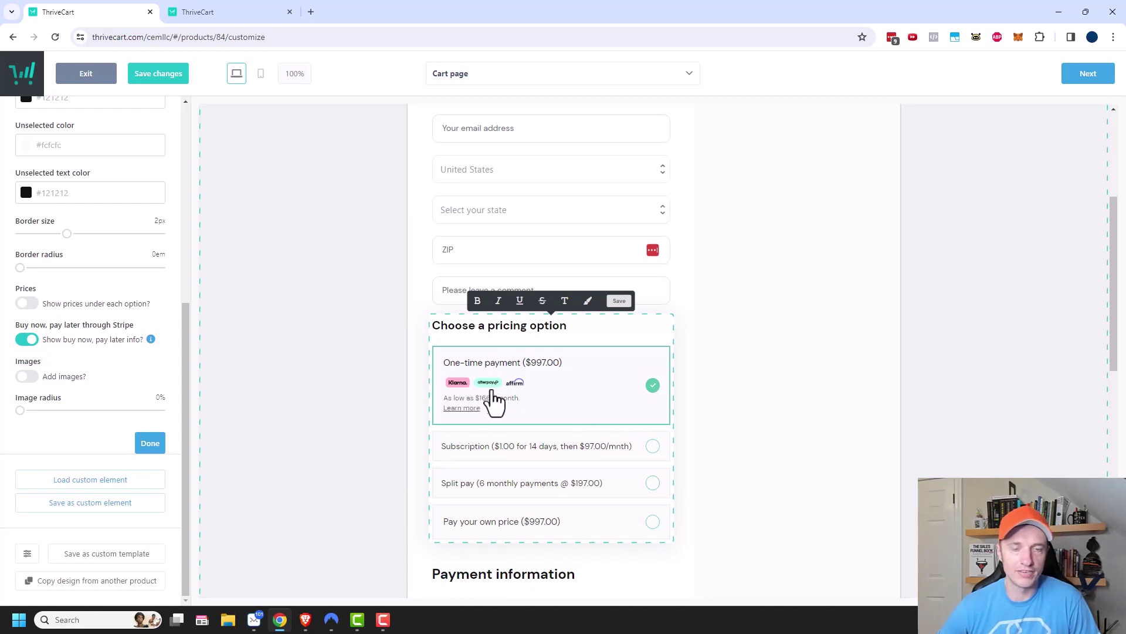
click(27, 339)
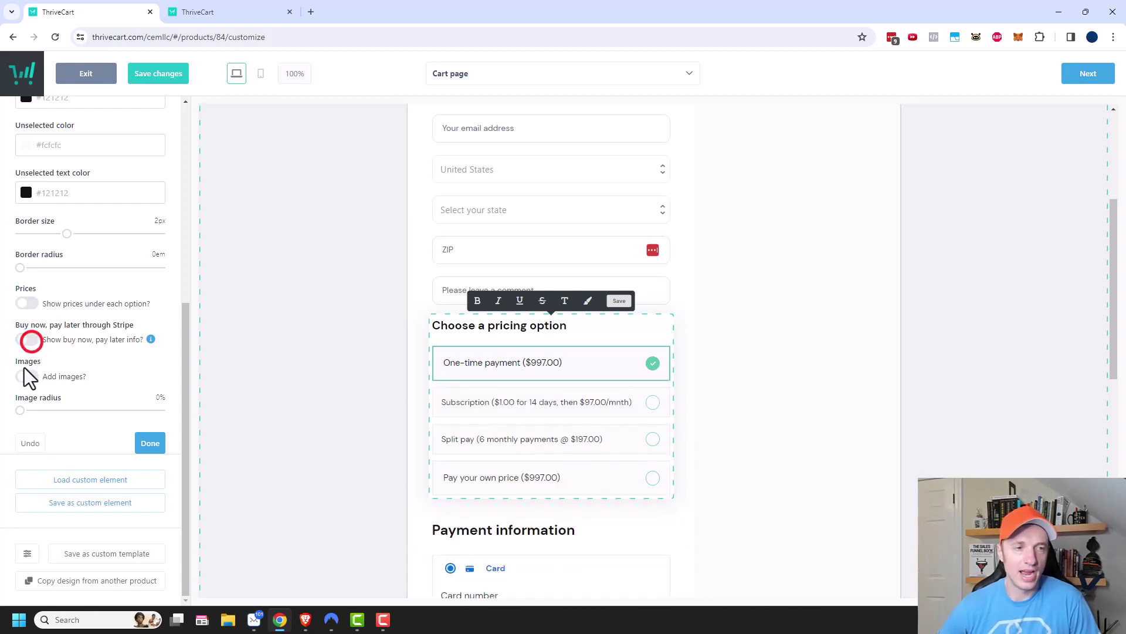
Step: Enable images for the pricing options and assign The Sales Funnel Book cover from the image library to the one-time payment
click(26, 376)
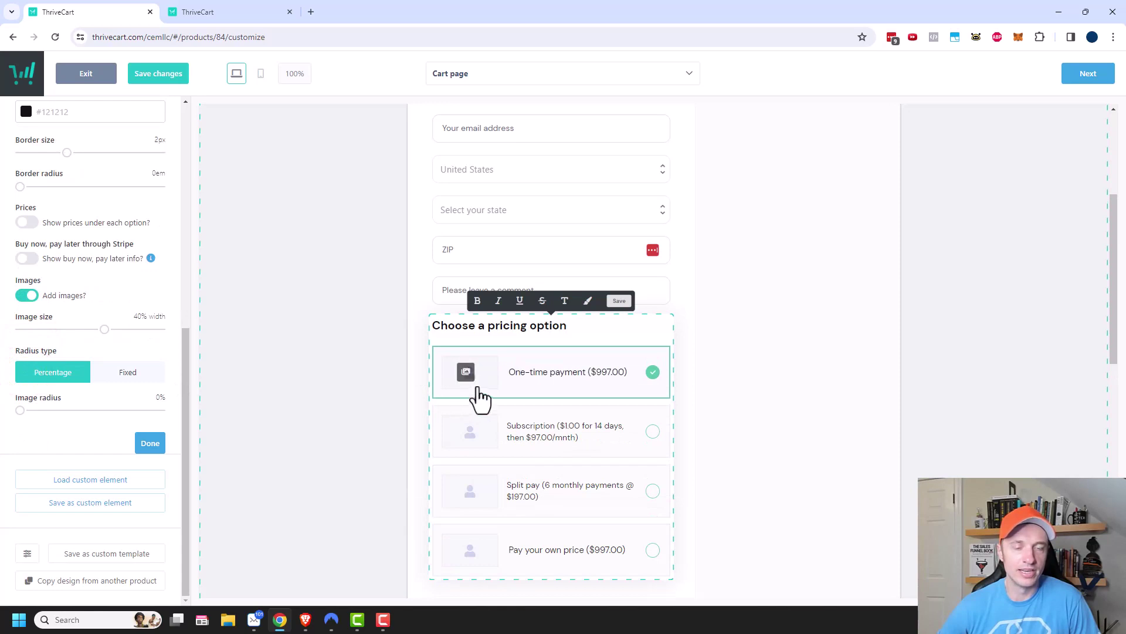
scroll(467, 399, down, 1)
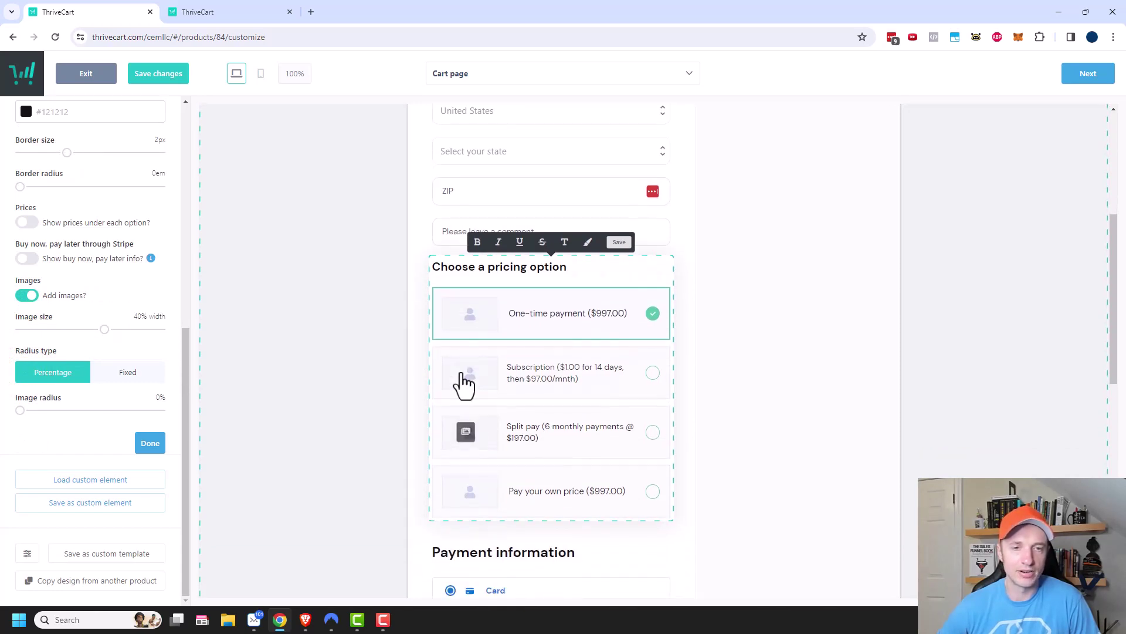
click(467, 314)
click(437, 276)
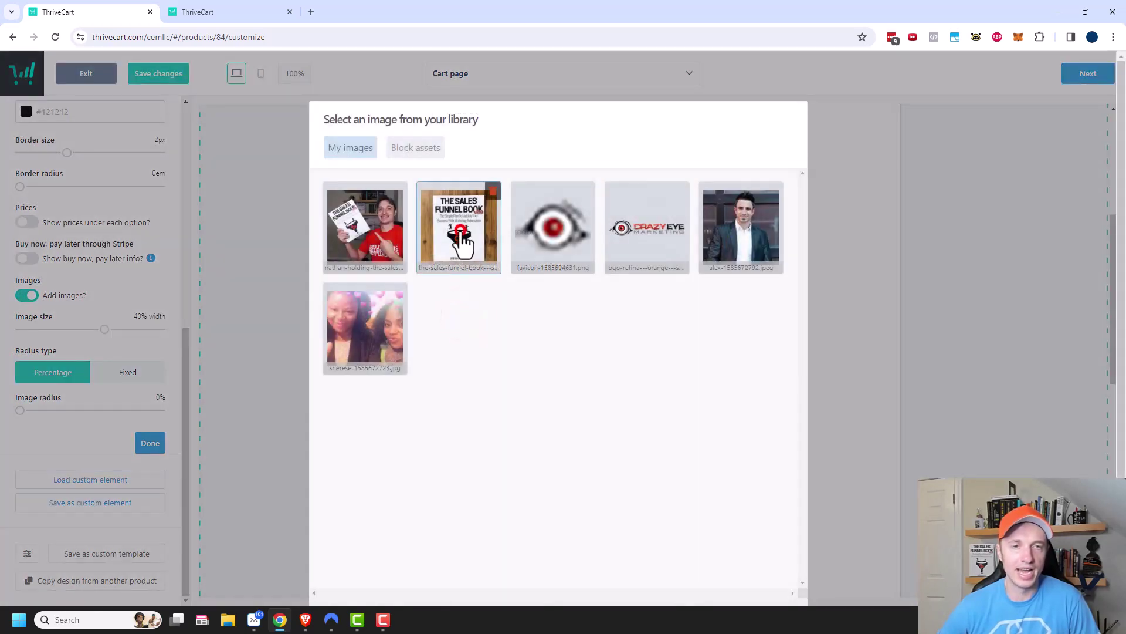
click(770, 533)
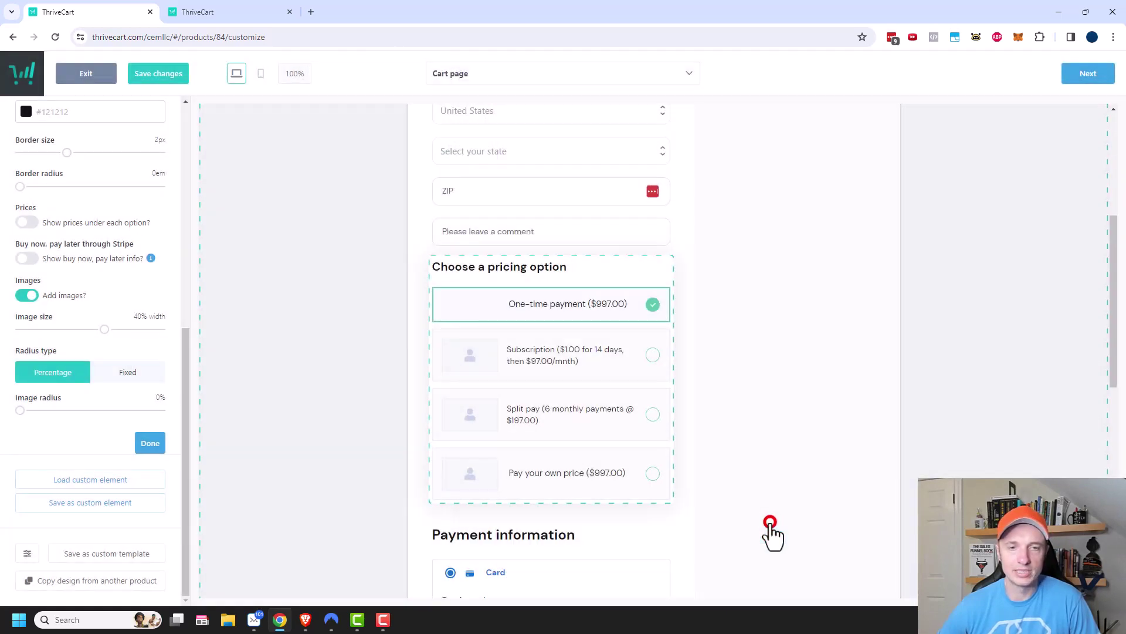
Step: Examine the element options of the payment information section and of the total payment summary
scroll(478, 323, down, 5)
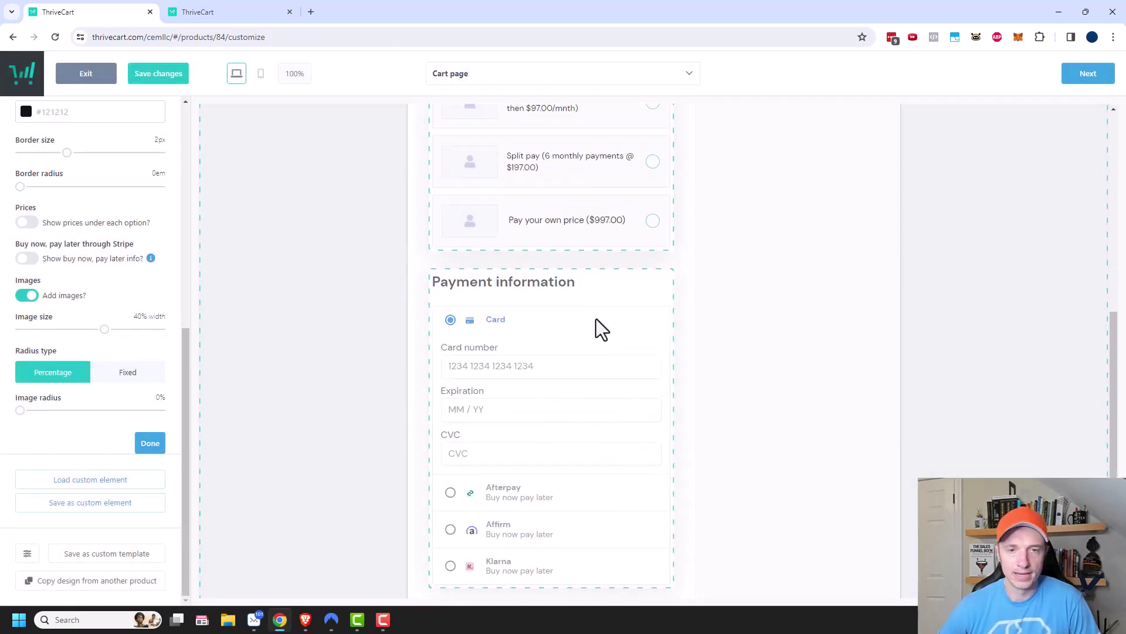
click(607, 287)
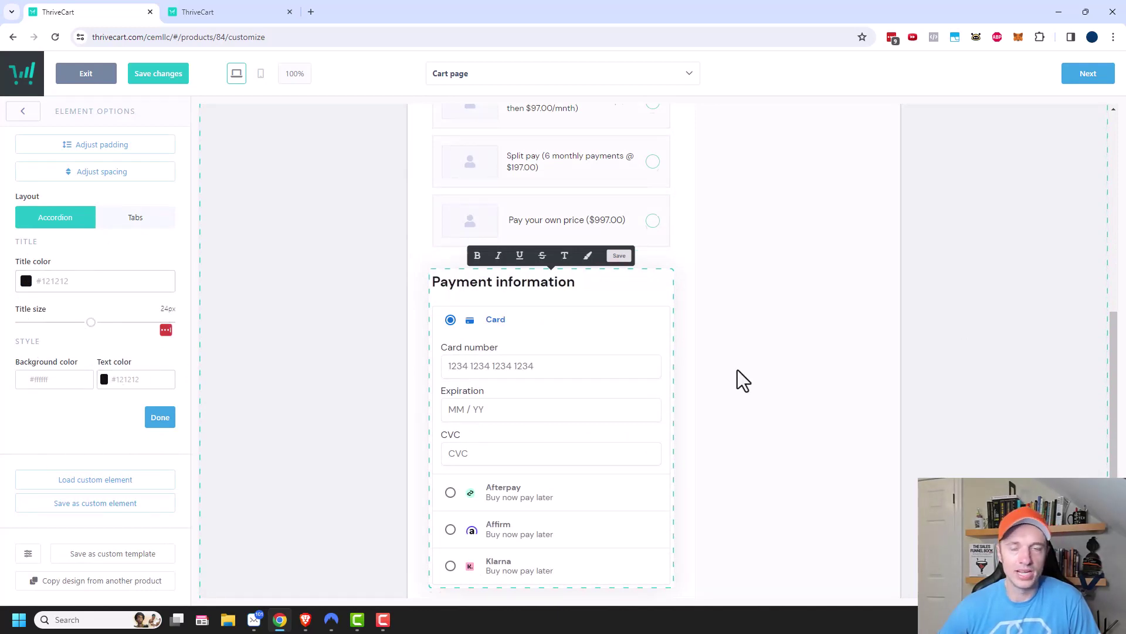
scroll(738, 370, up, 10)
click(824, 210)
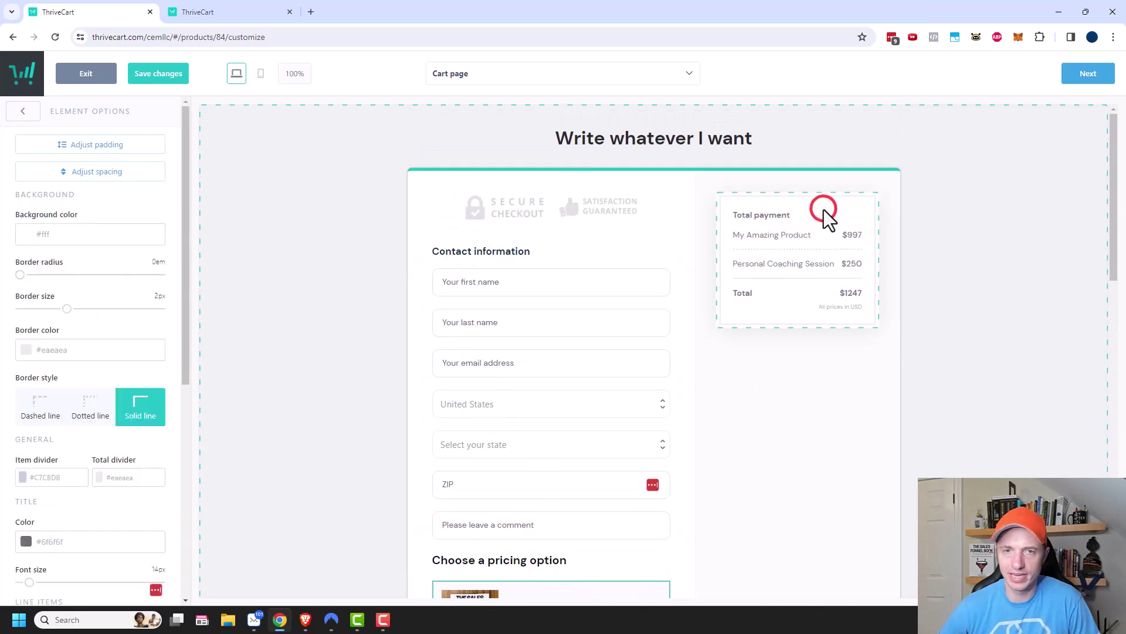
scroll(104, 432, down, 7)
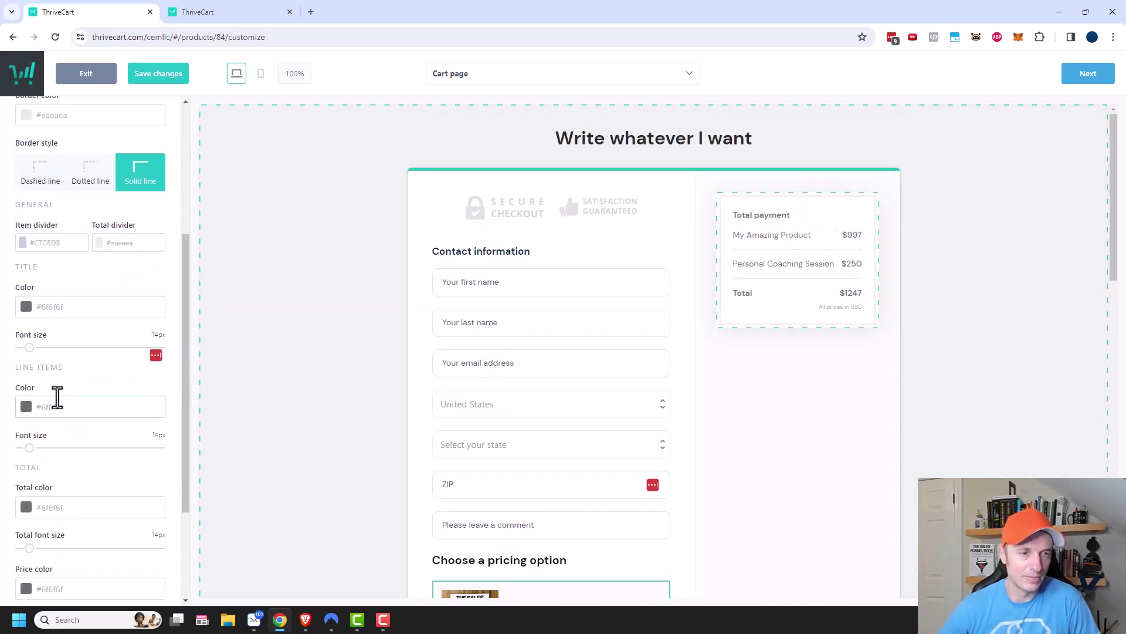
scroll(706, 460, down, 15)
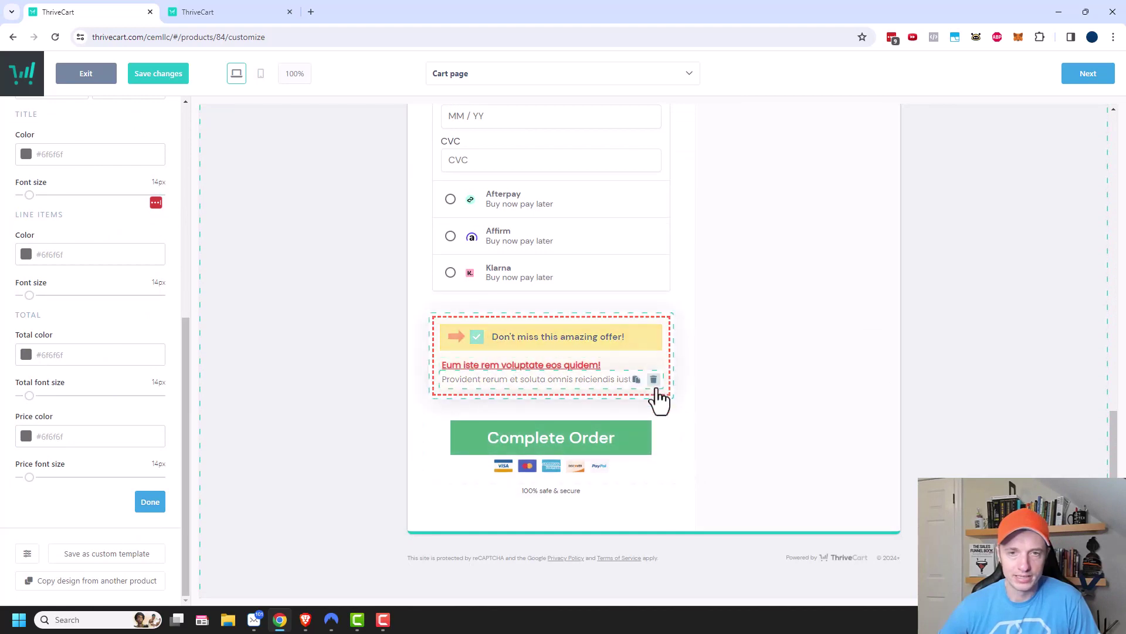
Step: Open the dashed offer box's settings and insert "dsf fsd afs" into the word "amazing" in its "Don't miss this amazing offer!" headline
click(668, 339)
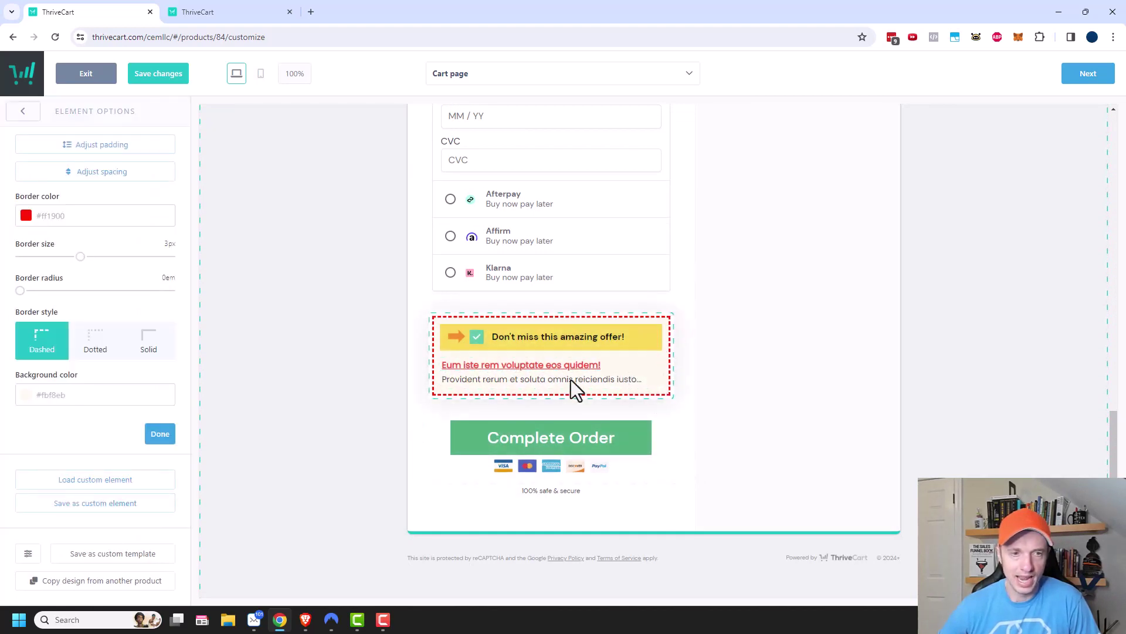
scroll(435, 334, down, 1)
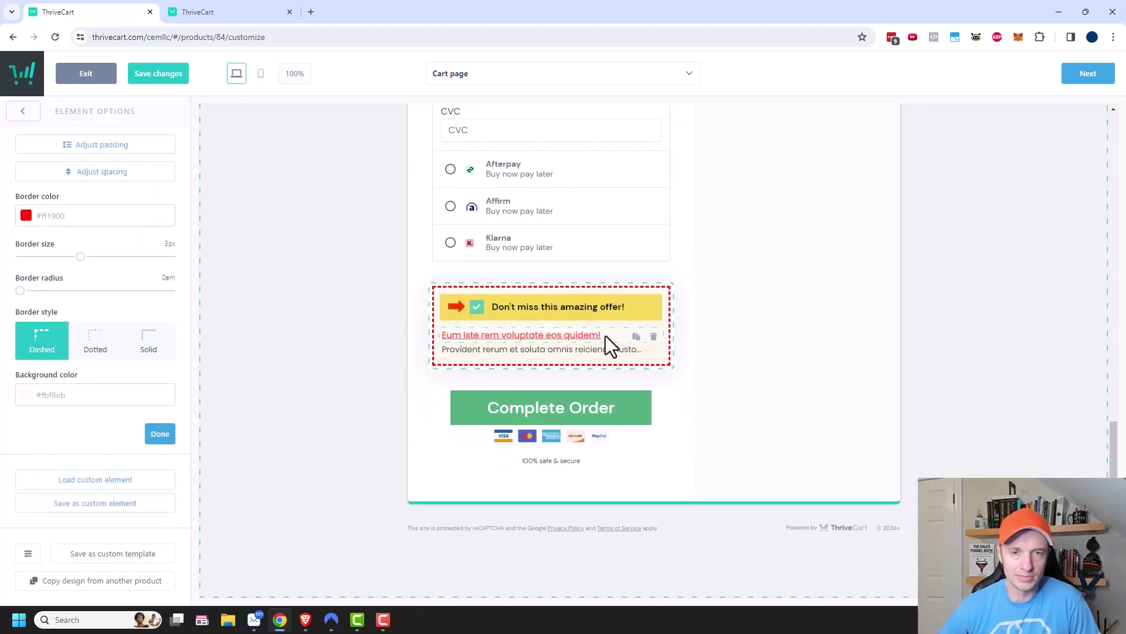
click(585, 309)
text(dsf fsd afs)
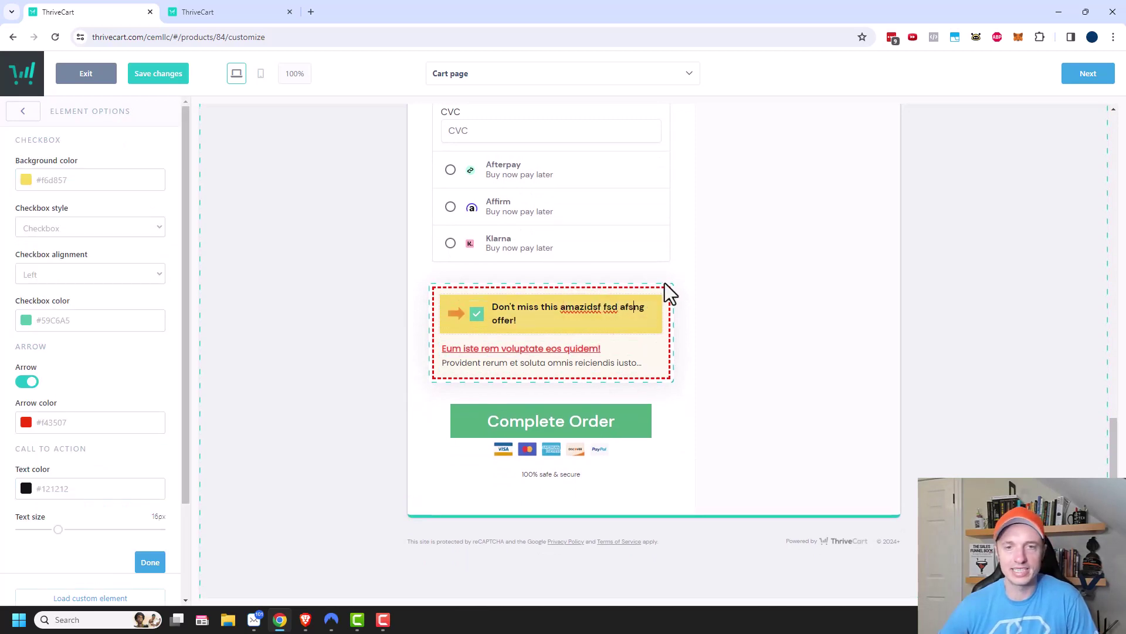
Step: Examine the page options for title, description, search indexing, favicon and social share image, leaving them as they are
click(822, 342)
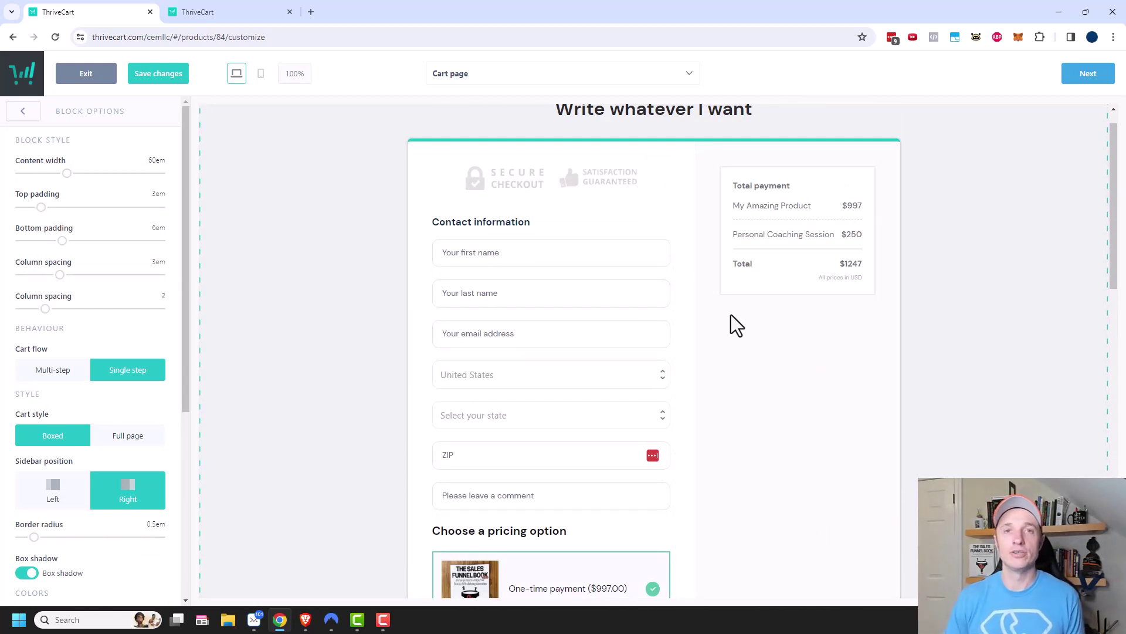
click(22, 112)
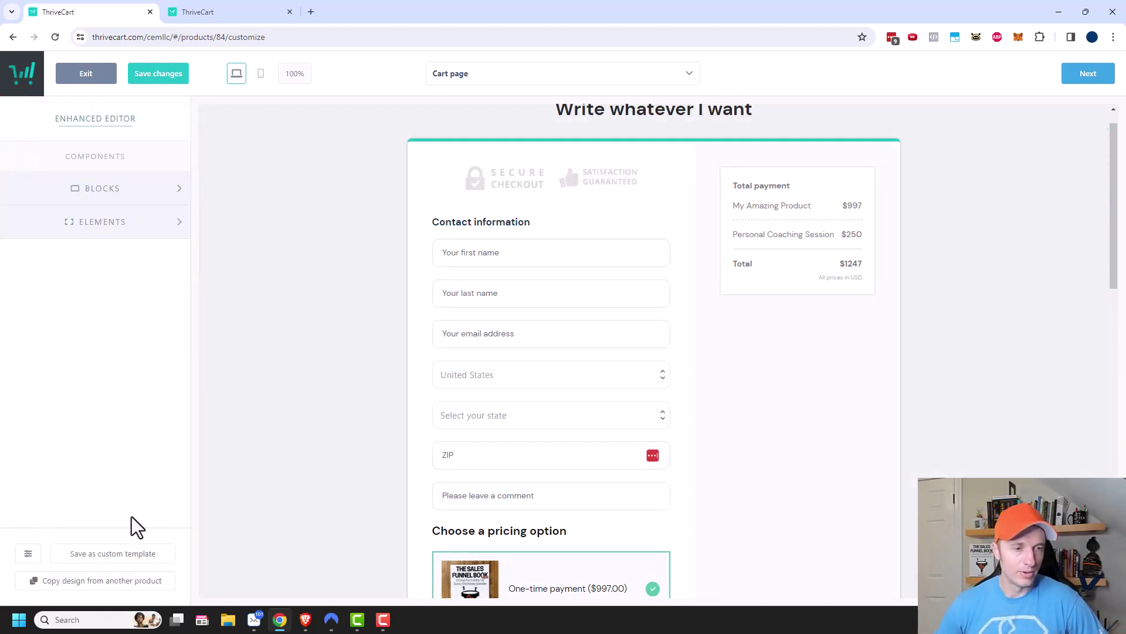
click(28, 556)
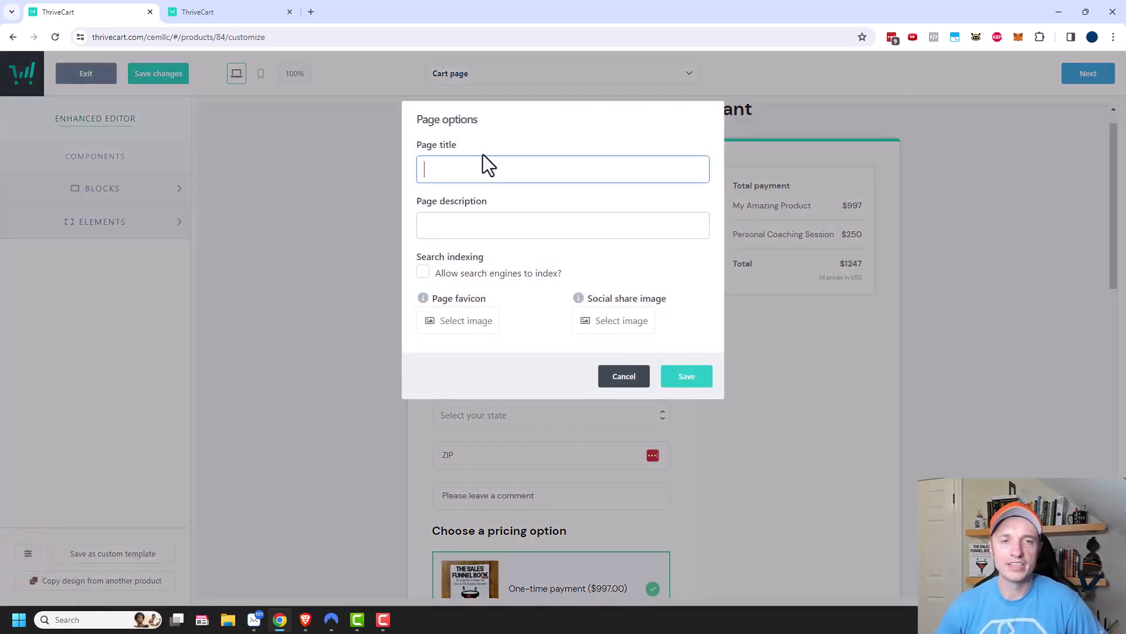
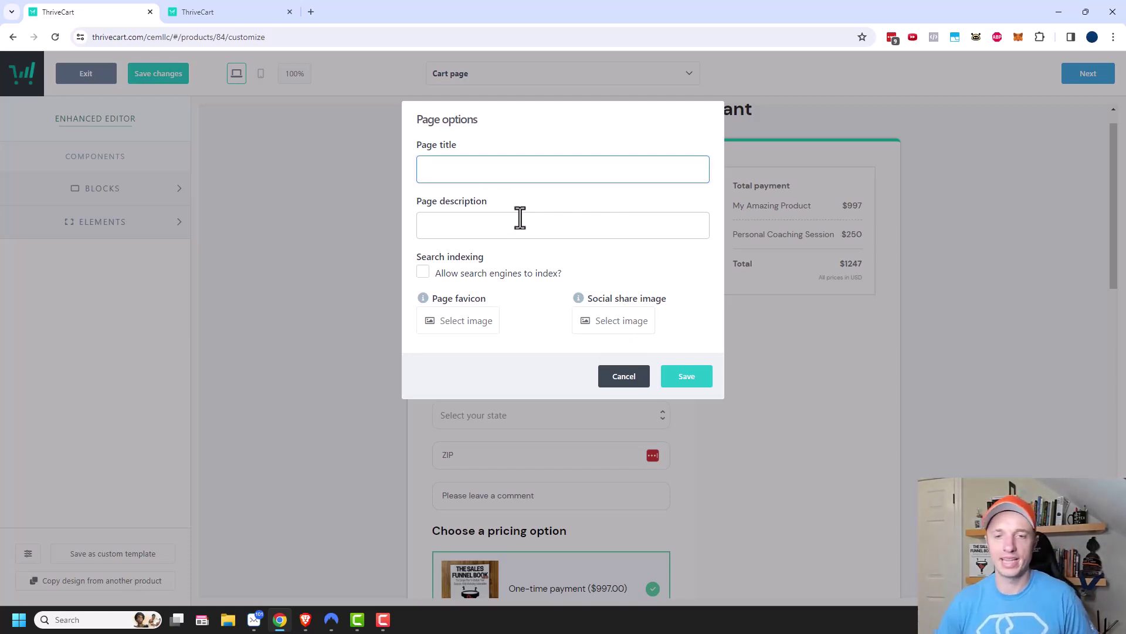
click(633, 382)
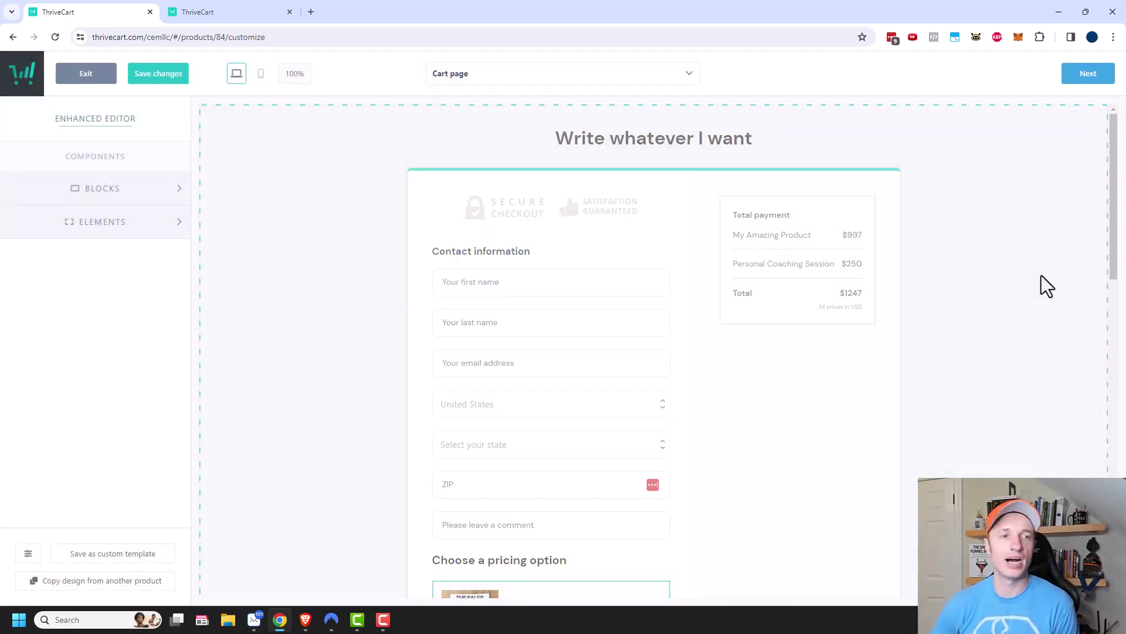
Step: Add the predesigned content block with the "ONLY $297" and "40% OFF" texts above the "Write whatever I want" heading
click(155, 189)
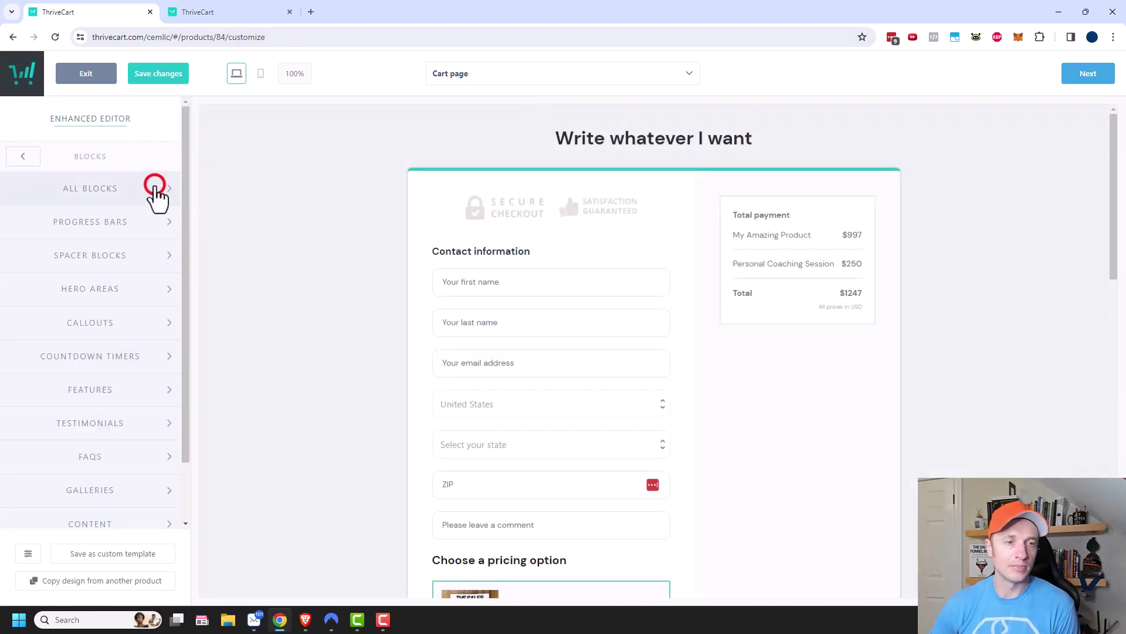
scroll(141, 381, down, 2)
click(141, 459)
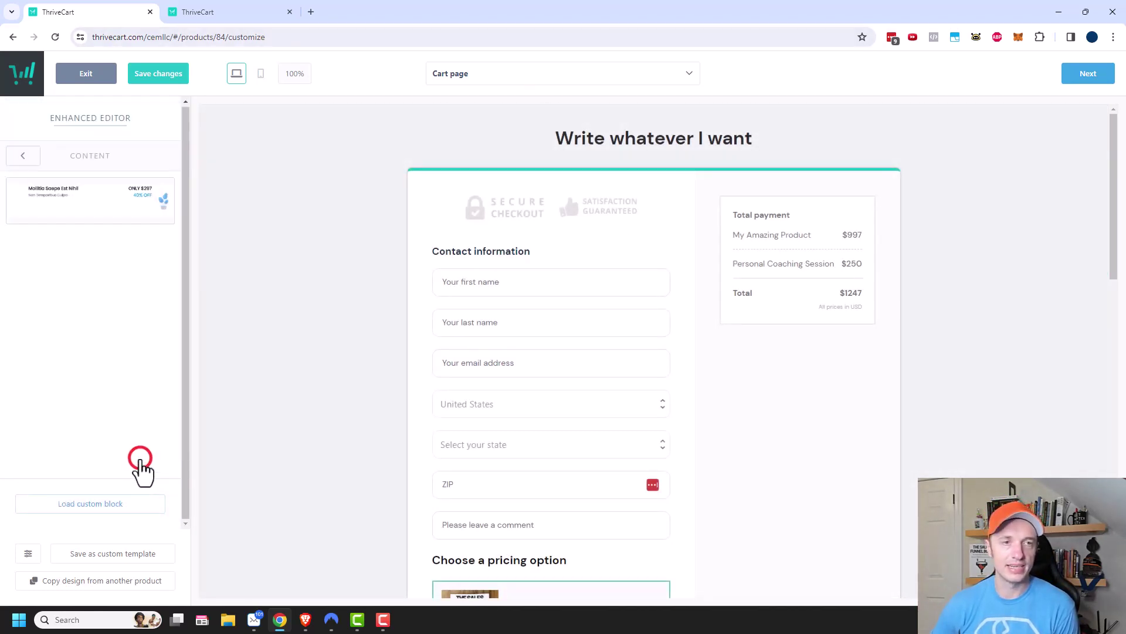
drag(84, 212, 698, 183)
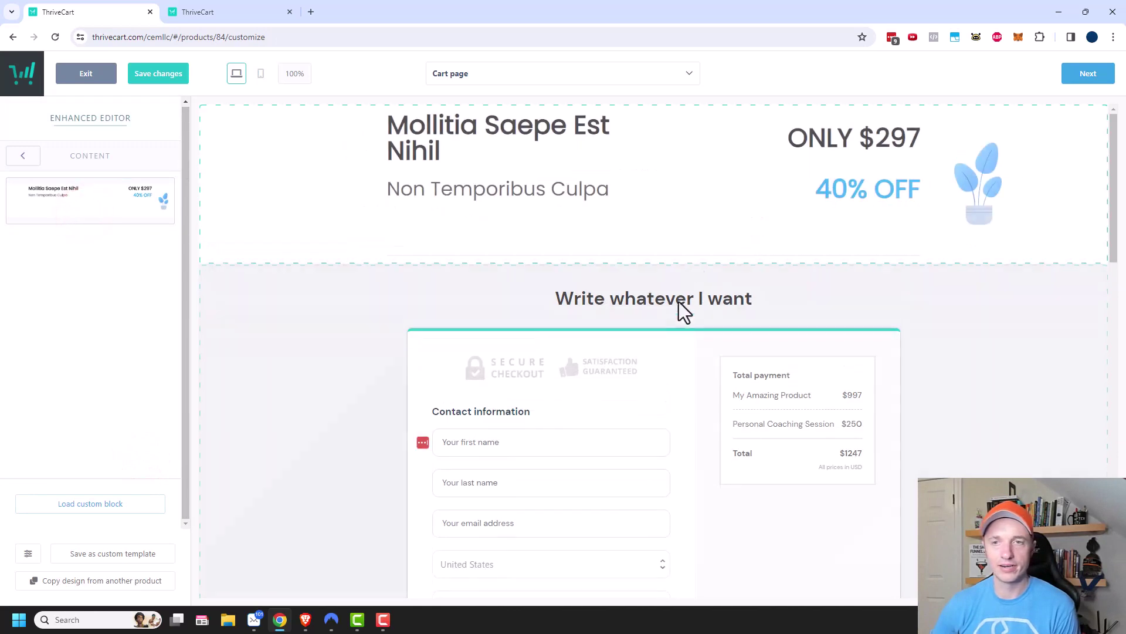
Step: Delete the "Mollitia Saepe Est Nihil", "ONLY $297", "Non Temporibus Culpa" and "40% OFF" texts and the divider from the new content block
click(569, 129)
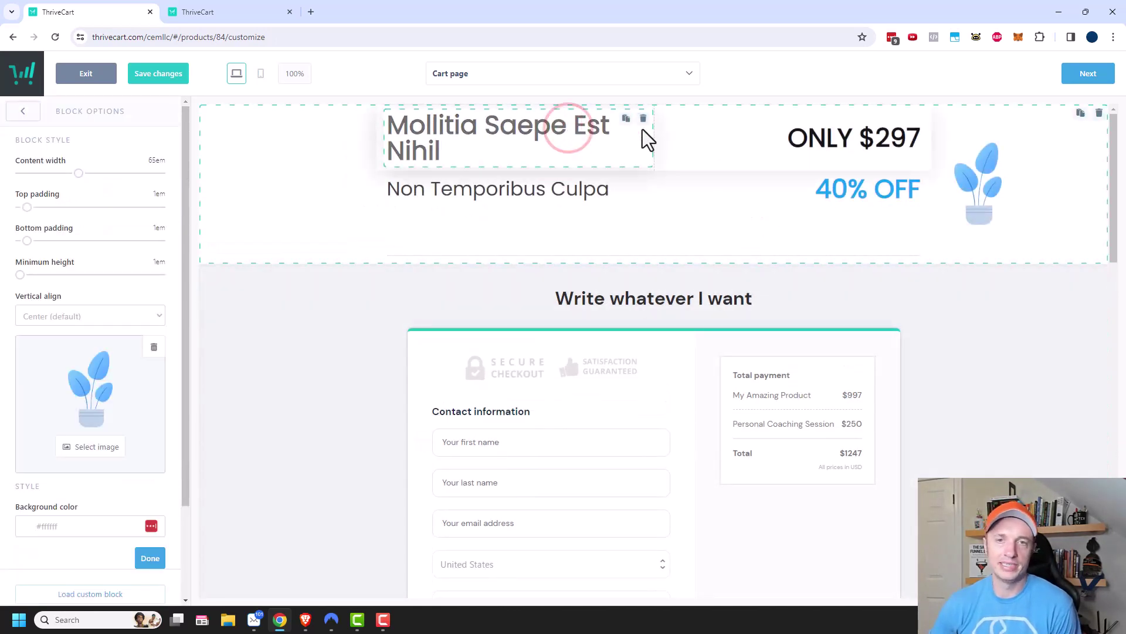
click(925, 115)
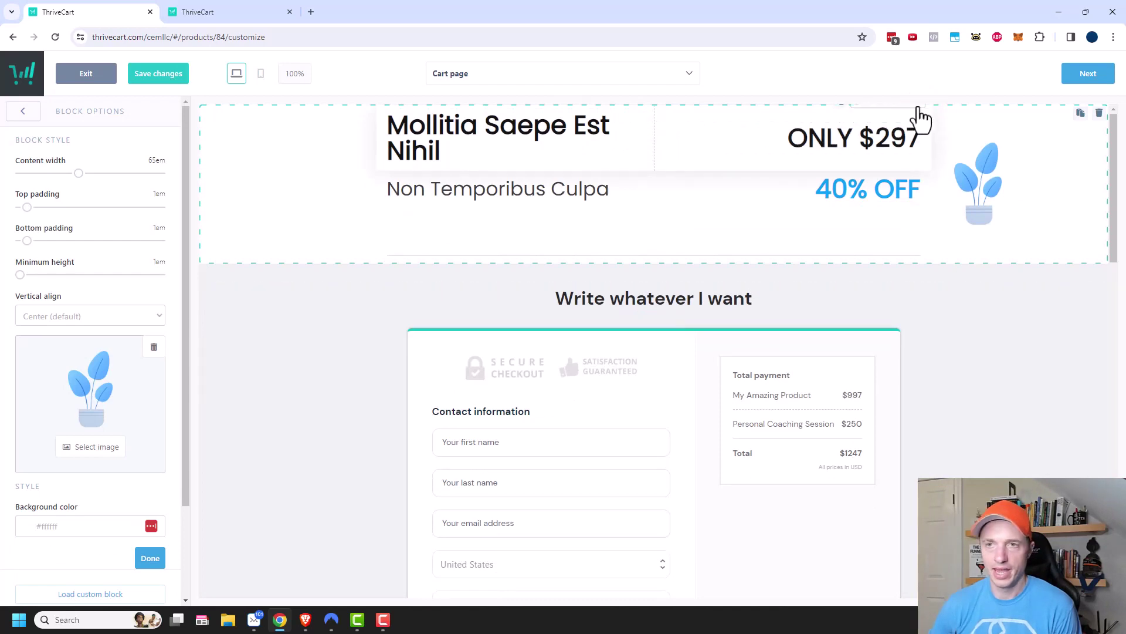
drag(920, 112, 692, 194)
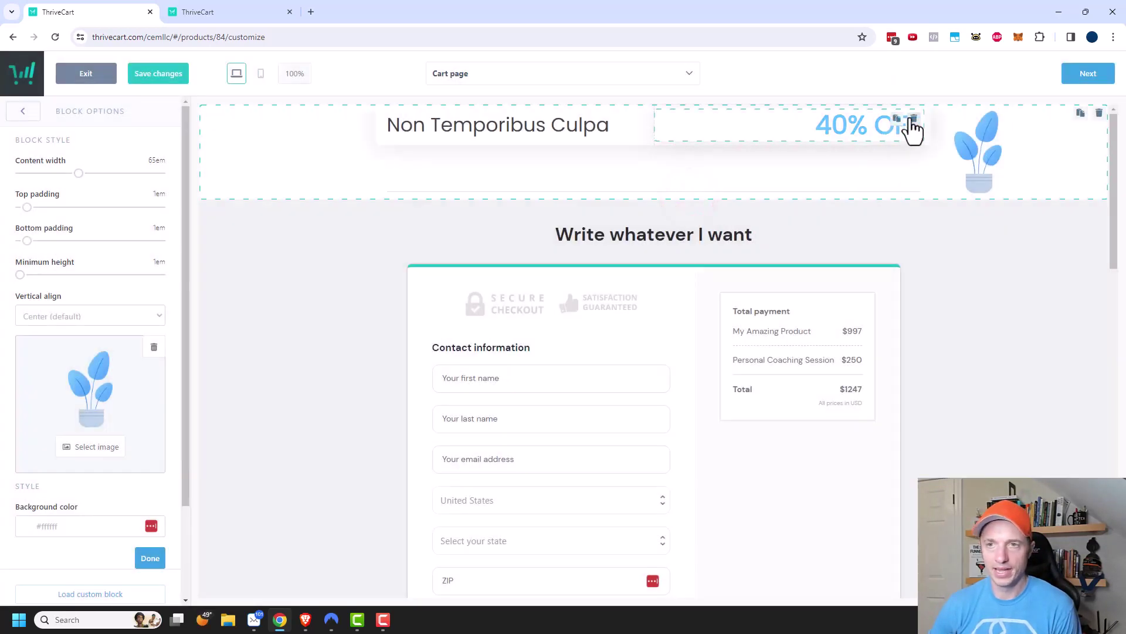
click(915, 116)
click(683, 183)
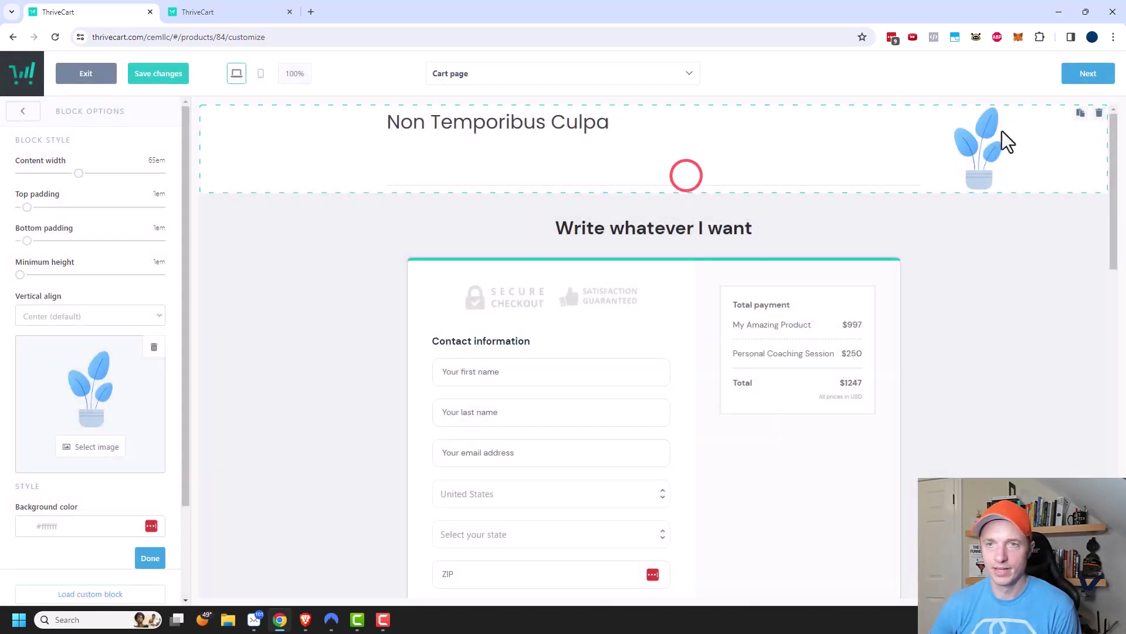
click(922, 108)
click(678, 195)
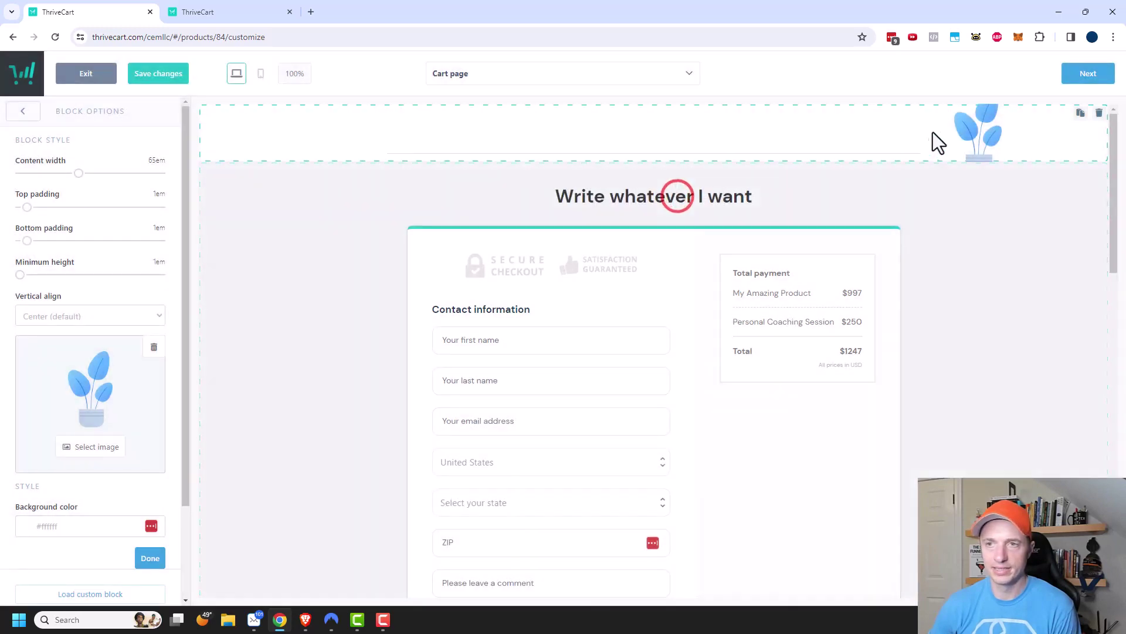
click(914, 154)
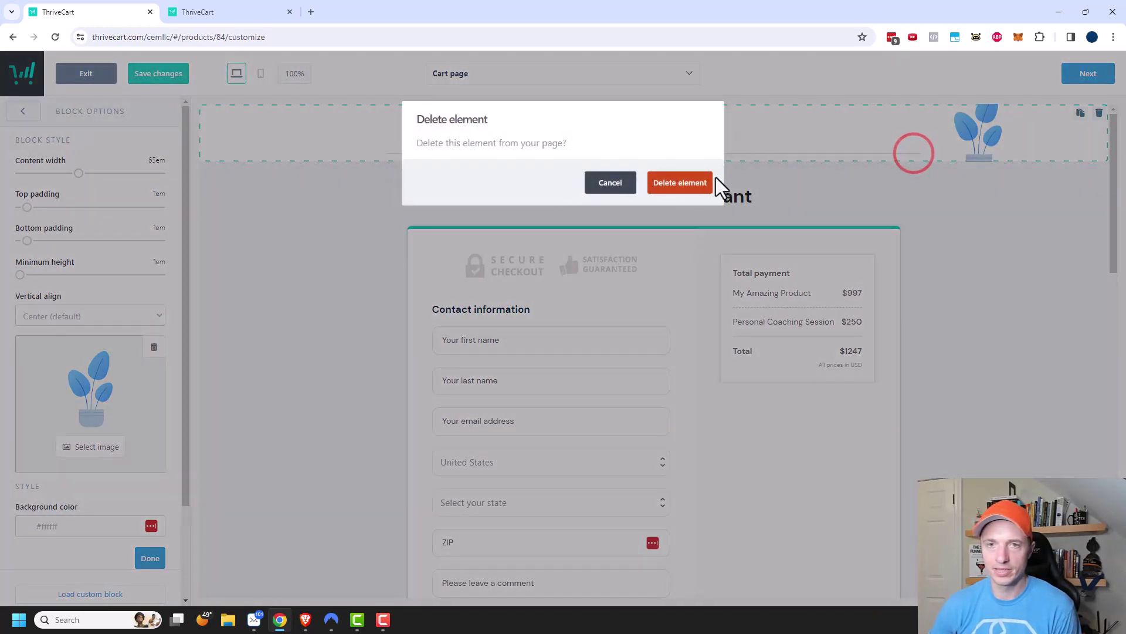
click(676, 184)
Step: Remove the plant image from the new content block at the start of the page
click(980, 116)
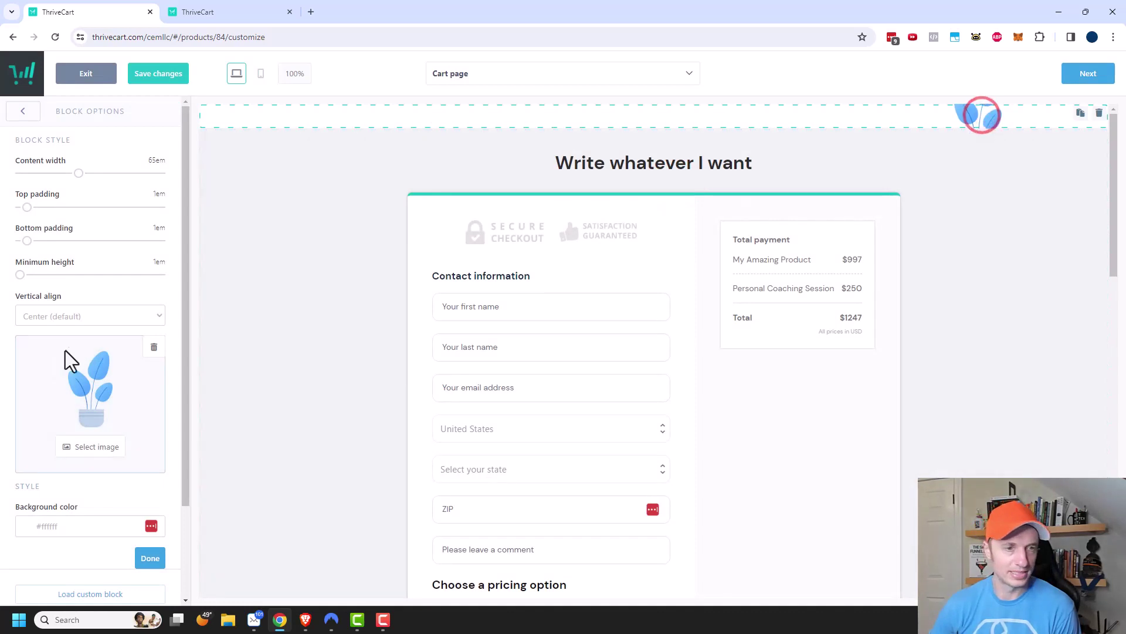
click(153, 348)
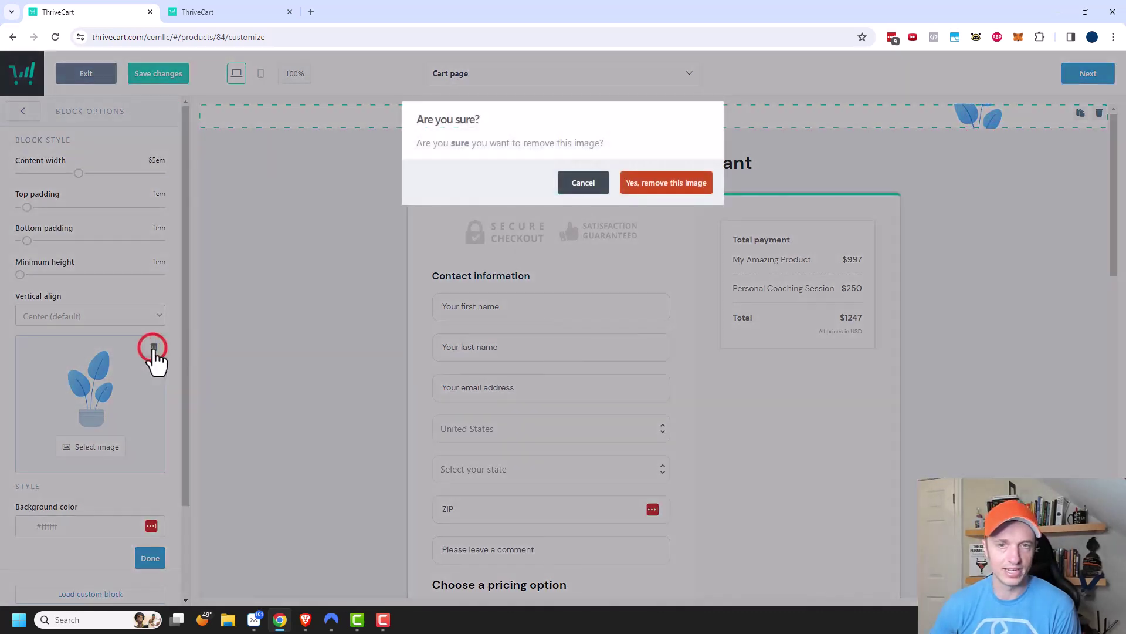
click(666, 182)
click(23, 112)
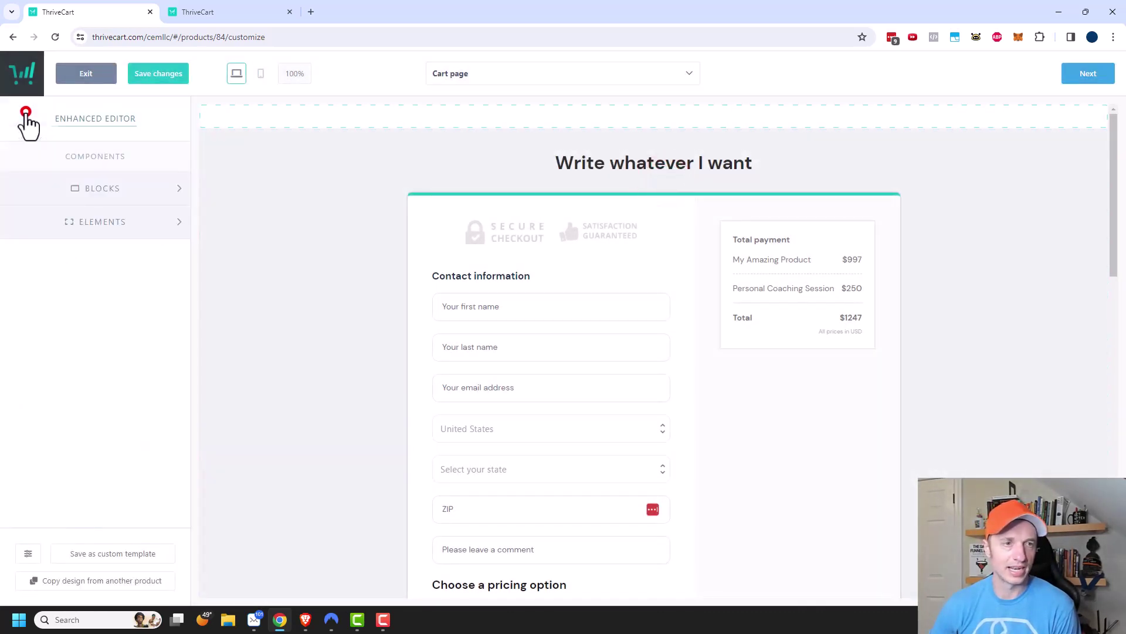
Step: Insert a columns element into the emptied content block, try the three- and four-column layouts, and settle on two columns
click(121, 220)
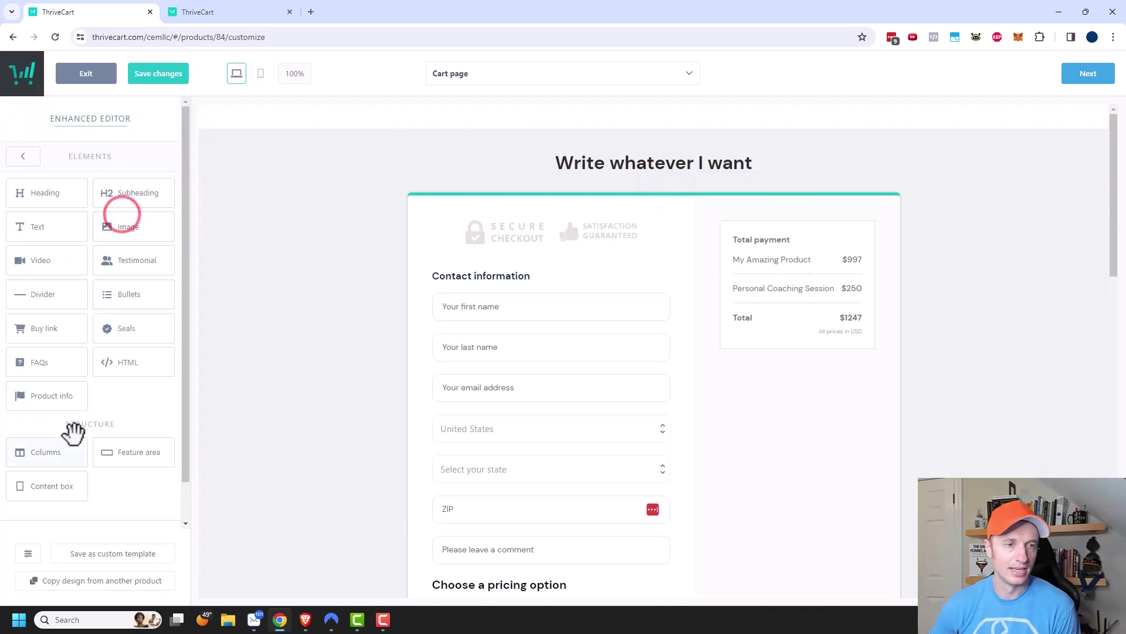
drag(52, 457, 458, 153)
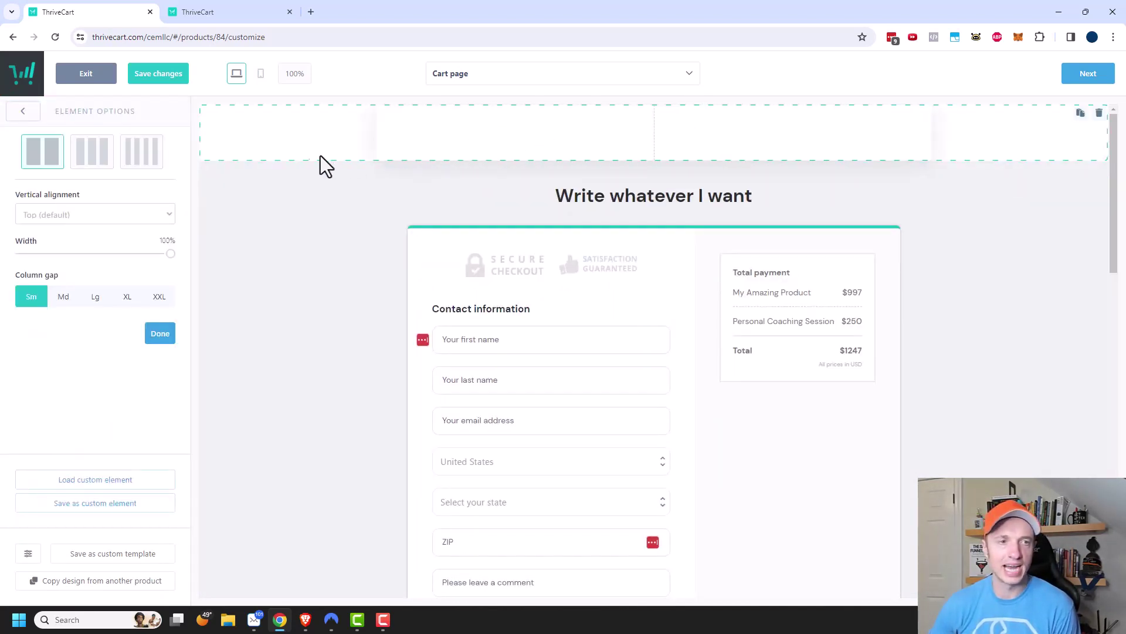
click(90, 154)
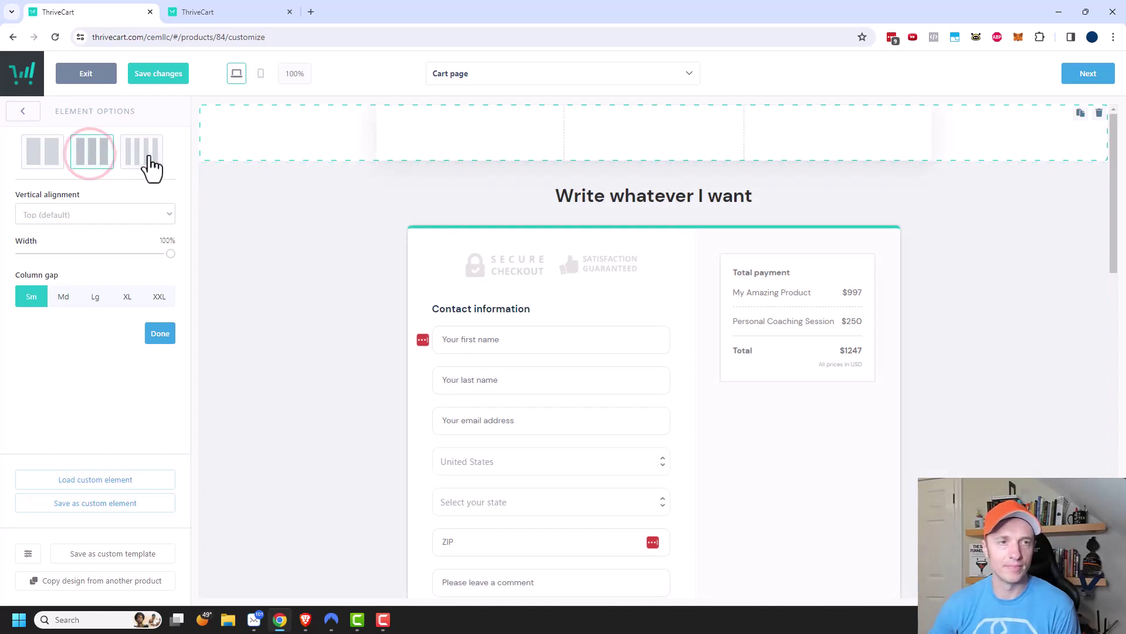
click(147, 154)
click(44, 155)
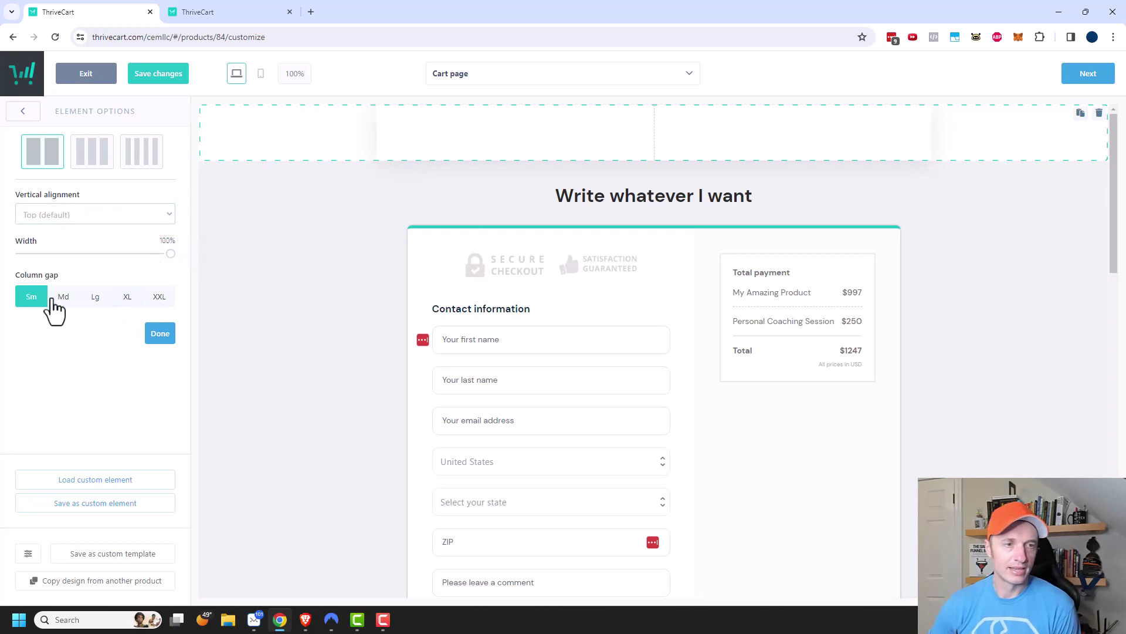
click(160, 337)
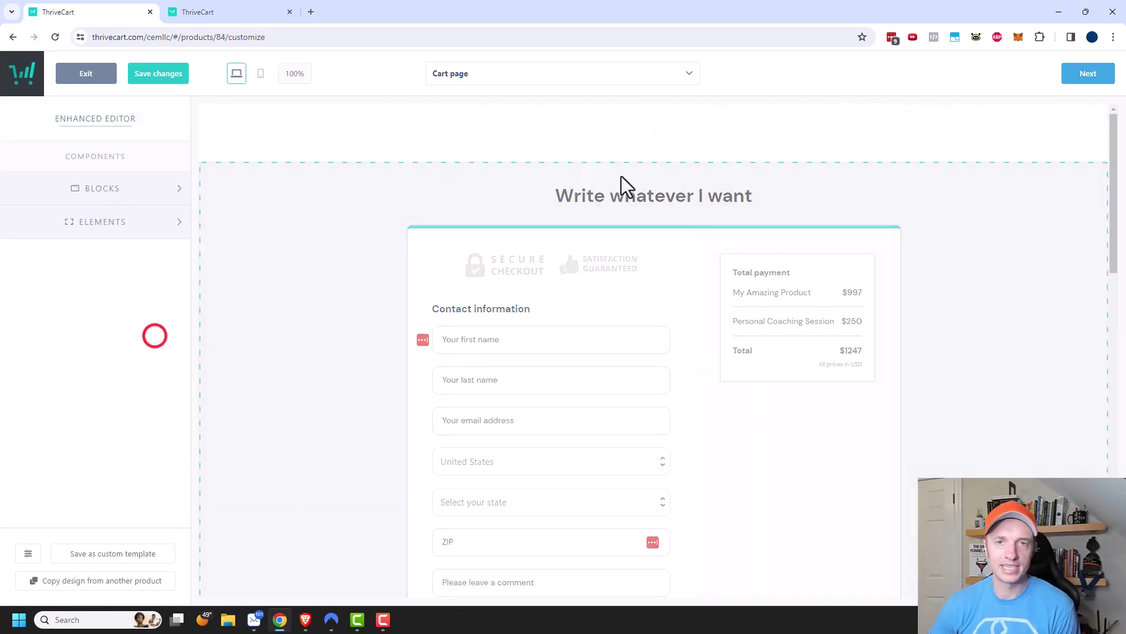
Step: Add an image element to the block's left column using the library photo of the man holding The Sales Funnel Book
click(554, 140)
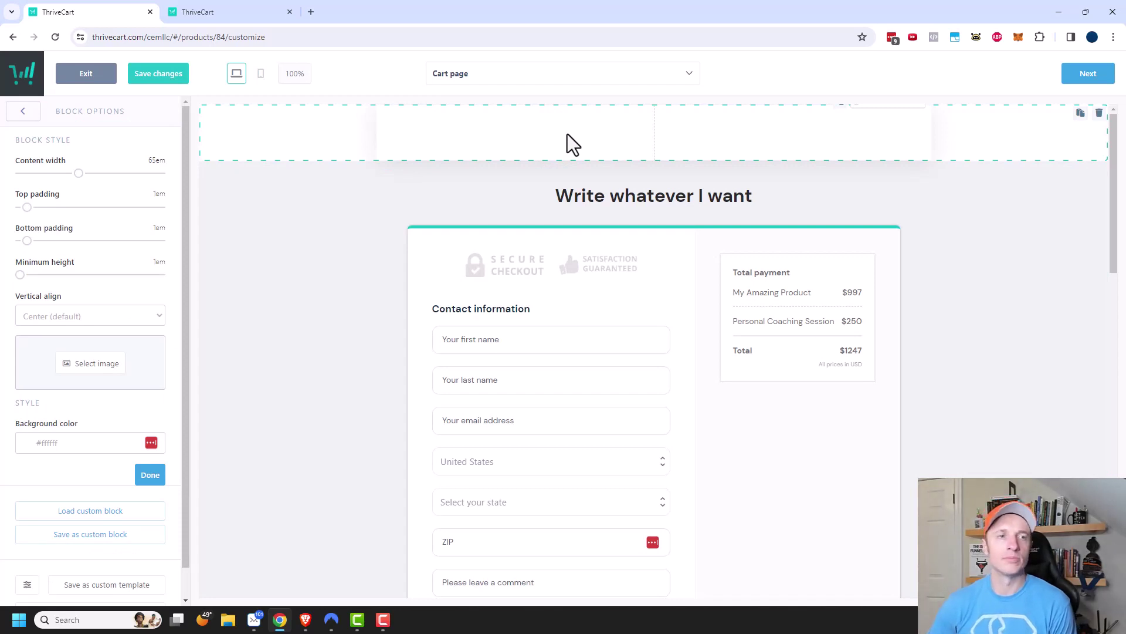
click(27, 117)
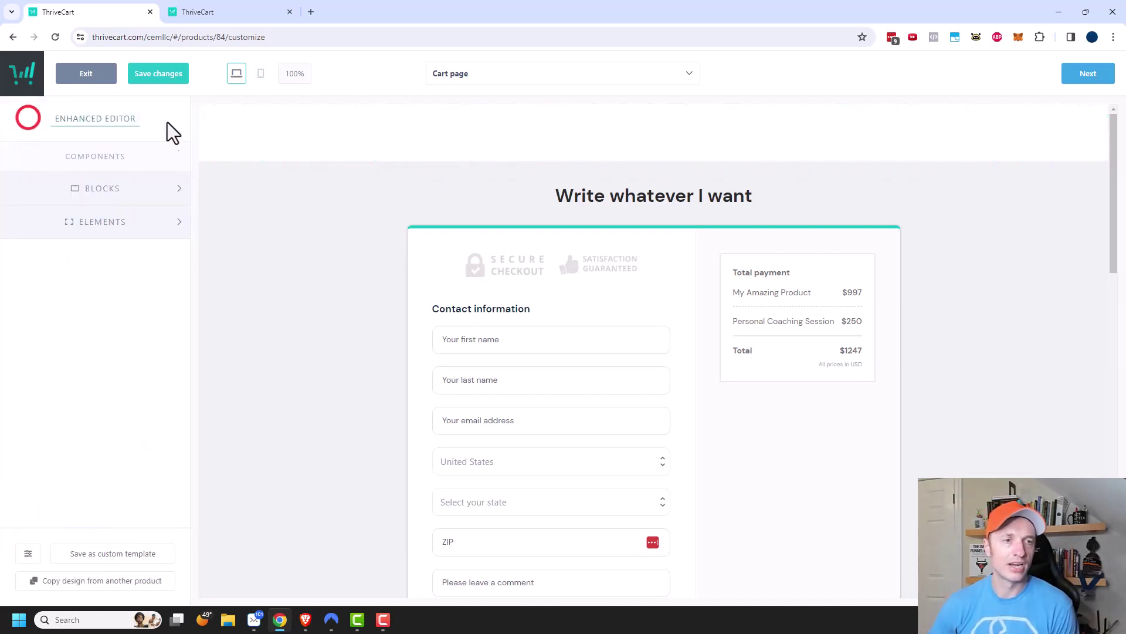
click(133, 223)
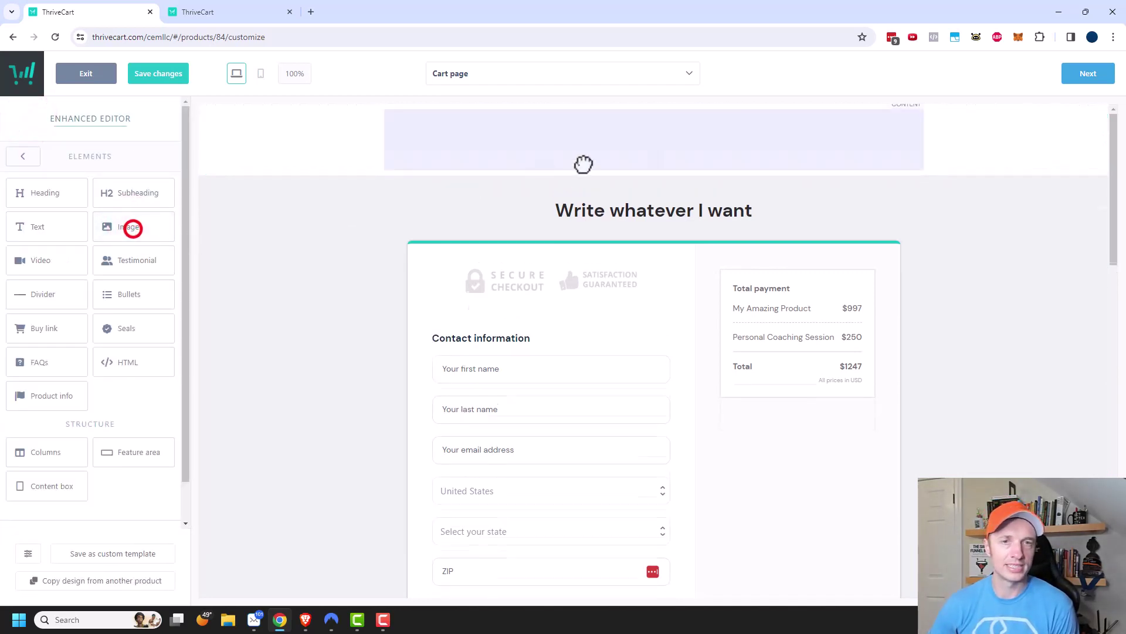
click(545, 151)
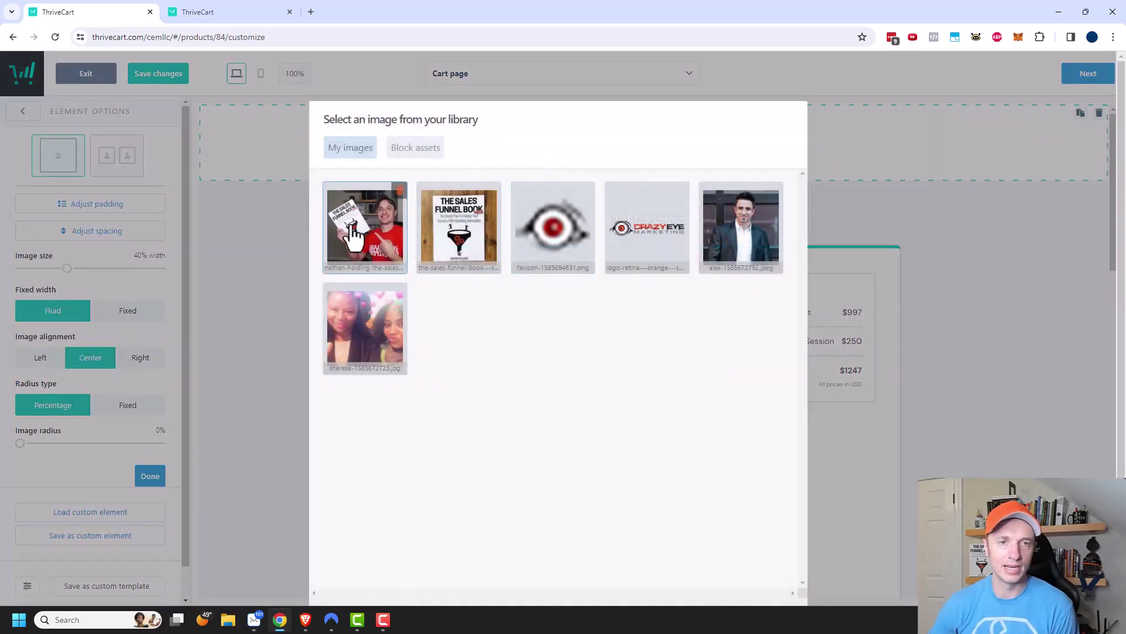
click(364, 226)
click(776, 532)
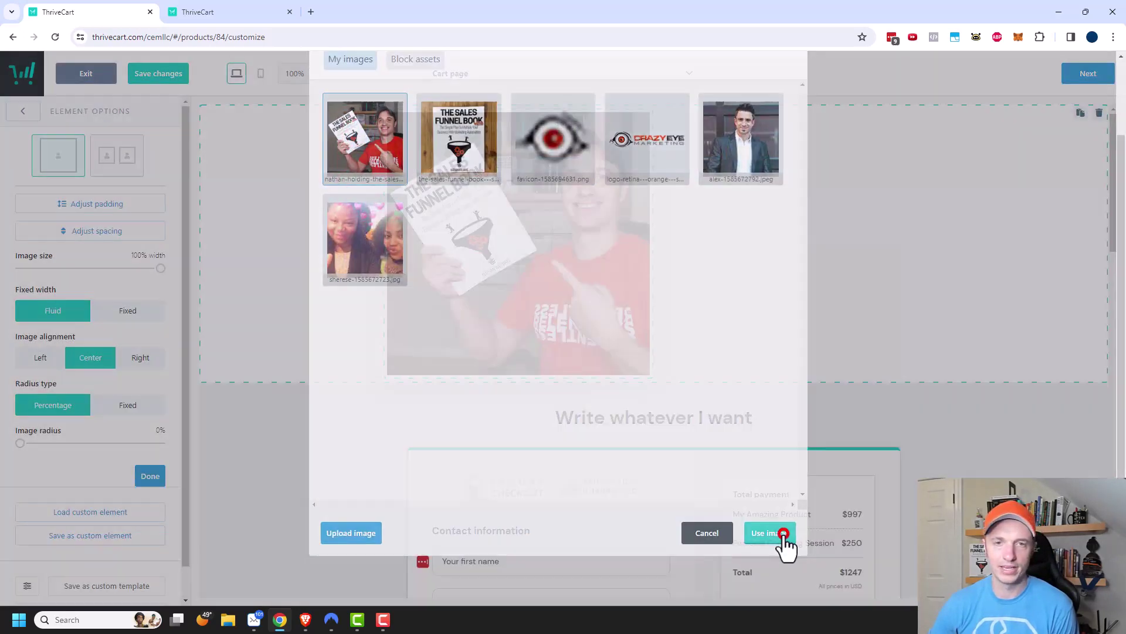
click(26, 111)
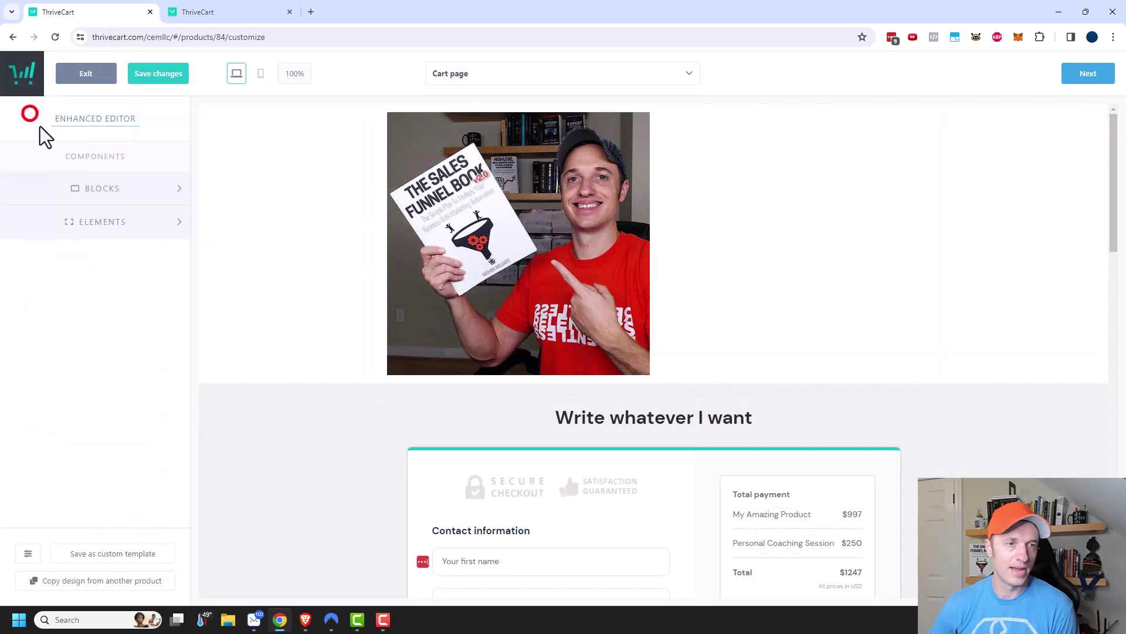
Step: Add a text element to the right column with five lines of filler text, the last four "fds", "ka", "f" and "dsfadsfdsaf"
click(134, 219)
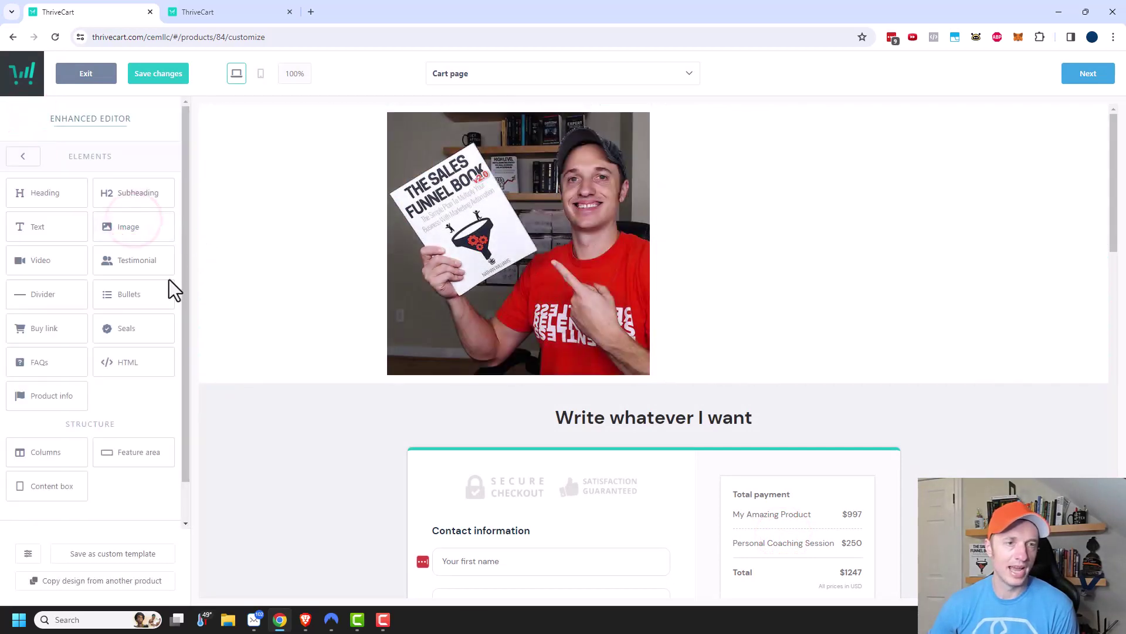
drag(40, 232, 909, 156)
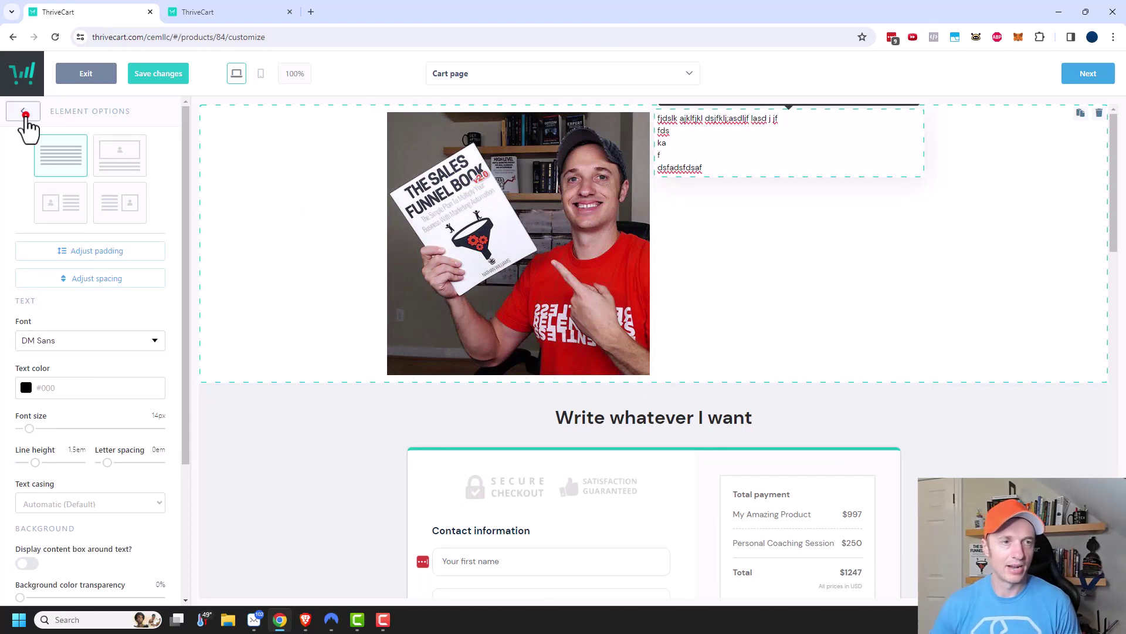
click(24, 113)
Step: Place a heading element above the filler text in the right column
click(136, 225)
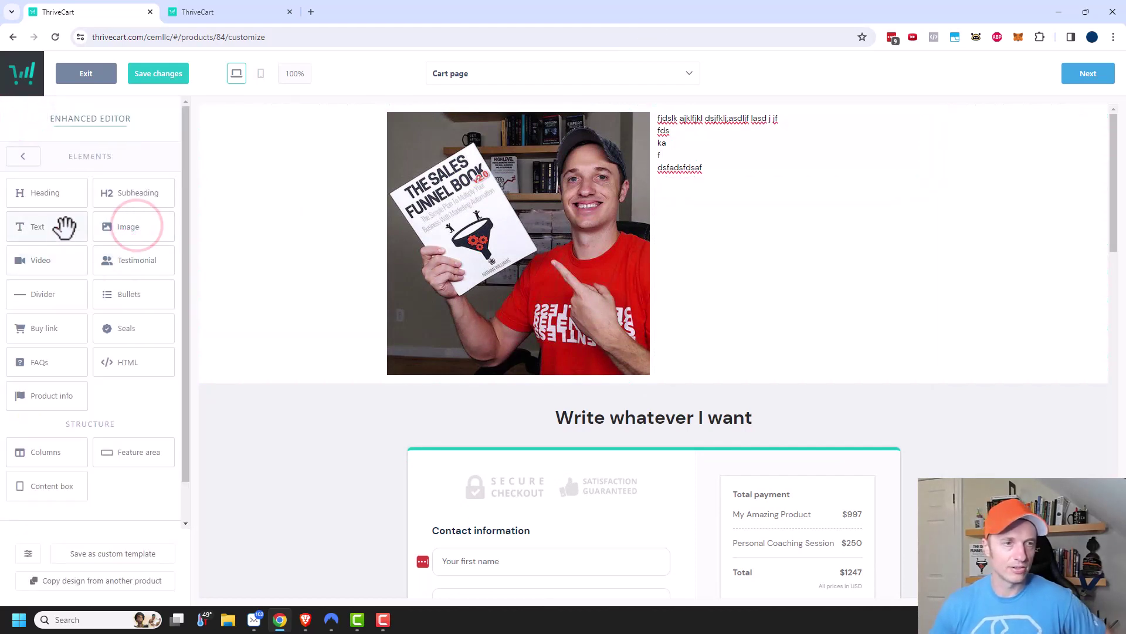
drag(61, 196, 820, 127)
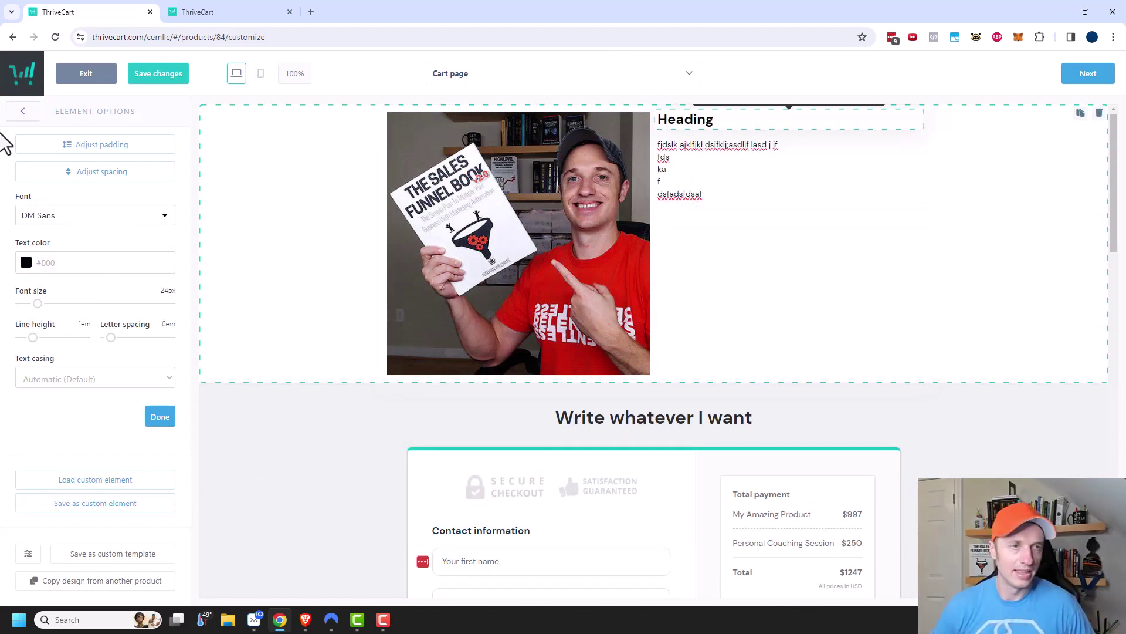
click(22, 111)
Step: Add a bullets element below the filler text and append the bullet points "fds", "fdssa", "fd", "saf" and "aads"
click(134, 218)
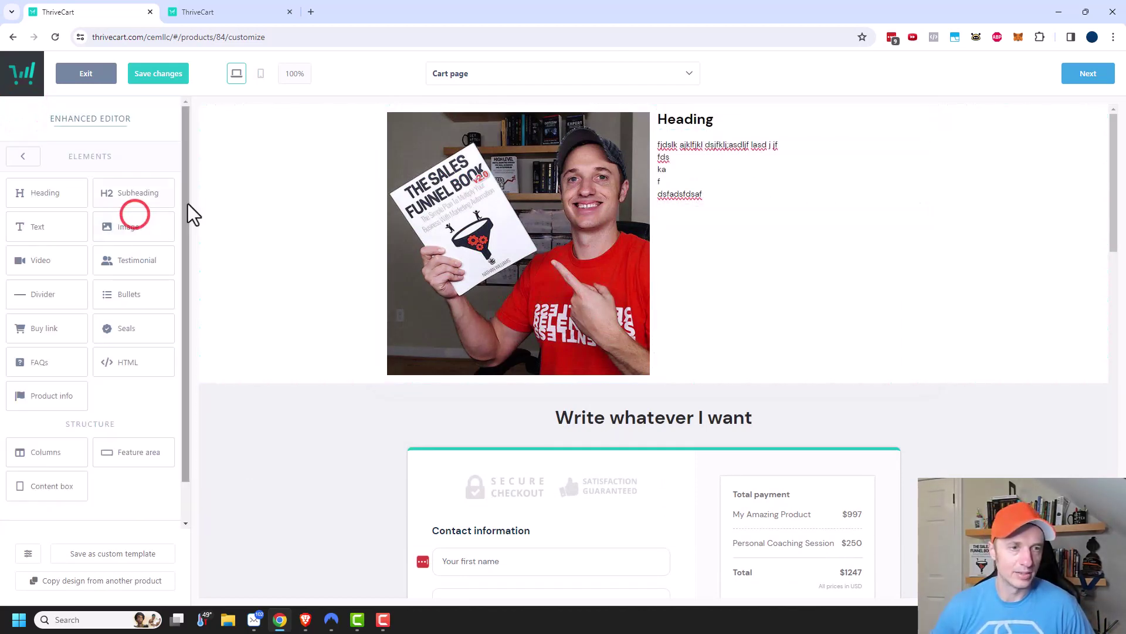
drag(135, 296, 833, 252)
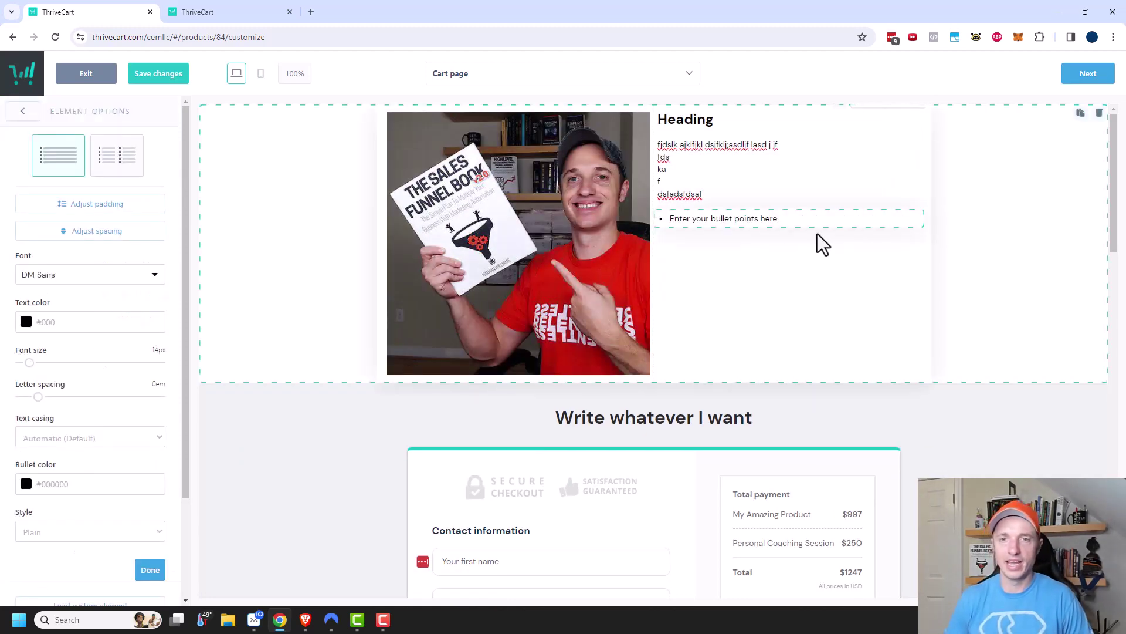
click(814, 219)
key(Return)
text(fds)
key(Return)
text(fdssa fd saf)
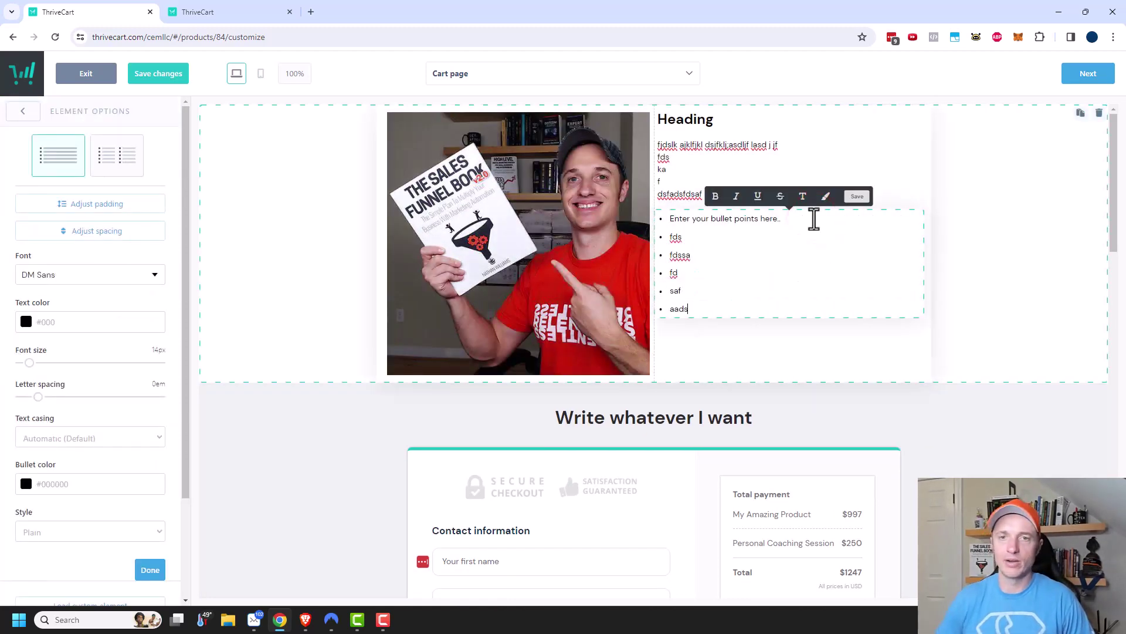
Step: Finish editing the cart page, proceed to the success page, and complete the checkout design
click(956, 240)
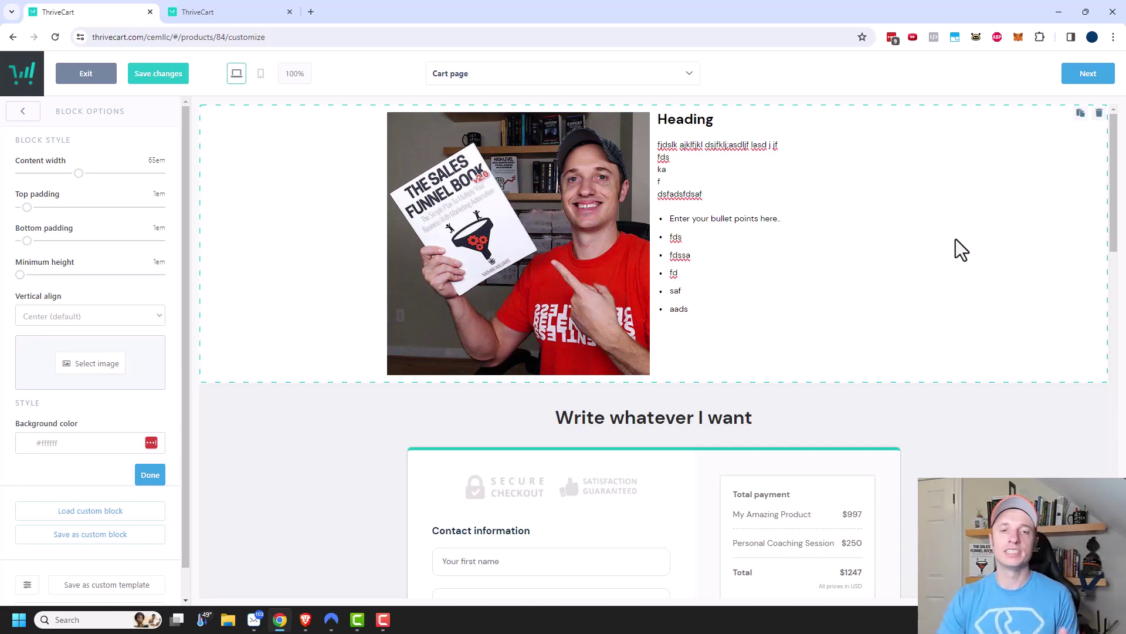
click(1090, 75)
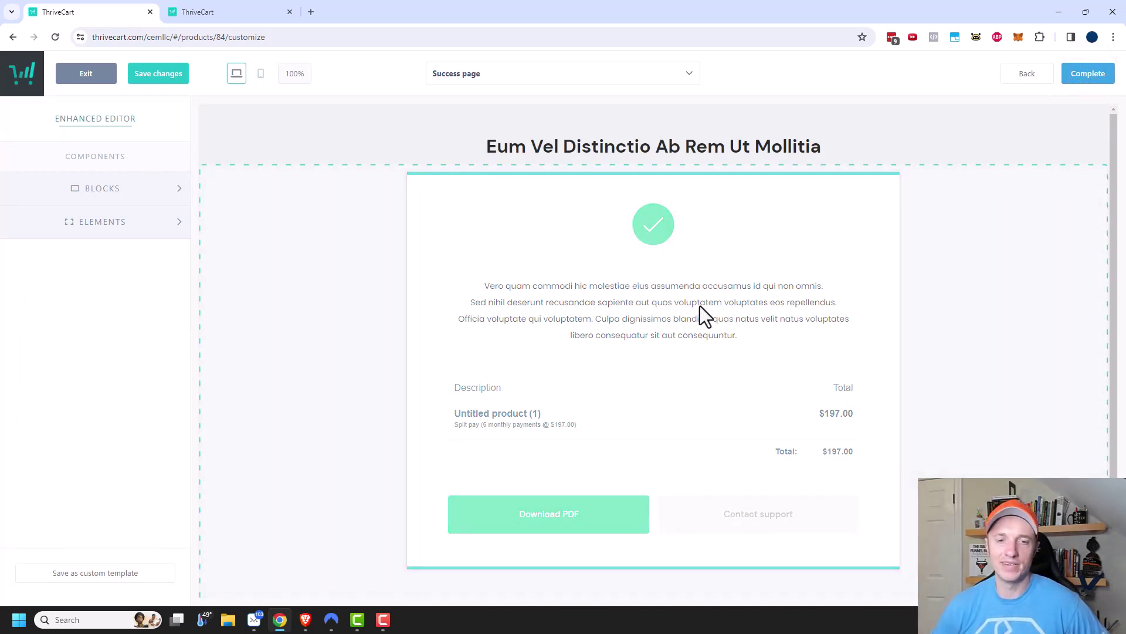
click(1090, 80)
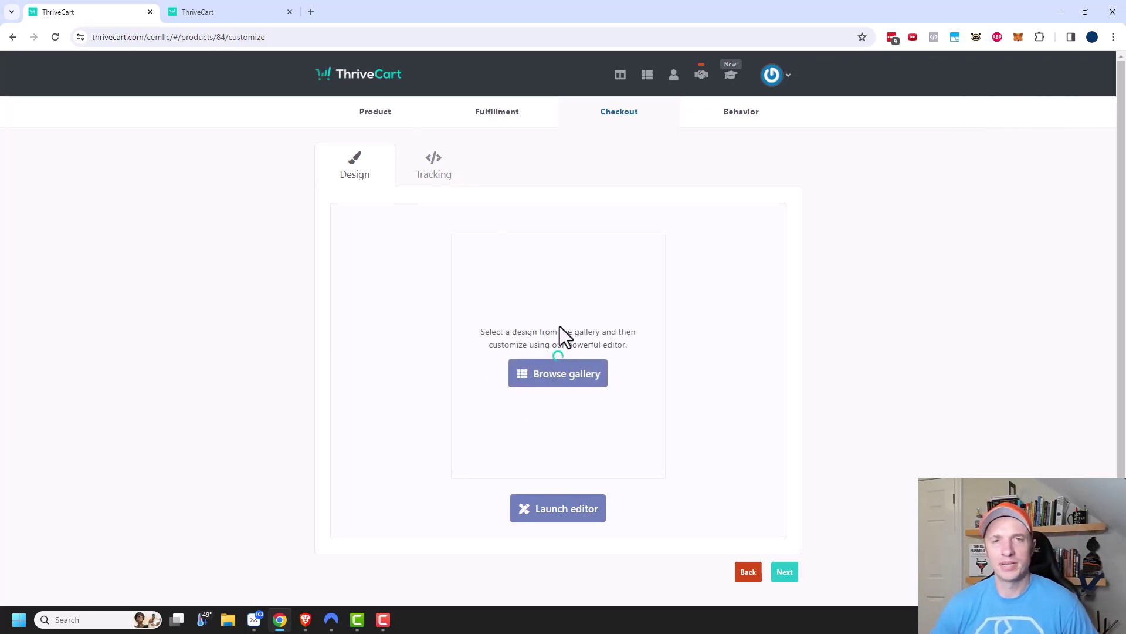
Step: Examine the checkout's tracking services, temporarily enabling Facebook to review its pixel, purchase event and Conversions API settings
click(432, 175)
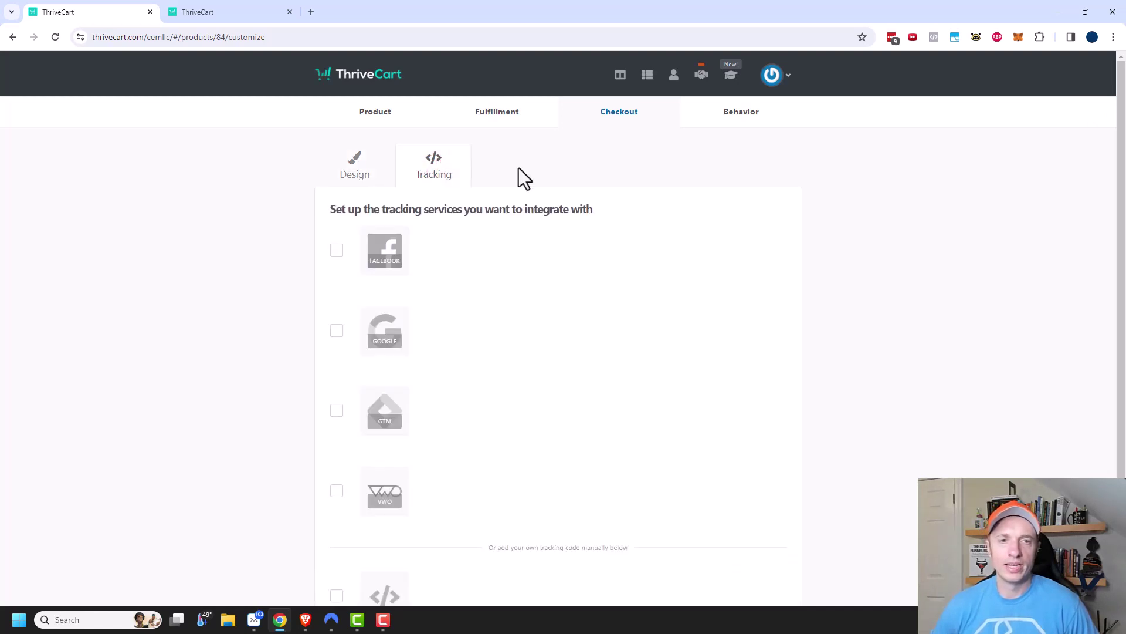
click(337, 250)
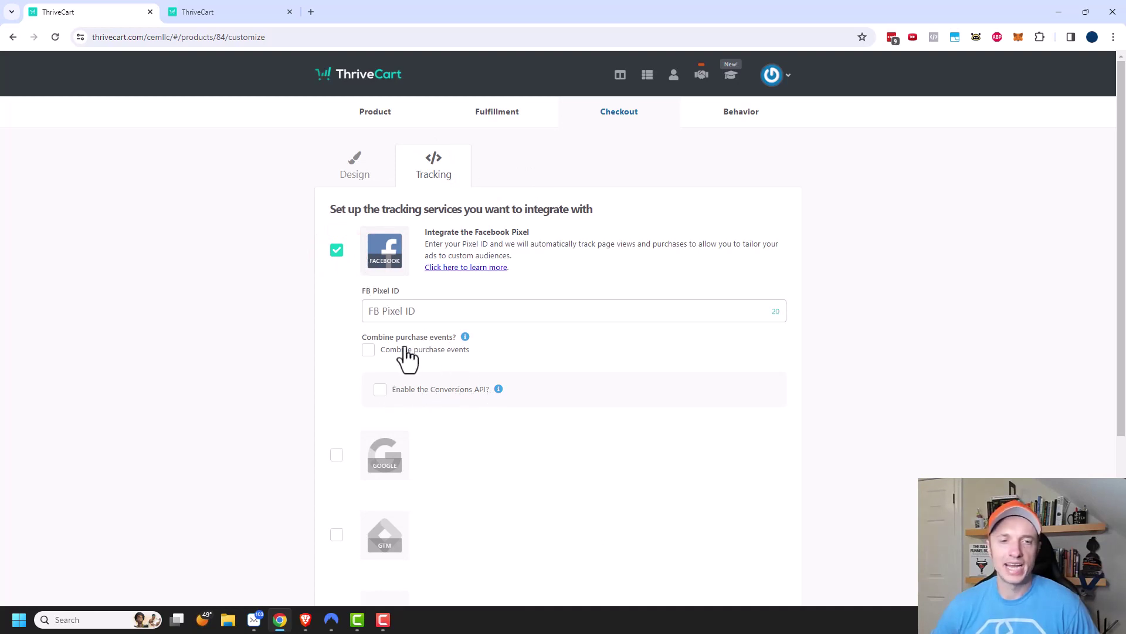
scroll(411, 352, down, 1)
scroll(387, 296, down, 1)
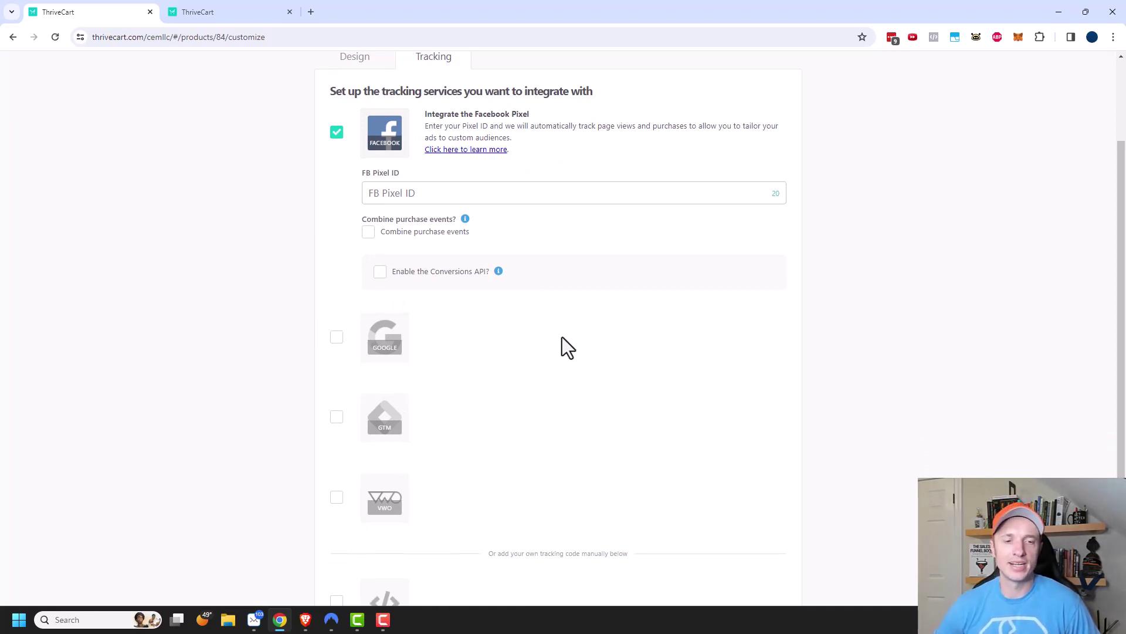
scroll(562, 339, down, 2)
scroll(376, 333, up, 3)
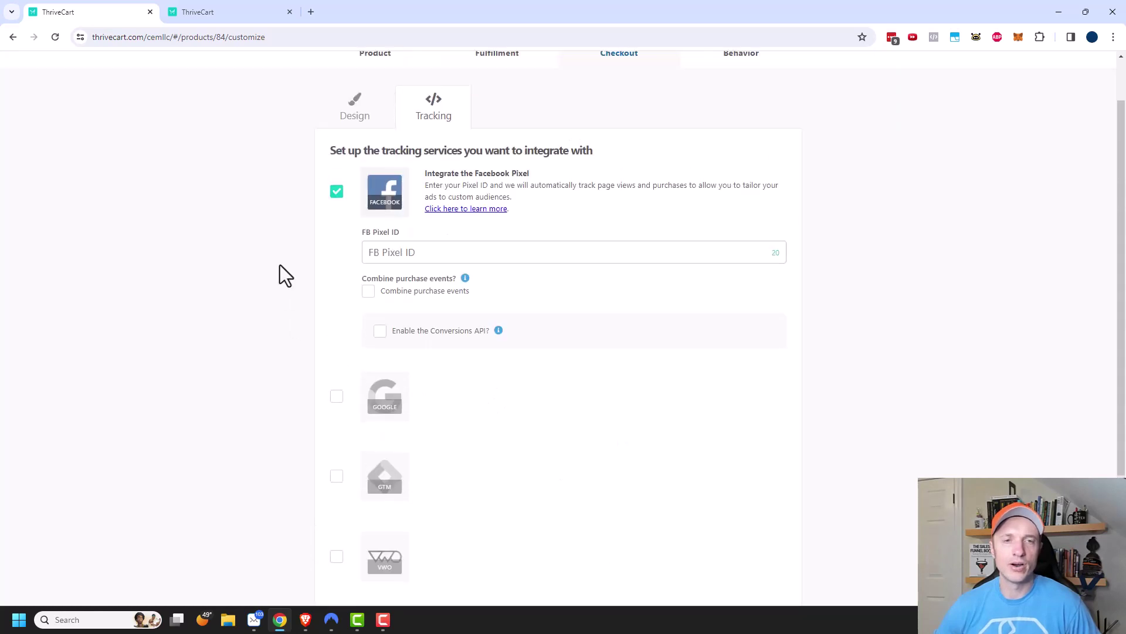
click(336, 192)
scroll(680, 235, up, 1)
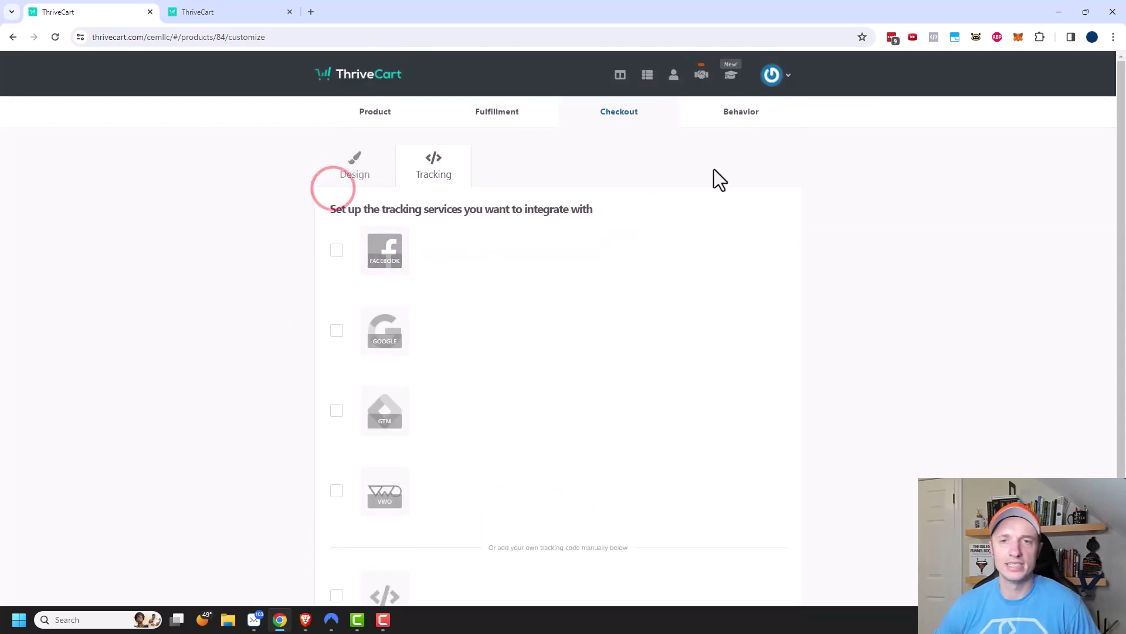
Step: Start a behavior rule for the product that triggers when the main product is purchased
click(745, 112)
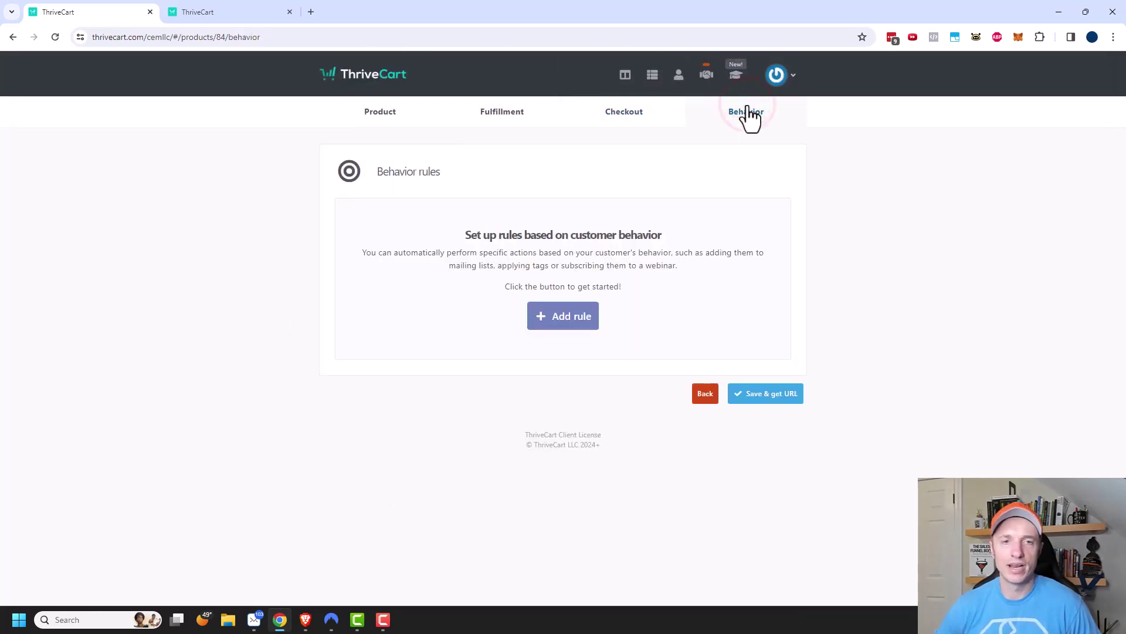
click(562, 326)
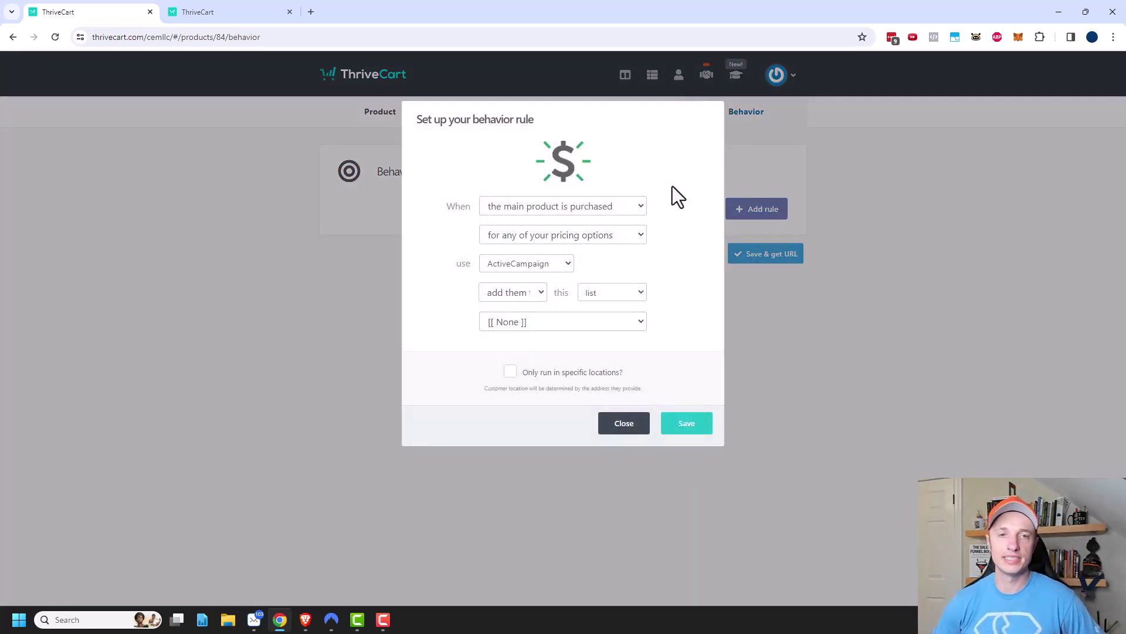
click(587, 208)
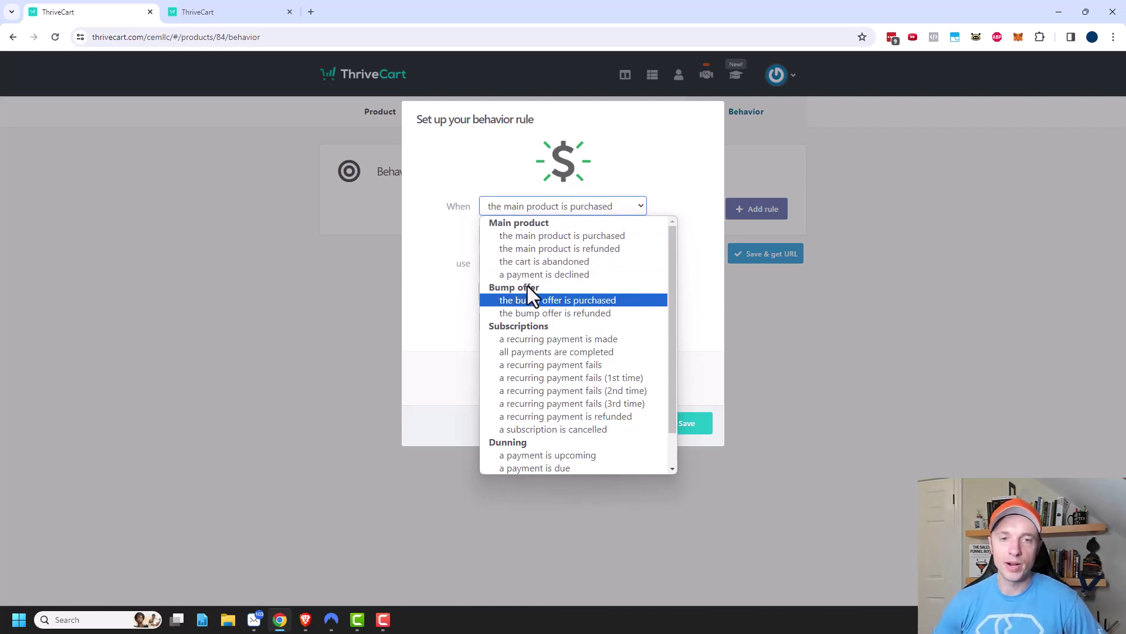
scroll(542, 335, down, 2)
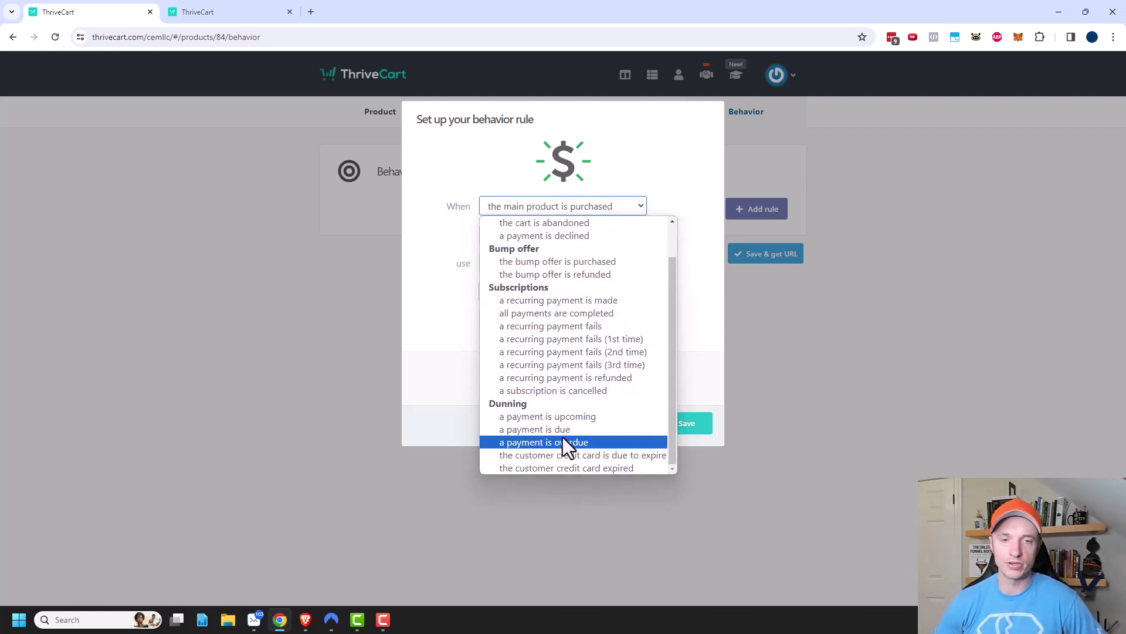
scroll(552, 434, up, 2)
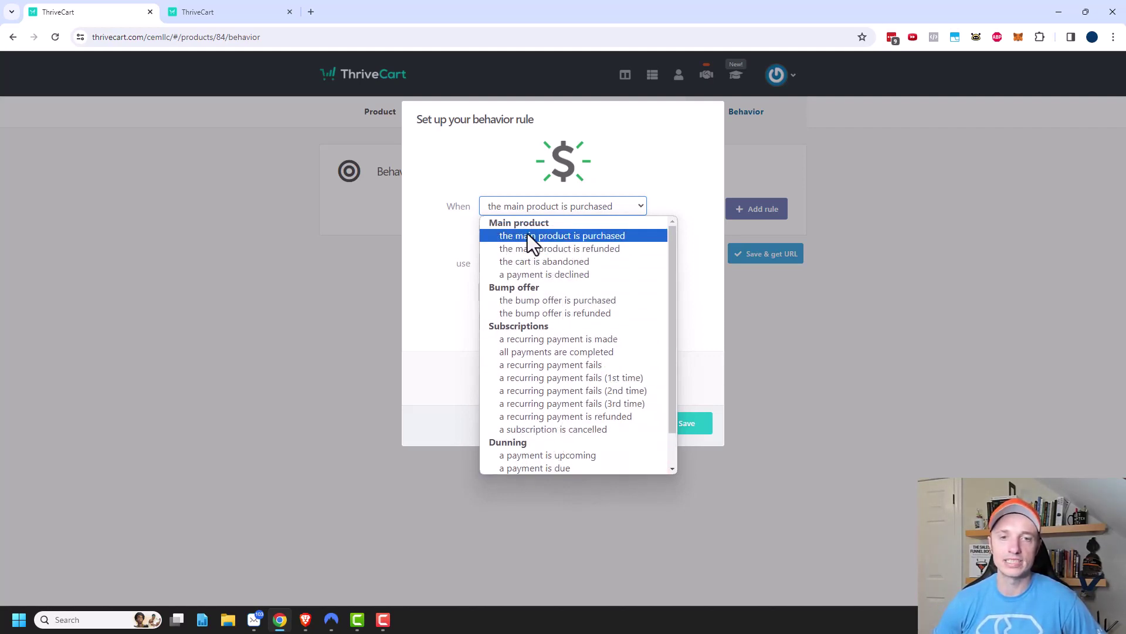
click(562, 238)
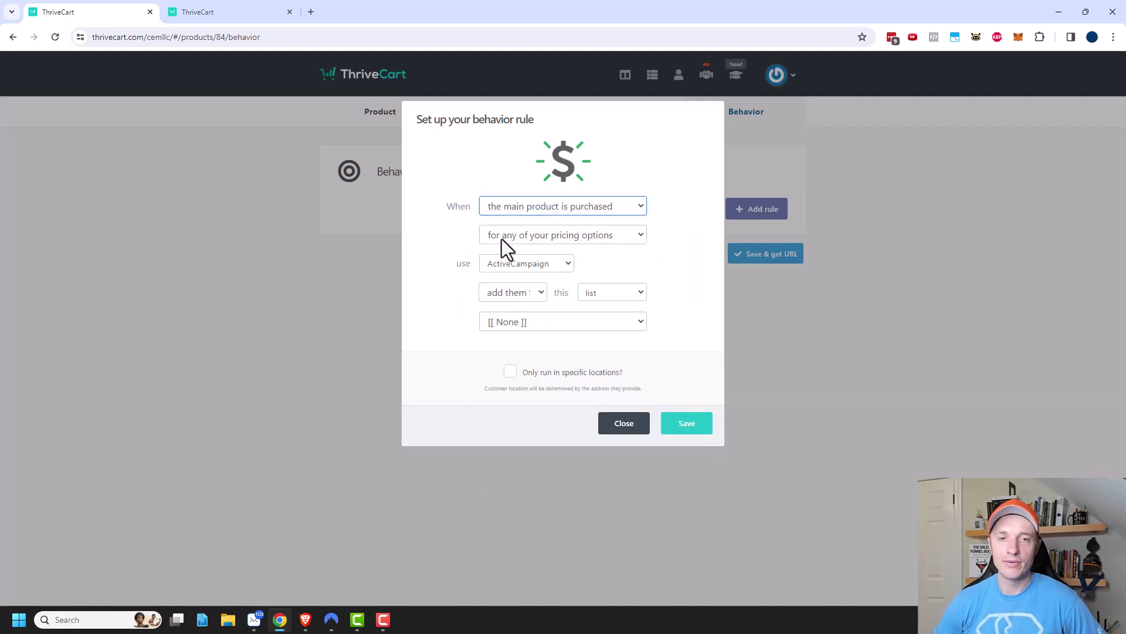
Step: Limit the behavior rule to the specific pricing option One-time payment ($997.00)
click(531, 237)
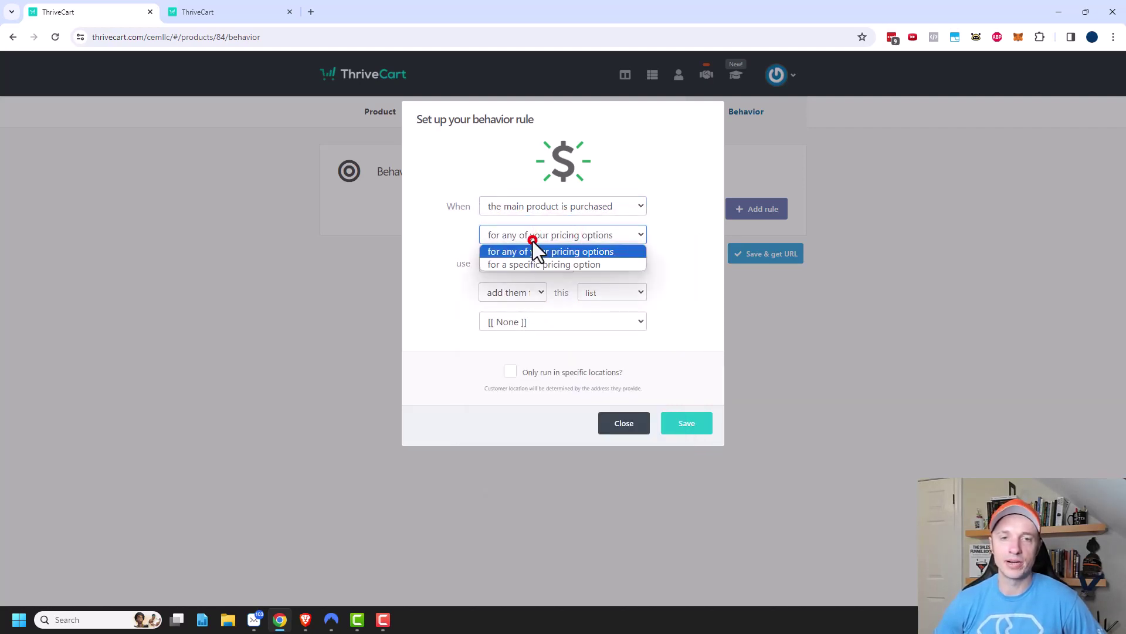
click(554, 264)
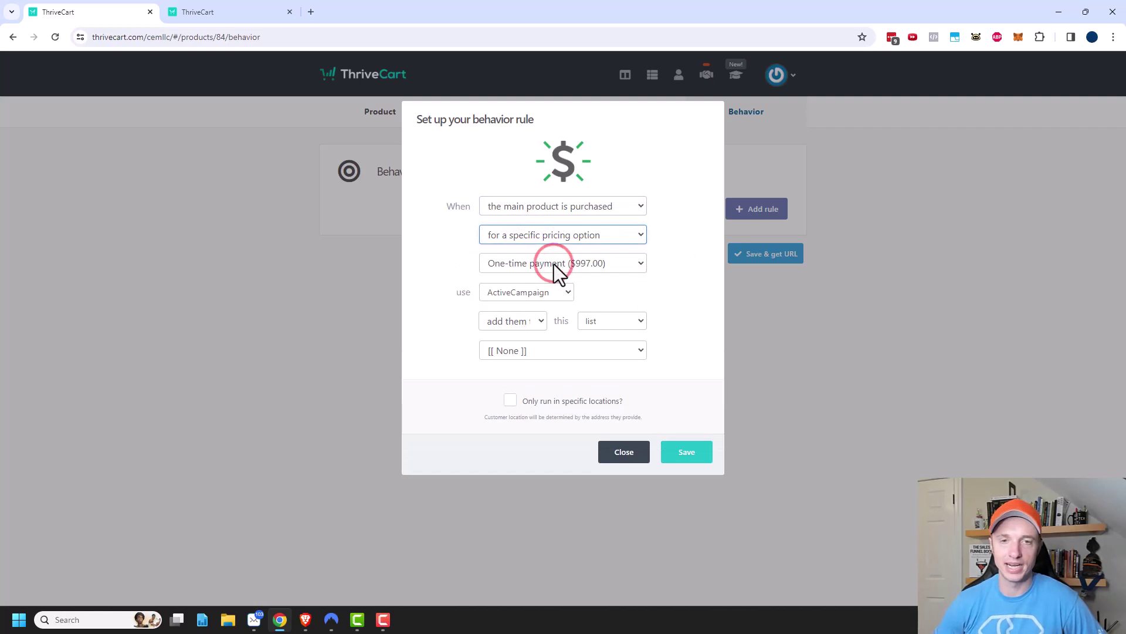
click(573, 264)
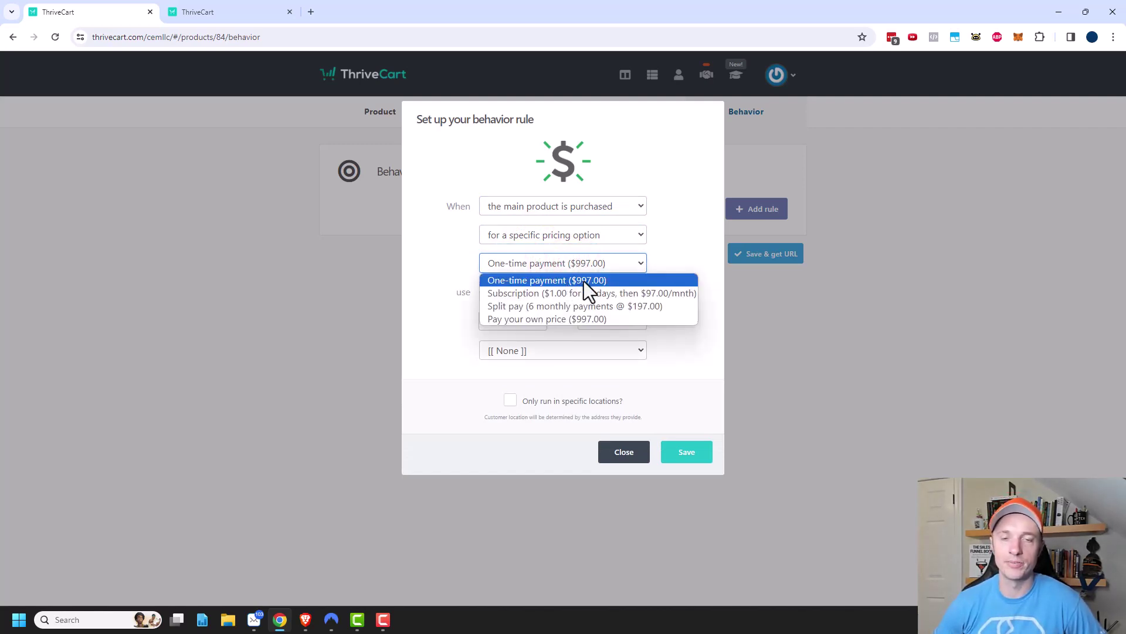
click(574, 280)
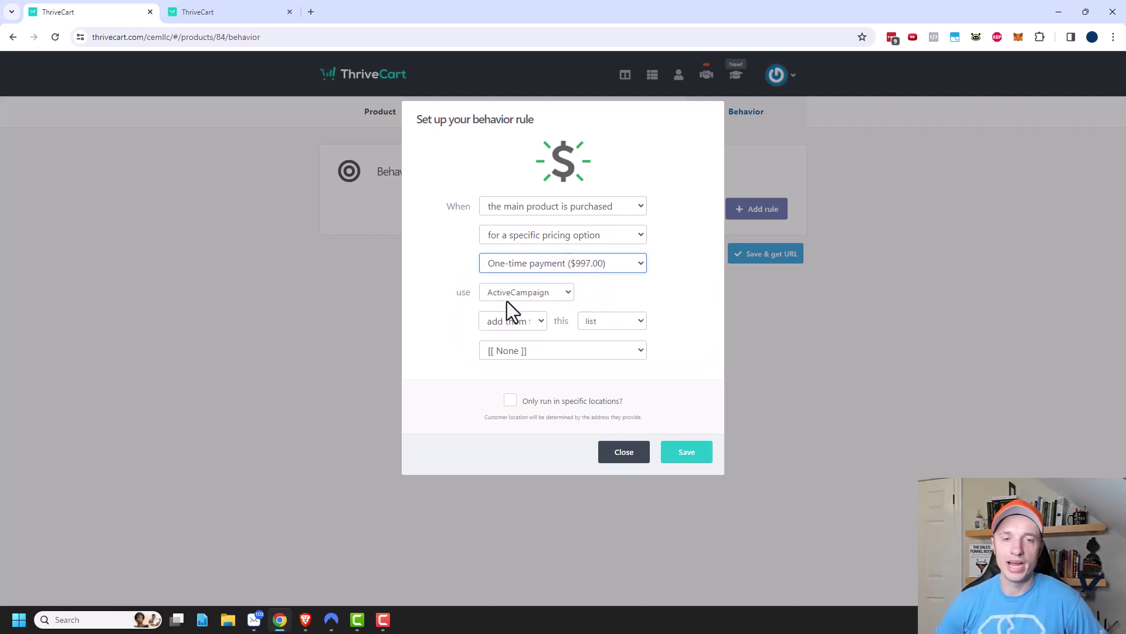
Step: Make the rule use ActiveCampaign to add buyers to a new tag named "Purchased Main product"
click(533, 293)
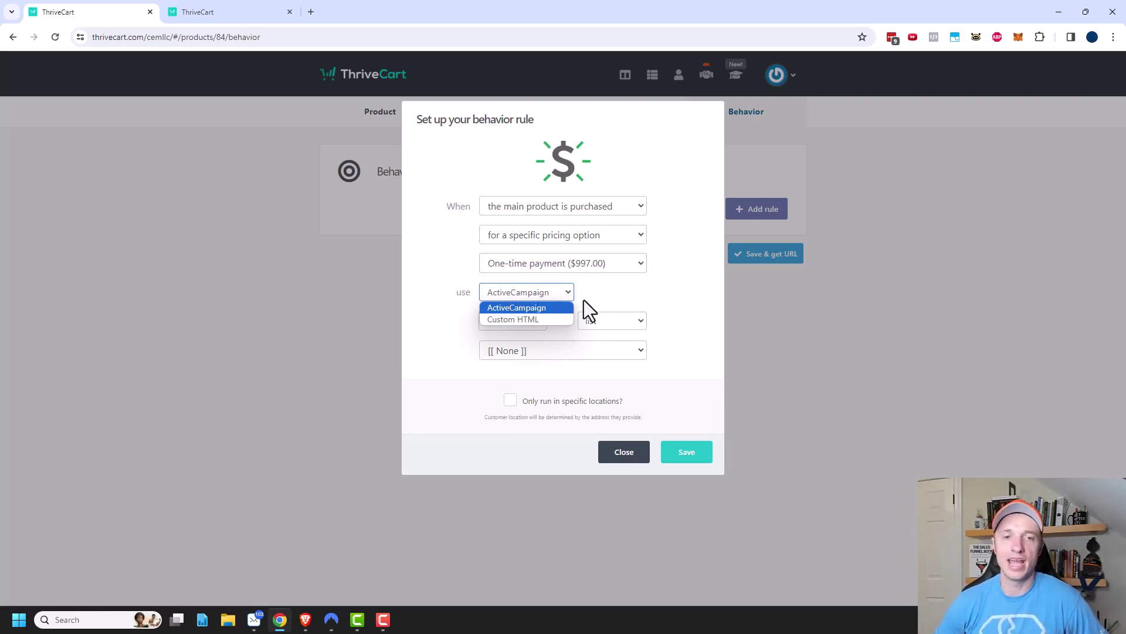
click(544, 308)
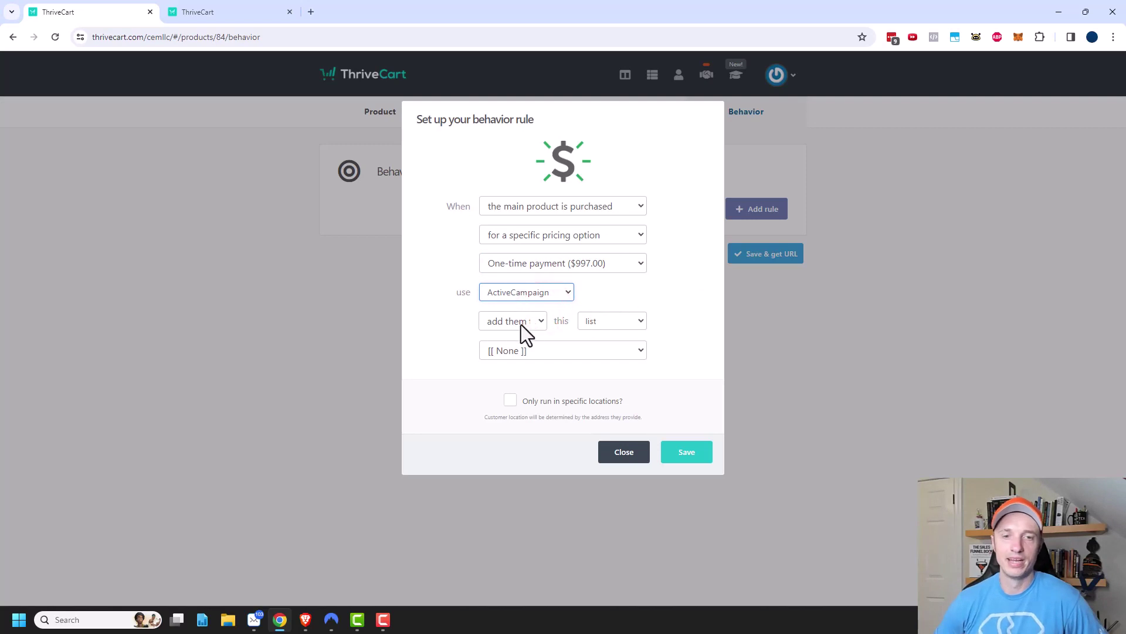
click(530, 321)
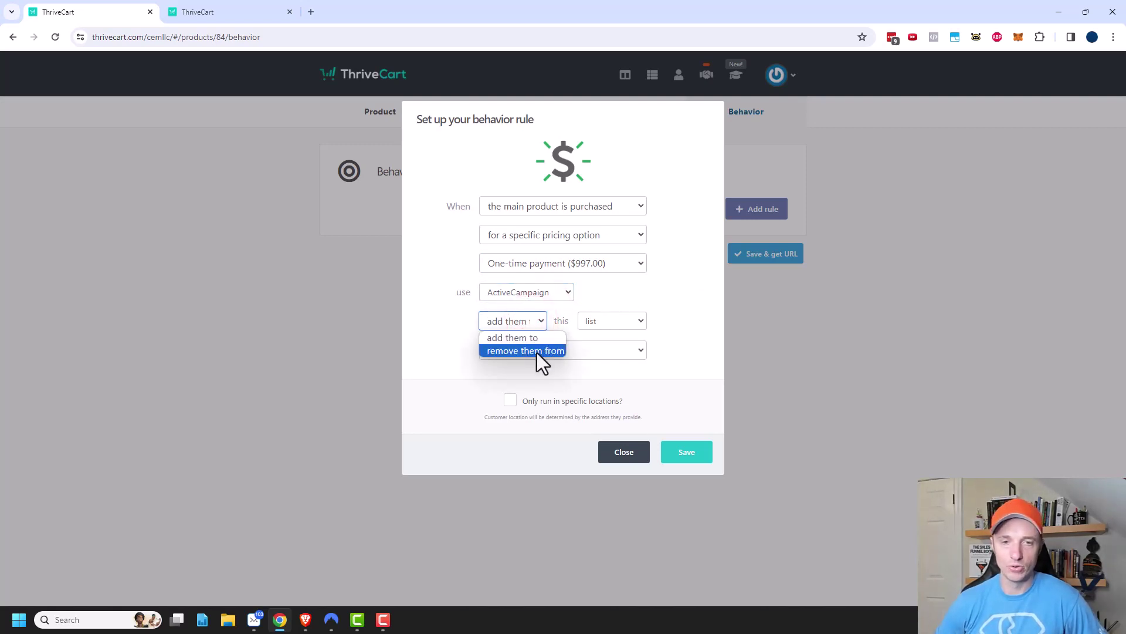
click(598, 297)
click(622, 320)
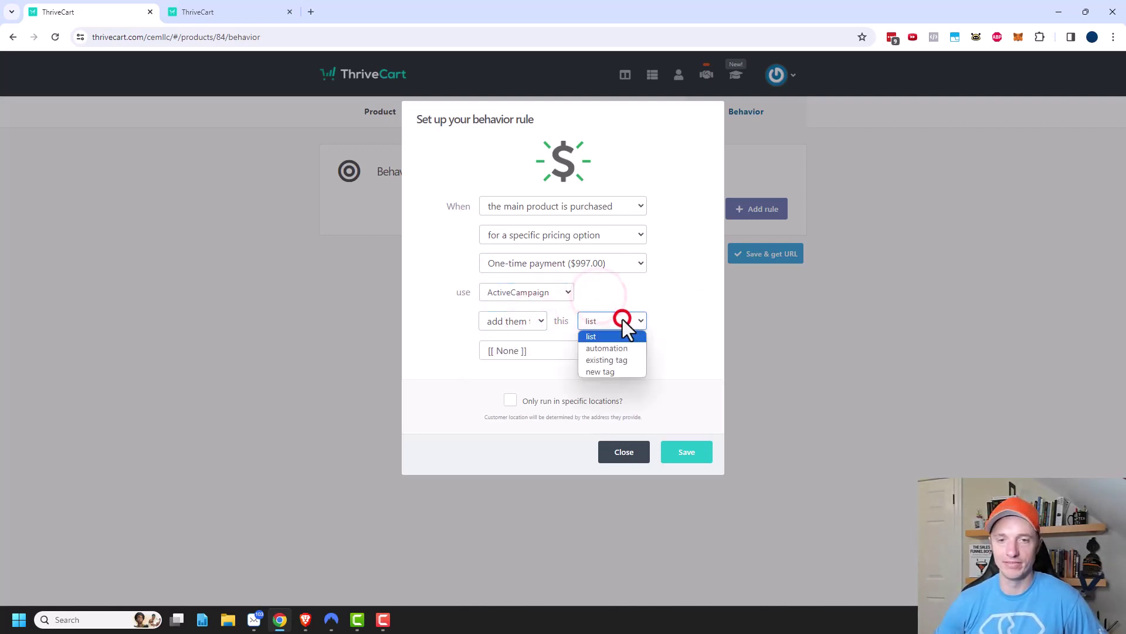
click(624, 373)
click(604, 348)
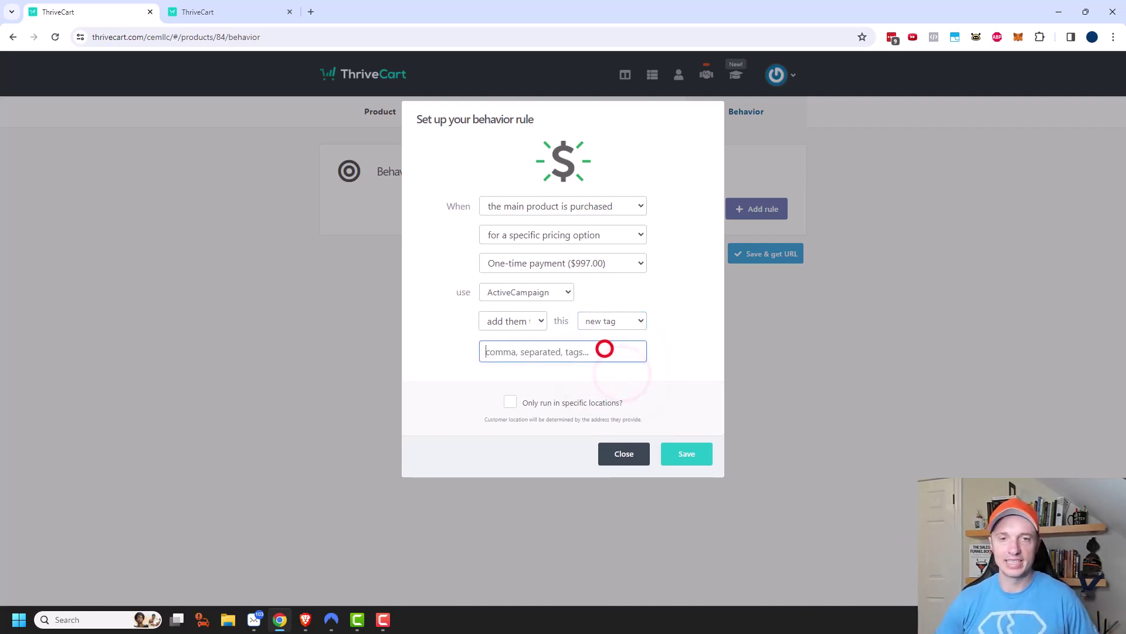
text(Purchased M)
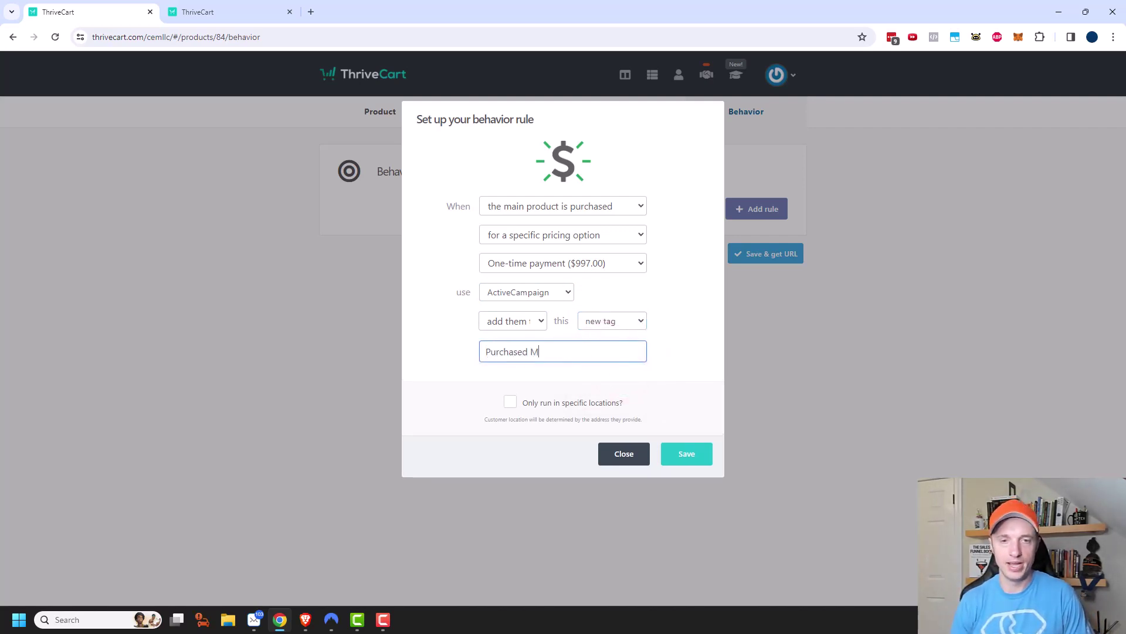
text(ain product)
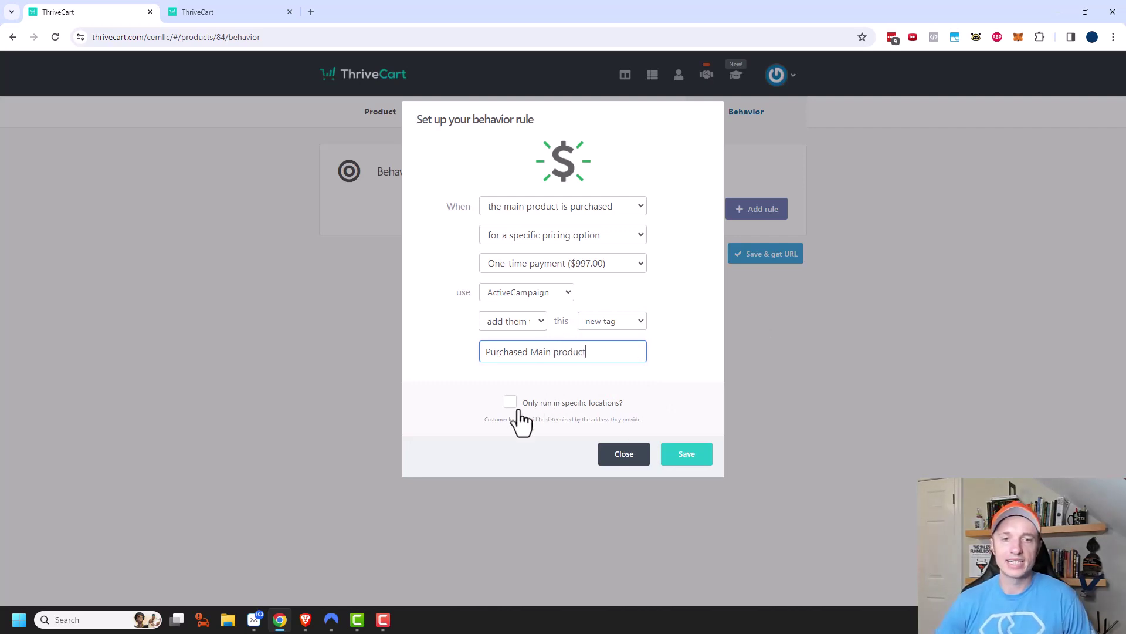
Step: Restrict the rule to customers outside the European Union (EU) & UK and save it
click(508, 403)
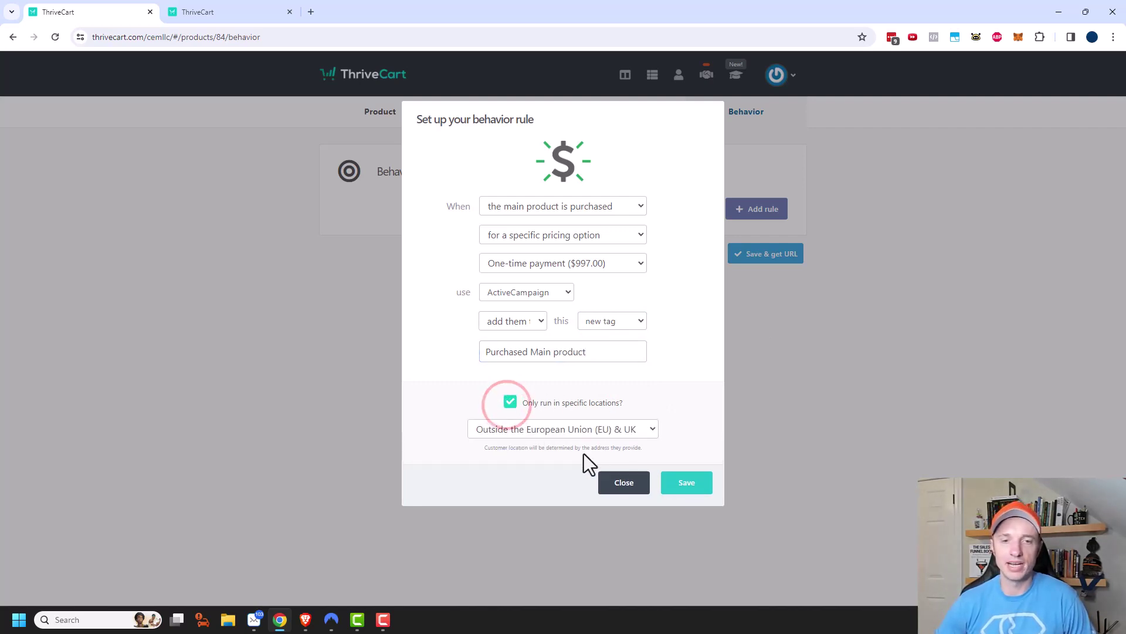
click(576, 430)
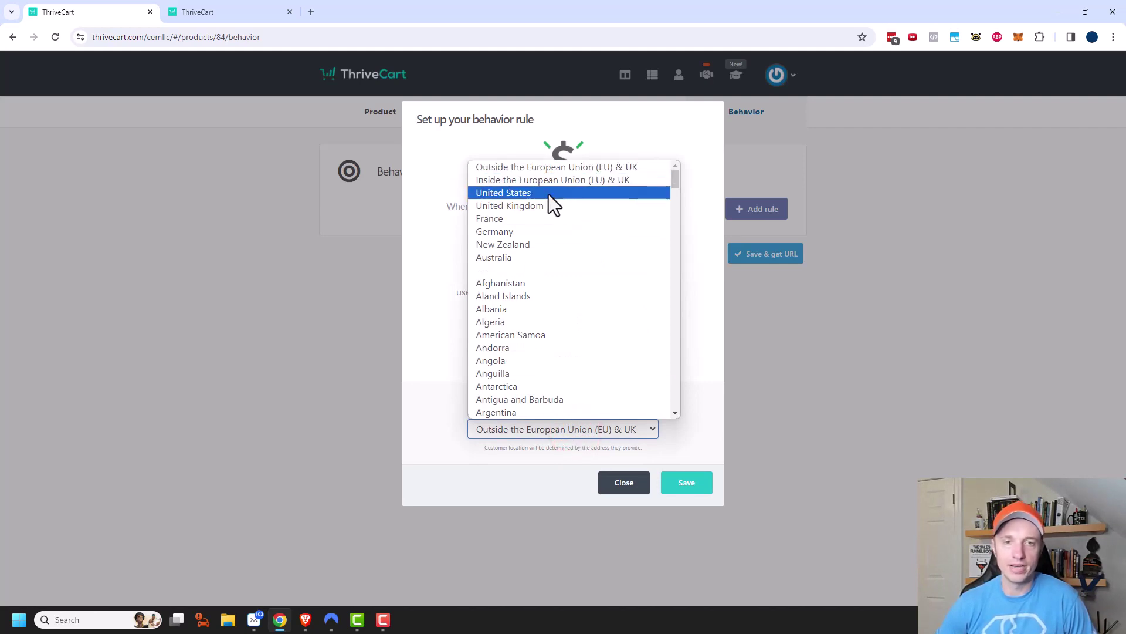
click(709, 418)
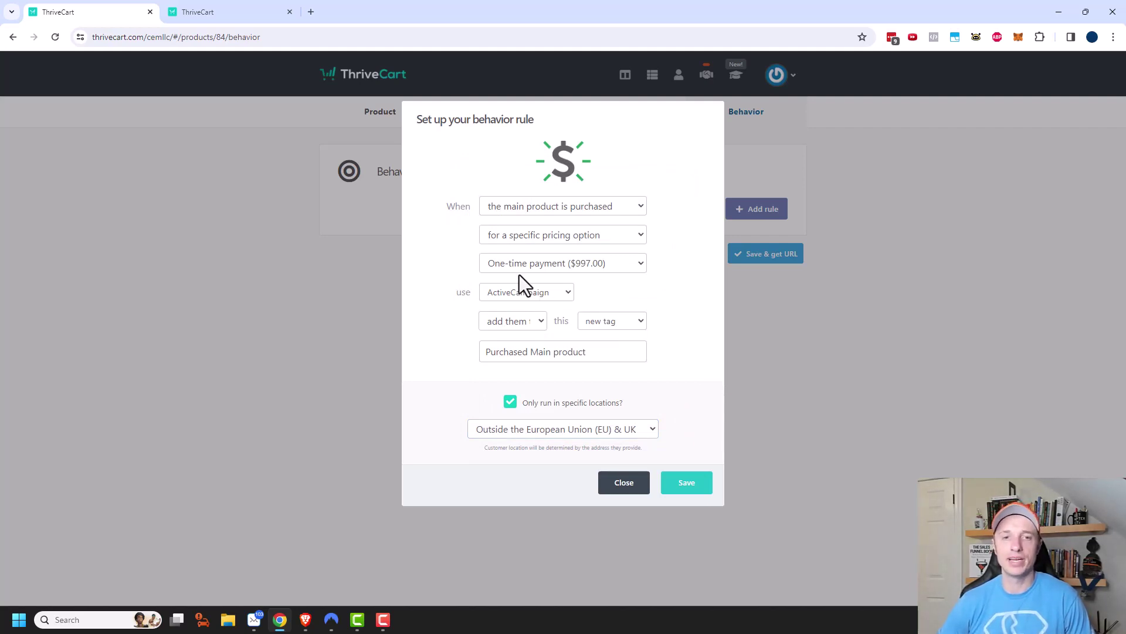
click(685, 484)
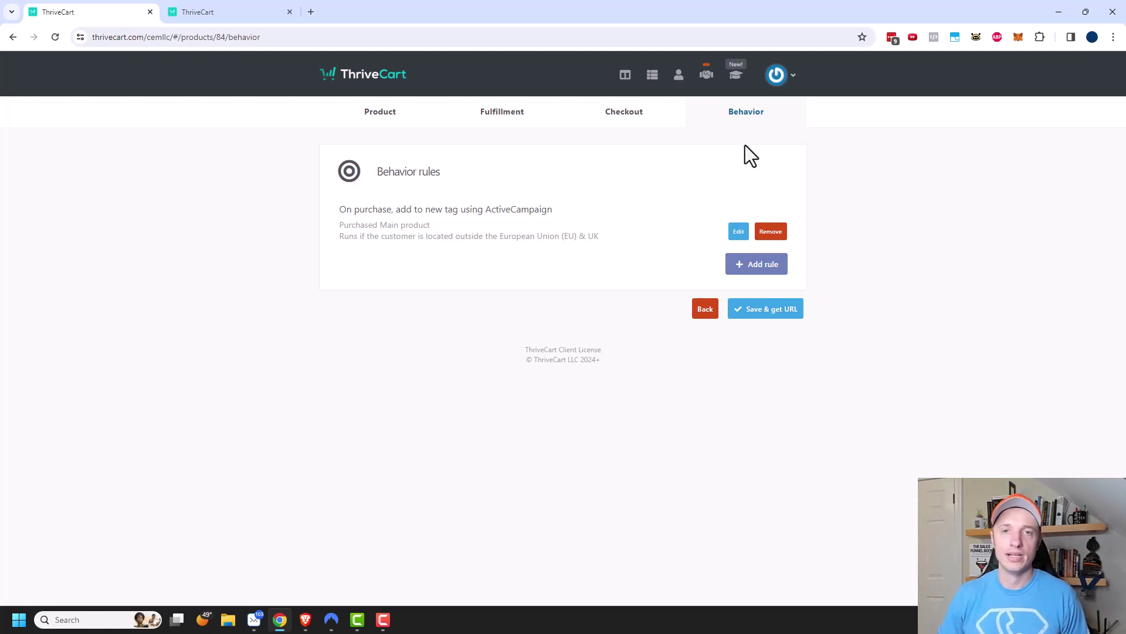
Step: Return to the products list and create a new physical product
click(651, 82)
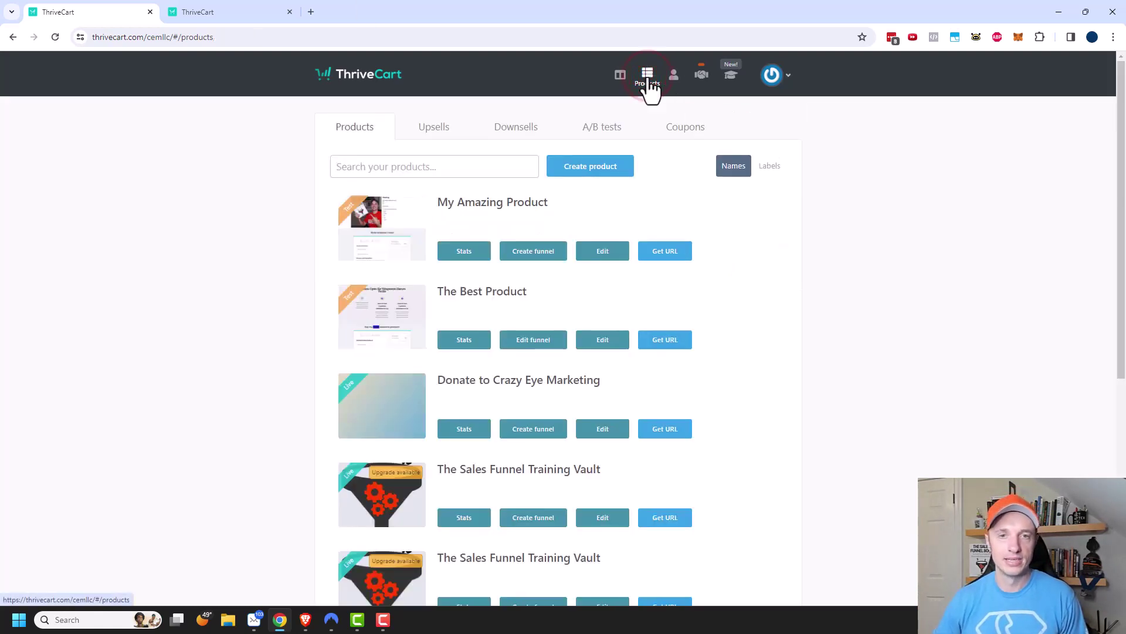
click(587, 171)
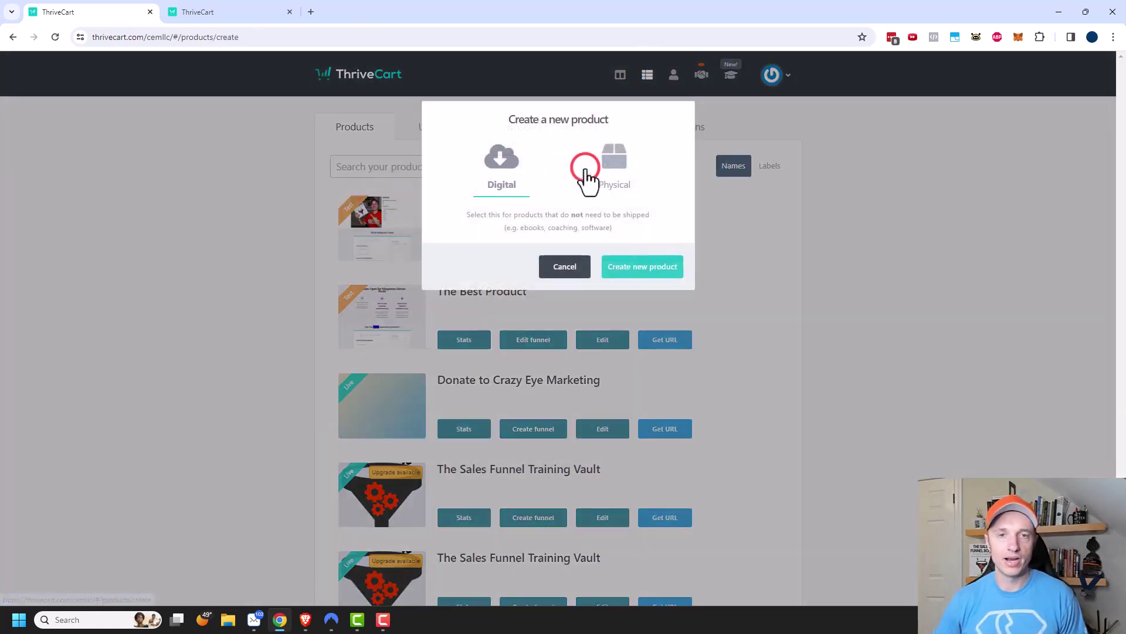
click(620, 156)
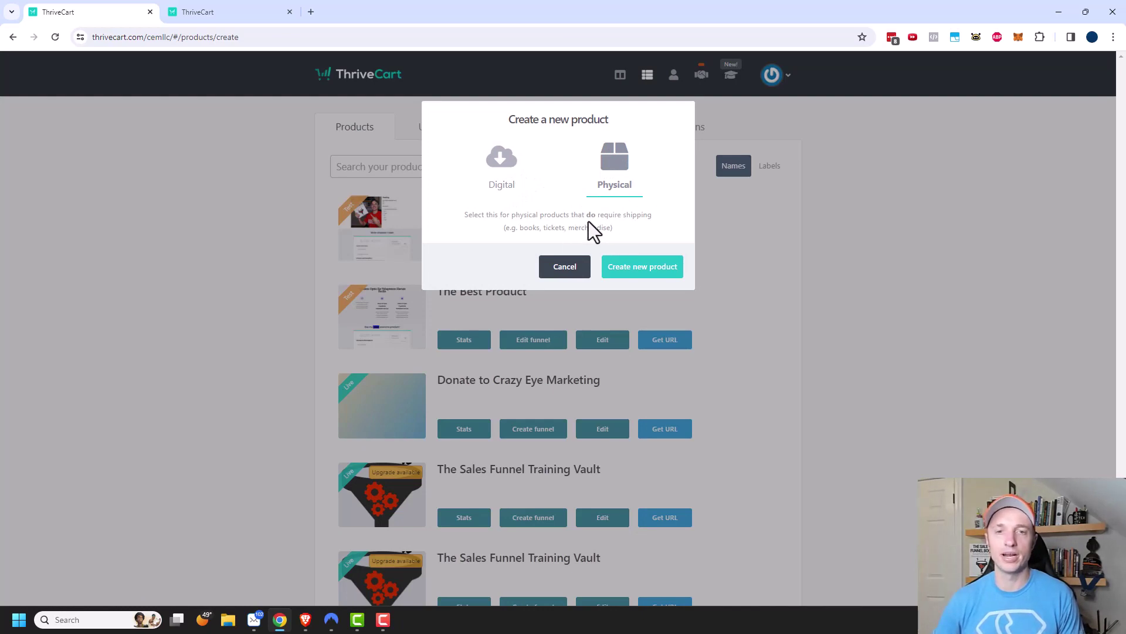
click(646, 271)
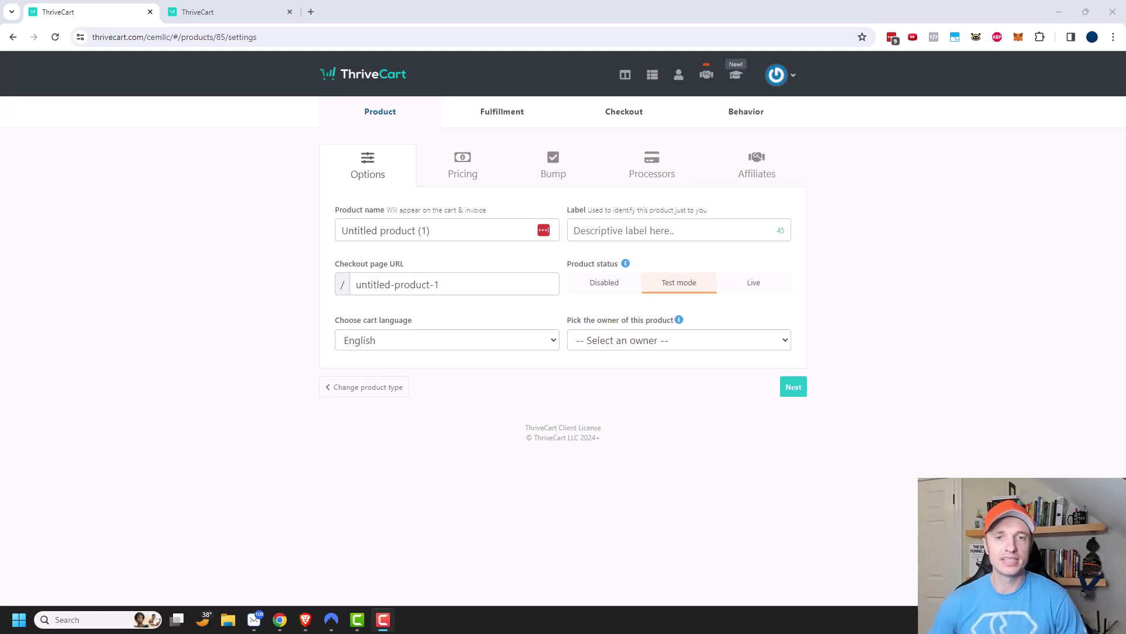
Step: Add a shipping option to the physical product's fulfillment settings and name its public rate "Free Shipping"
click(505, 116)
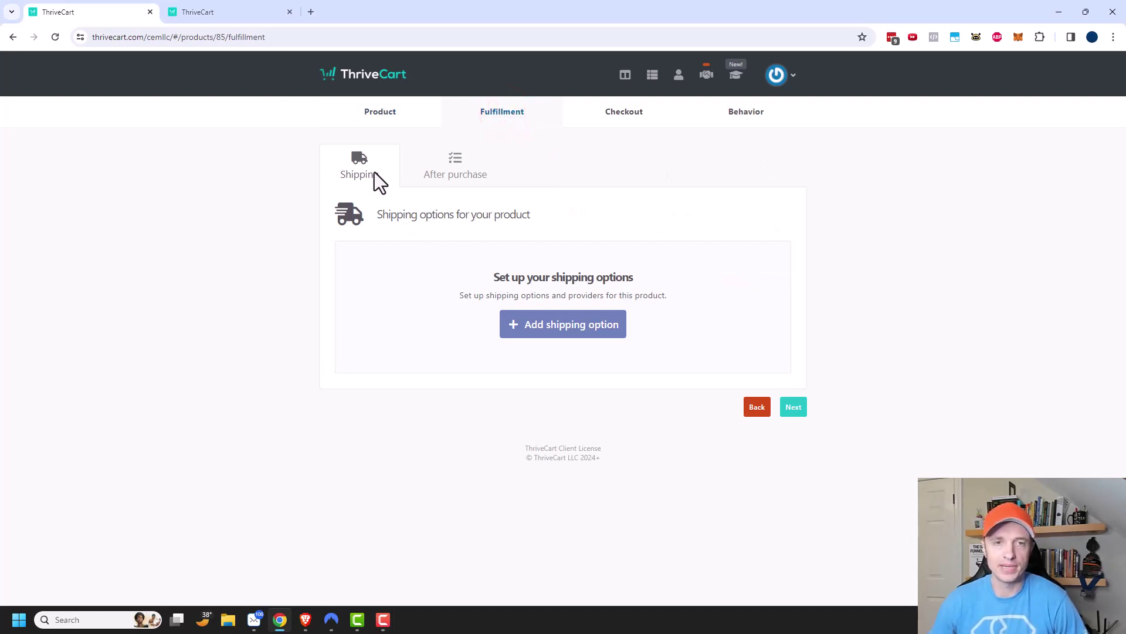
click(568, 339)
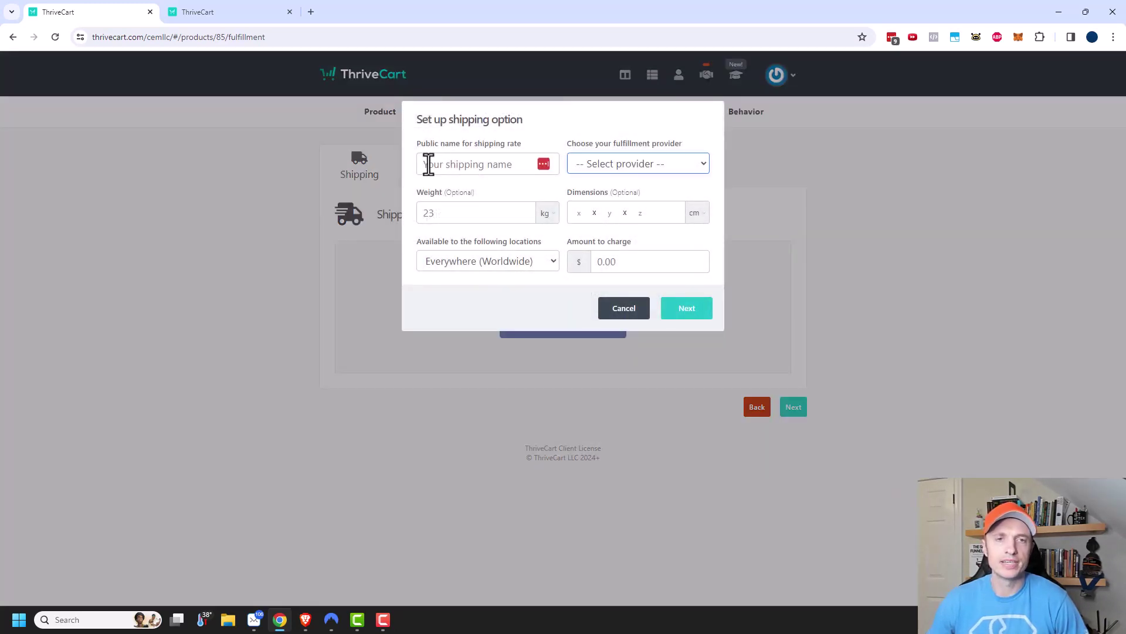
click(472, 167)
text(Free )
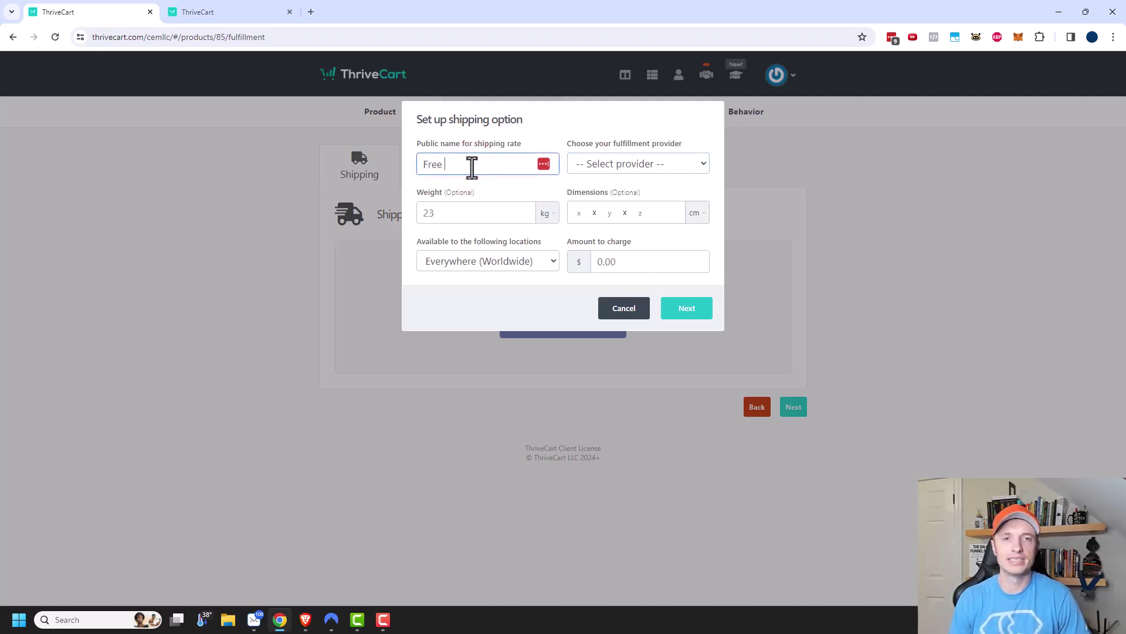
text(Shipping)
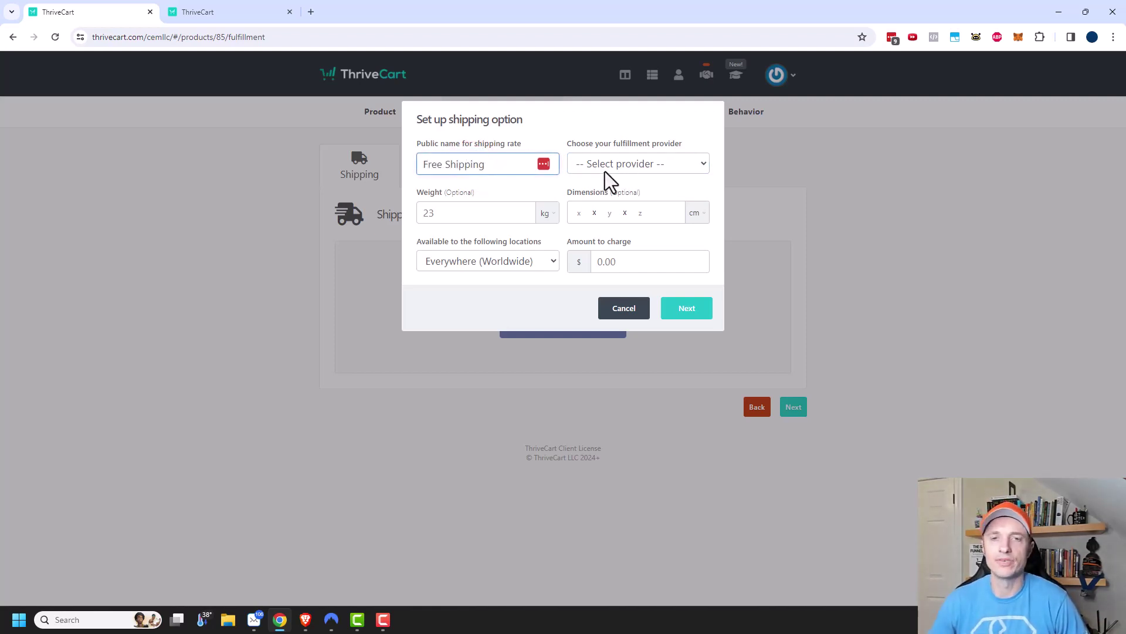
Step: Review which fulfillment services are available among the account's integrations
click(248, 18)
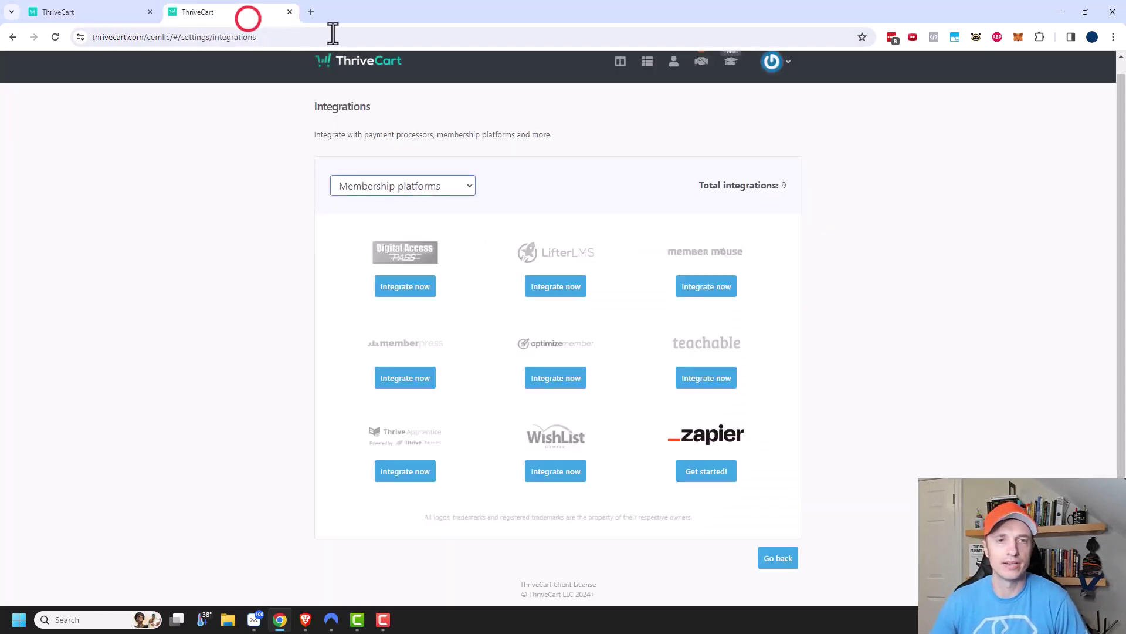
click(462, 191)
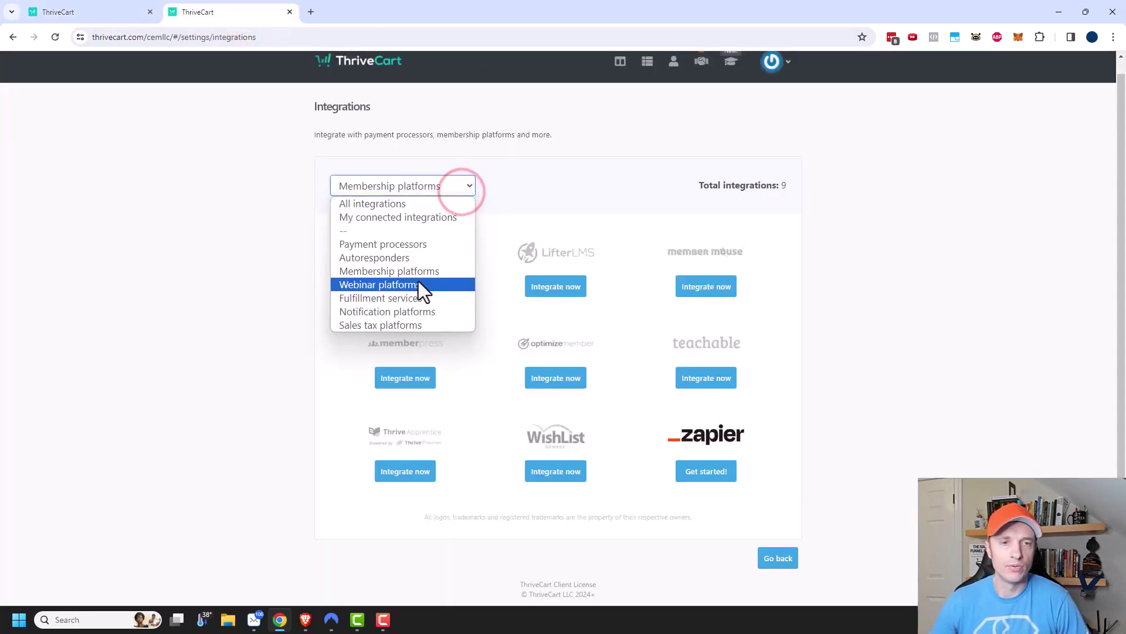
click(411, 299)
click(842, 299)
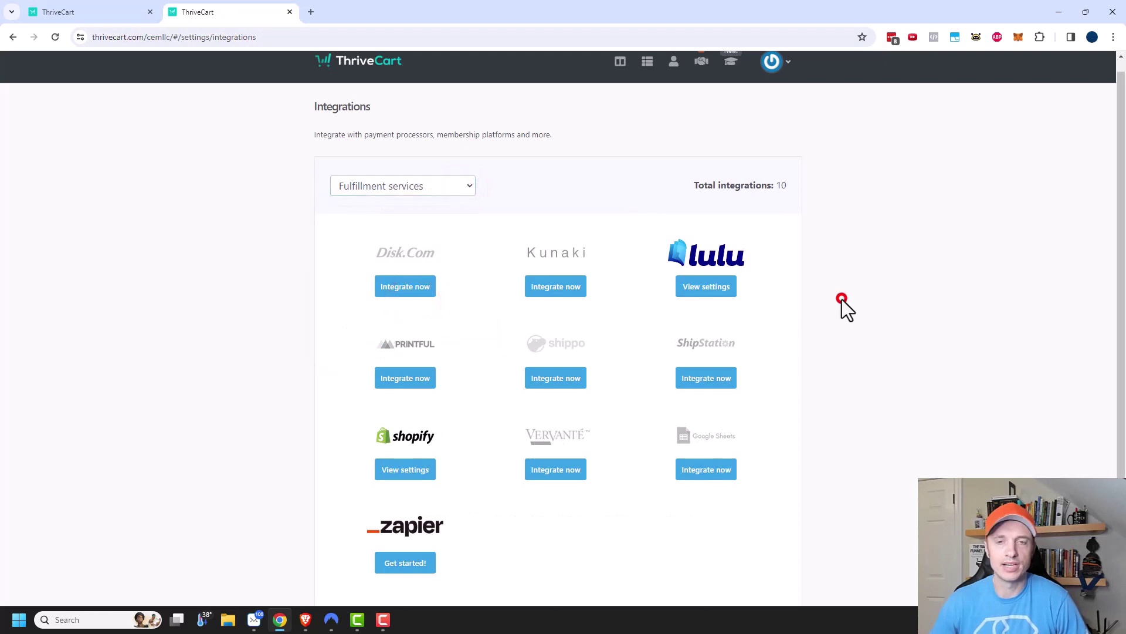
scroll(880, 306, down, 1)
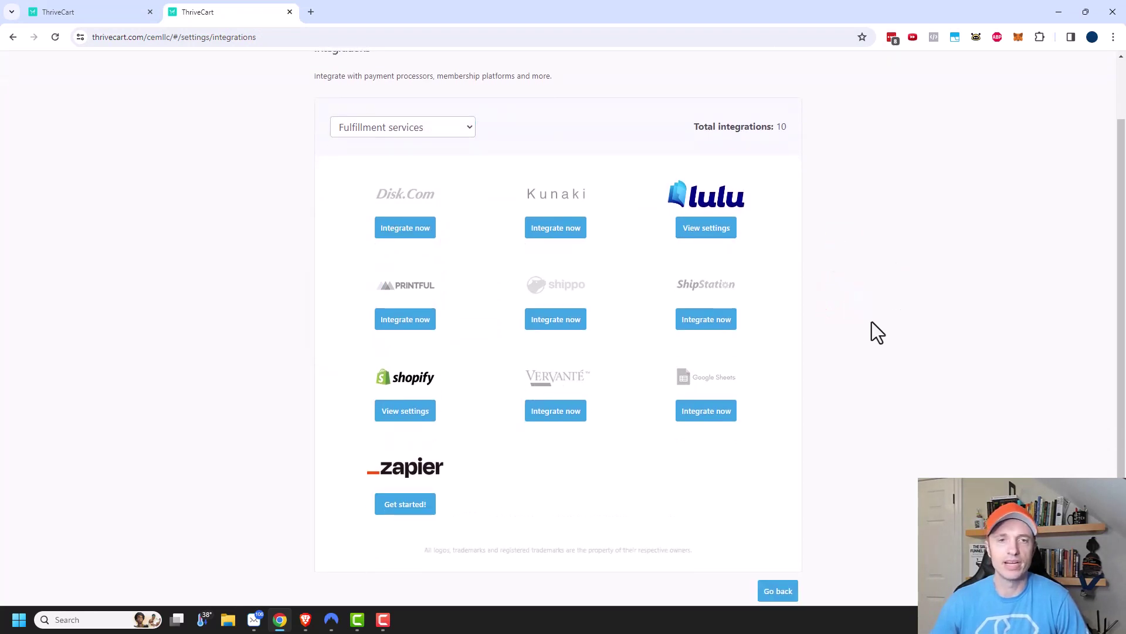
scroll(741, 357, down, 1)
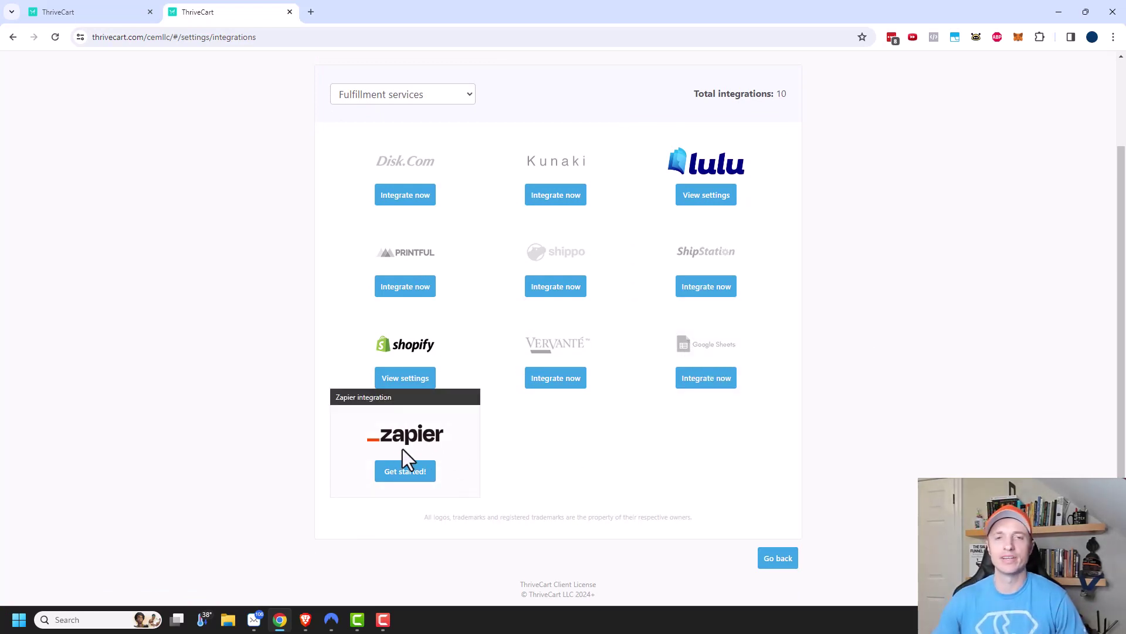
Step: Return to the shipping option setup and choose Manual shipping as the fulfillment provider
click(85, 11)
click(661, 166)
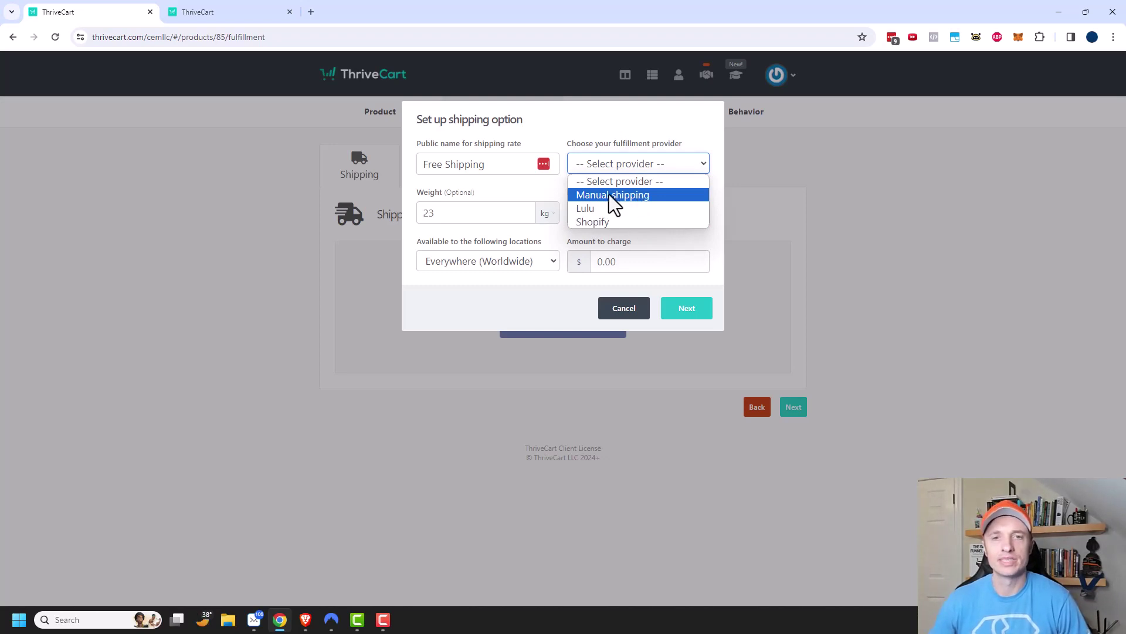
click(625, 195)
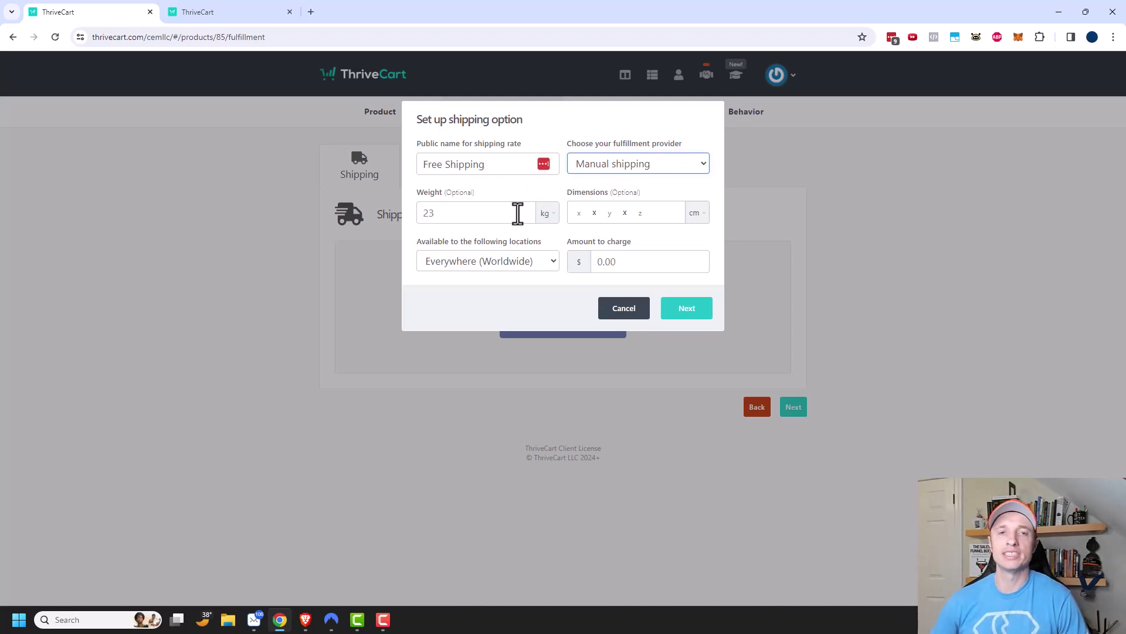
Step: Try Shopify as the fulfillment provider, back out of its account options and reselect Manual shipping
click(653, 165)
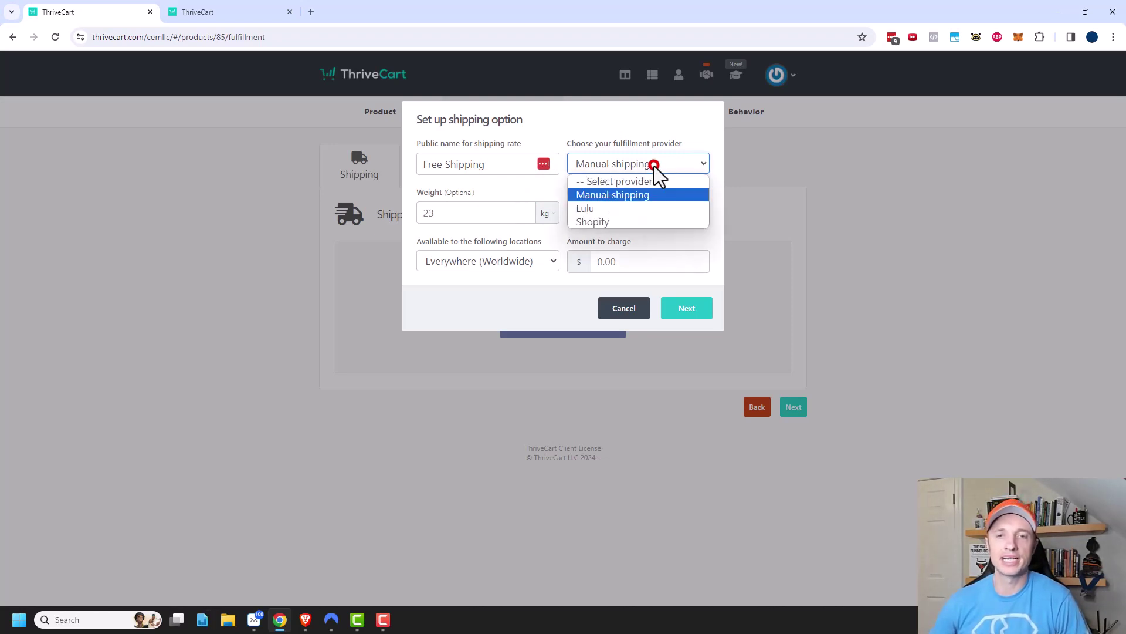
click(638, 226)
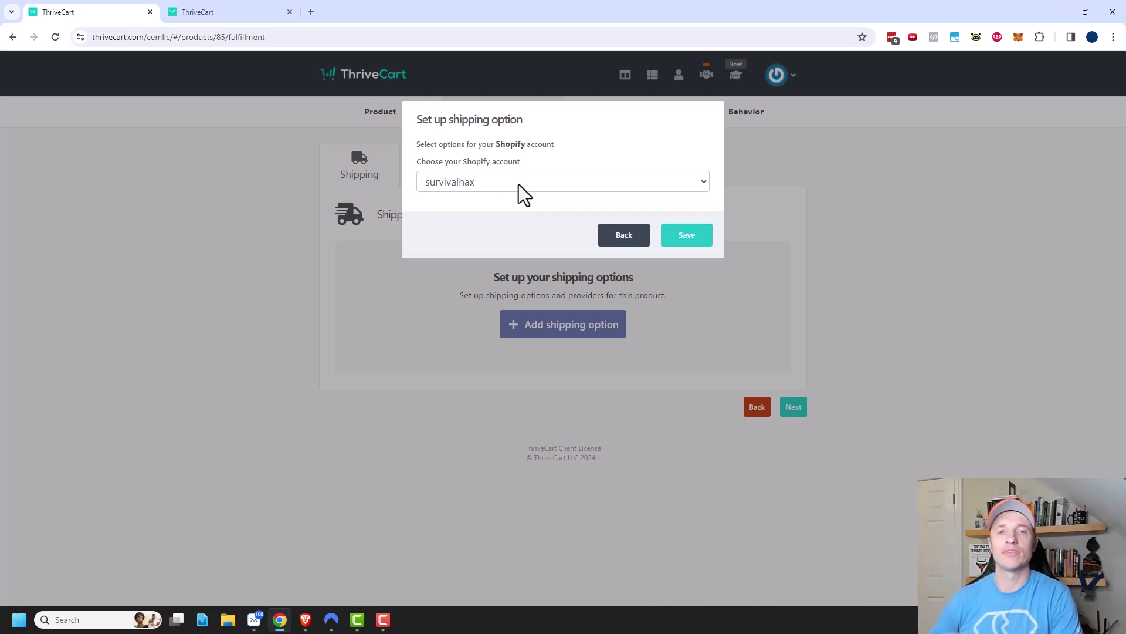
click(625, 235)
click(631, 163)
click(621, 193)
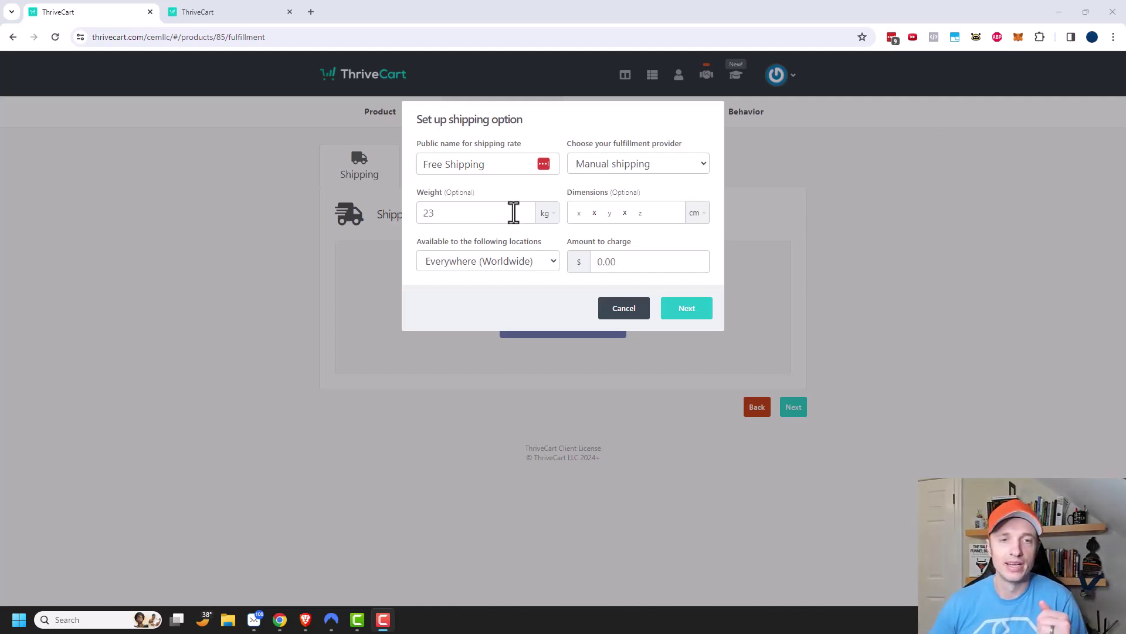
Step: Make the Free Shipping rate available to National locations with a $0 charge and continue to its availability conditions
click(537, 262)
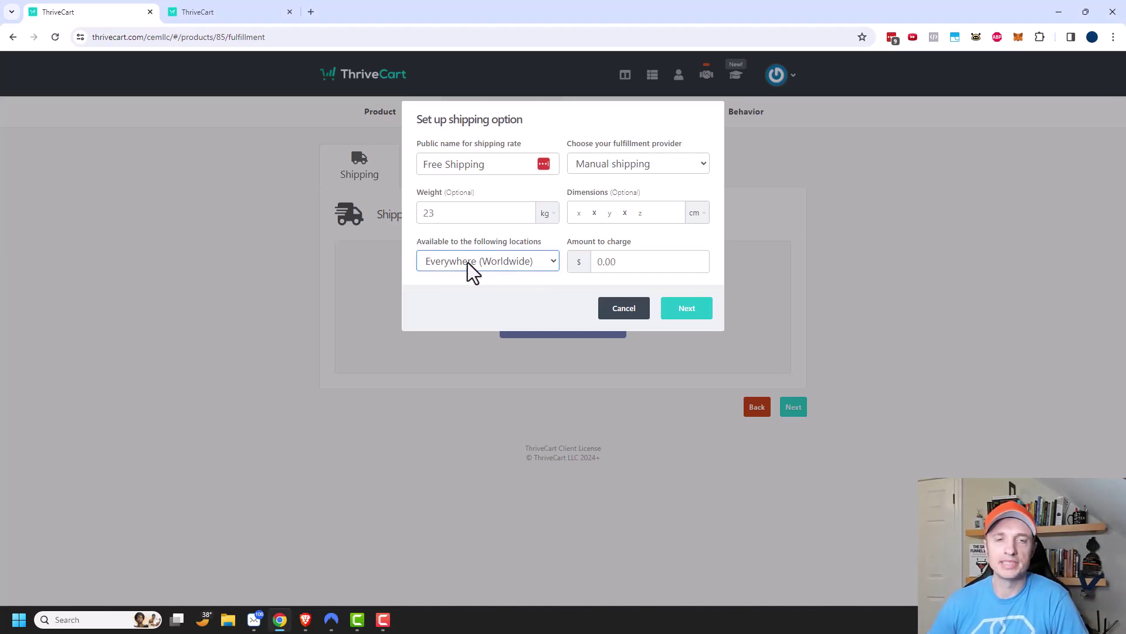
click(508, 266)
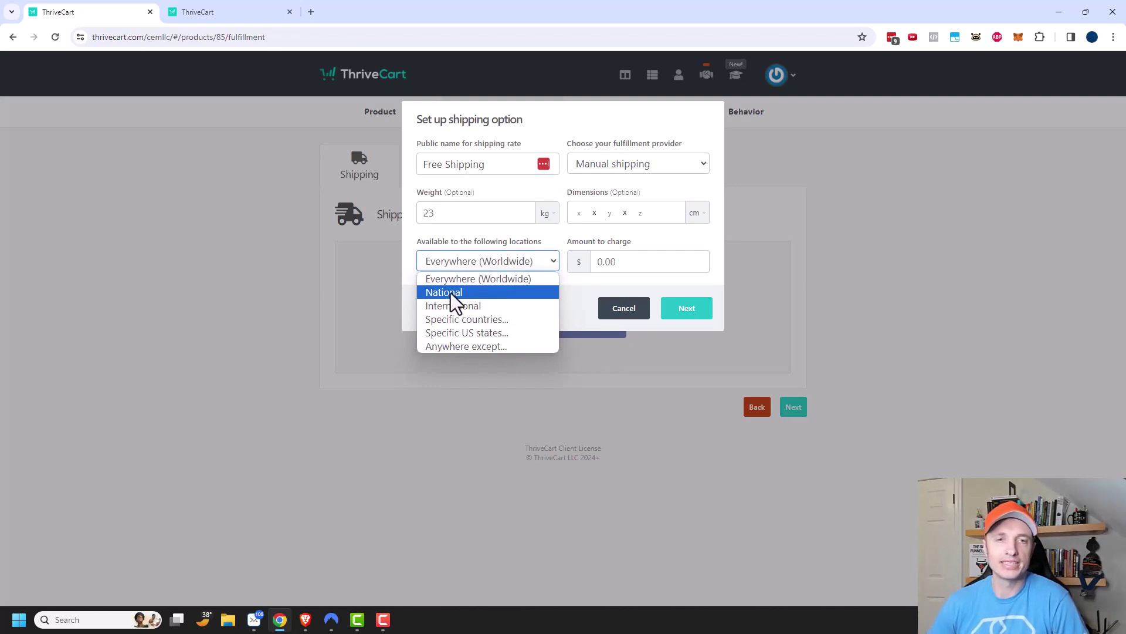
click(469, 291)
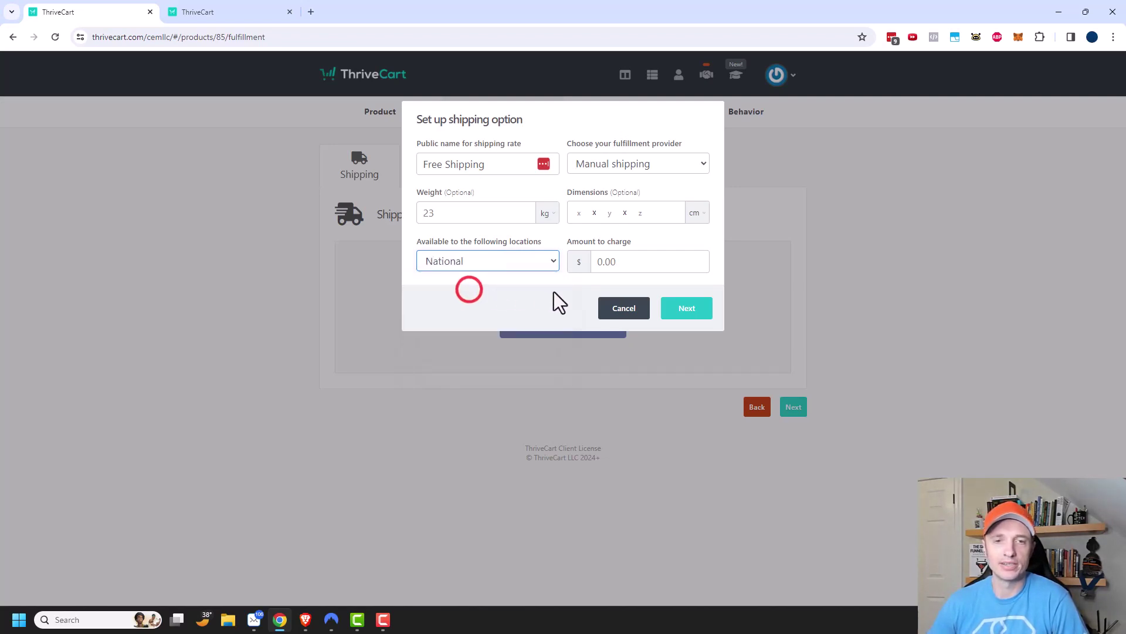
click(633, 258)
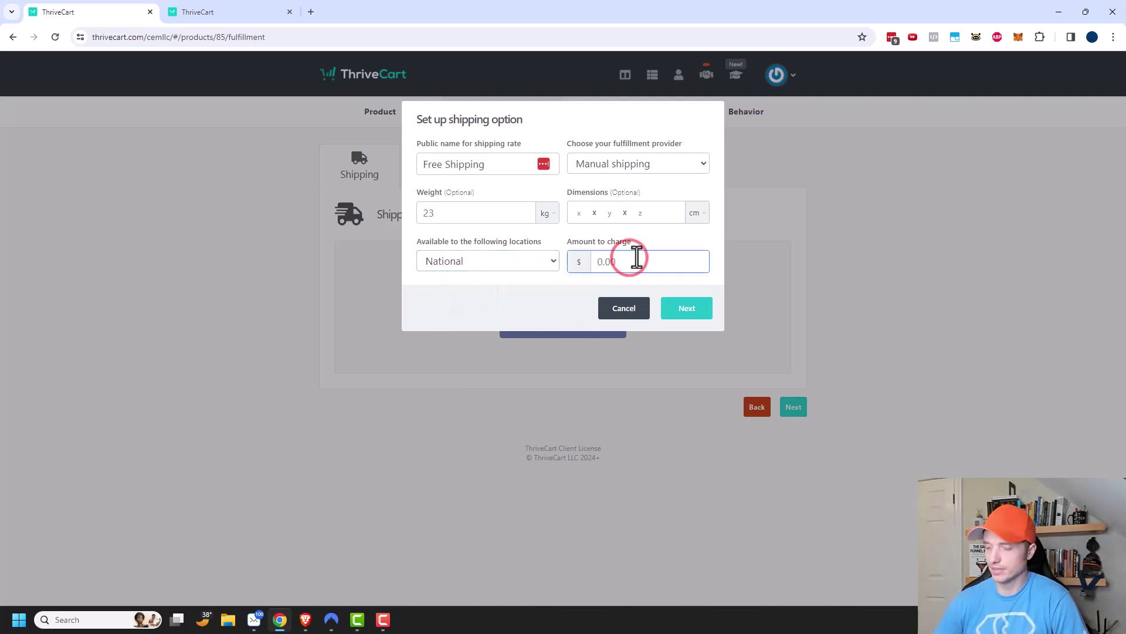
text(0)
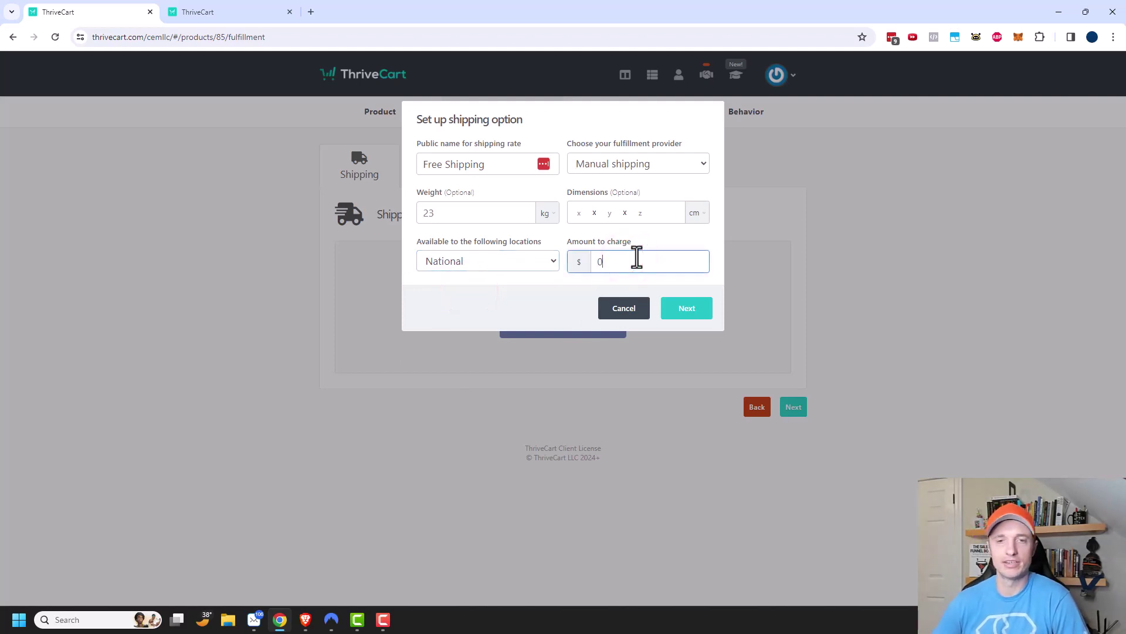
click(691, 317)
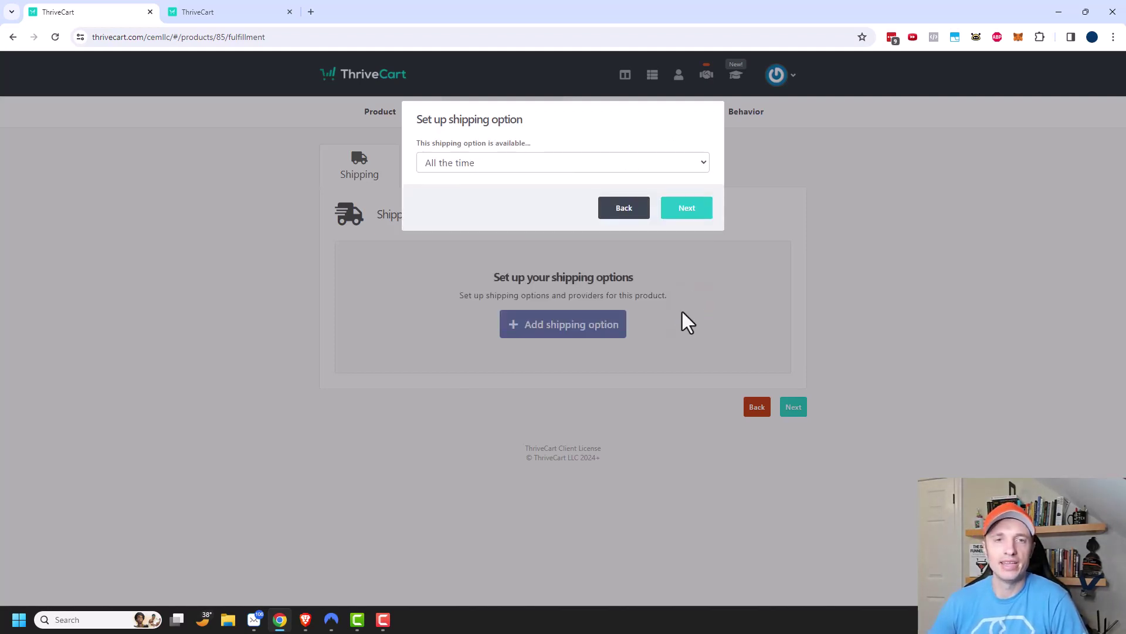
Step: Keep the Free Shipping option available all the time and continue to its pricing settings
click(526, 161)
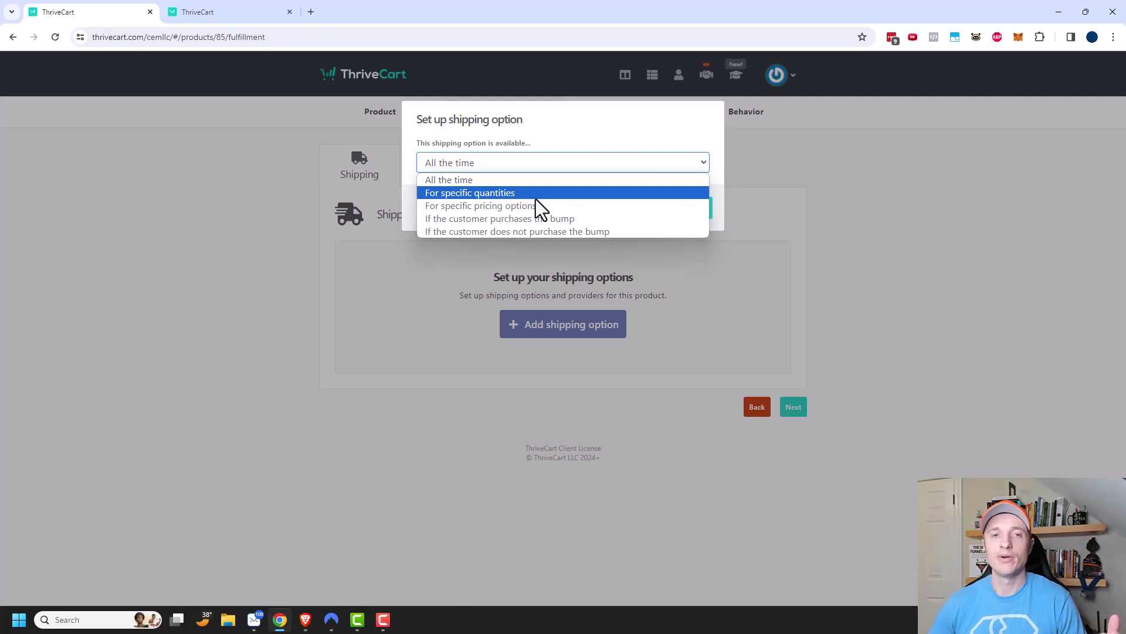
click(456, 184)
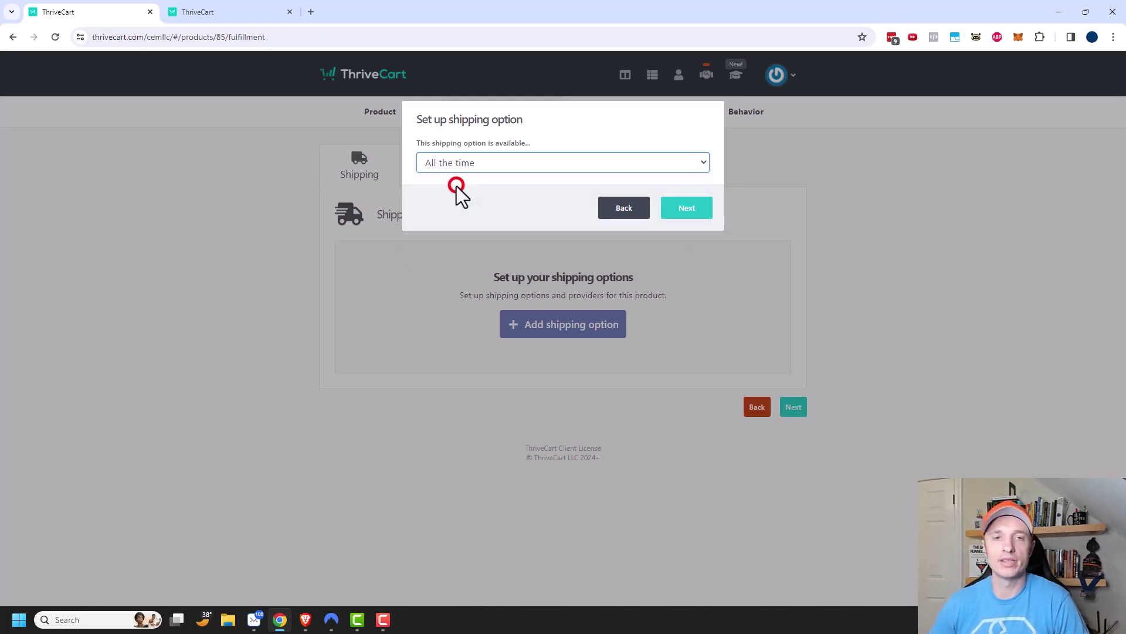
click(702, 213)
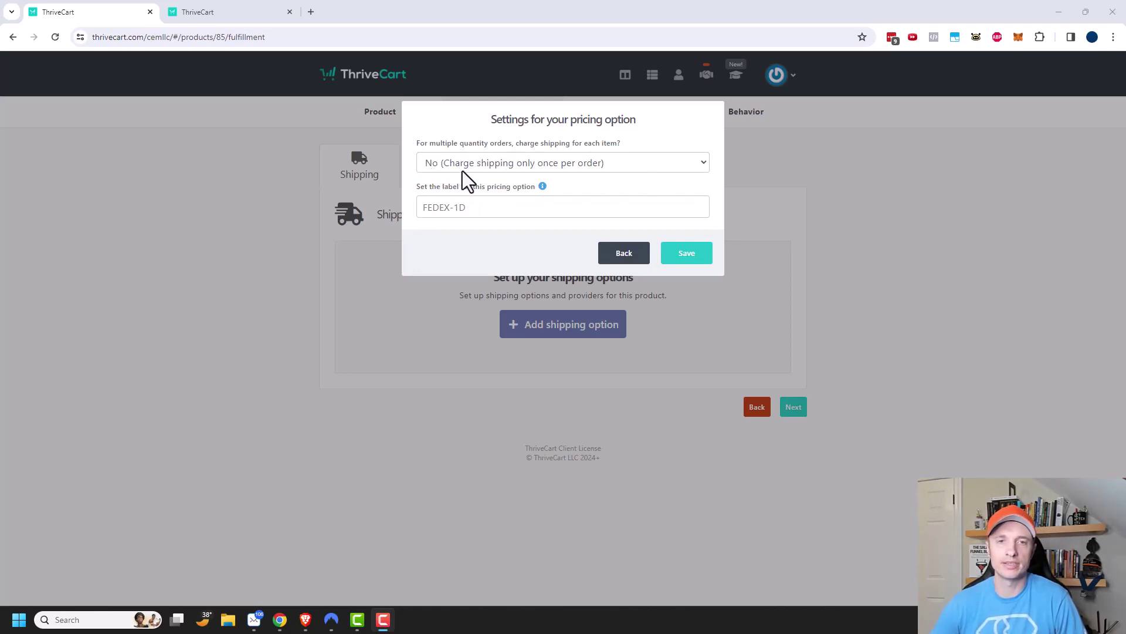
Step: Charge shipping only once per order, label the pricing option FREE_SHIPPING and save the shipping option
click(590, 166)
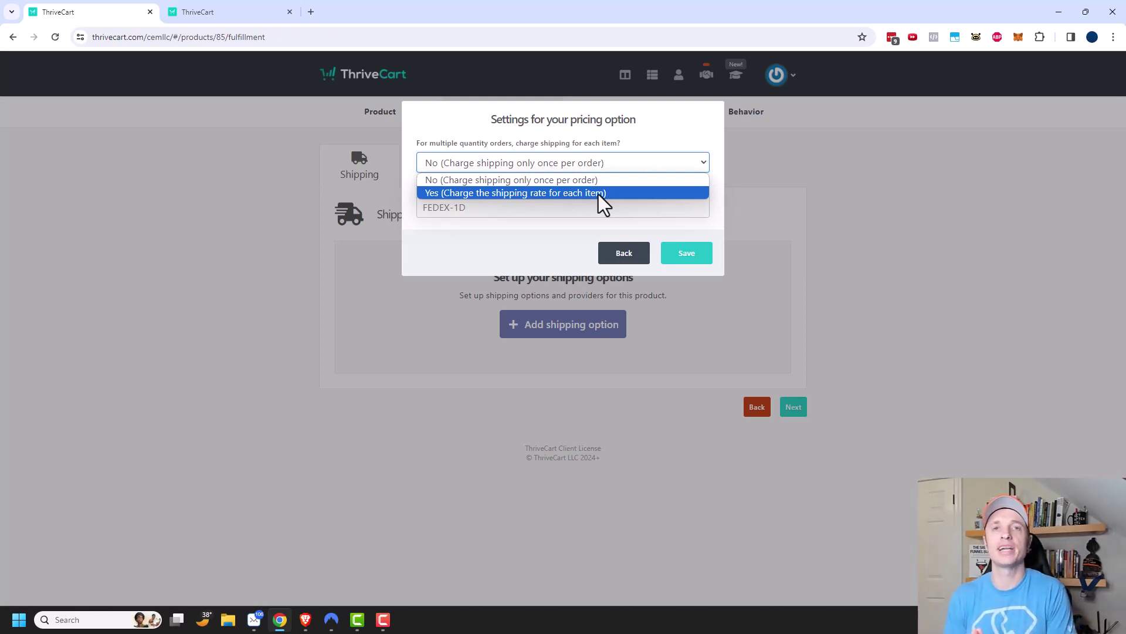
click(572, 181)
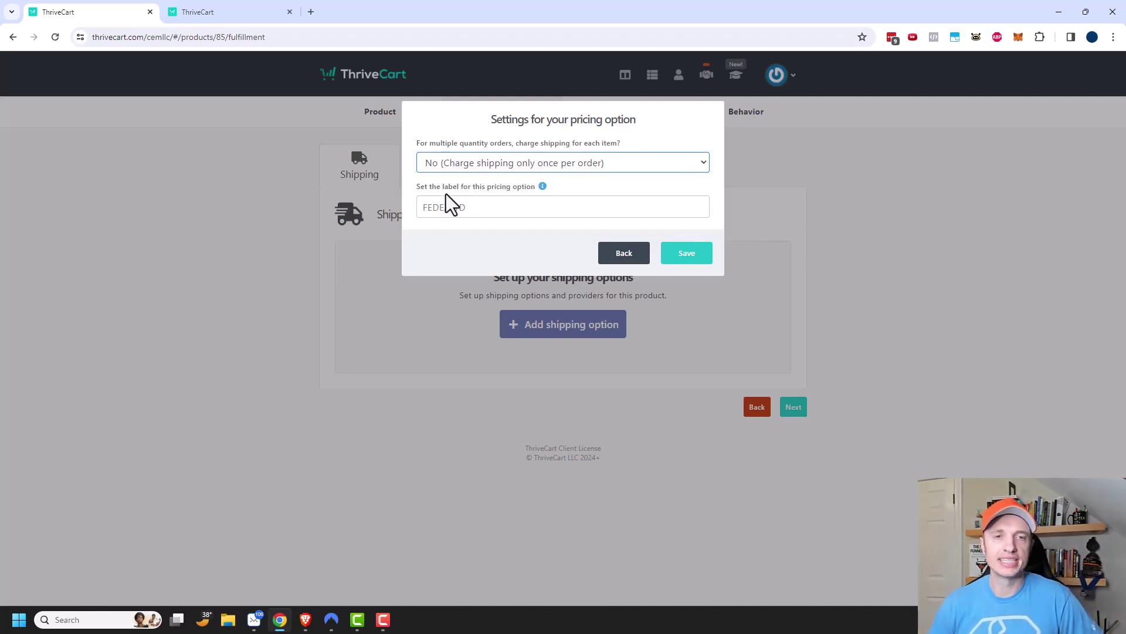
mouse_move(540, 188)
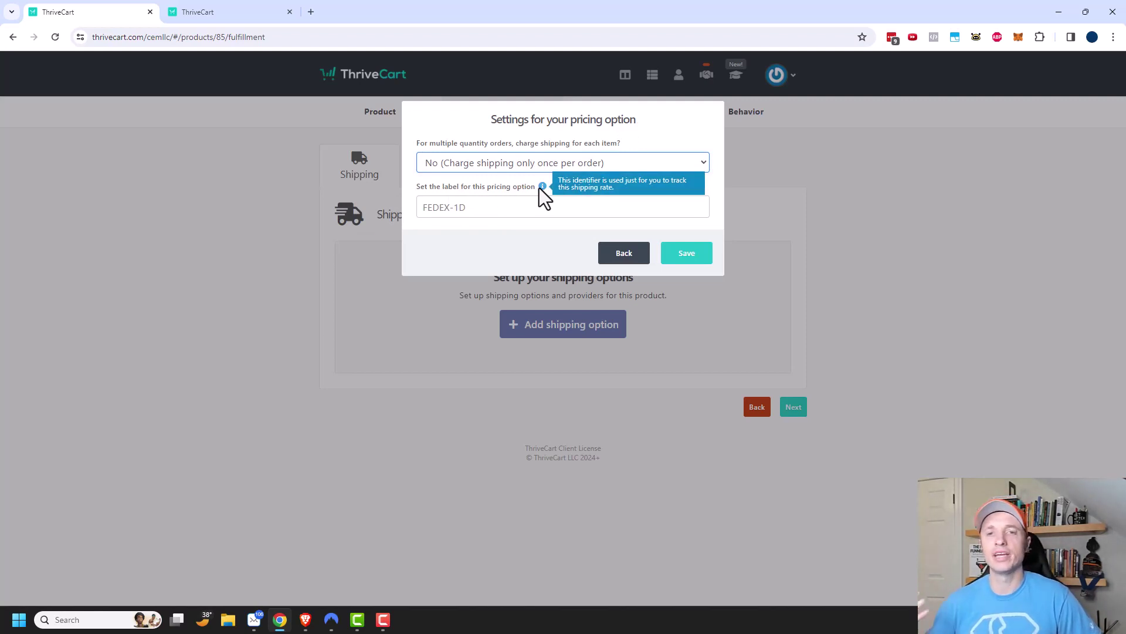
click(504, 206)
text(FREE_SHIPPING)
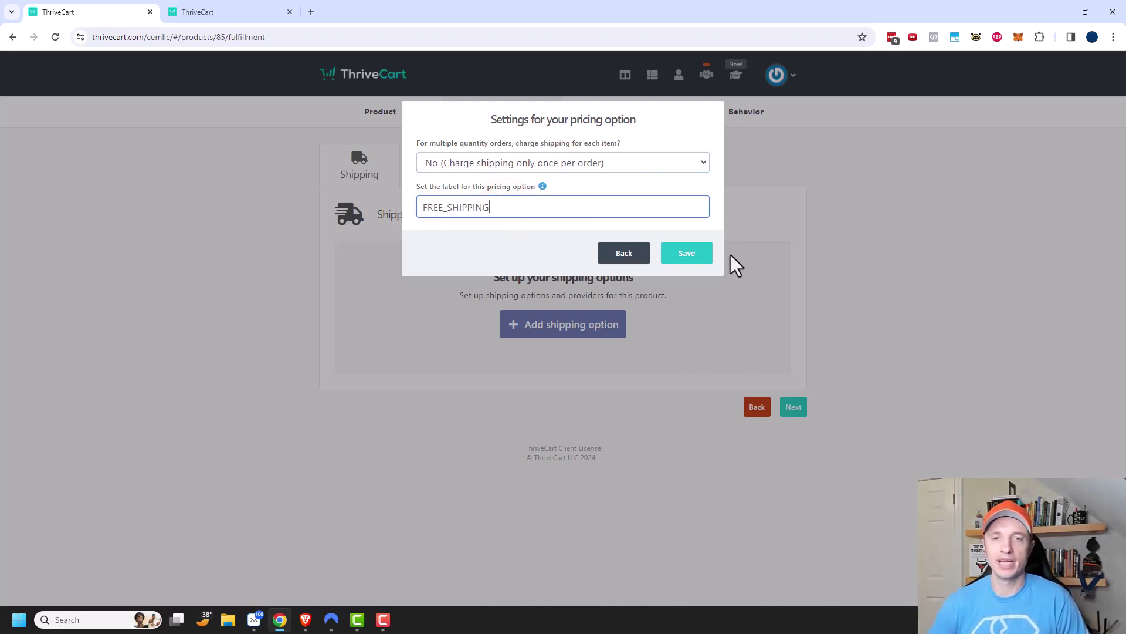
click(701, 255)
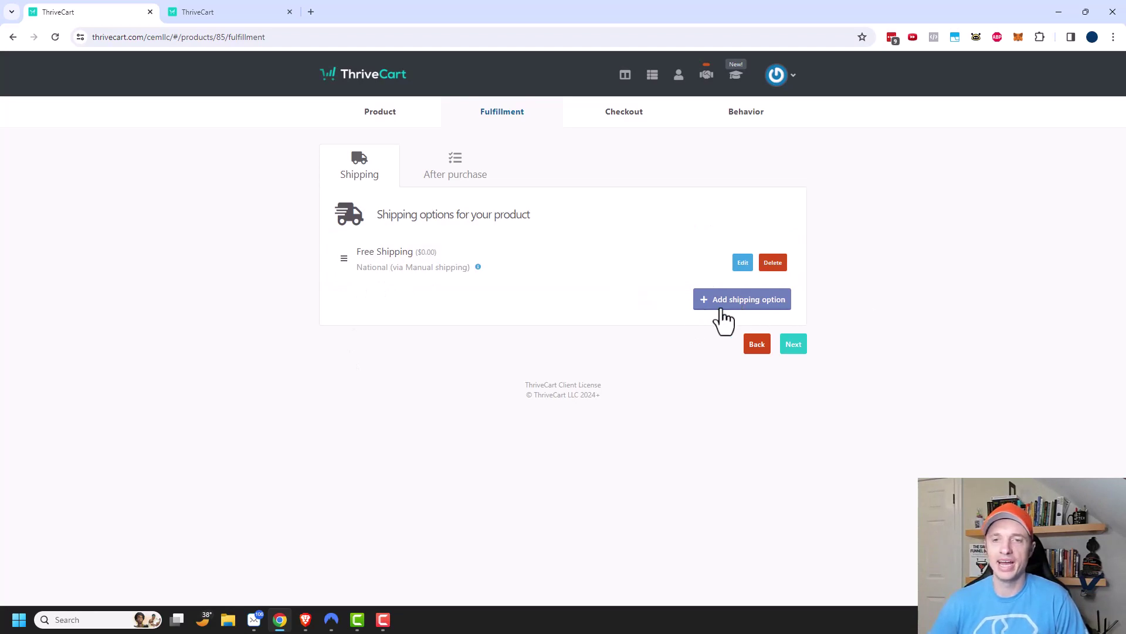
Step: Add a second shipping option named "International" with Manual shipping as the fulfillment provider
click(748, 317)
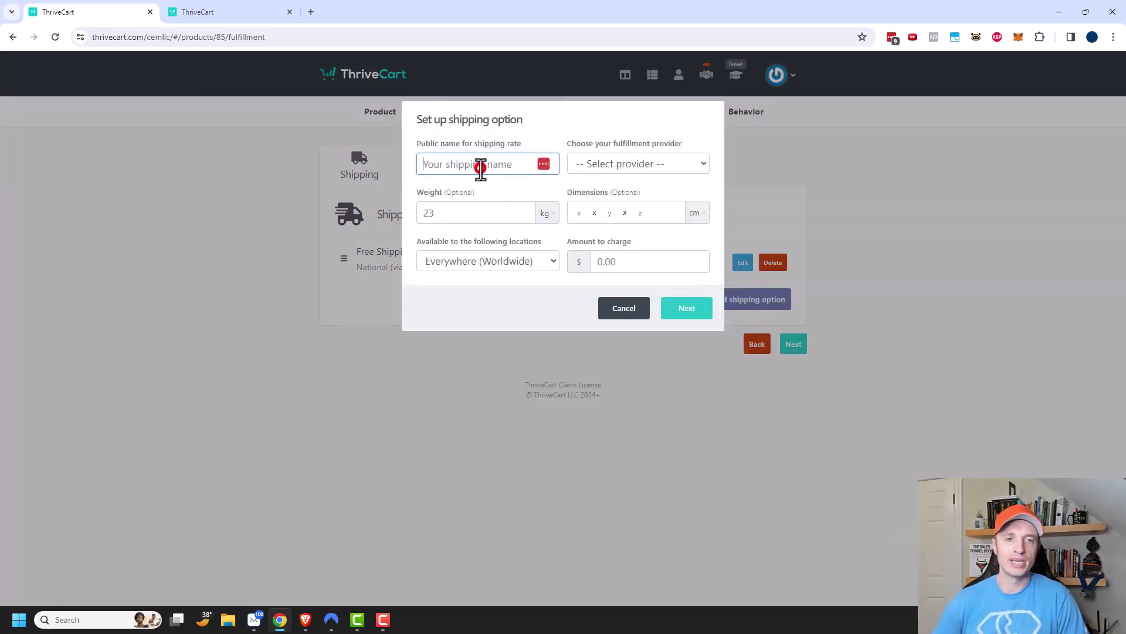
click(479, 167)
text(International)
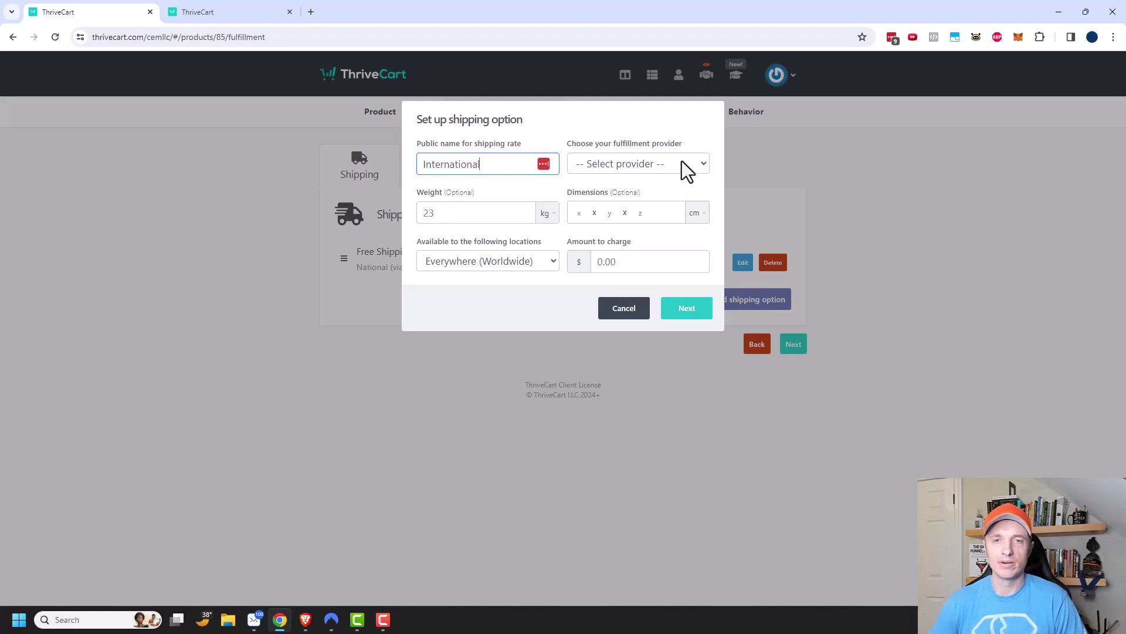
click(679, 160)
click(638, 196)
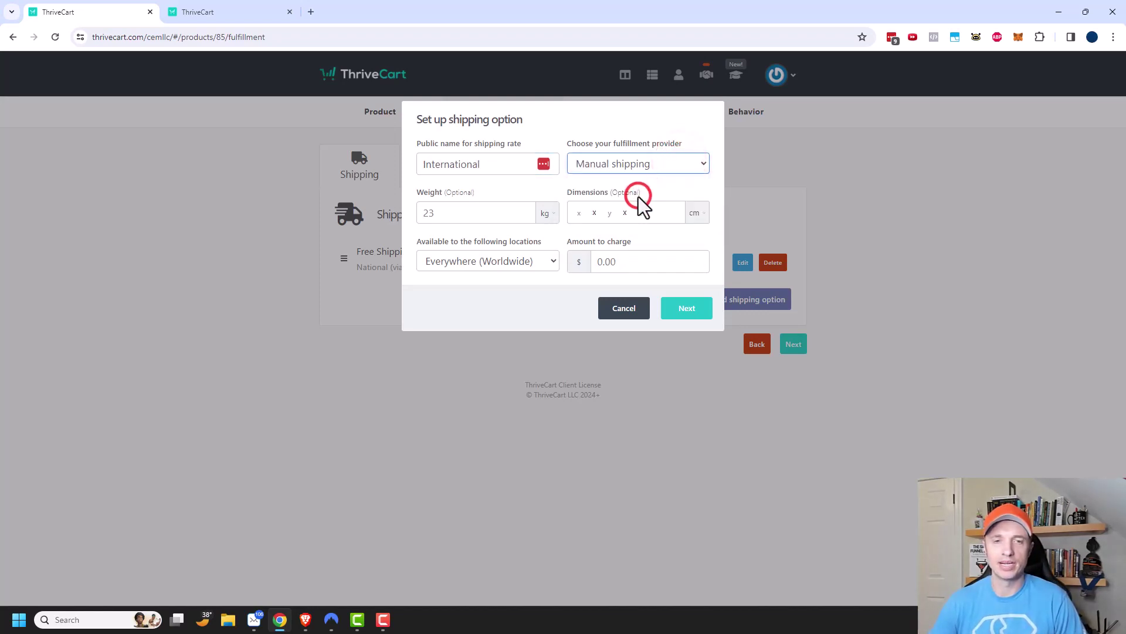
Step: Make the International rate available anywhere except the United States and save the country exclusion
click(551, 262)
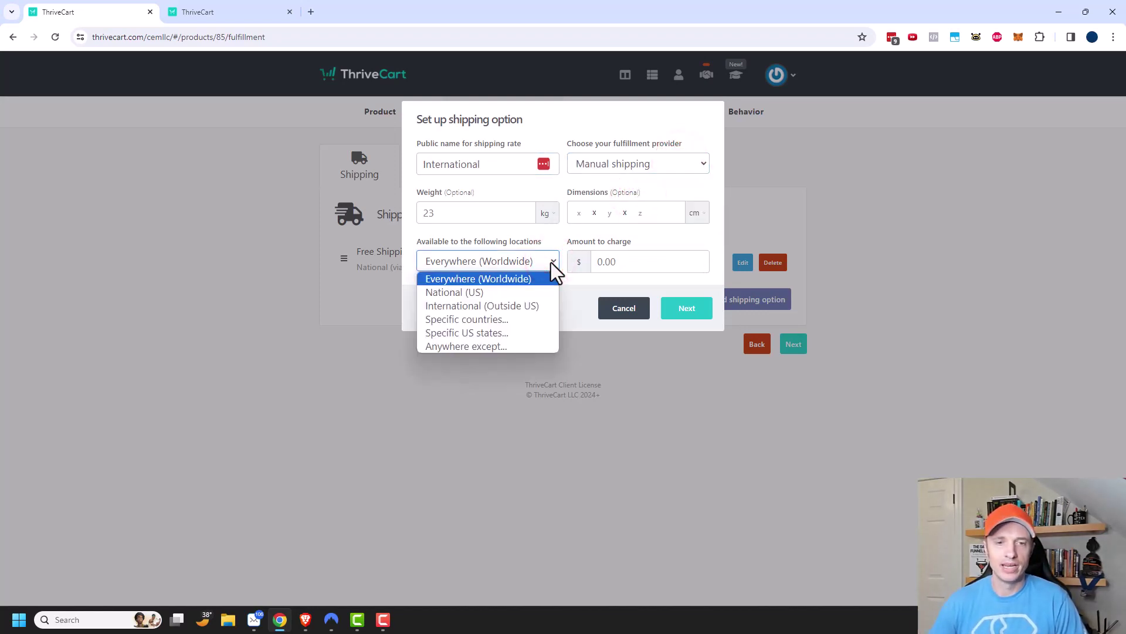
click(519, 347)
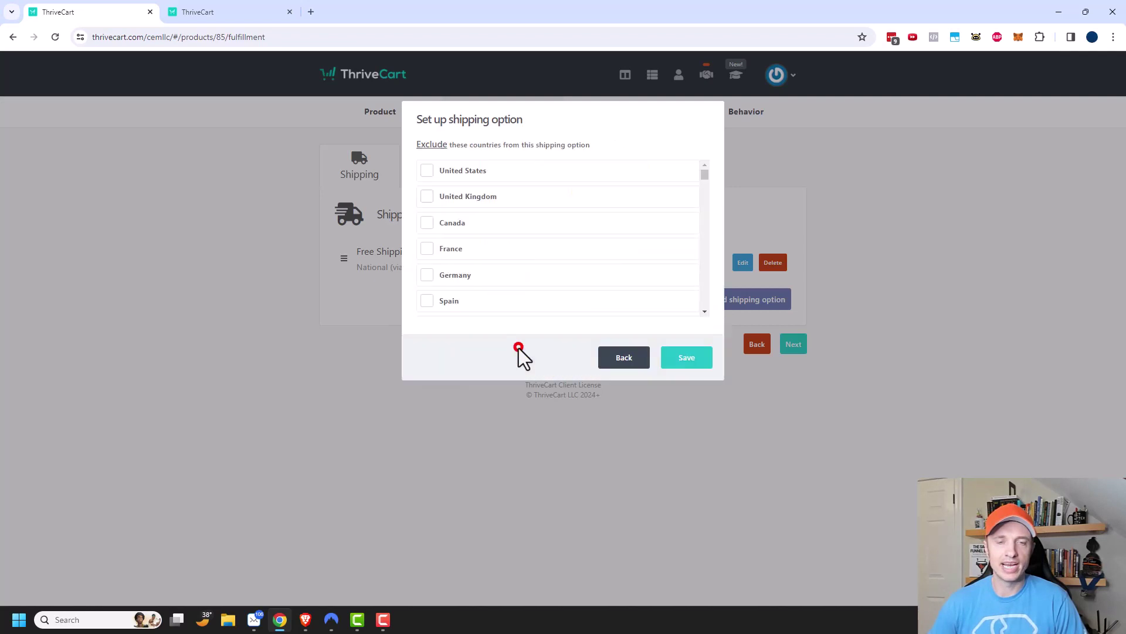
click(429, 171)
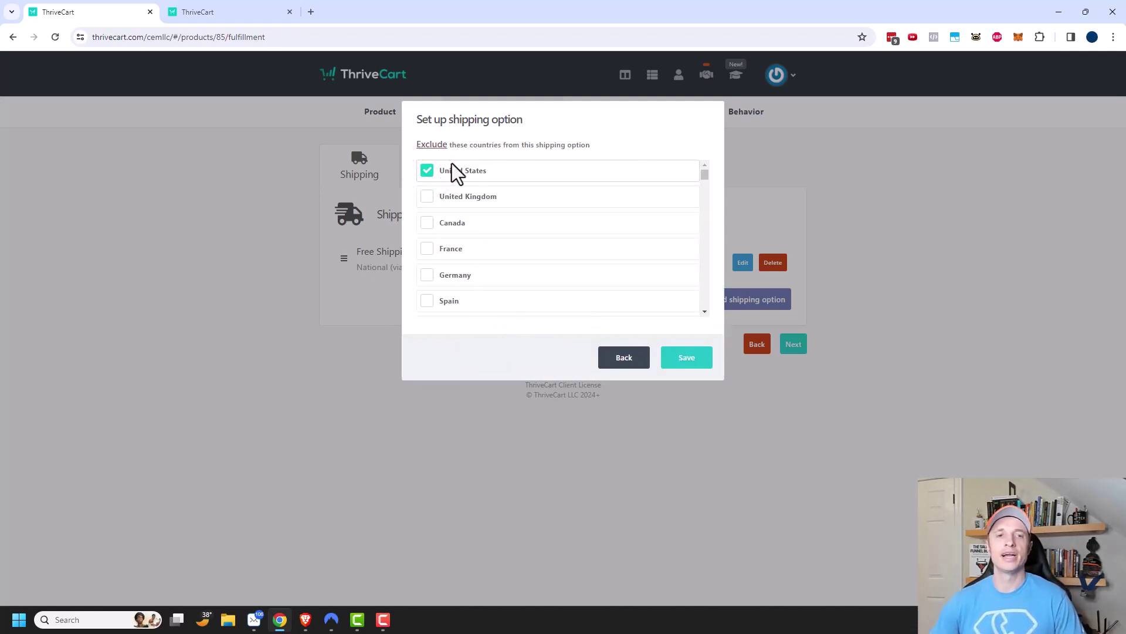
click(688, 362)
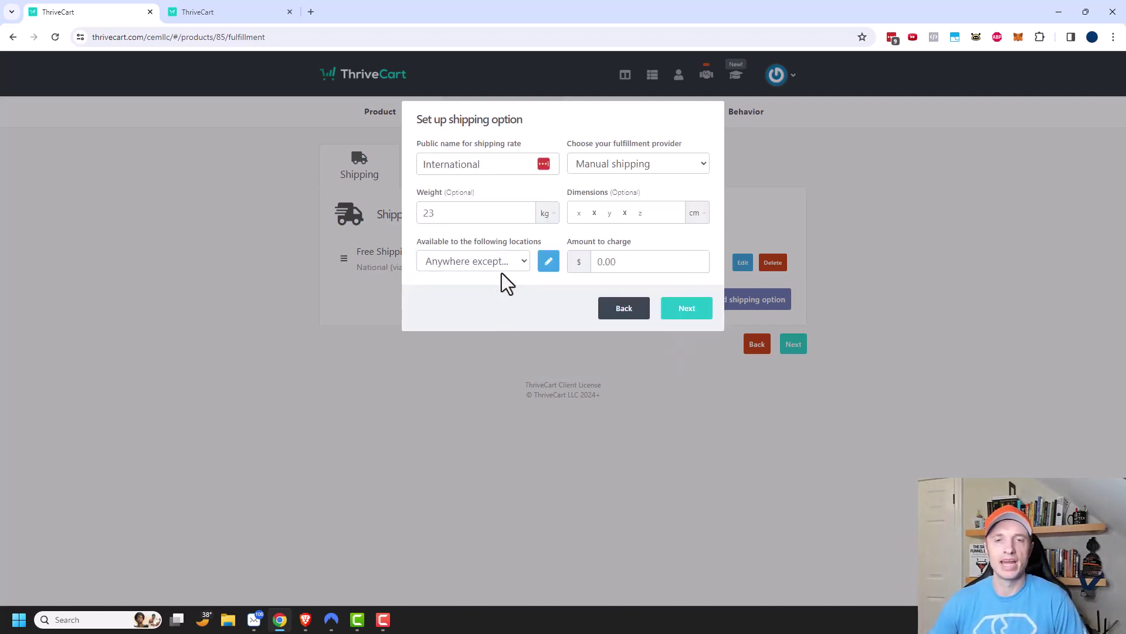
Step: Set the International rate's charge to $9.99, keep it available all the time and continue to its pricing settings
click(636, 269)
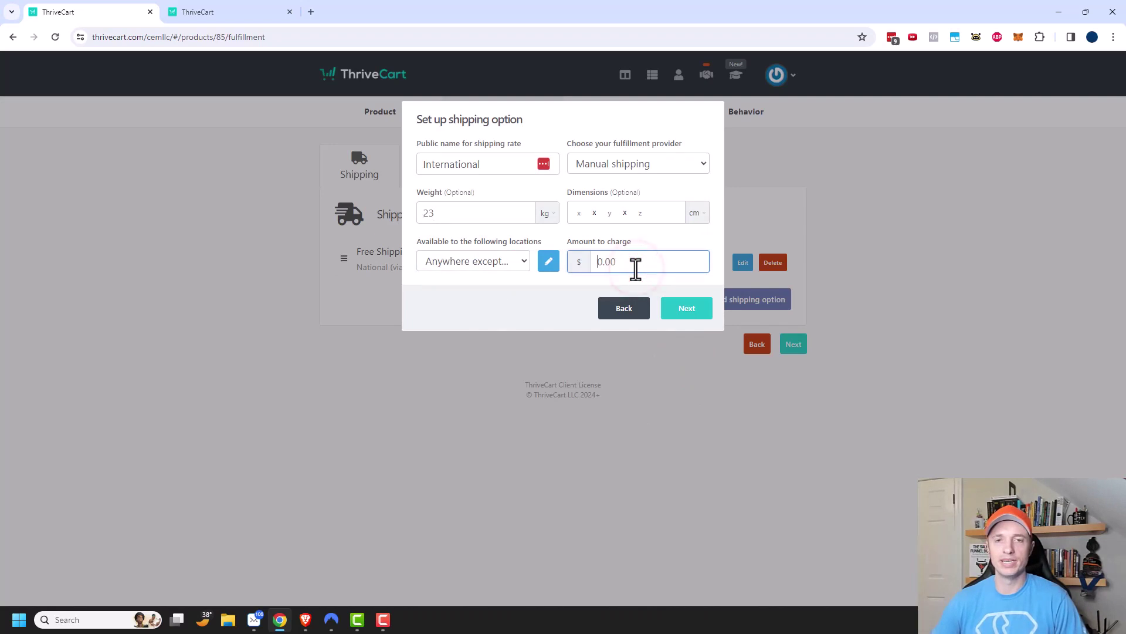
text(9.99)
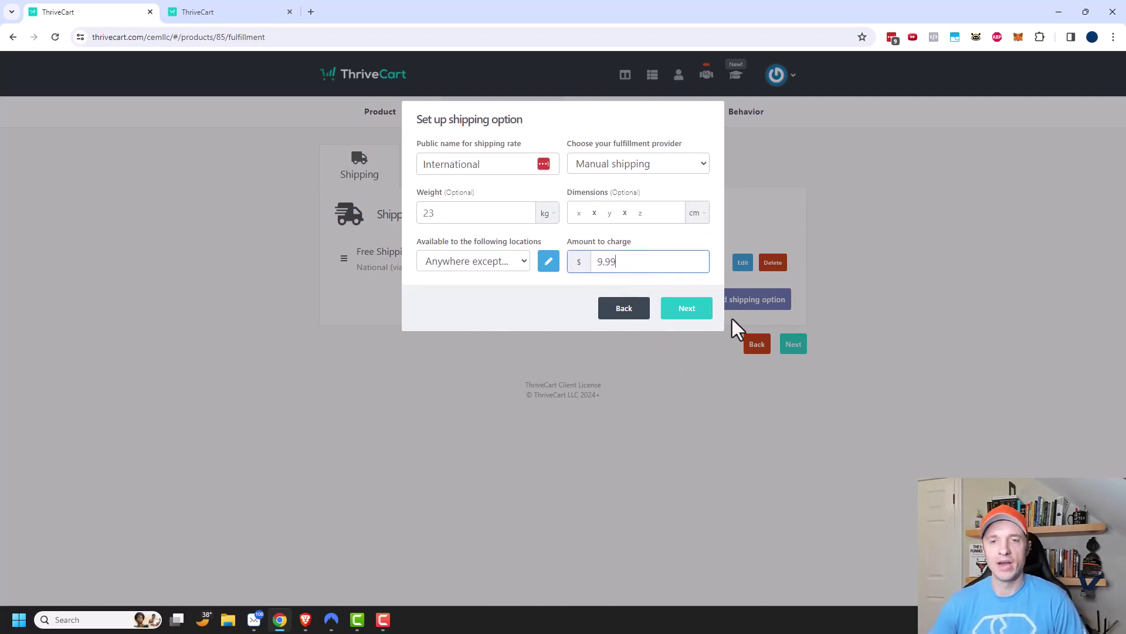
click(695, 311)
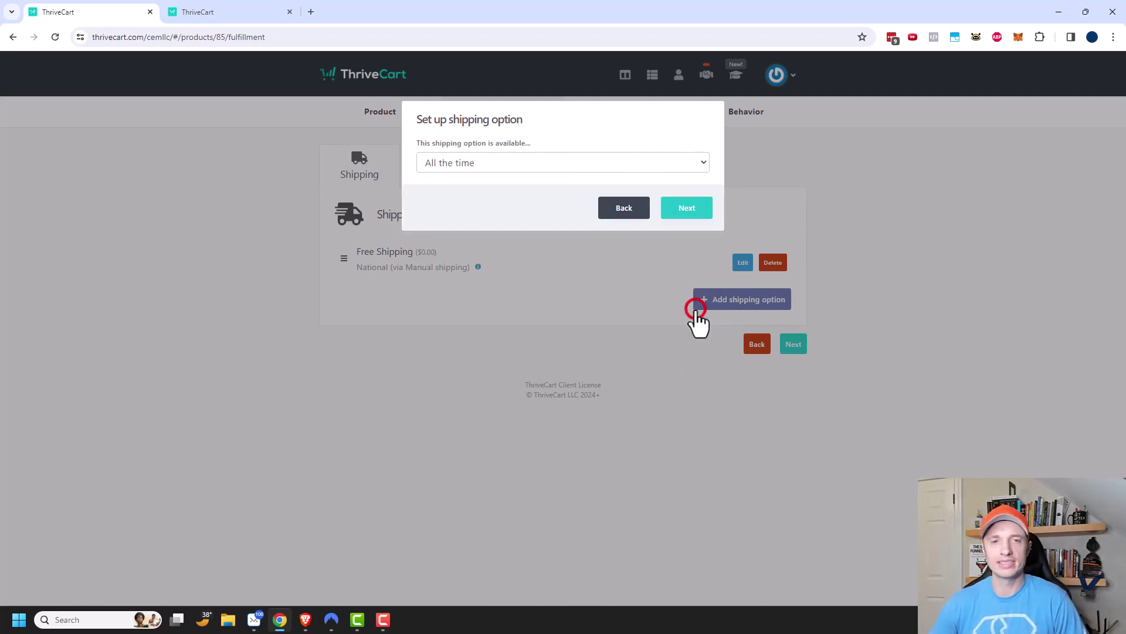
click(557, 163)
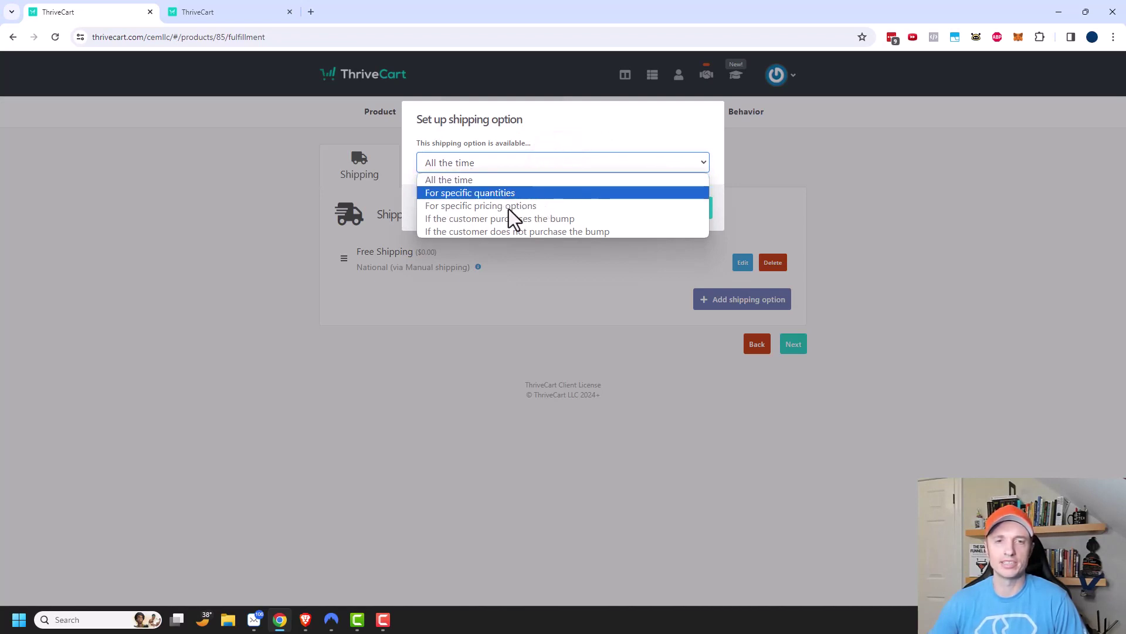
click(452, 182)
click(685, 209)
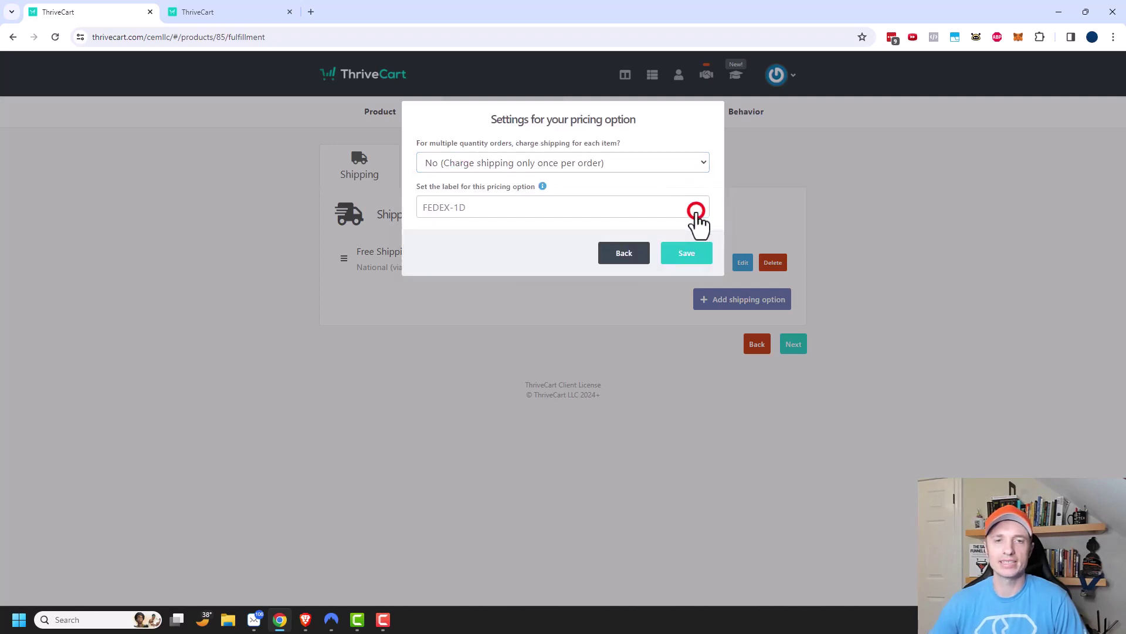
Step: Charge the shipping rate for each item, label the pricing option INTERNATIONAL and save the shipping option
click(592, 163)
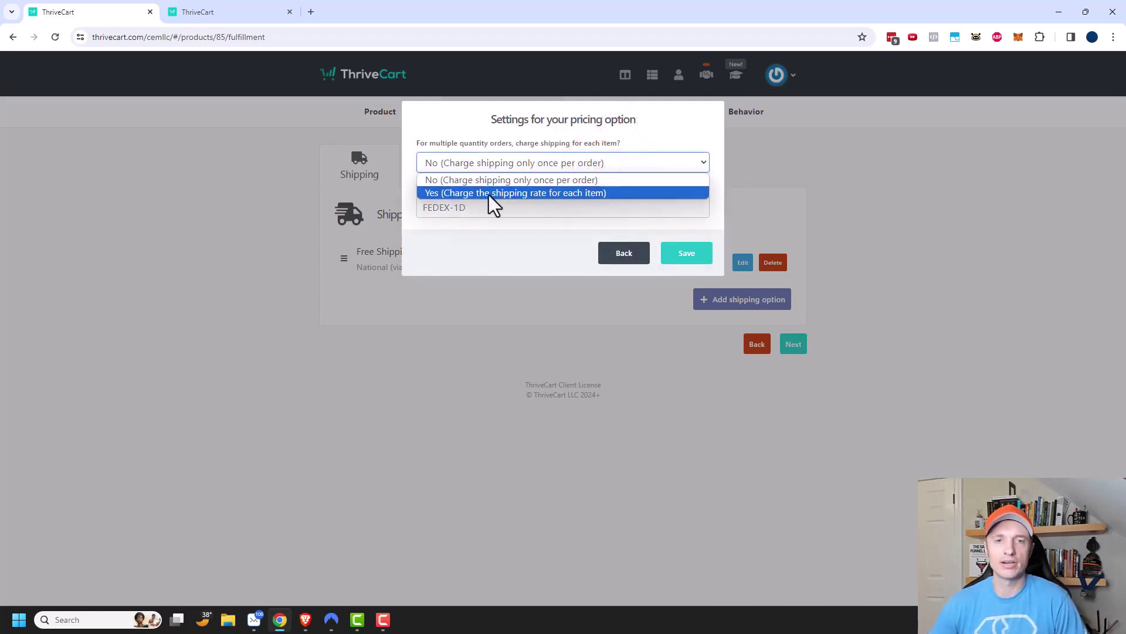
click(572, 193)
click(576, 209)
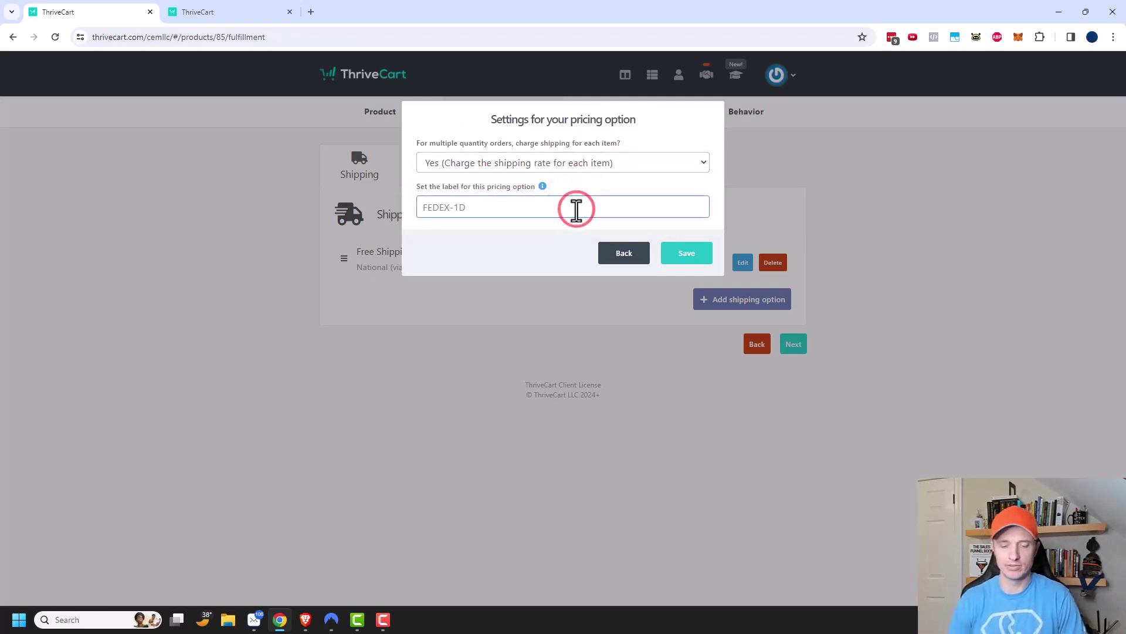
text(INTERNATIONAL)
click(694, 257)
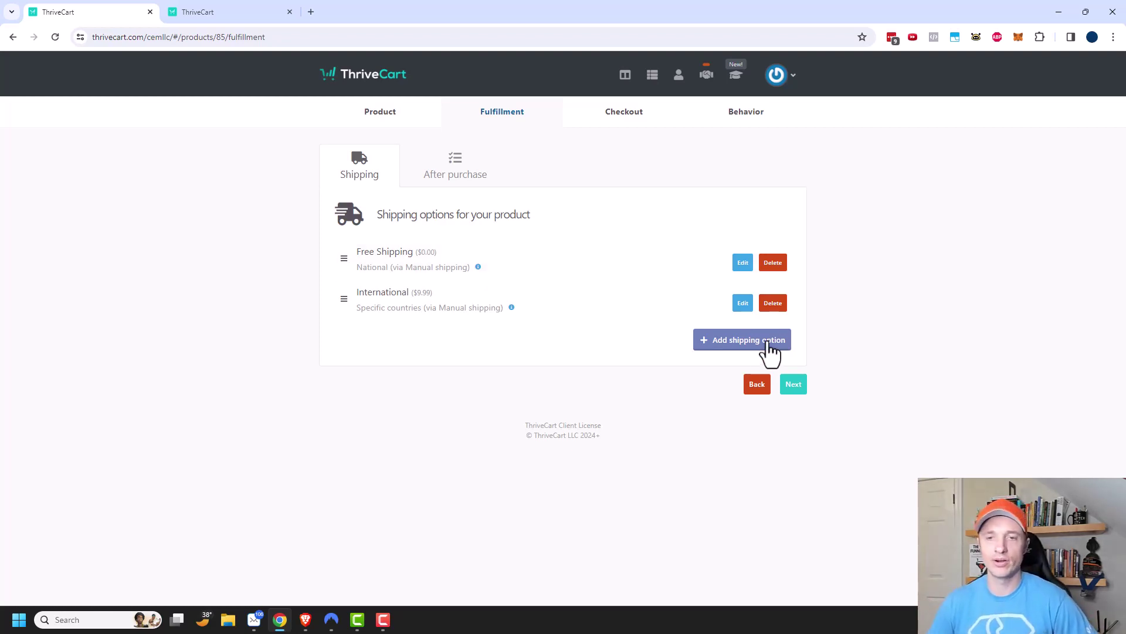
Step: Add a third shipping option, also named "International", with Manual shipping as the fulfillment provider
click(736, 345)
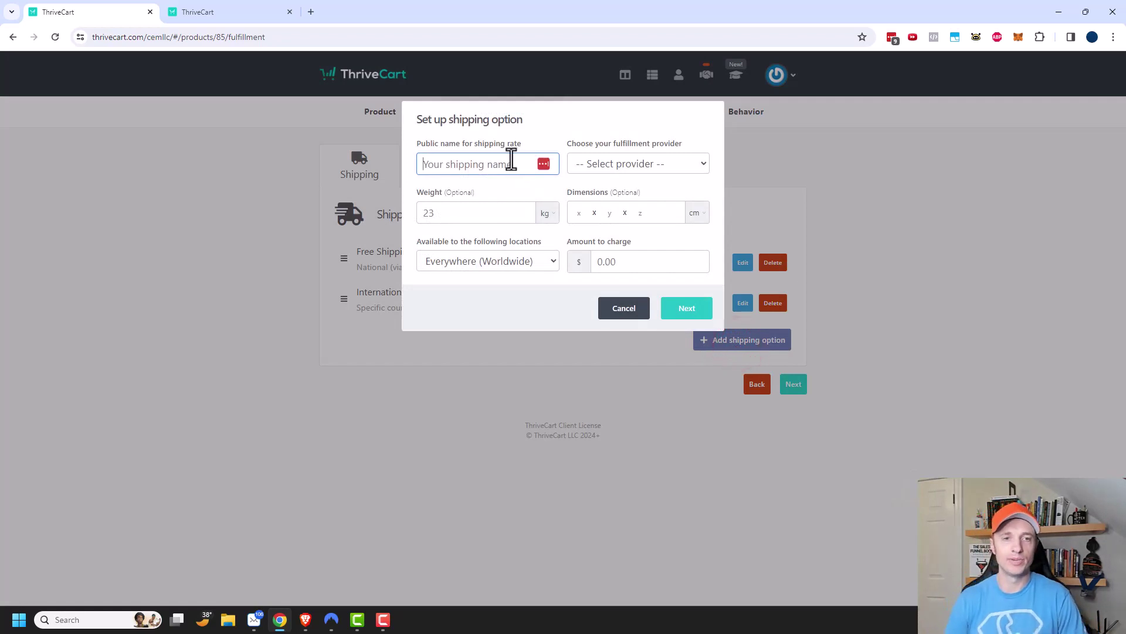
text(Internationa)
text(l)
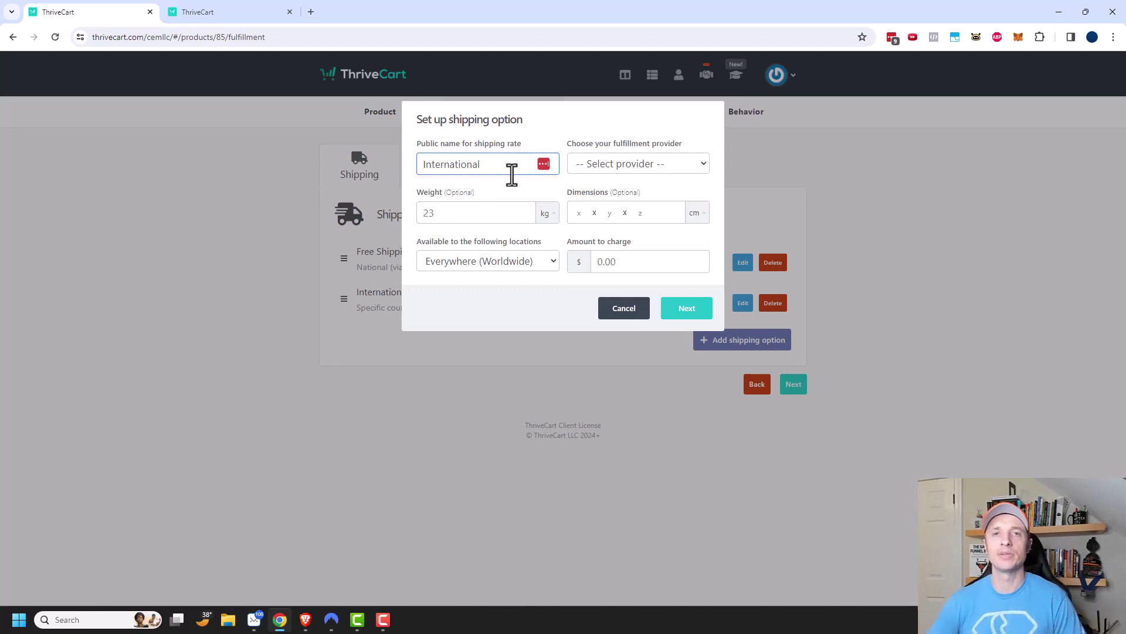
click(621, 161)
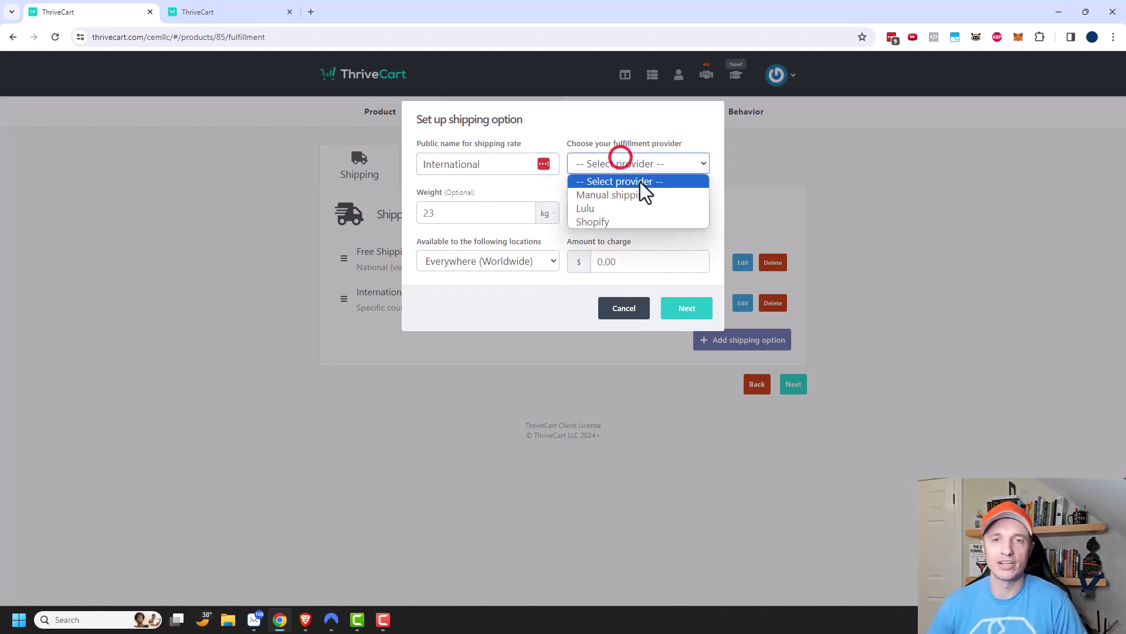
click(633, 194)
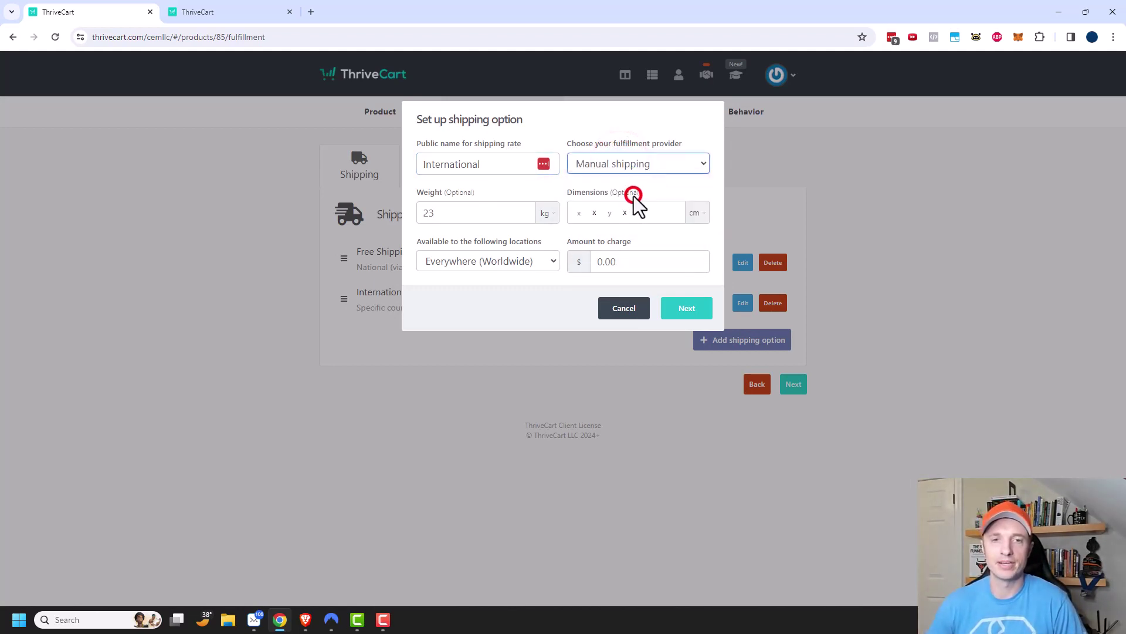
Step: Limit the new International option to specific countries, selecting only Australia, and save the country selection
click(479, 261)
click(506, 319)
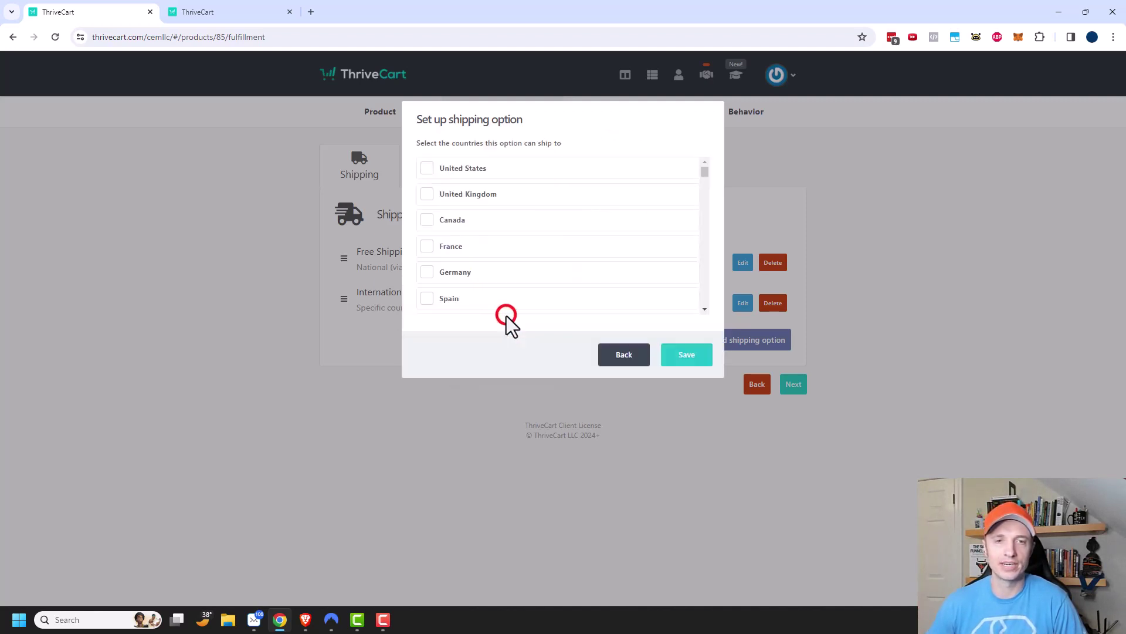
scroll(484, 253, down, 2)
scroll(484, 244, down, 2)
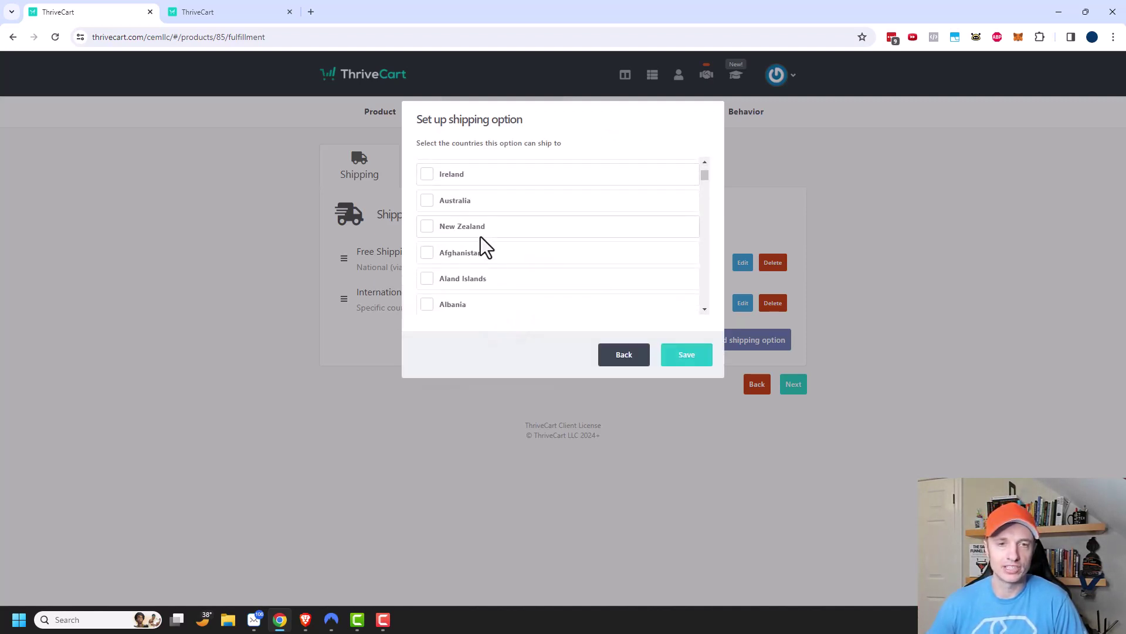
scroll(486, 249, up, 3)
click(428, 262)
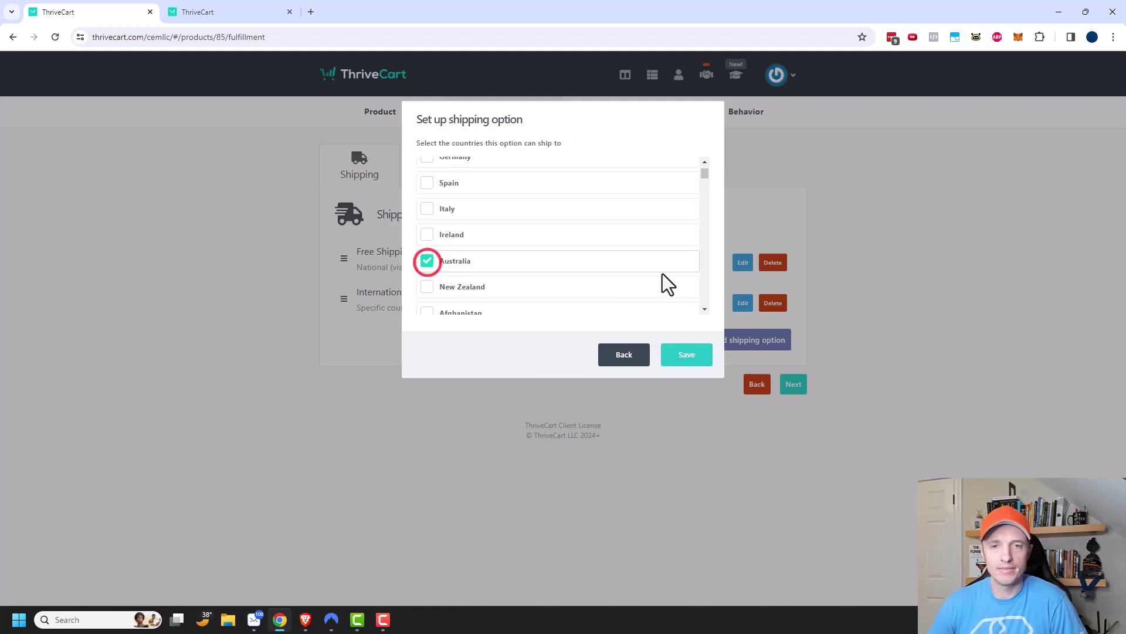
click(695, 356)
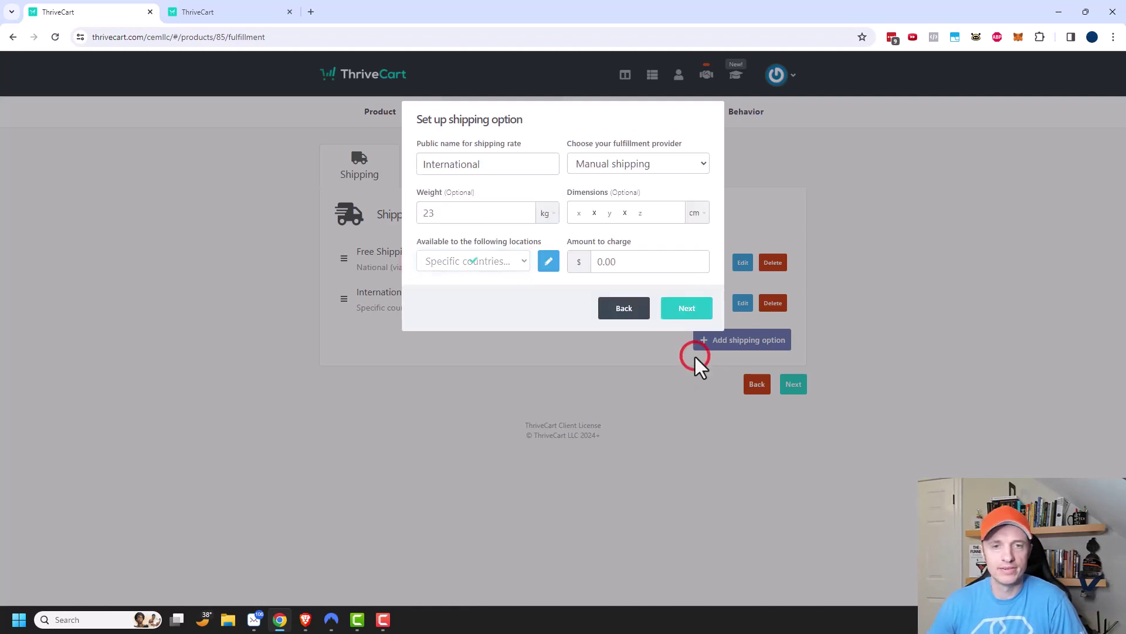
Step: Set the Australia rate's charge to $15.00 and continue to its pricing settings with availability left at all the time
click(647, 263)
text(150)
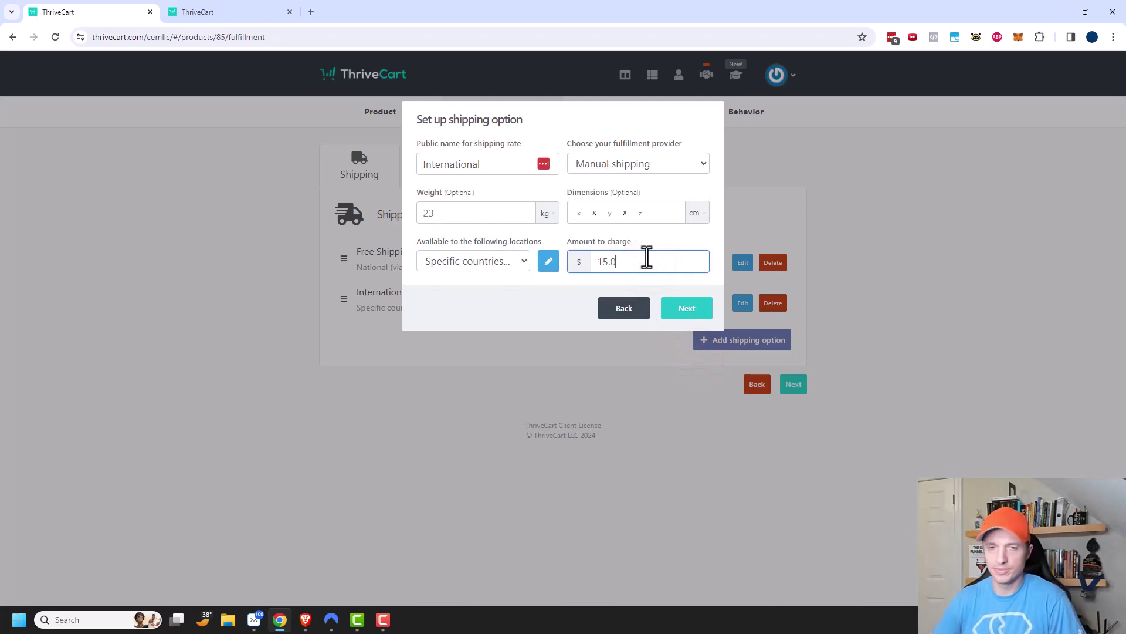
click(693, 308)
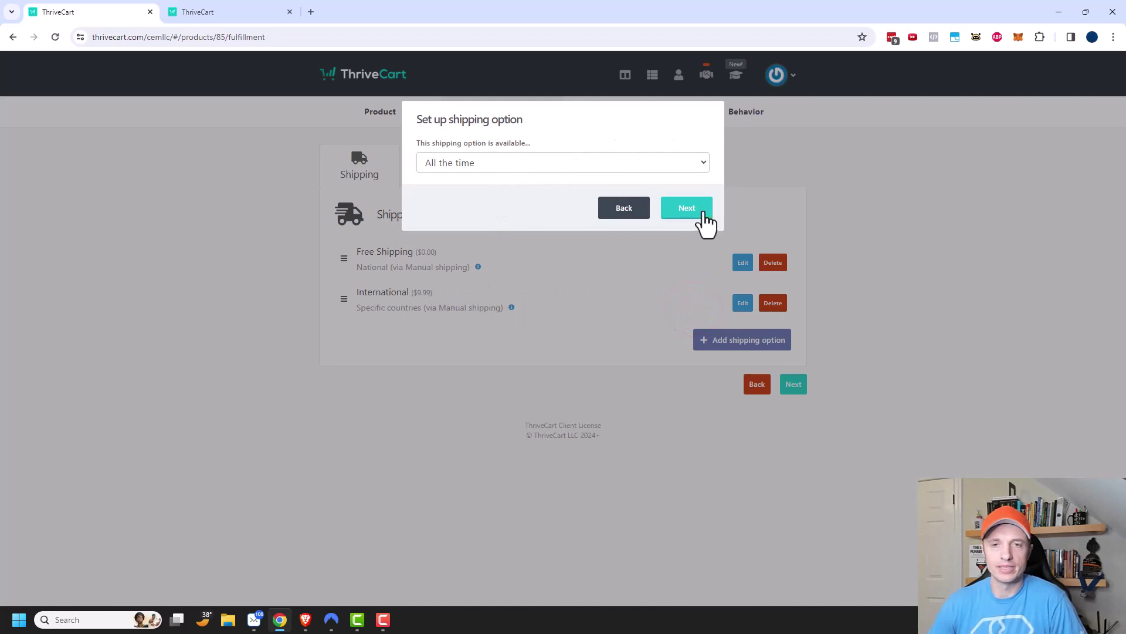
click(703, 214)
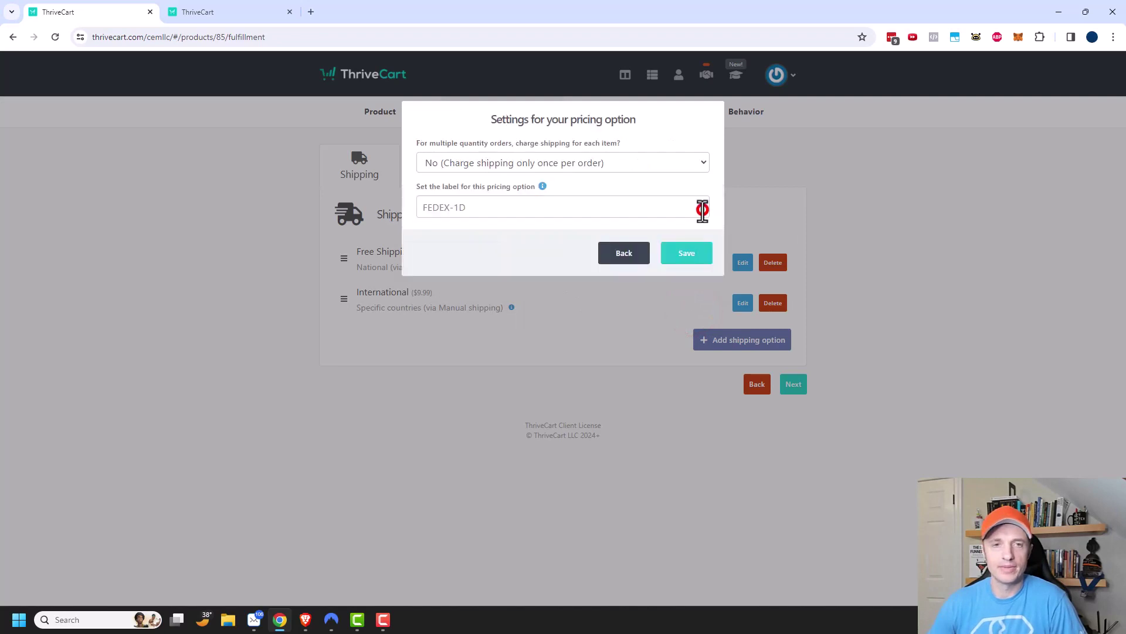
Step: Label the pricing option INTERNATIONAL_AUSTRALIA, charge the shipping rate for each item and save the shipping option
click(557, 208)
text(INTERNAT)
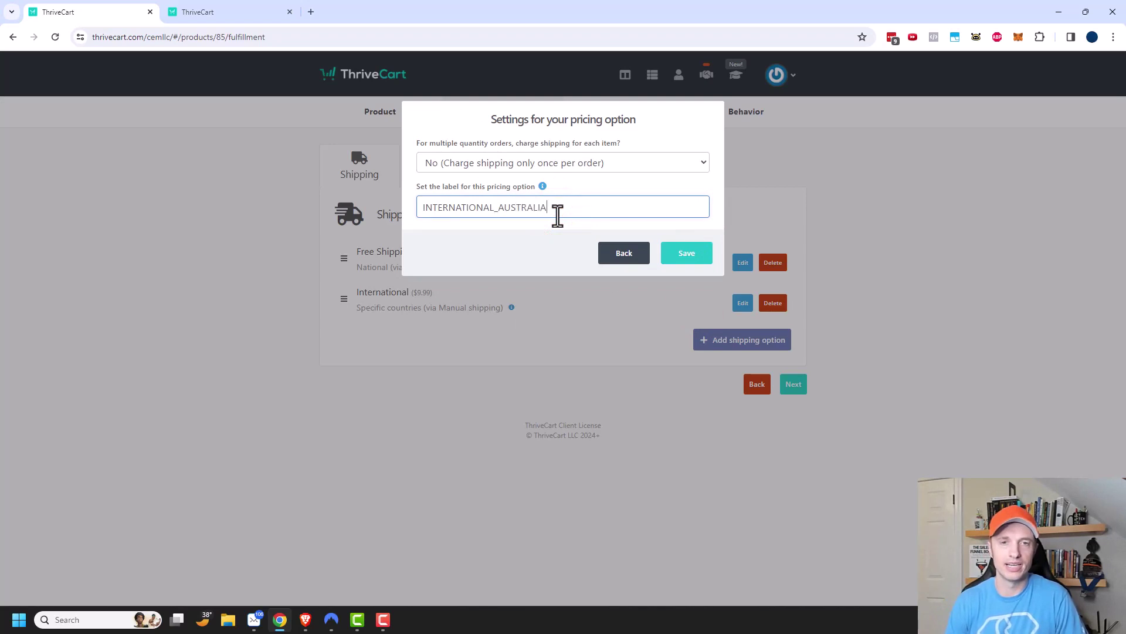
text(IONAL_AUSTRALIA)
click(588, 162)
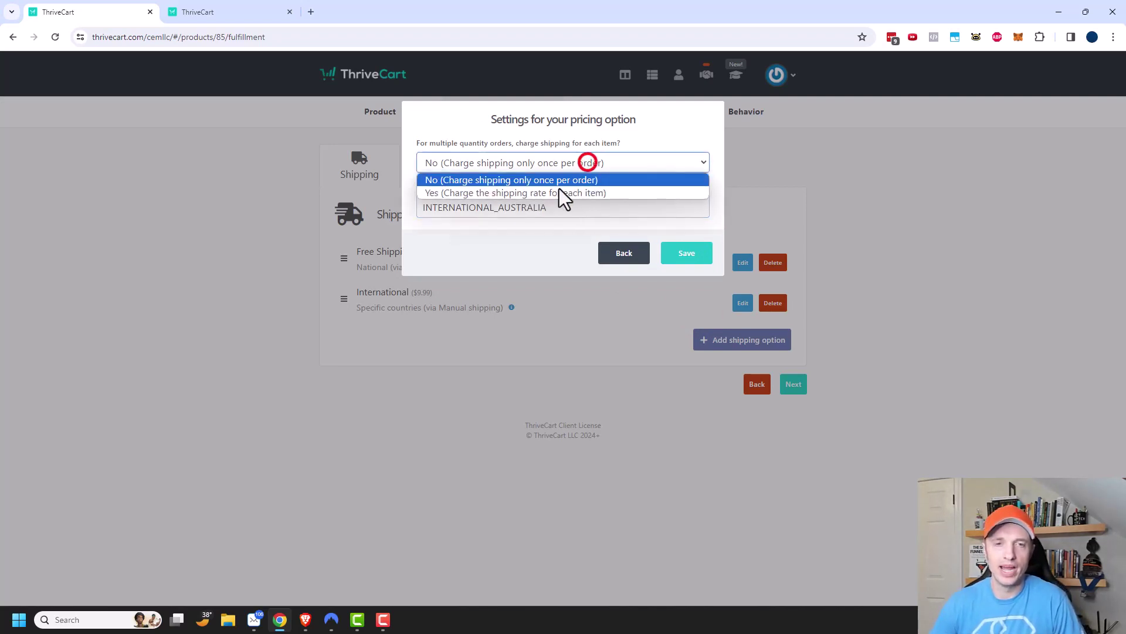
click(529, 192)
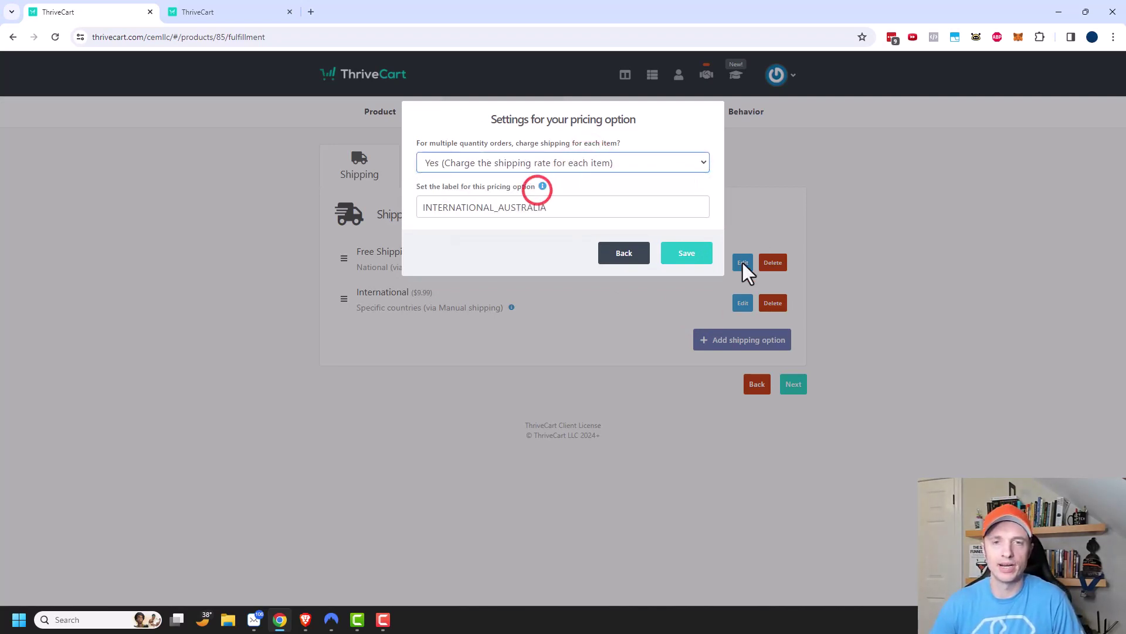
click(694, 252)
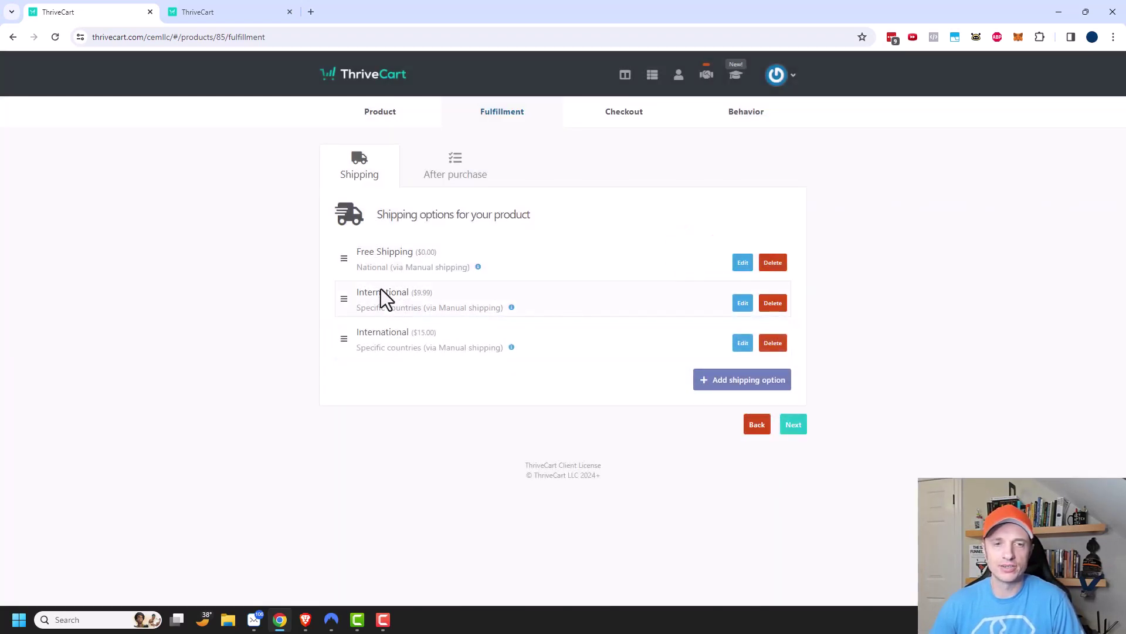
Step: Edit the $9.99 International option to also exclude Australia, then save it with its other settings kept
click(743, 306)
click(547, 258)
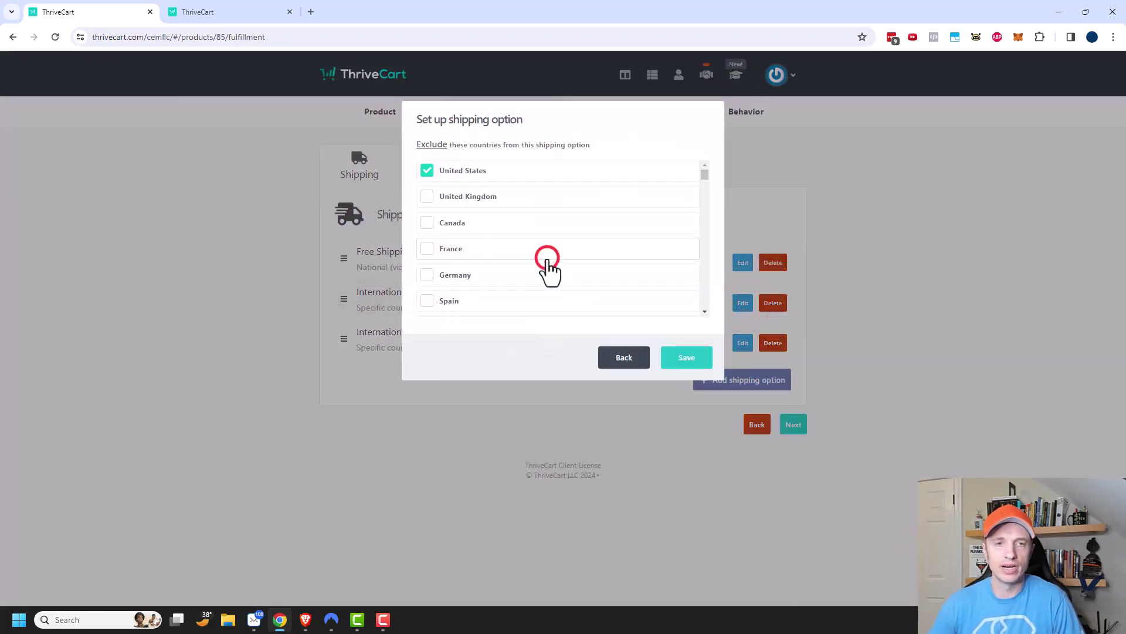
scroll(499, 247, down, 2)
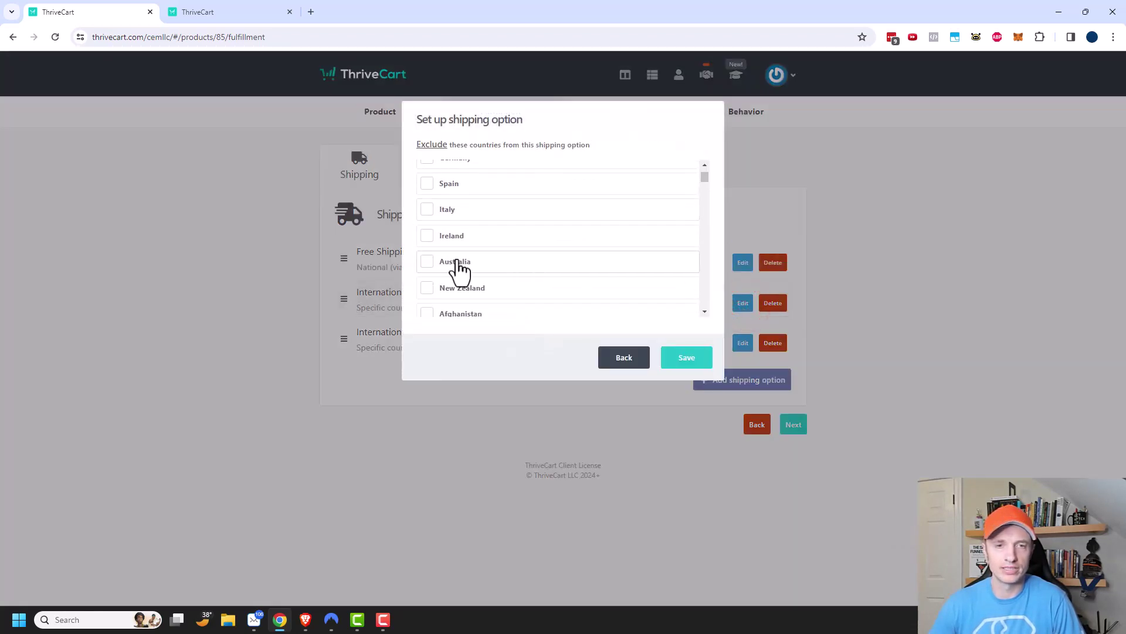
click(427, 260)
click(692, 359)
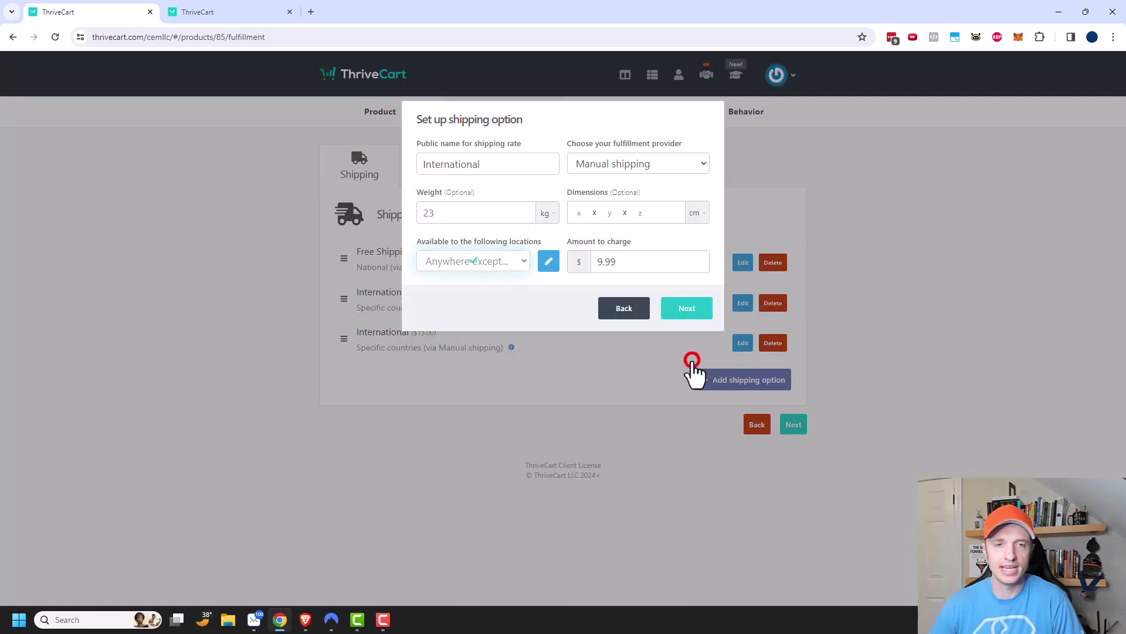
click(686, 311)
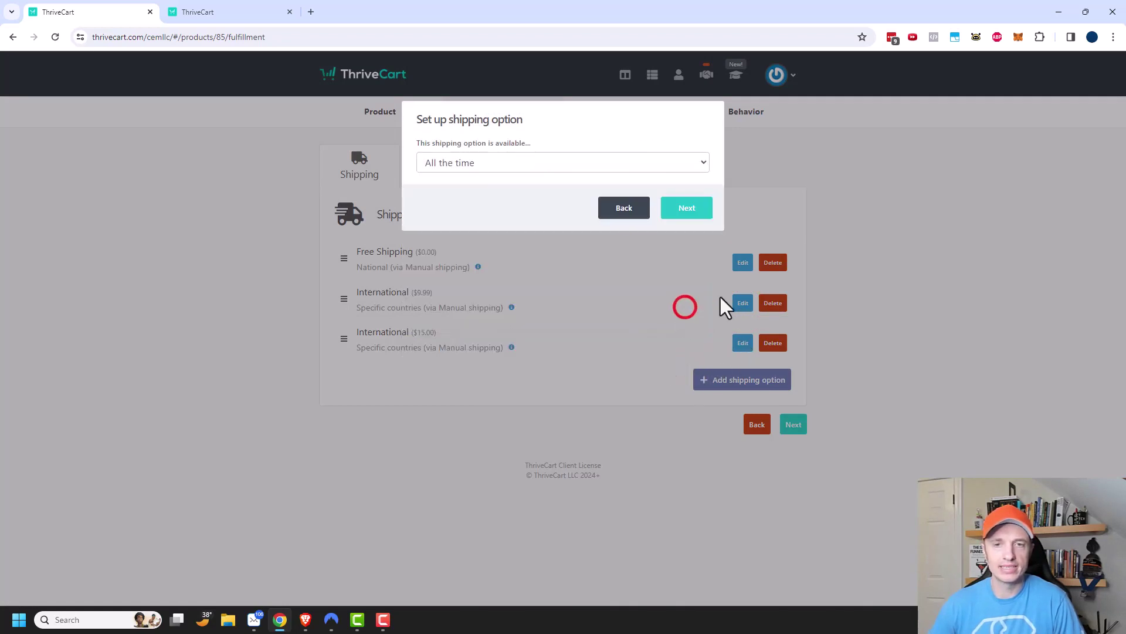
click(688, 208)
click(701, 257)
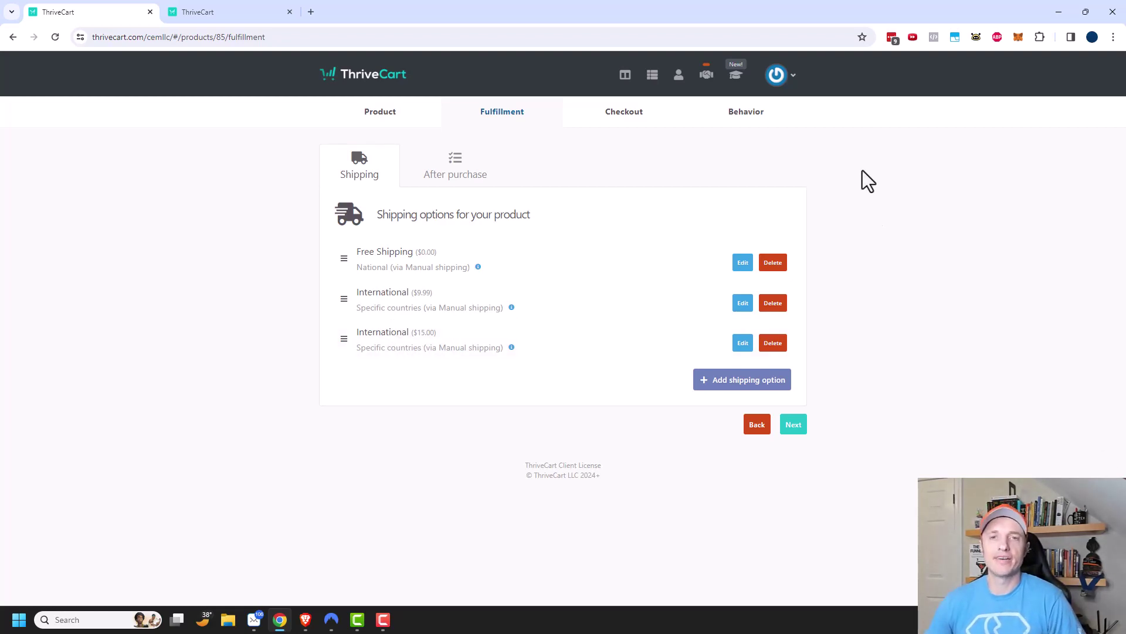
Step: Choose the "Ratione Ex Dolore Hic At Et" checkout template from the design gallery and load it in the editor
click(636, 111)
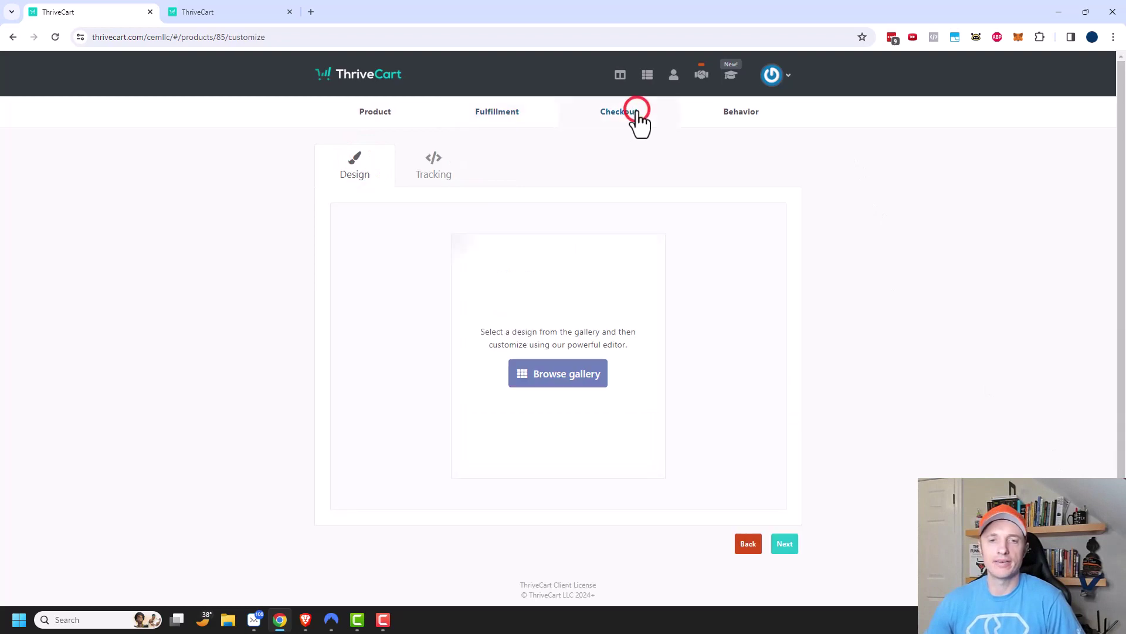
click(567, 380)
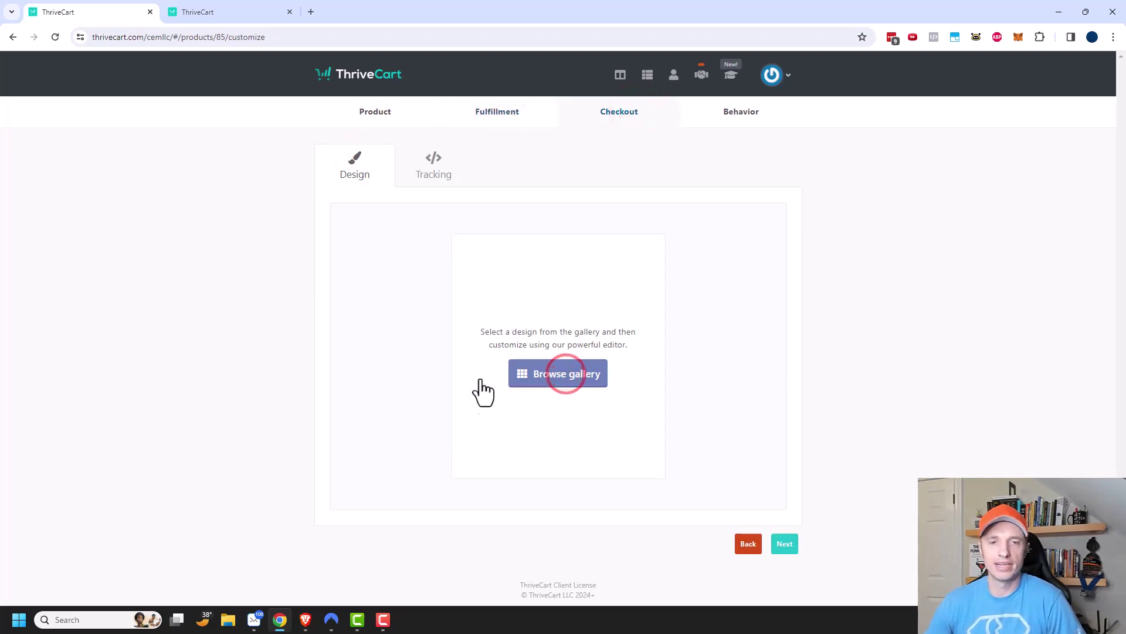
scroll(783, 381, down, 3)
scroll(784, 392, down, 3)
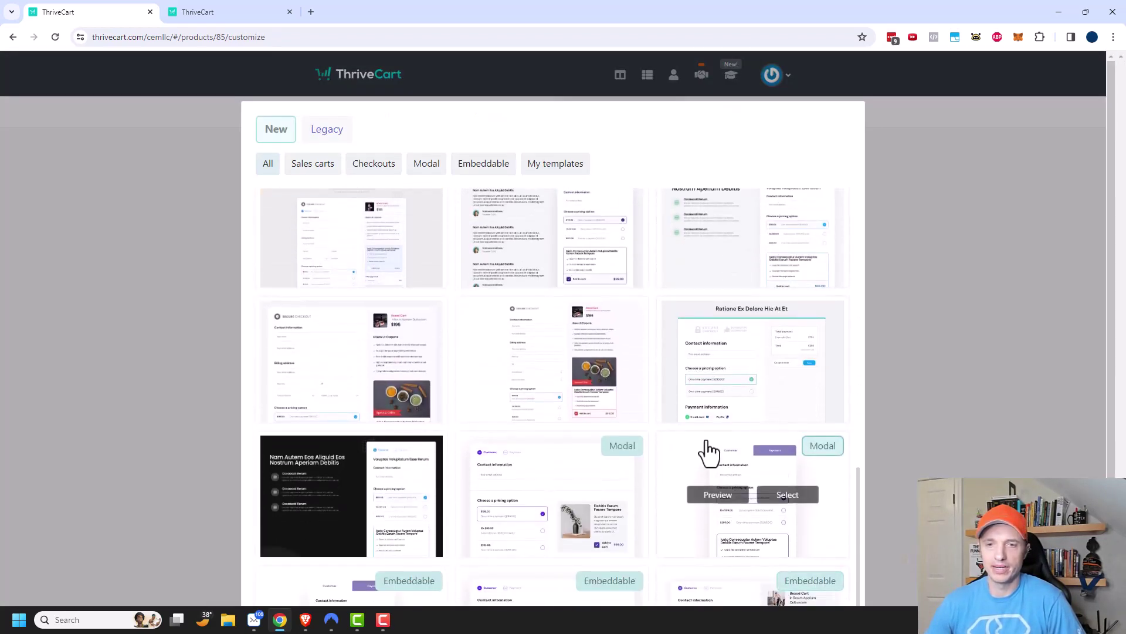
click(798, 364)
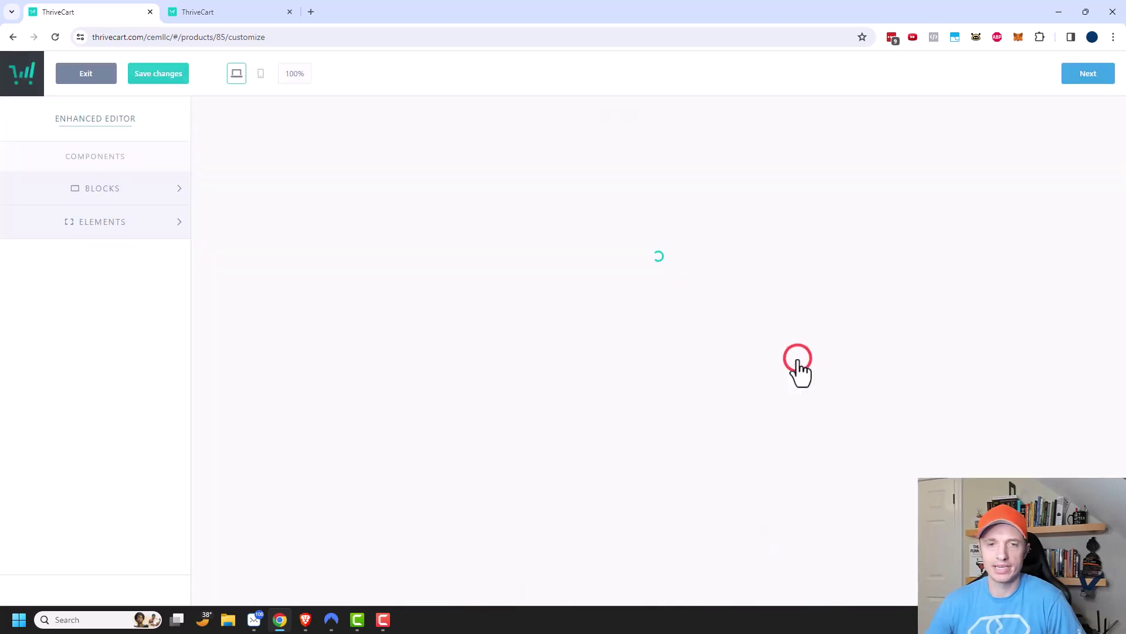
Step: Enable the customer name as first + last name in the cart page's Contact information element
click(571, 205)
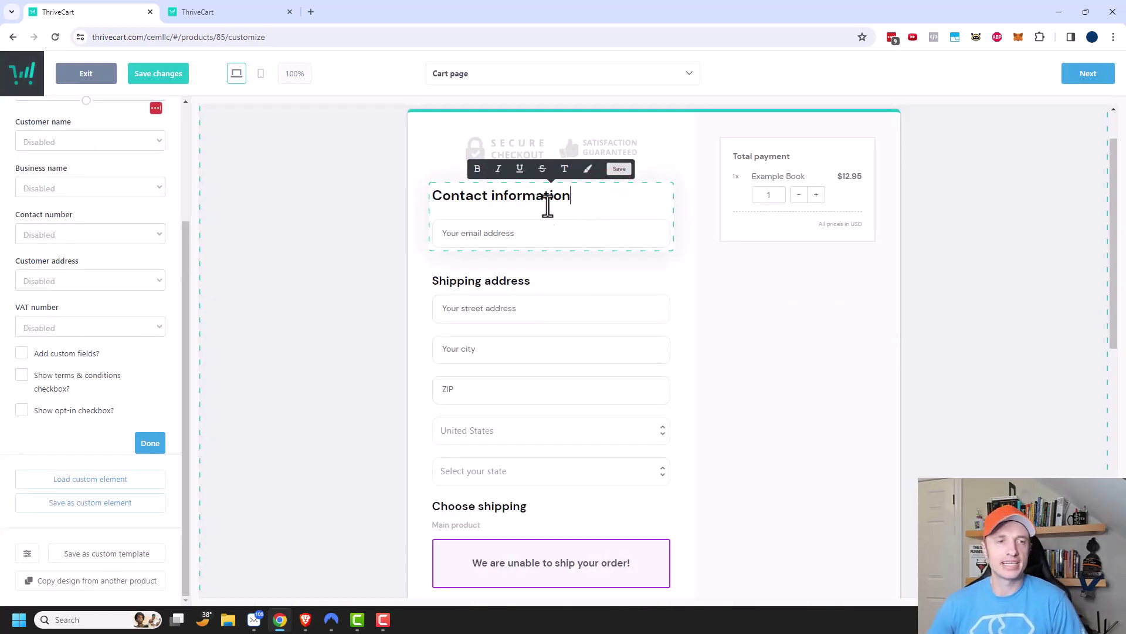
scroll(47, 271, up, 2)
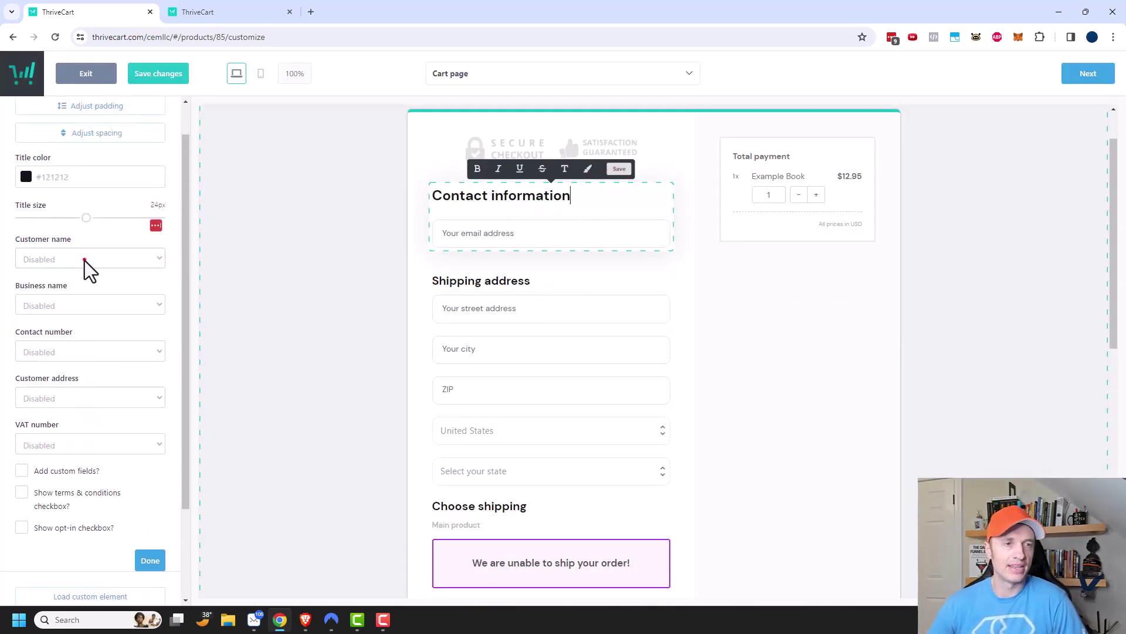
click(84, 260)
click(92, 297)
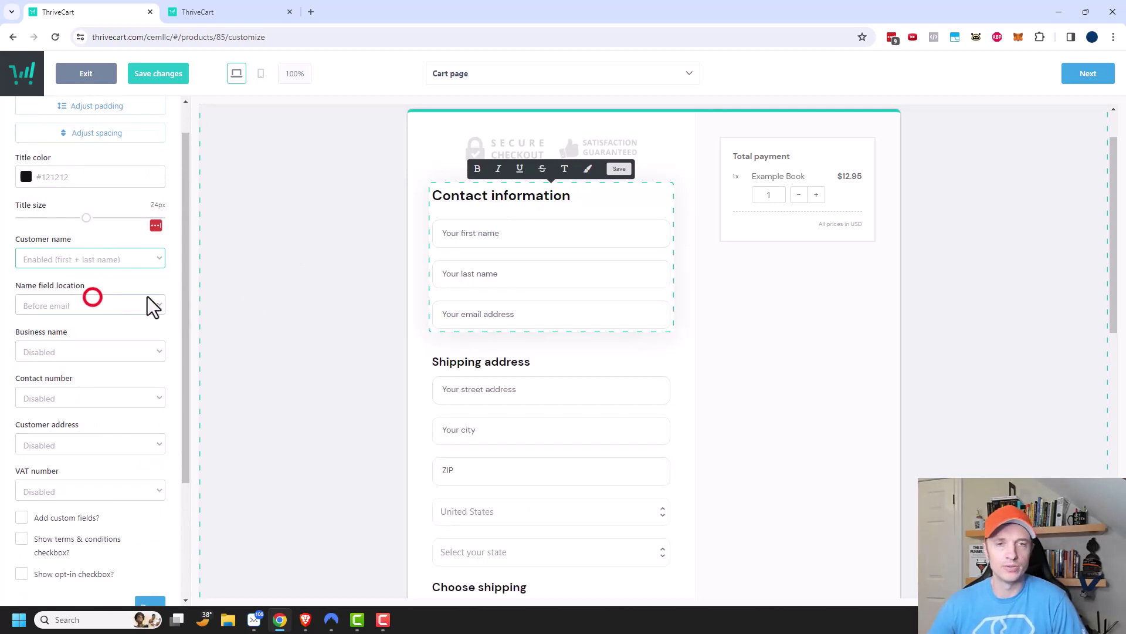
Step: Review the Shipping address element's settings, then save the cart page design and exit the editor
scroll(522, 410, down, 1)
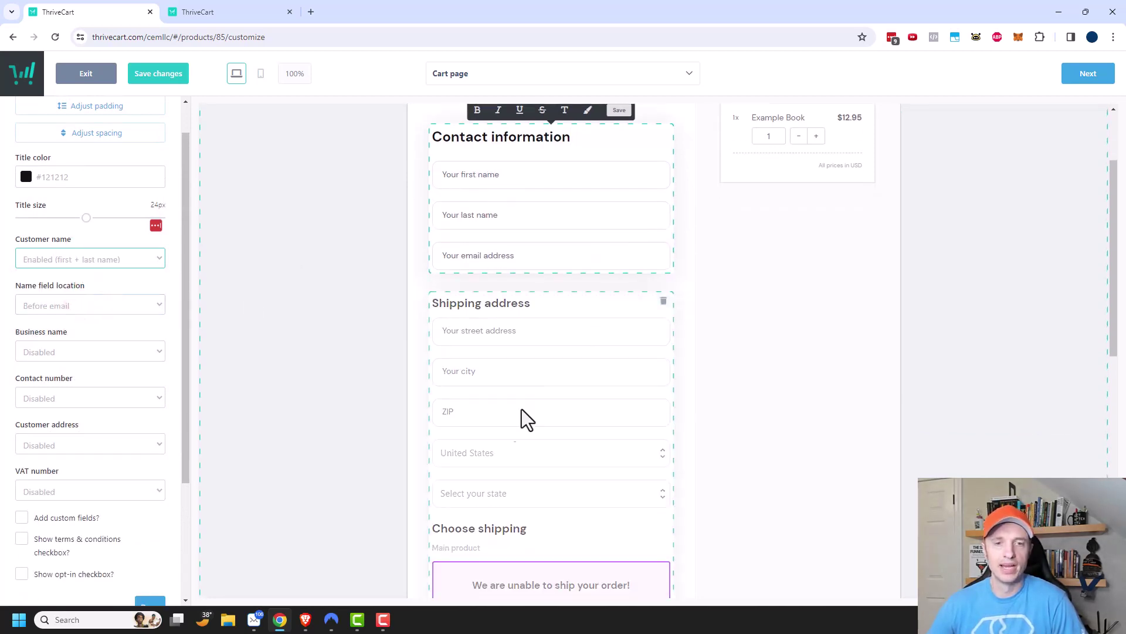
click(596, 307)
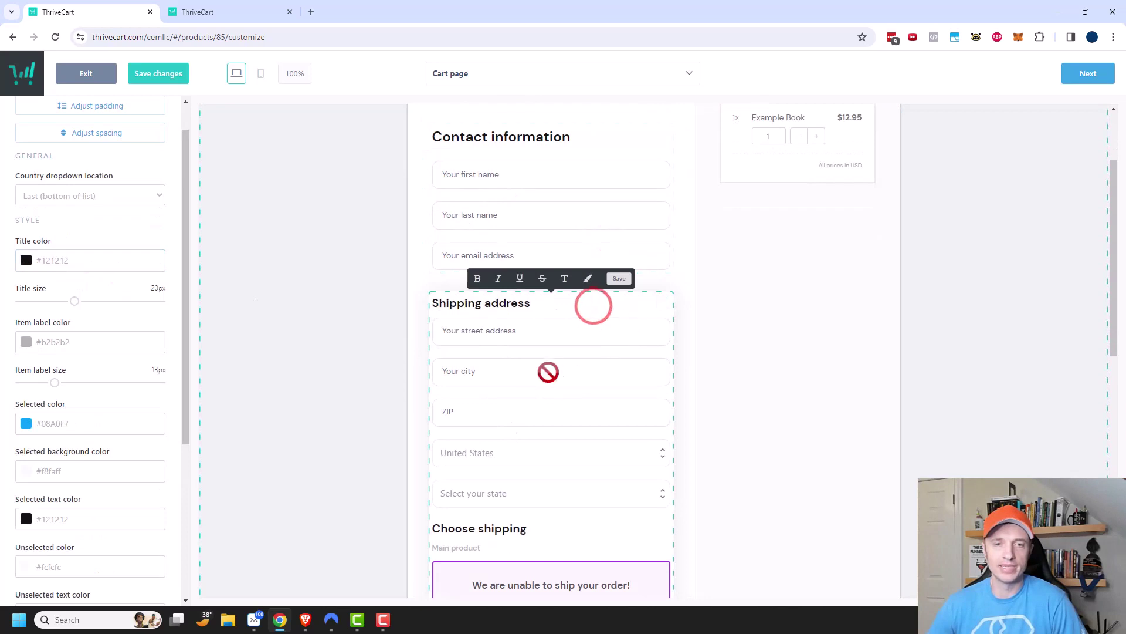
scroll(546, 370, down, 1)
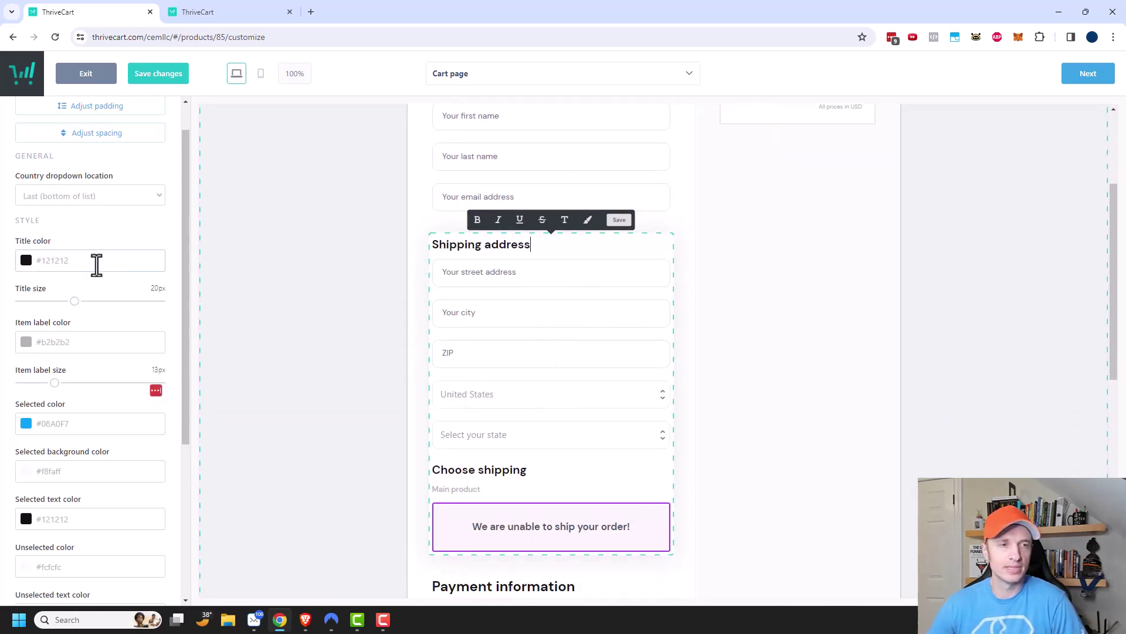
scroll(114, 326, down, 4)
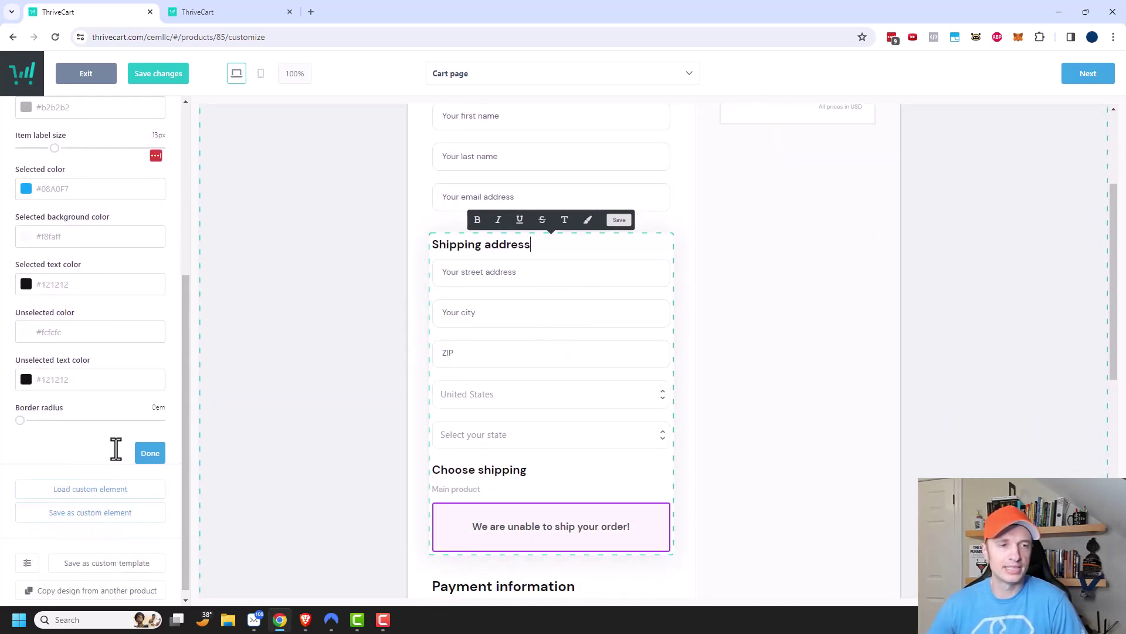
scroll(698, 459, down, 7)
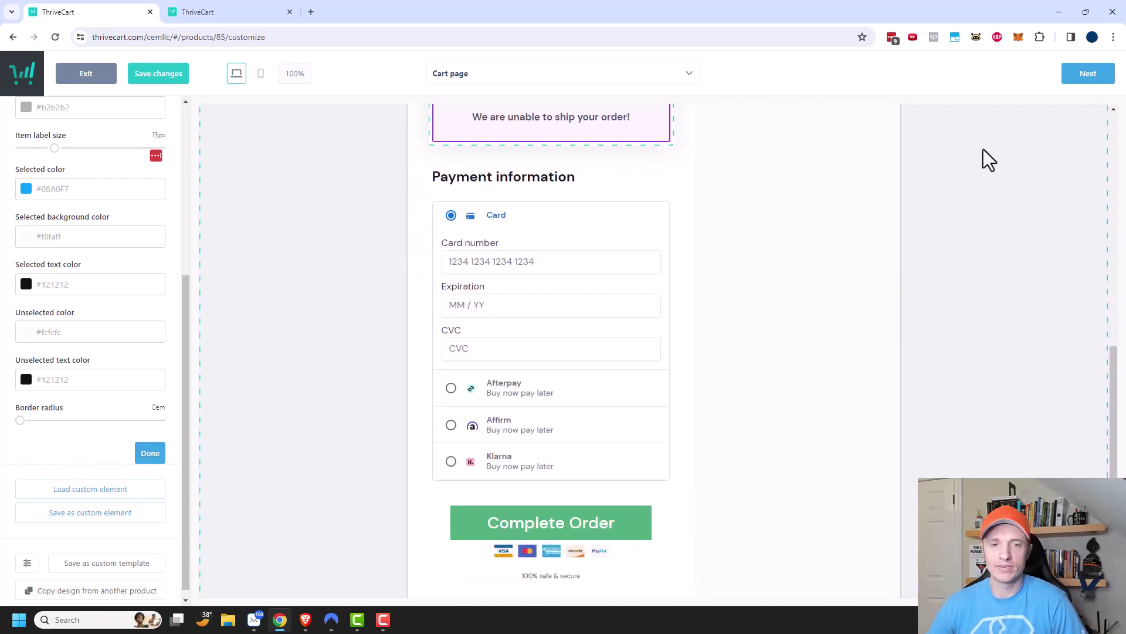
click(143, 77)
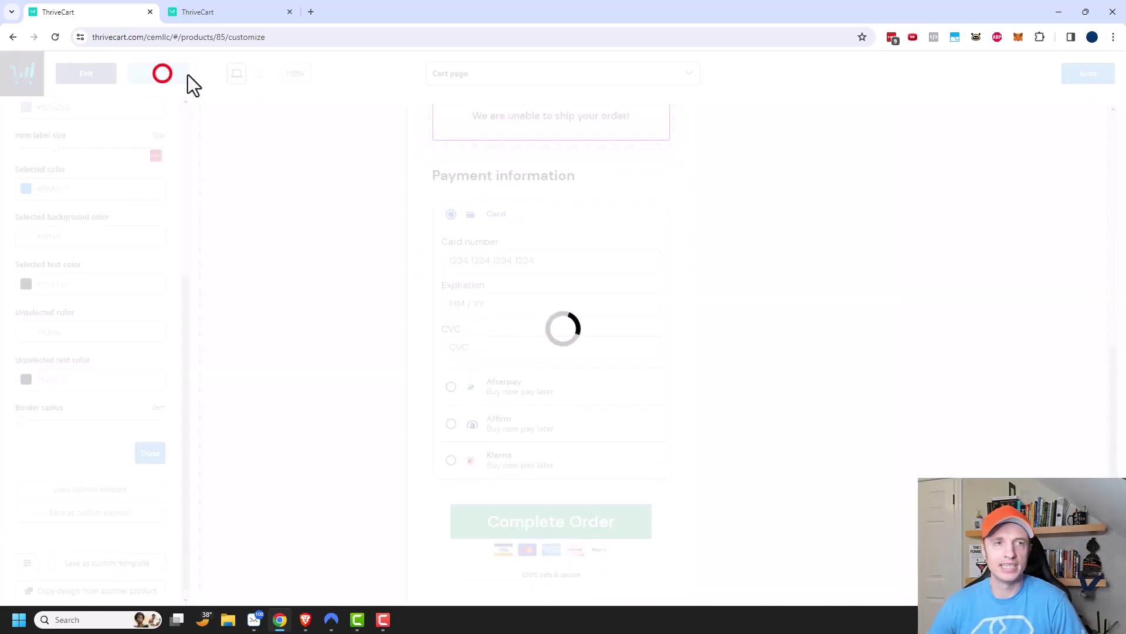
click(95, 74)
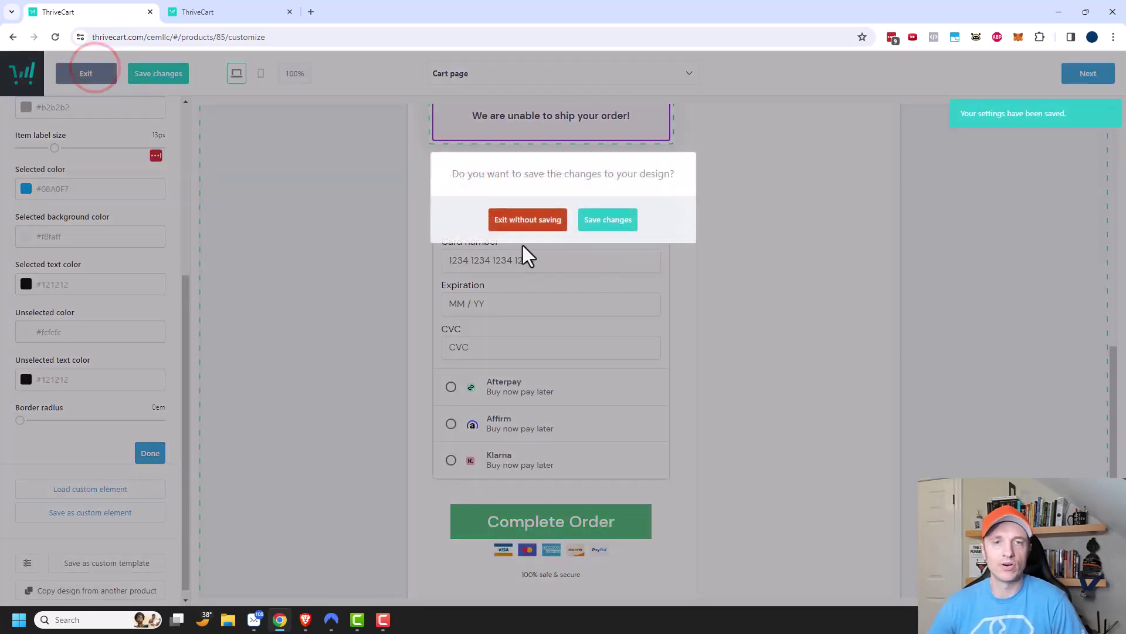
click(603, 220)
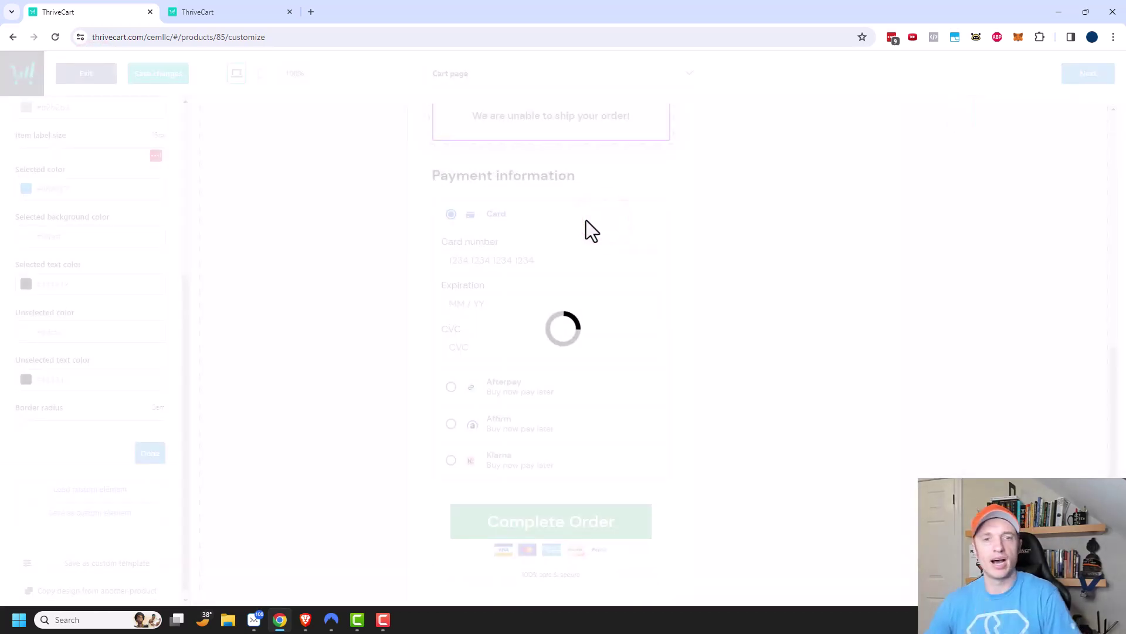
Step: Review the product's fulfillment shipping options and return to its checkout design settings
click(516, 118)
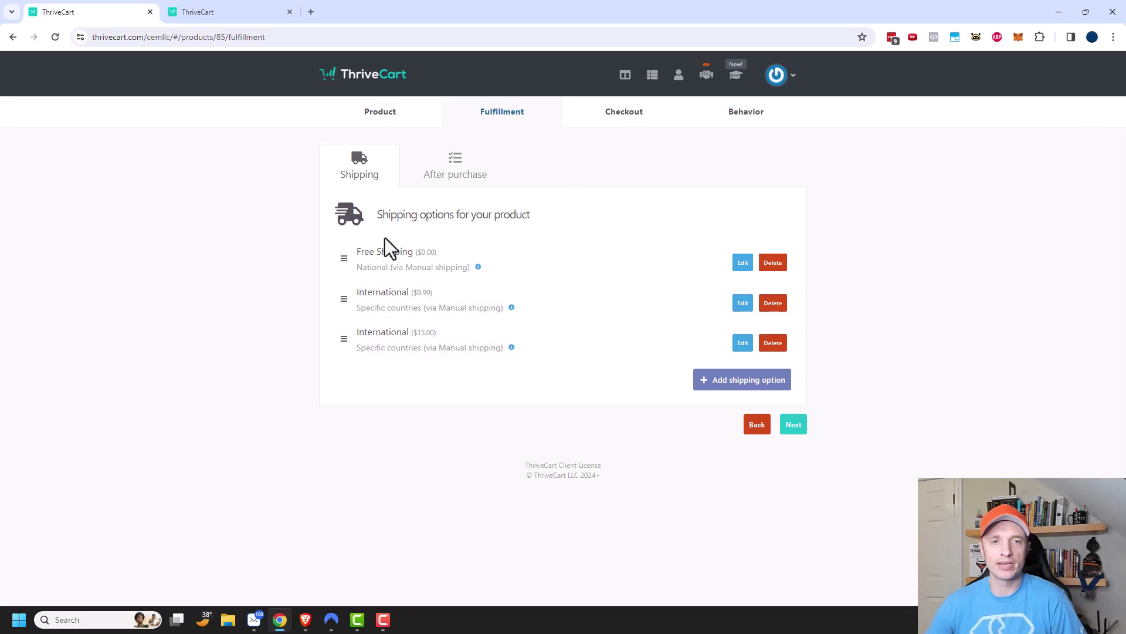
click(639, 113)
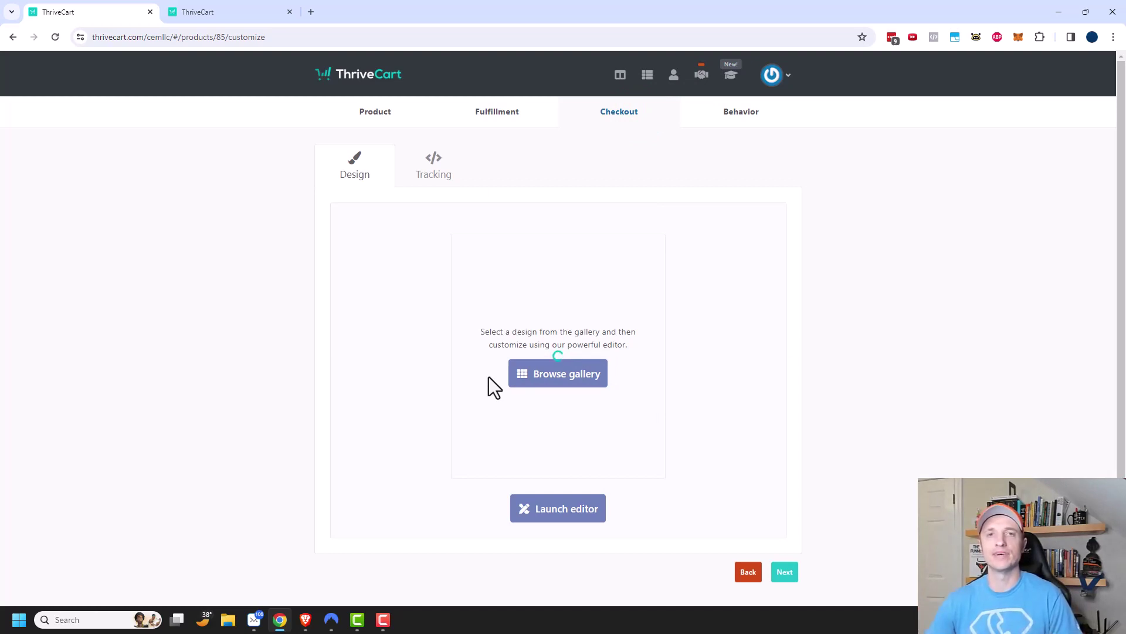
click(521, 370)
Step: Copy the checkout URL of My Amazing Product from the product list and open it in a new browser tab
click(648, 79)
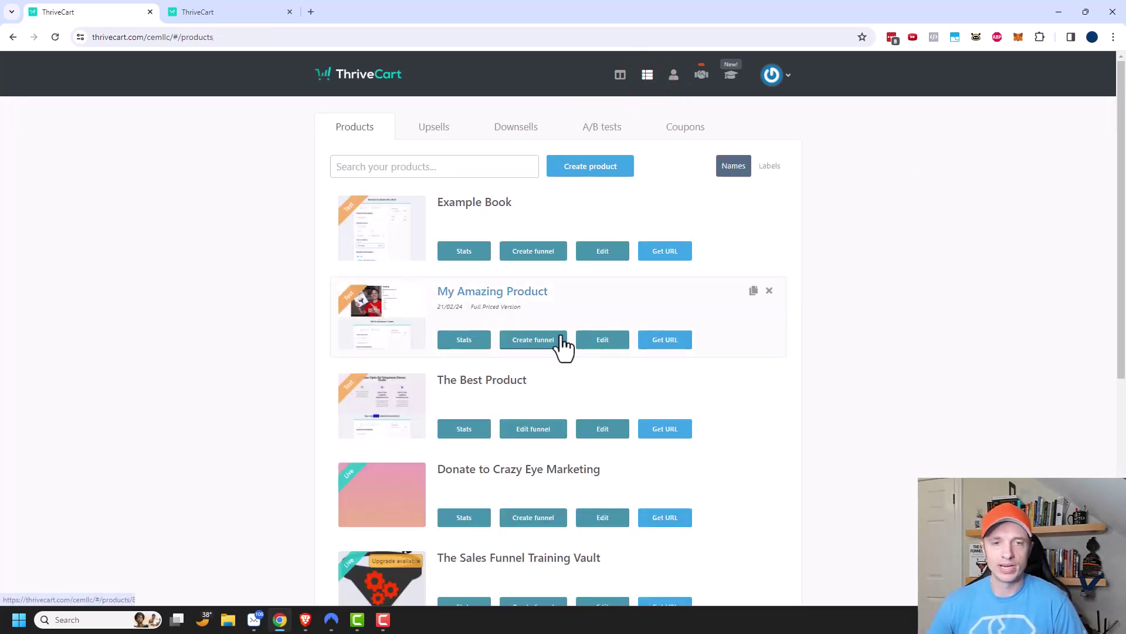
click(666, 341)
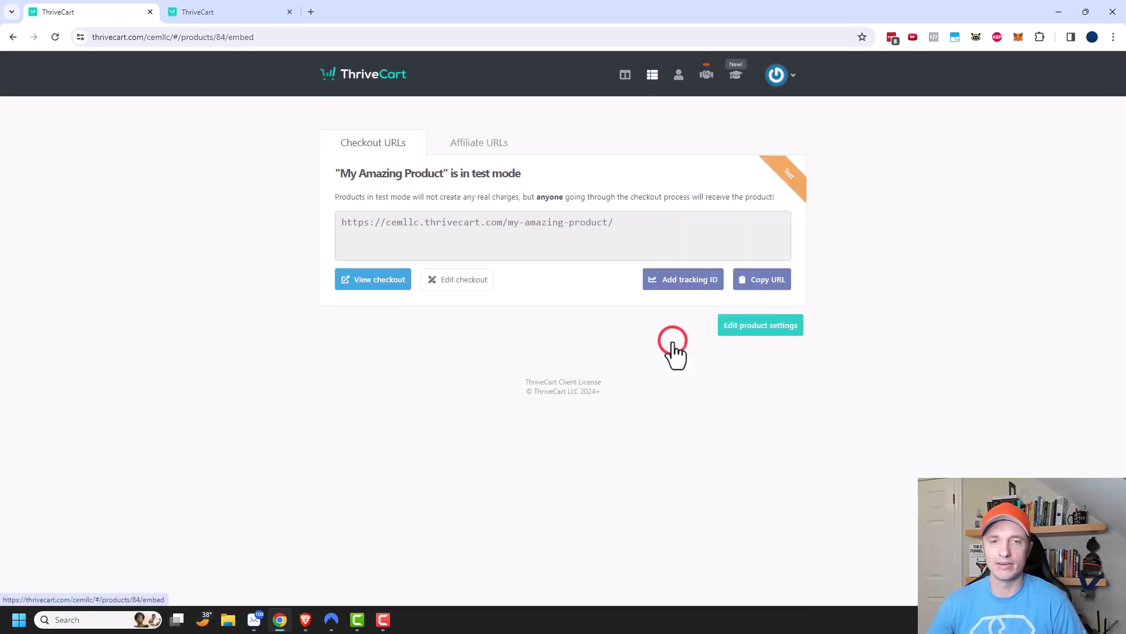
click(663, 226)
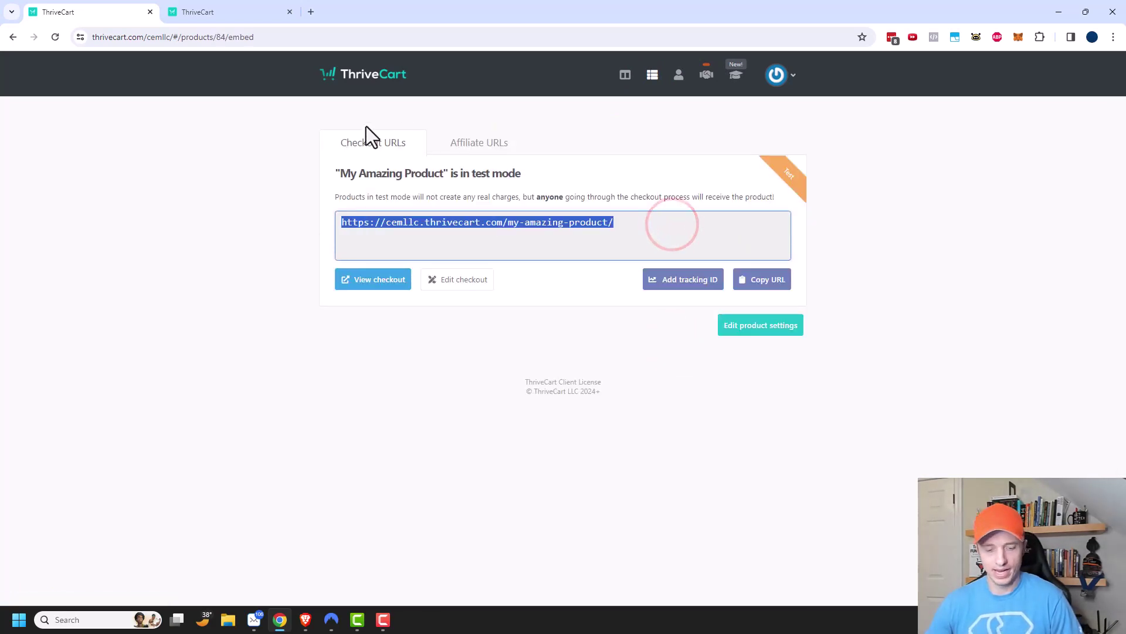
click(311, 12)
click(347, 37)
text(https://cemllc.thrivecart.com/my-amazing-product/)
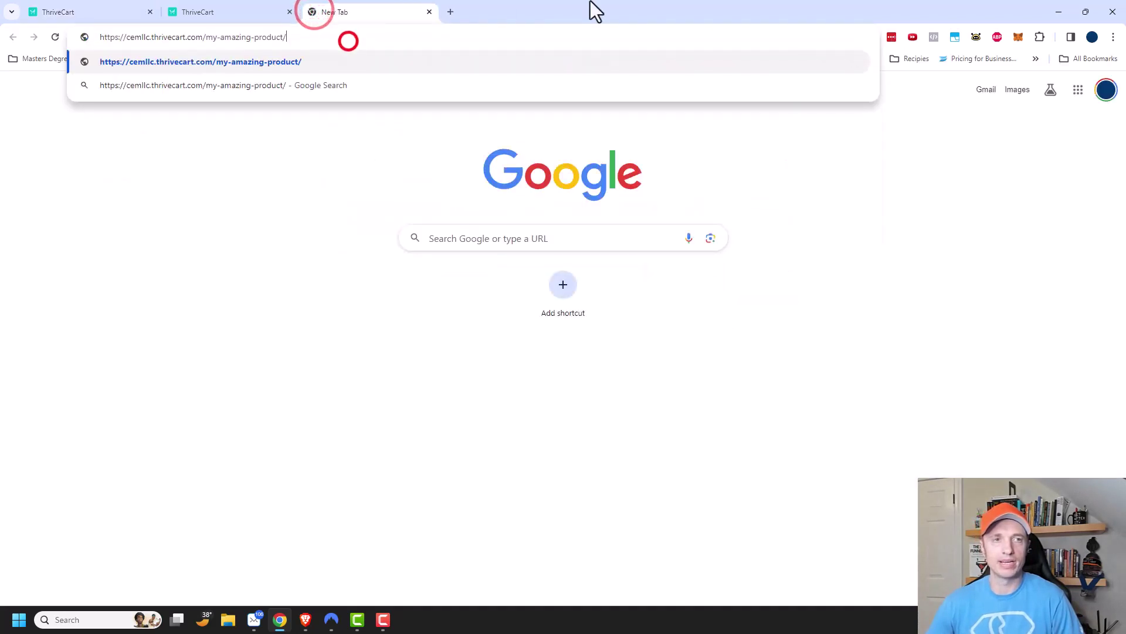
key(Return)
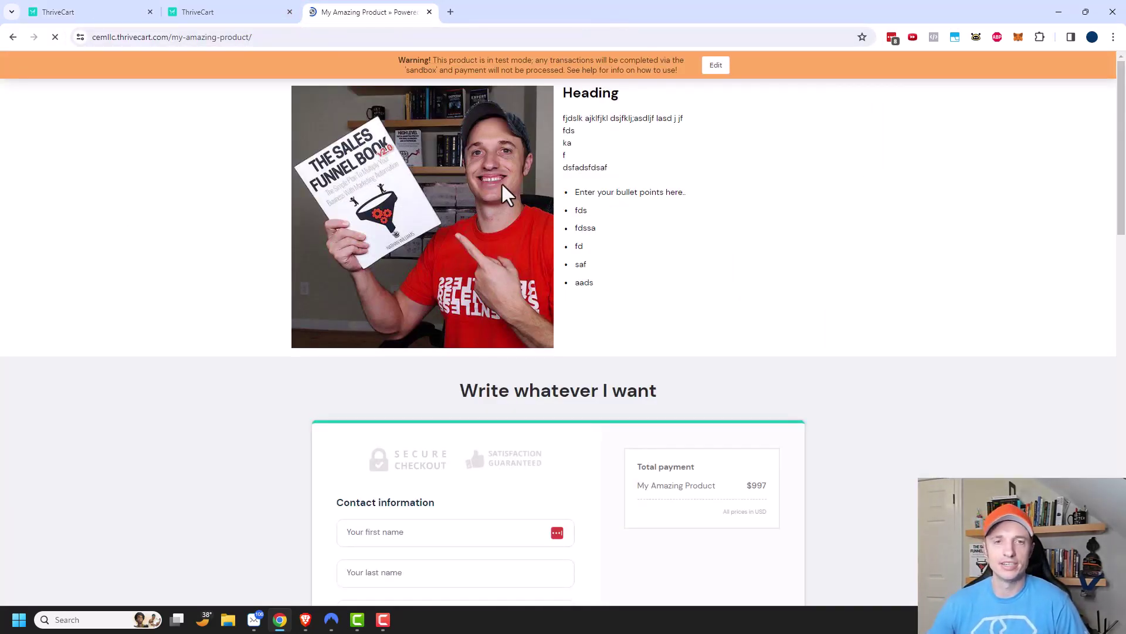
Step: Fill in the checkout's contact information with the customer's name, e-mail, country, state and ZIP, plus the comment "You are so awesome"
scroll(735, 295, down, 7)
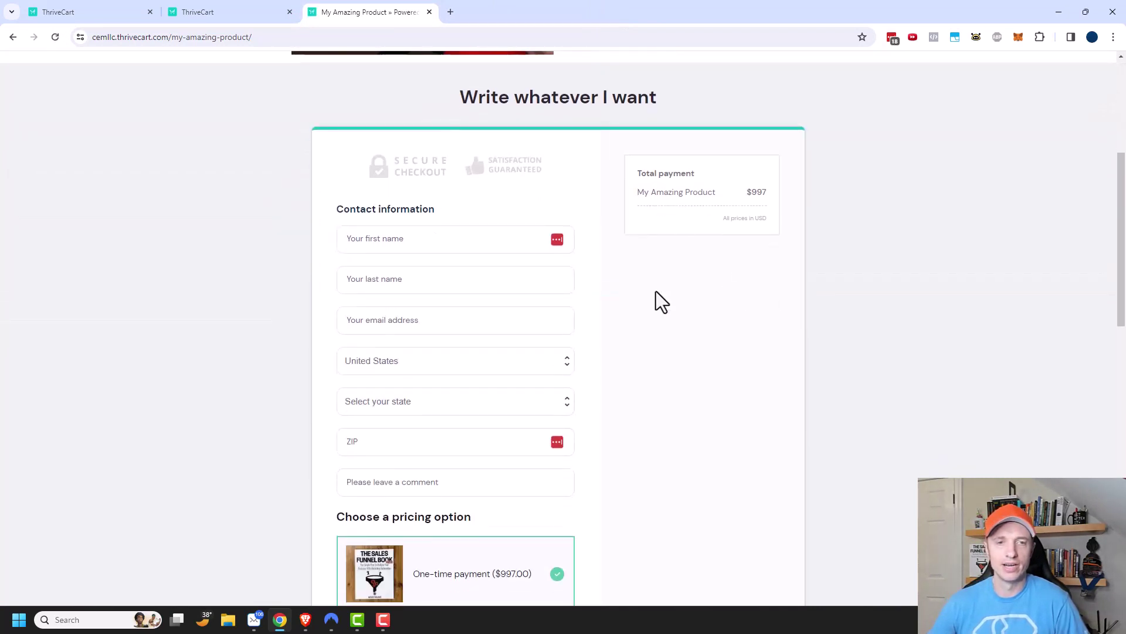
click(427, 124)
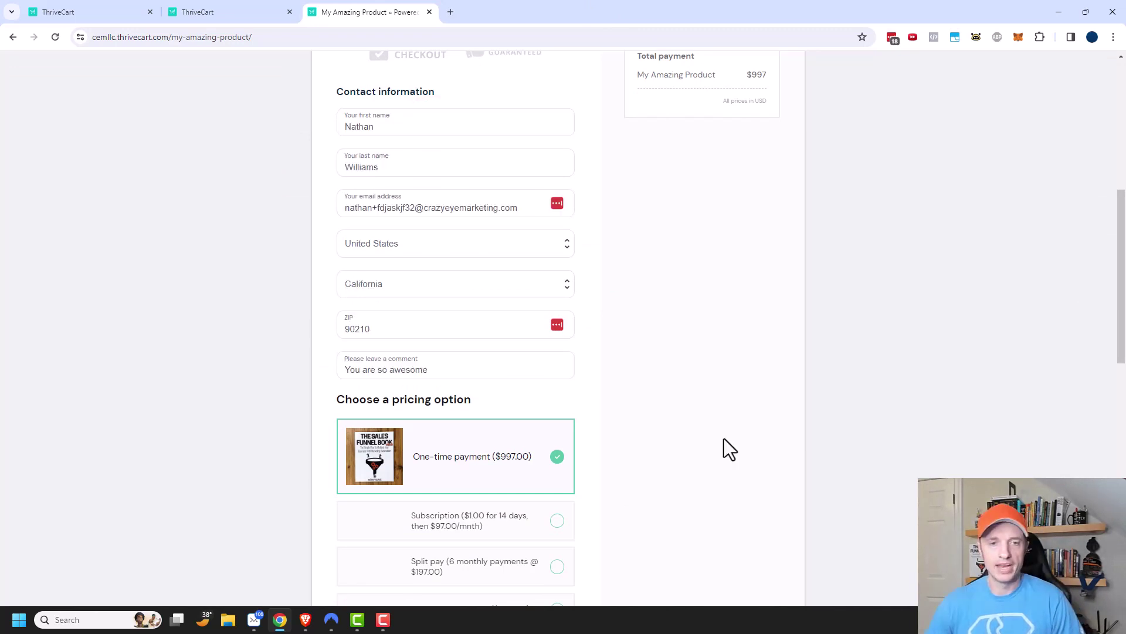
Step: Try the Subscription, Split pay and Pay your own price options, set the own price to $5 and check the payment summary
scroll(724, 438, down, 3)
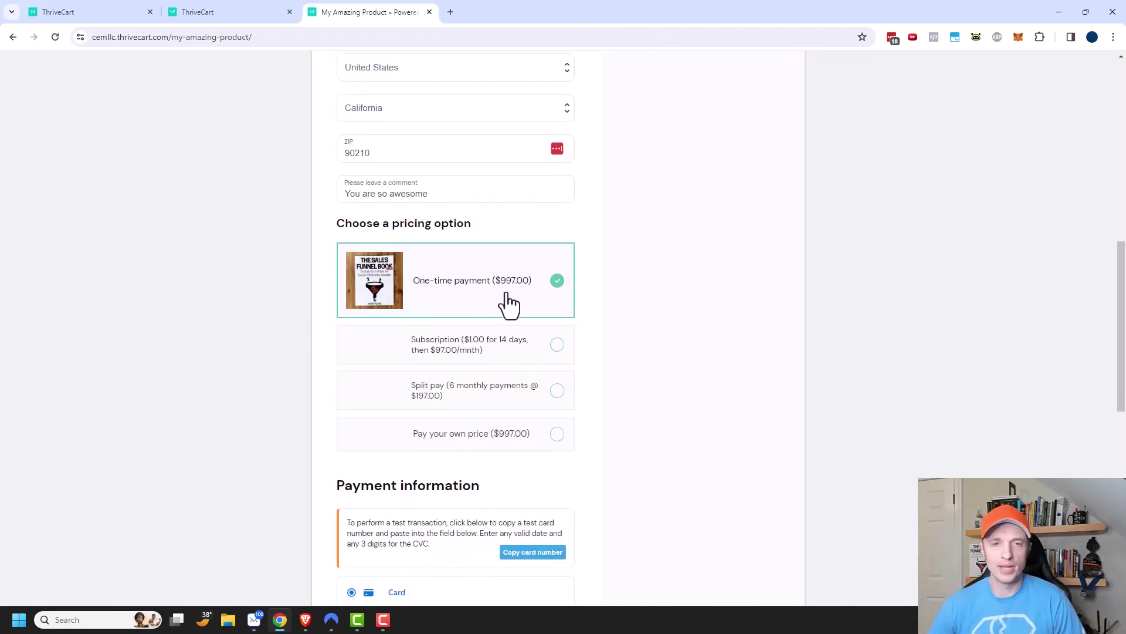
click(492, 348)
click(493, 397)
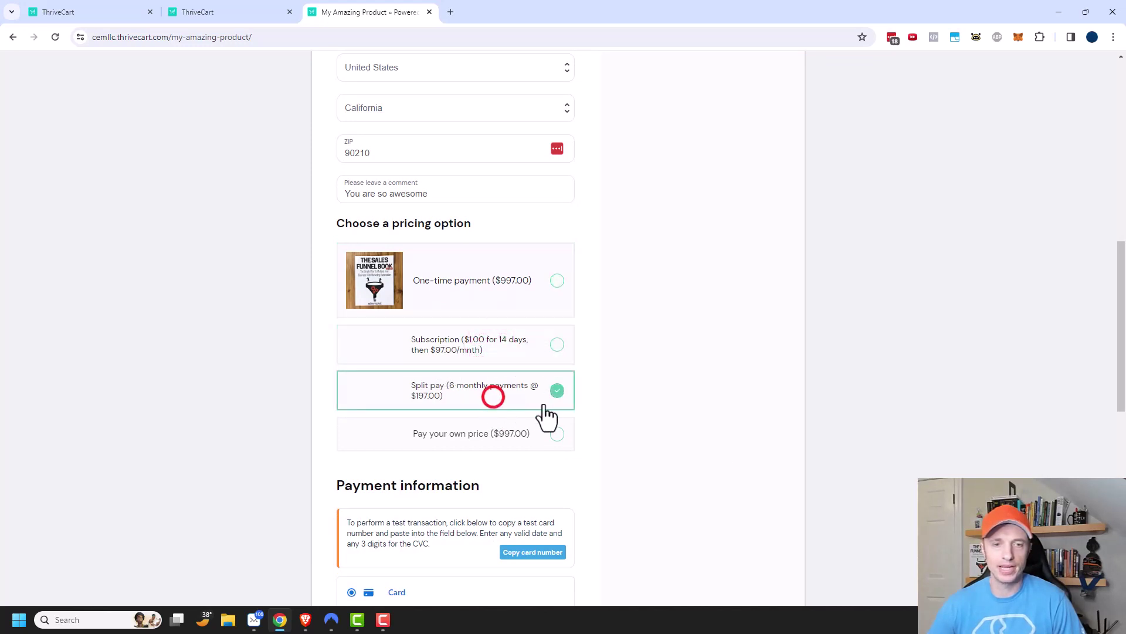
click(513, 439)
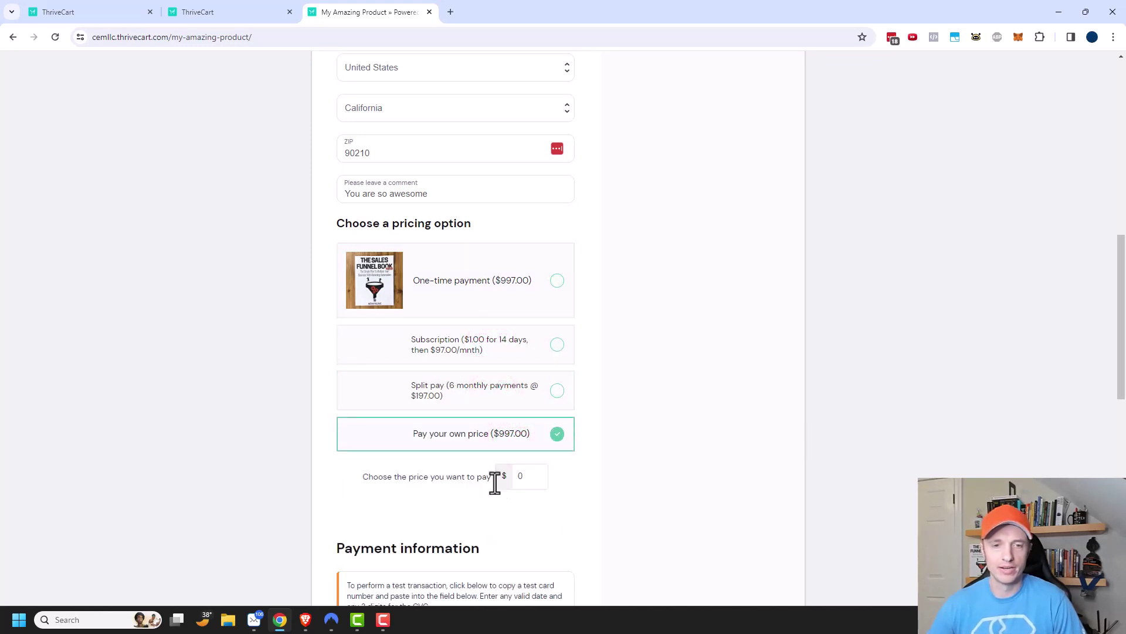
click(526, 474)
key(BackSpace)
text(5)
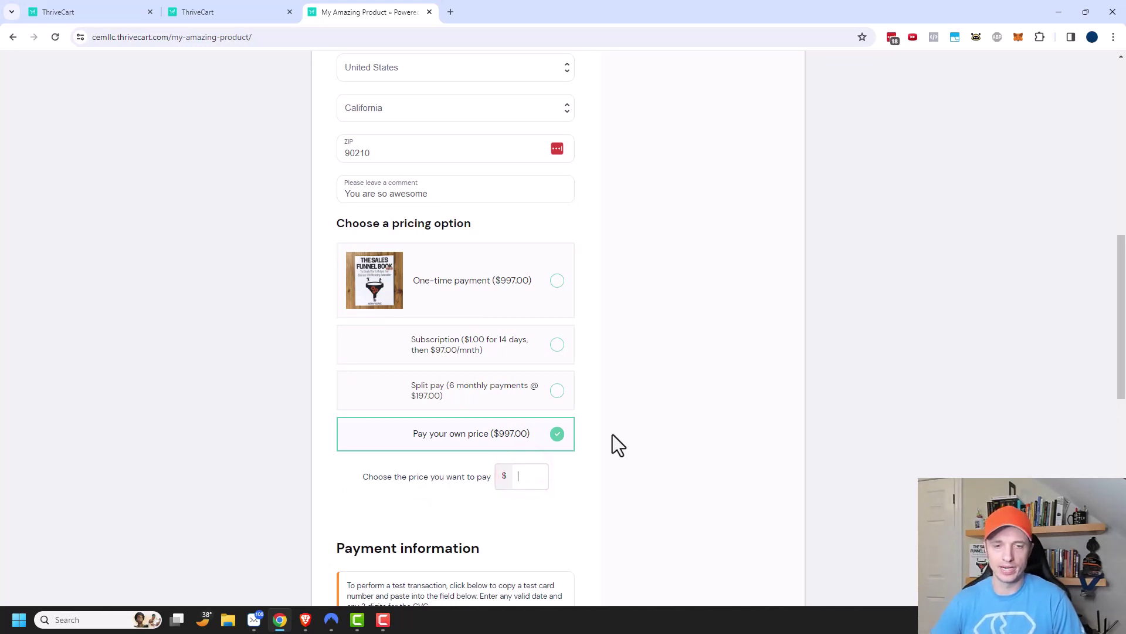
click(586, 481)
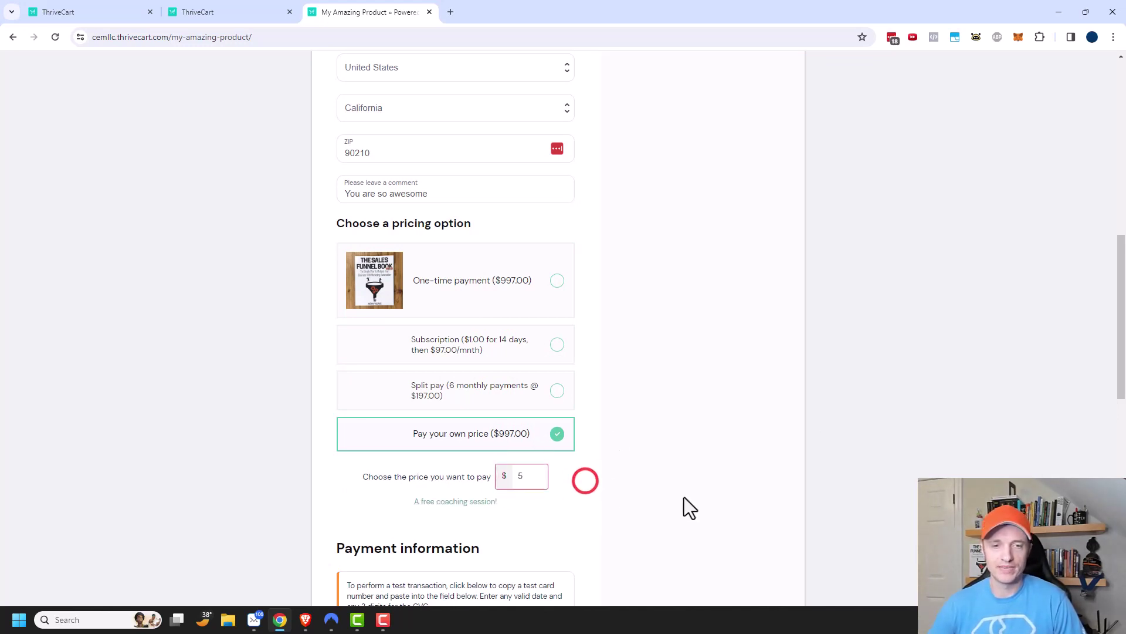
scroll(698, 506, up, 6)
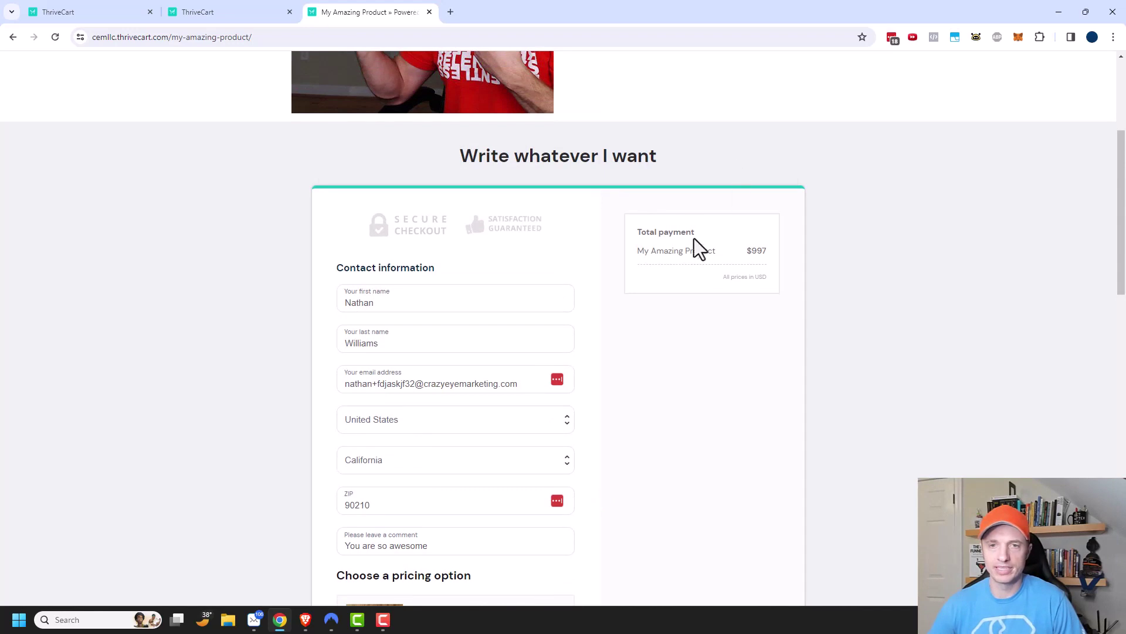
Step: Select the Subscription option with $1.00 for 14 days and $97.00 per month, and check its payment summary
scroll(805, 274, down, 9)
click(558, 170)
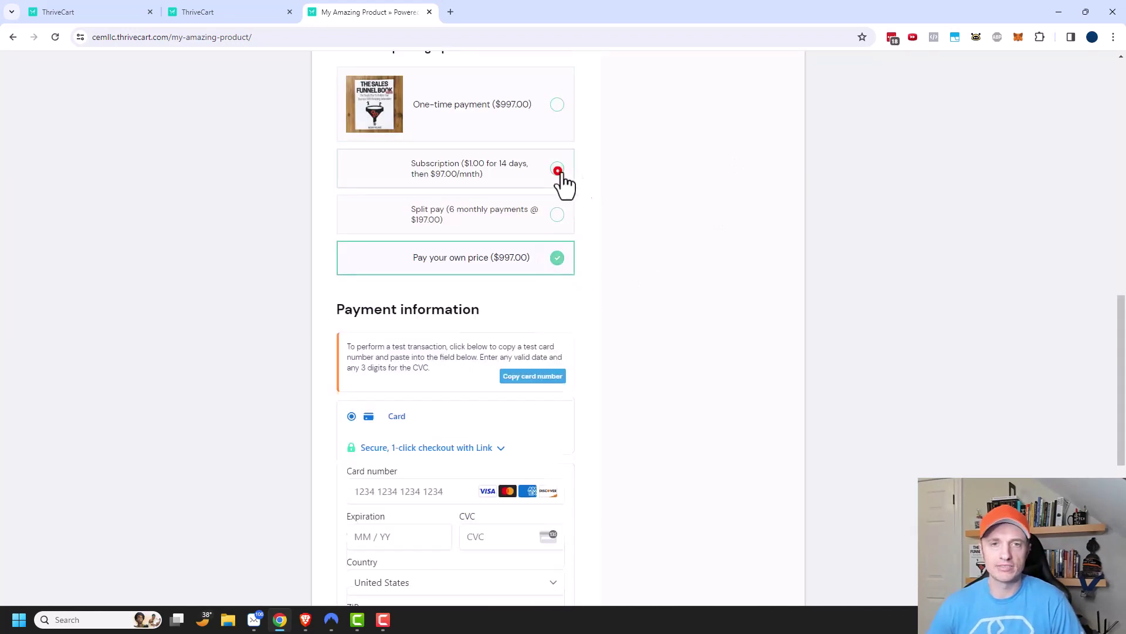
scroll(782, 399, up, 6)
scroll(770, 395, up, 2)
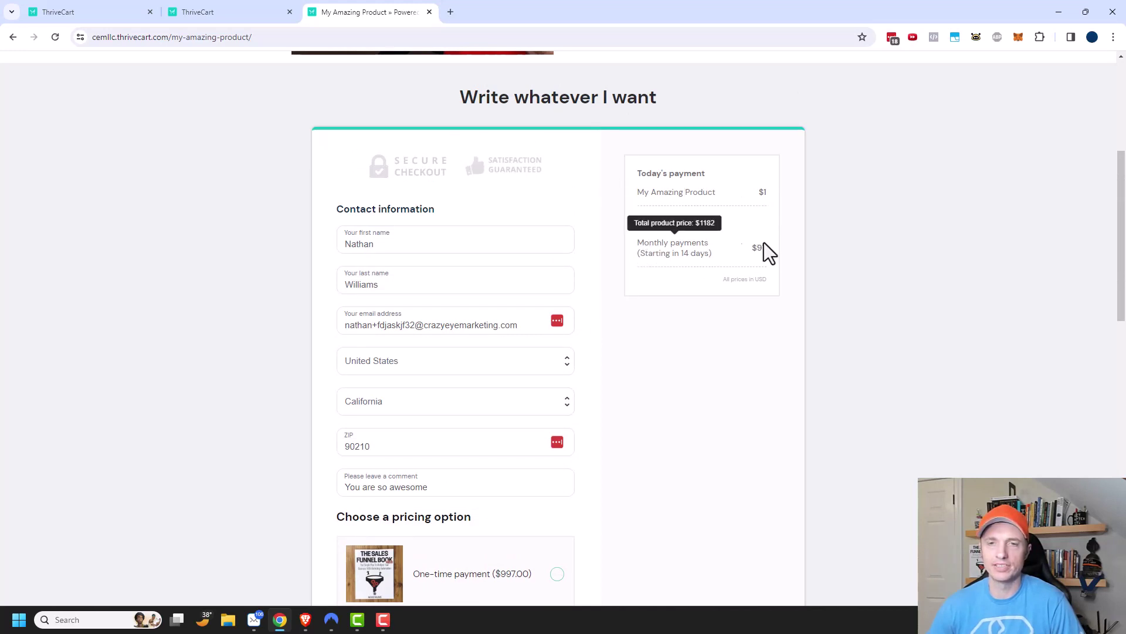
Step: Copy the provided test card number into the payment form and enter the card's expiration date and CVC
scroll(723, 312, down, 11)
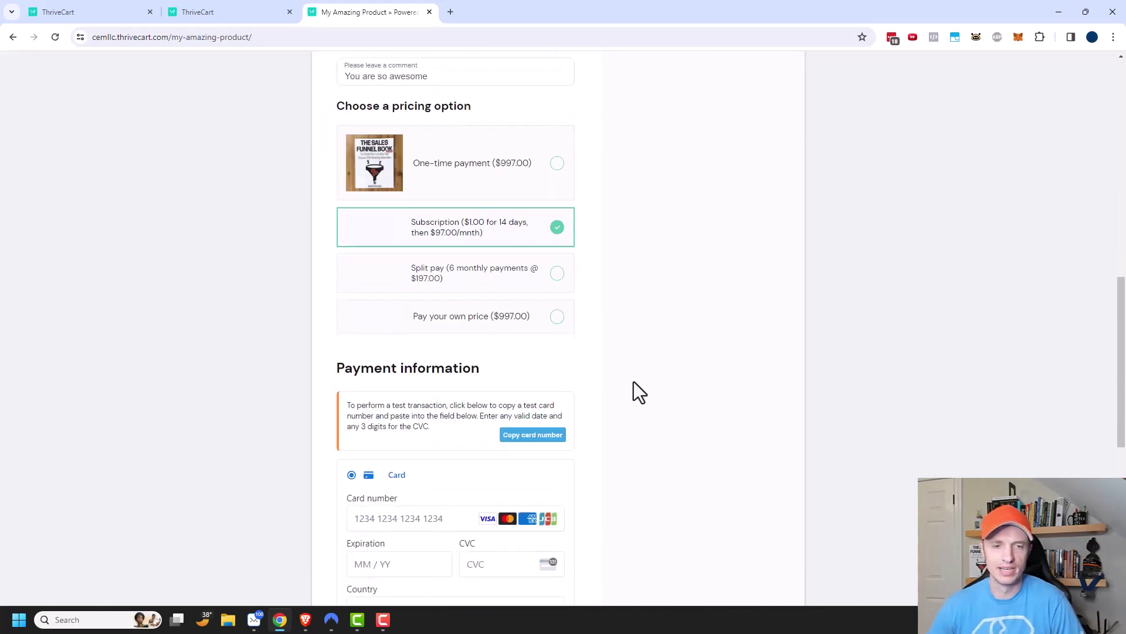
scroll(634, 382, up, 1)
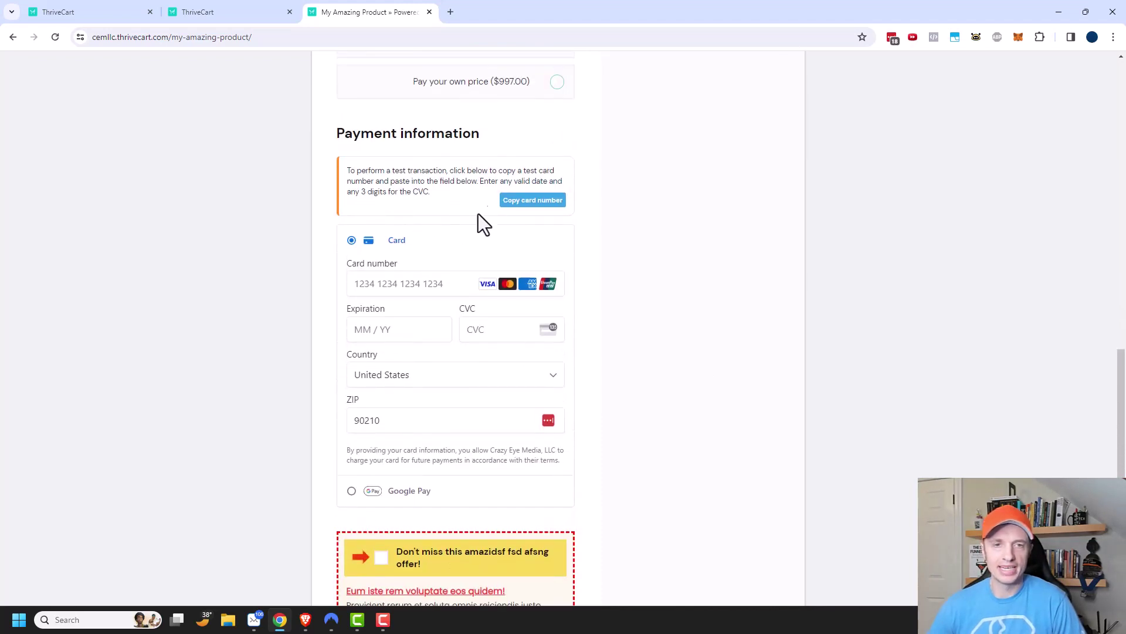
click(529, 205)
click(386, 284)
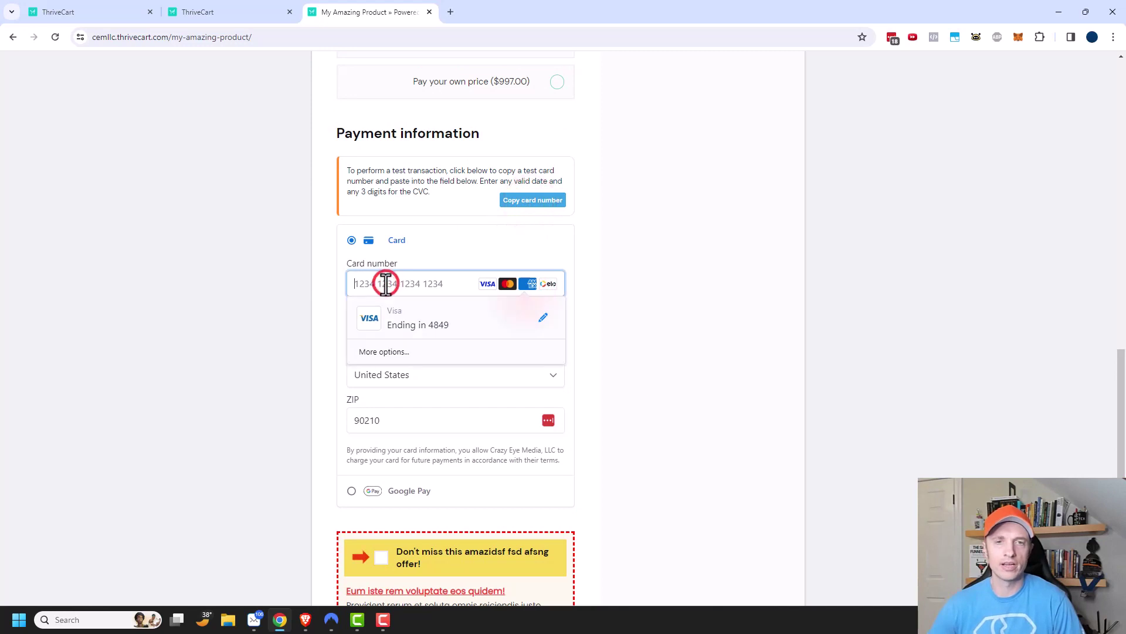
key(ctrl+v)
click(367, 329)
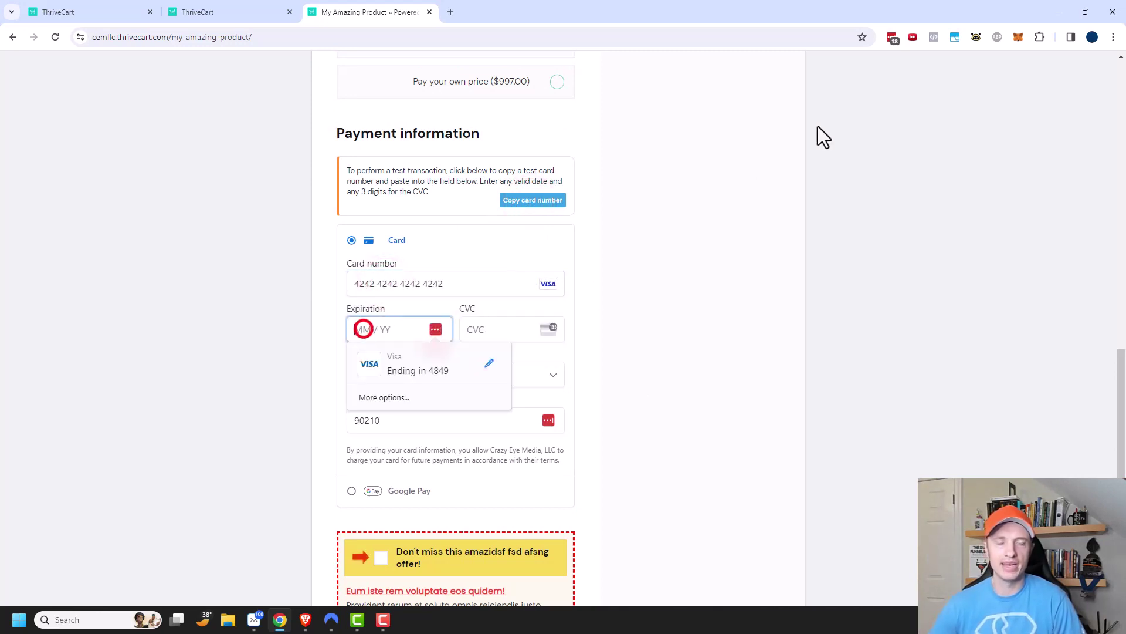
text(12 / )
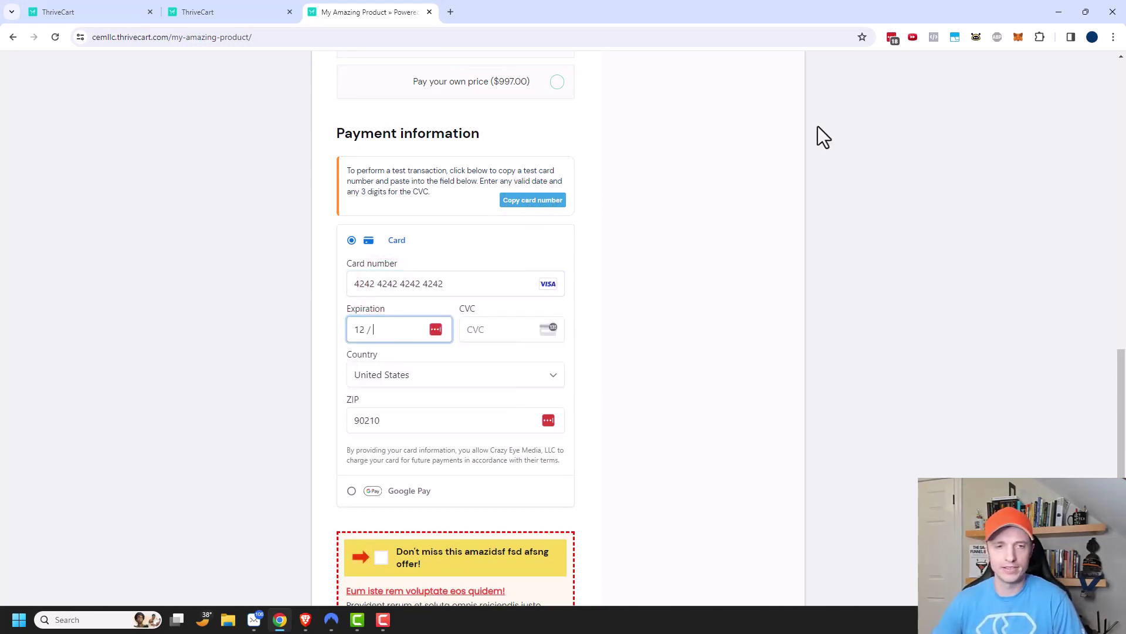
text(27)
click(482, 330)
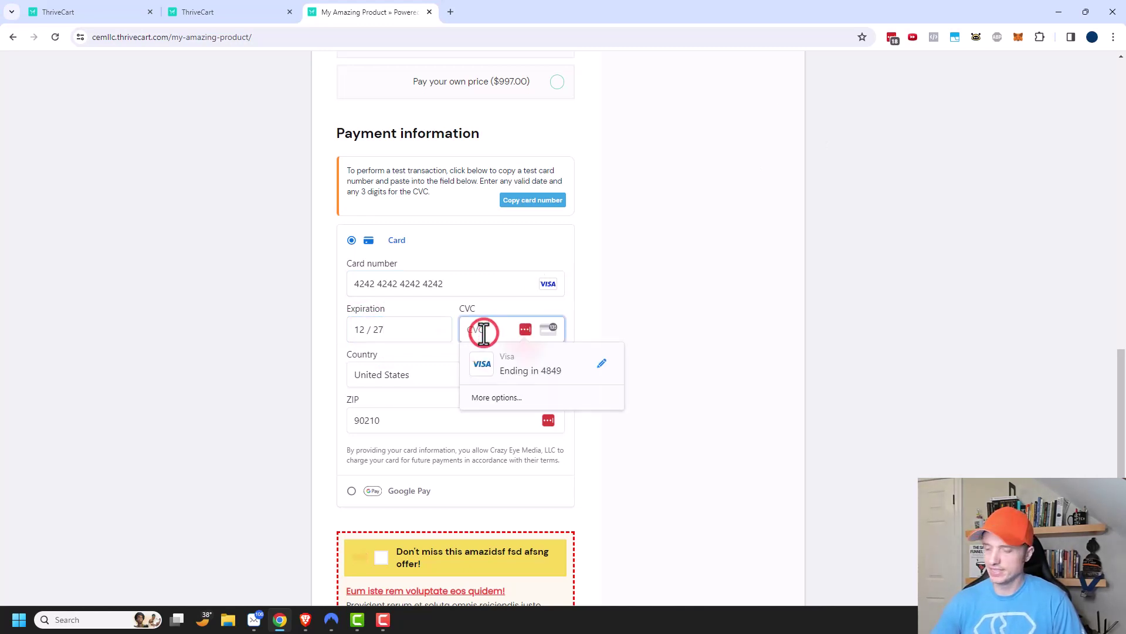
text(123)
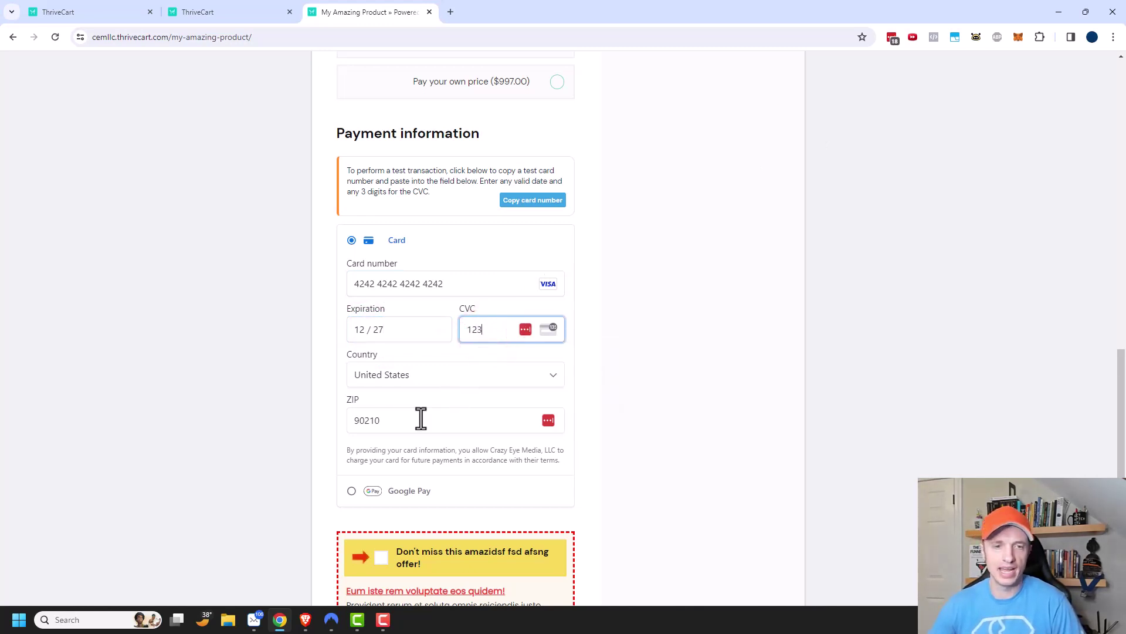
Step: Add the bump offer above the Complete Order button to the purchase and check its line in the payment summary
scroll(430, 411, down, 2)
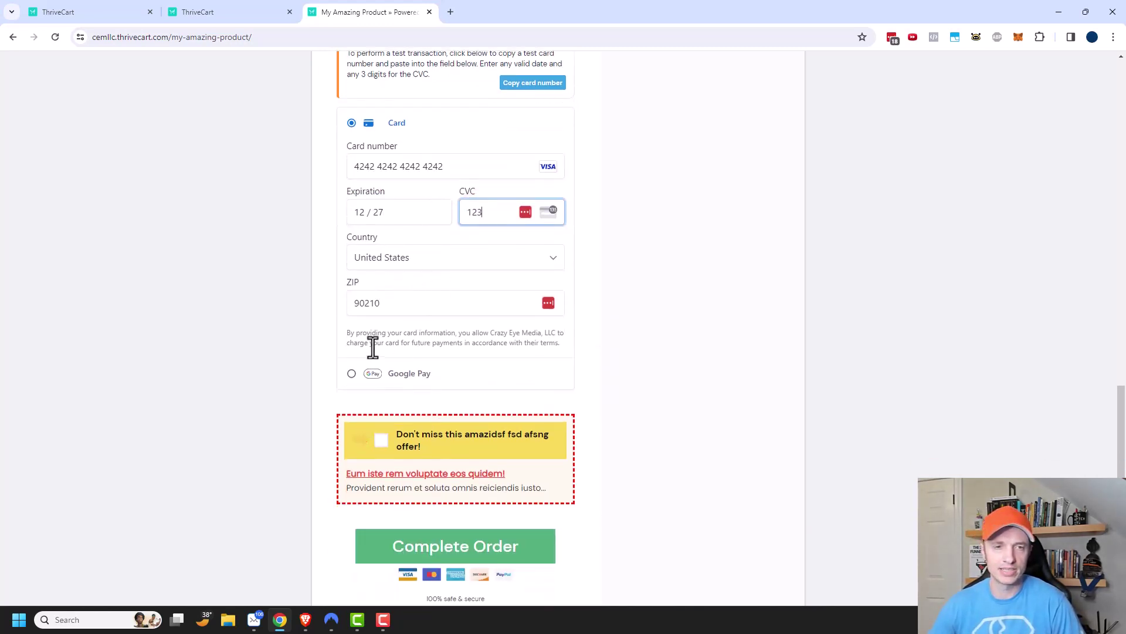
scroll(439, 358, down, 1)
click(382, 382)
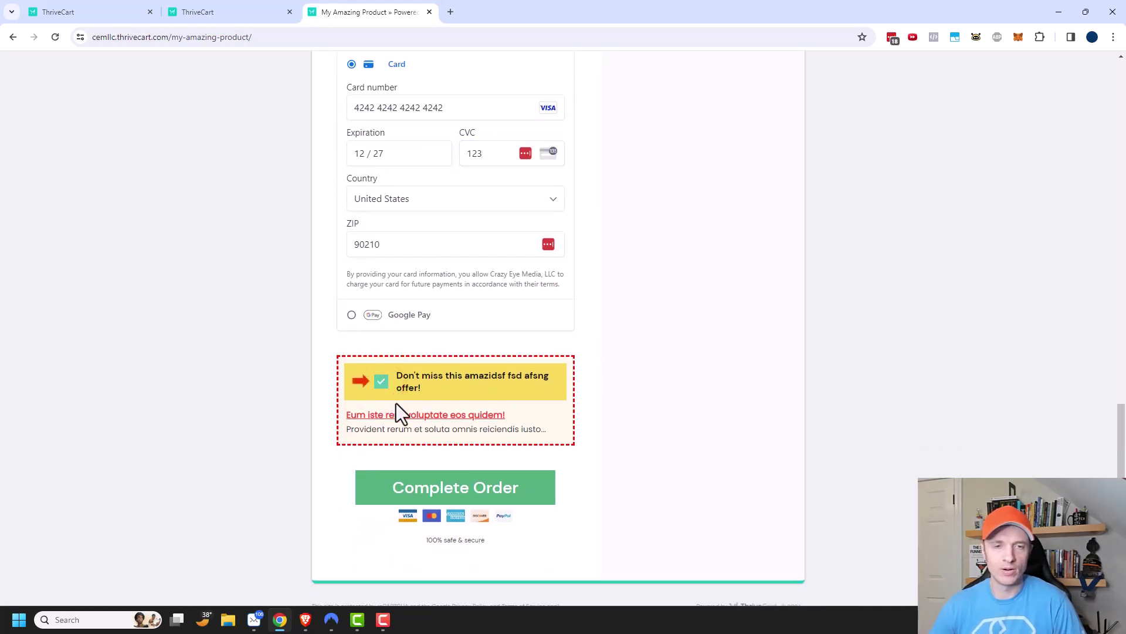
scroll(809, 372, up, 14)
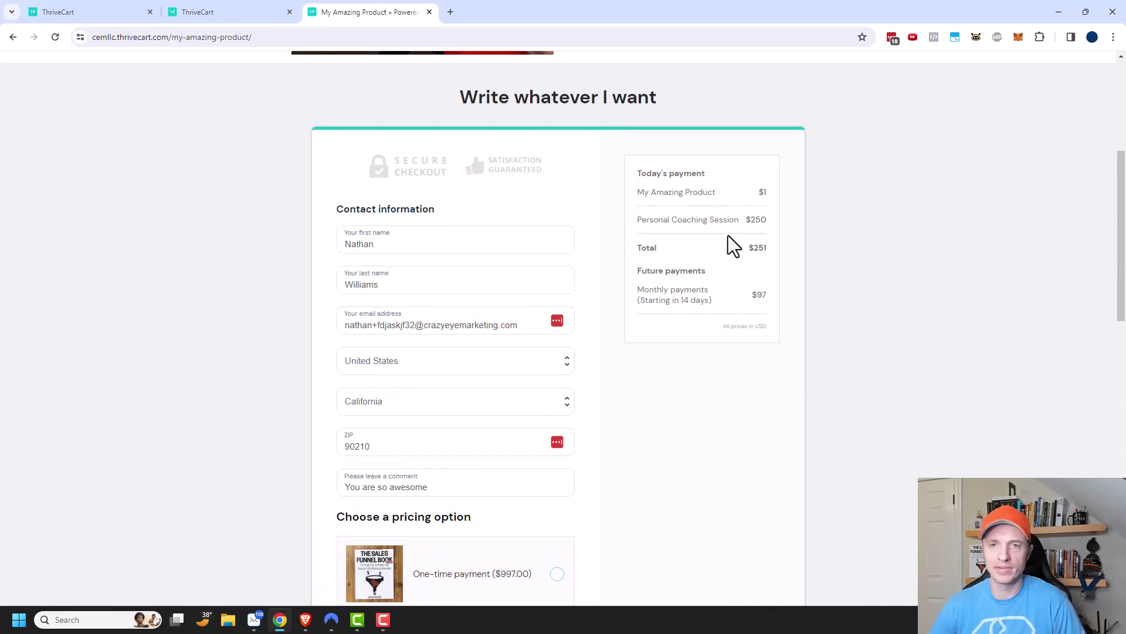
drag(640, 221, 763, 221)
Step: Submit the test order for My Amazing Product with the bump offer included
scroll(520, 395, down, 15)
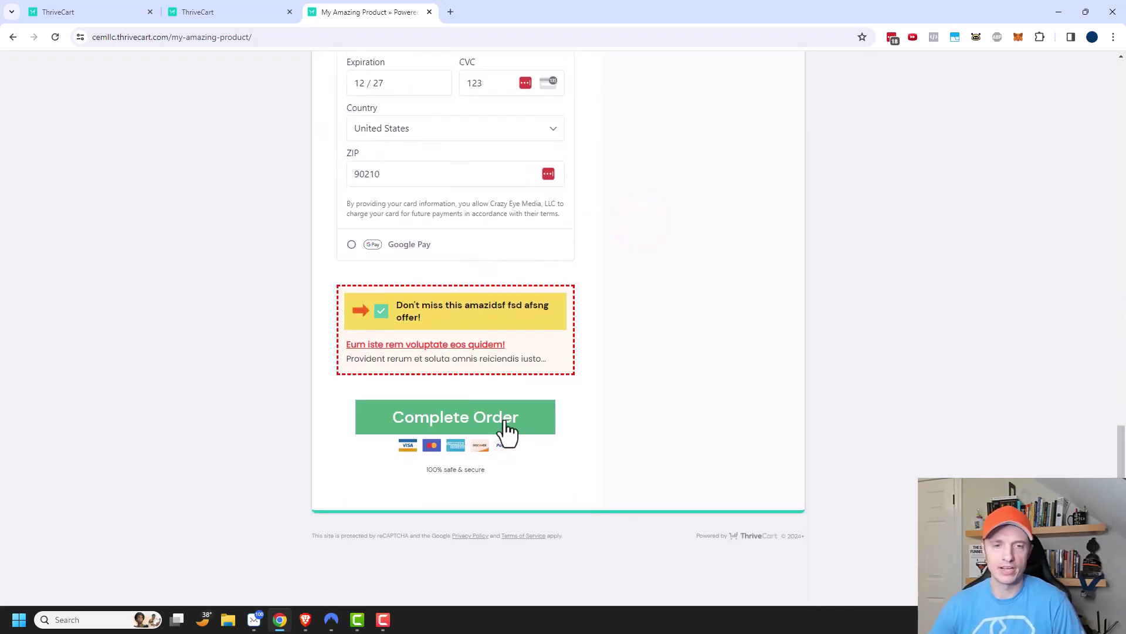
click(505, 419)
scroll(684, 432, down, 1)
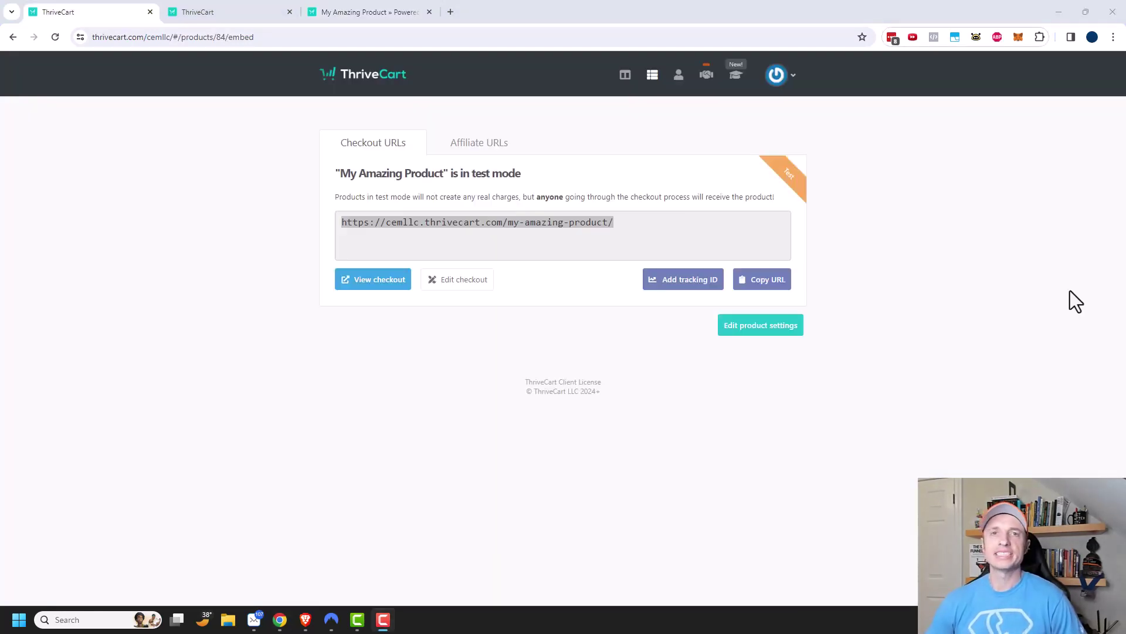
Step: Set the product status of My Amazing Product to Live and save the product to get its URL
click(768, 329)
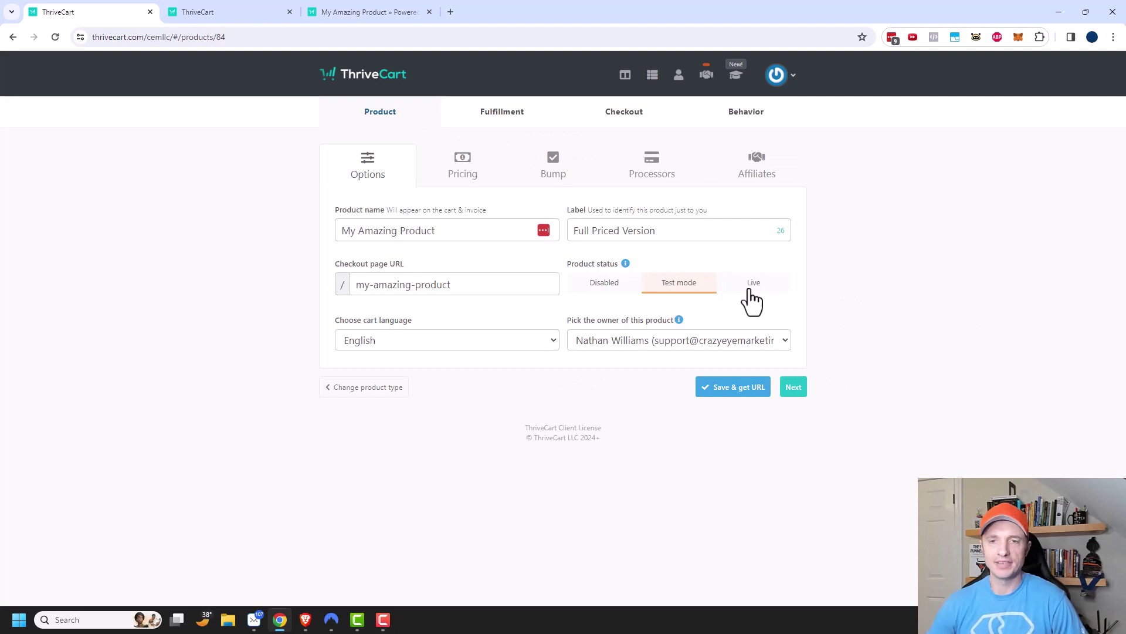
click(751, 289)
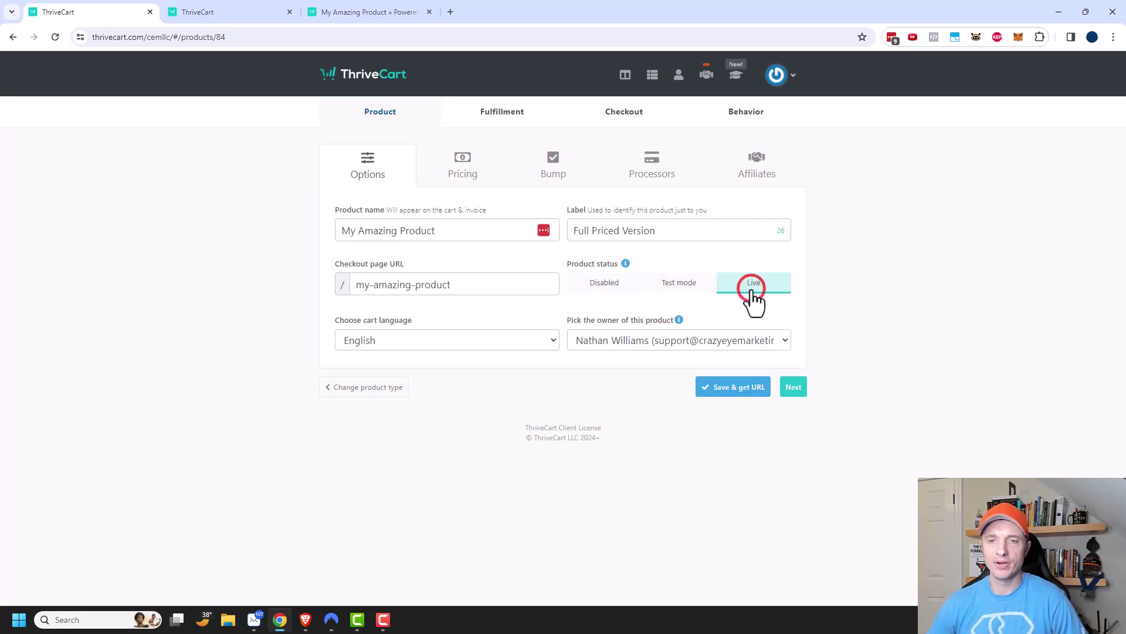
click(757, 390)
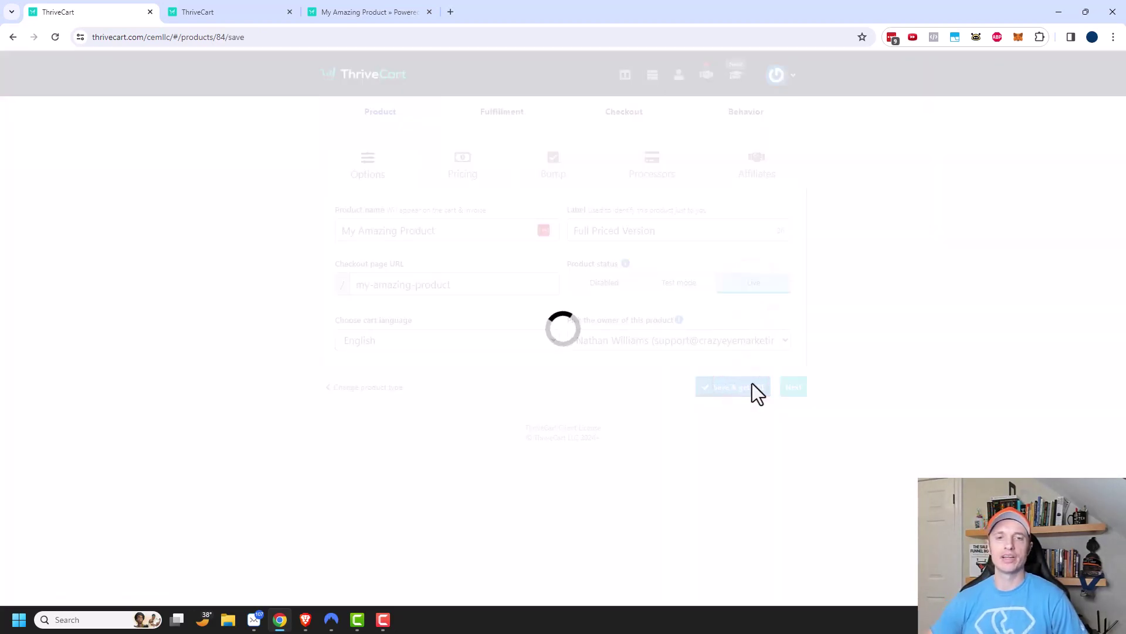